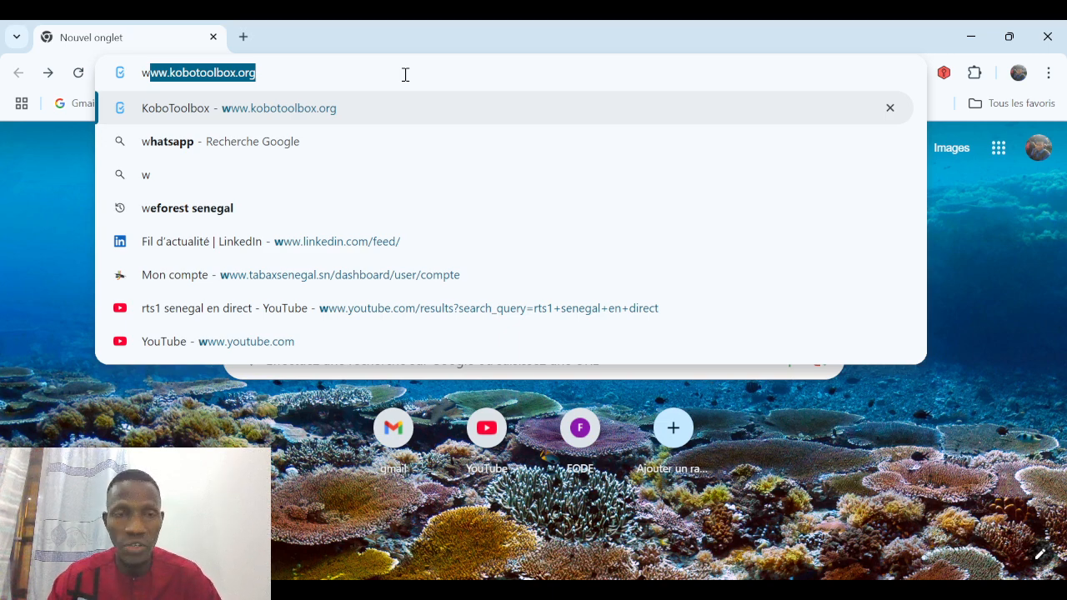
Load kobotoolbox.org and reach the Global KoboToolbox Server account creation form.
{"action": "key", "text": "Return"}
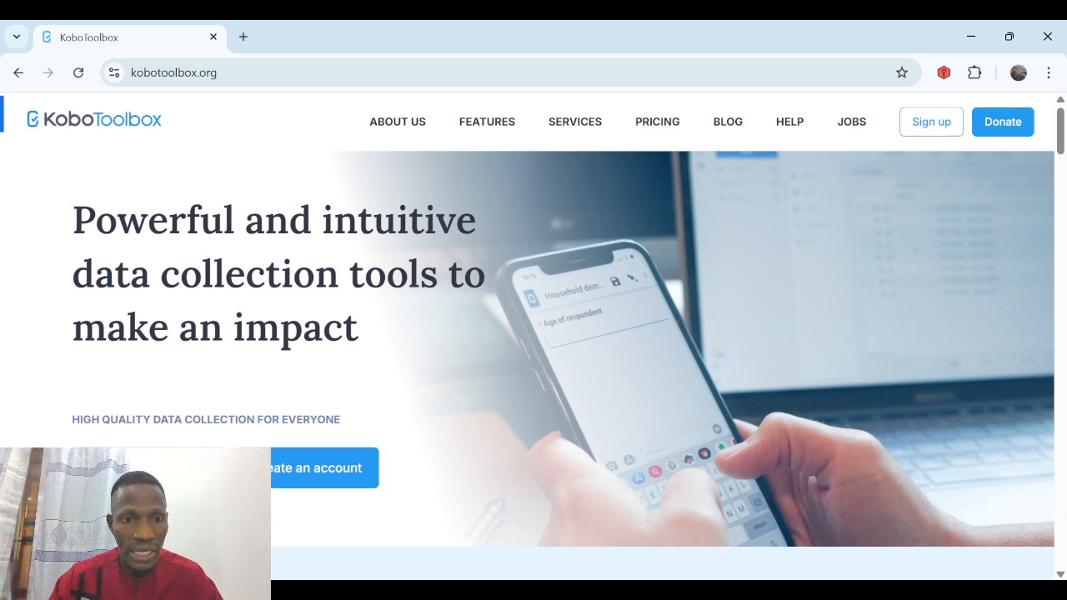
{"action": "left_click", "coordinate": [293, 474]}
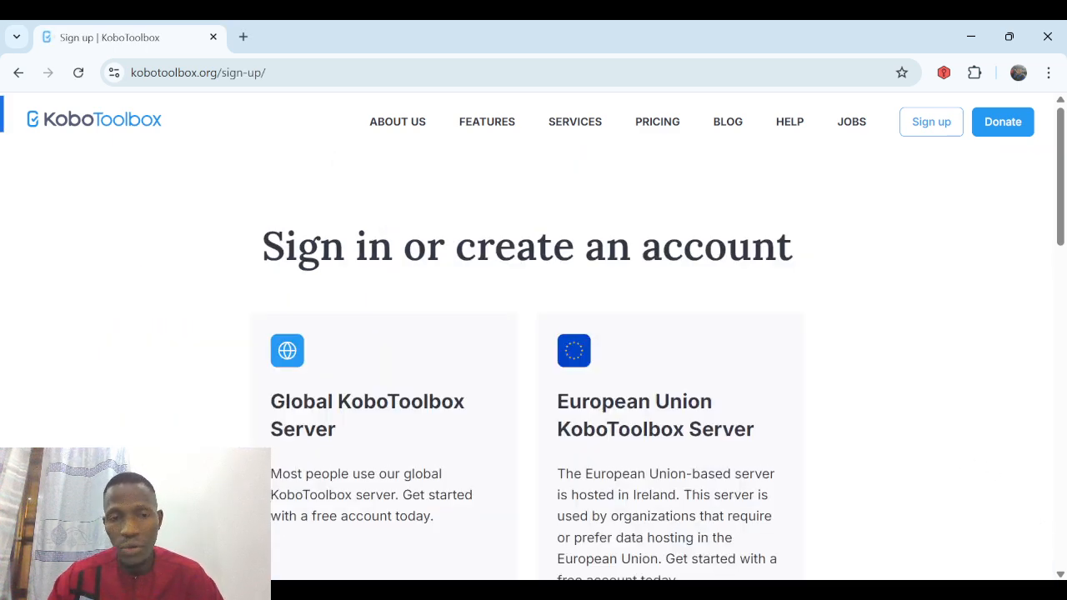
{"action": "scroll", "coordinate": [1033, 570], "scroll_direction": "down", "scroll_amount": 2}
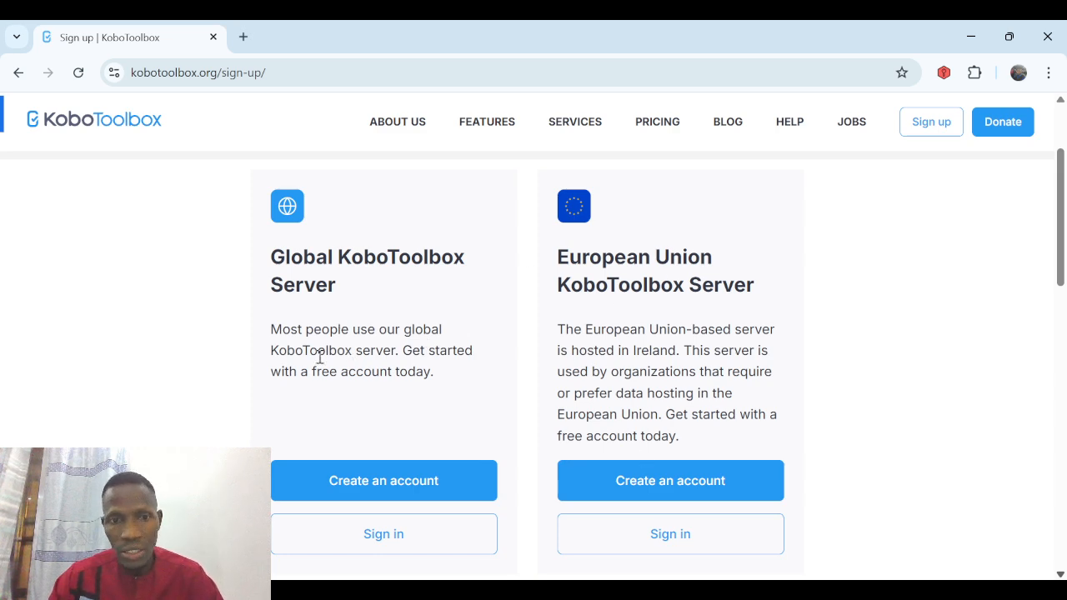
{"action": "left_click", "coordinate": [357, 490]}
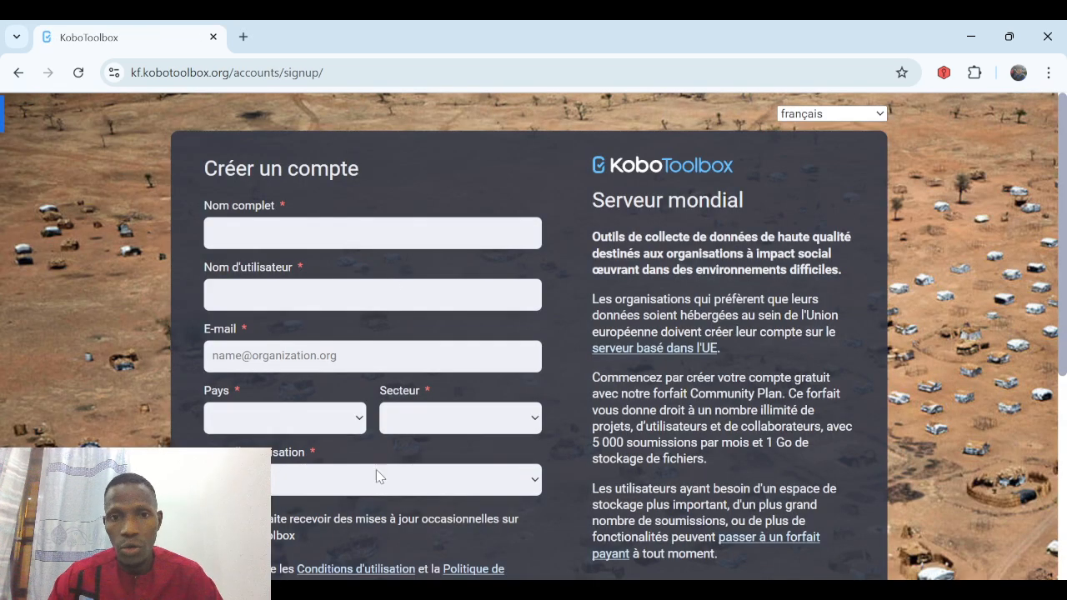
Enter the user's full name, username and e-mail address in the sign-up form.
{"action": "left_click", "coordinate": [368, 230]}
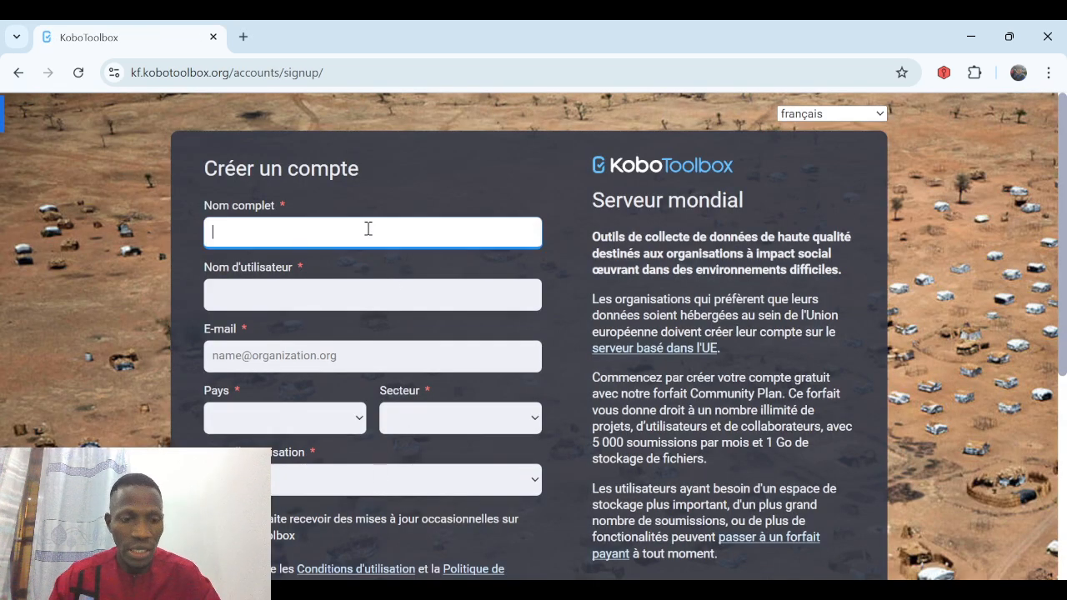
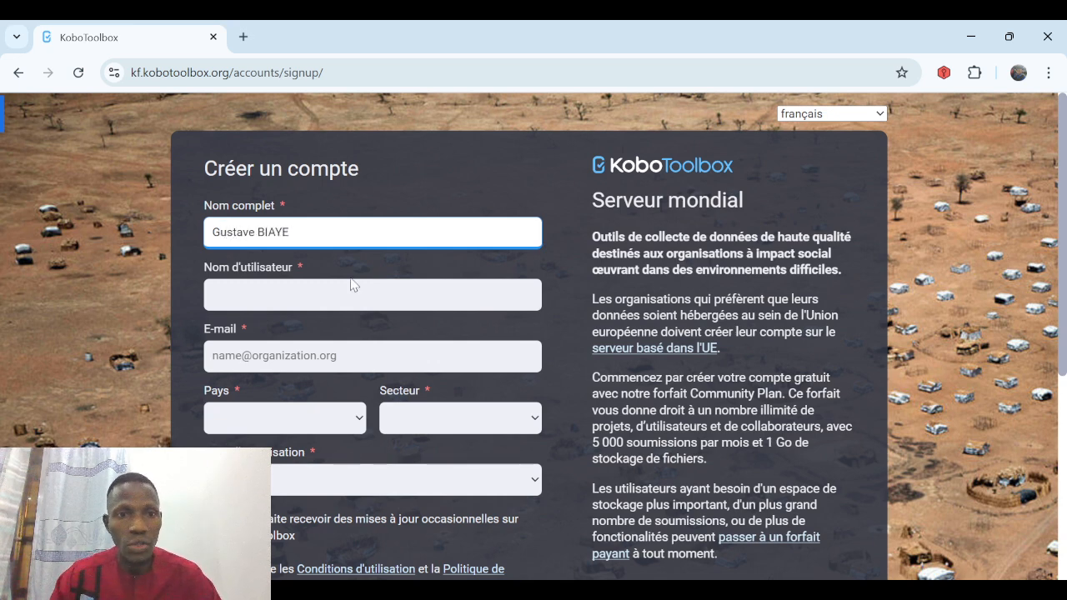
{"action": "left_click", "coordinate": [326, 302]}
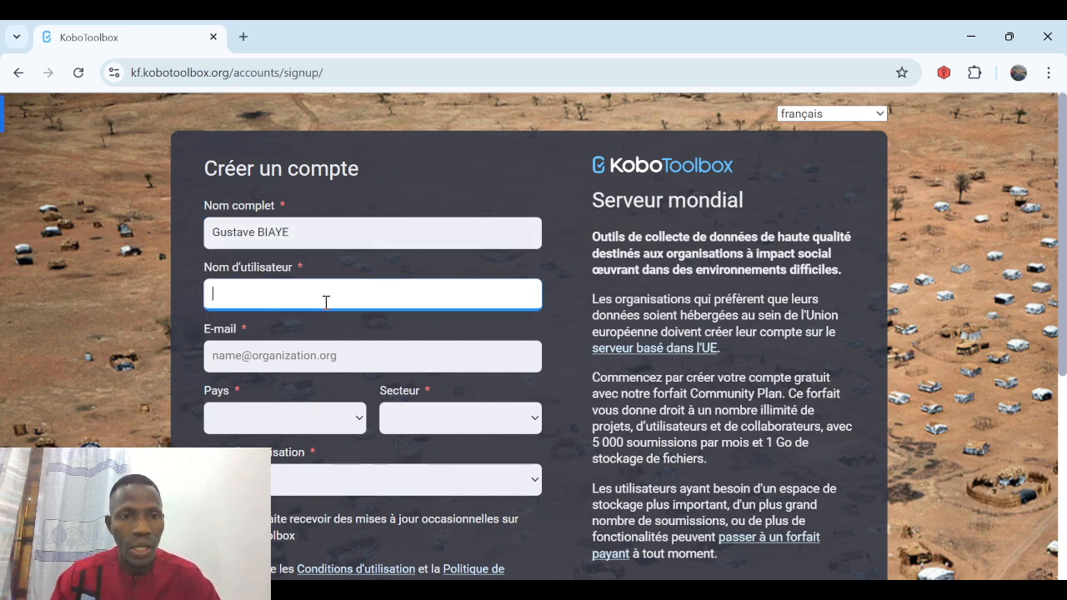
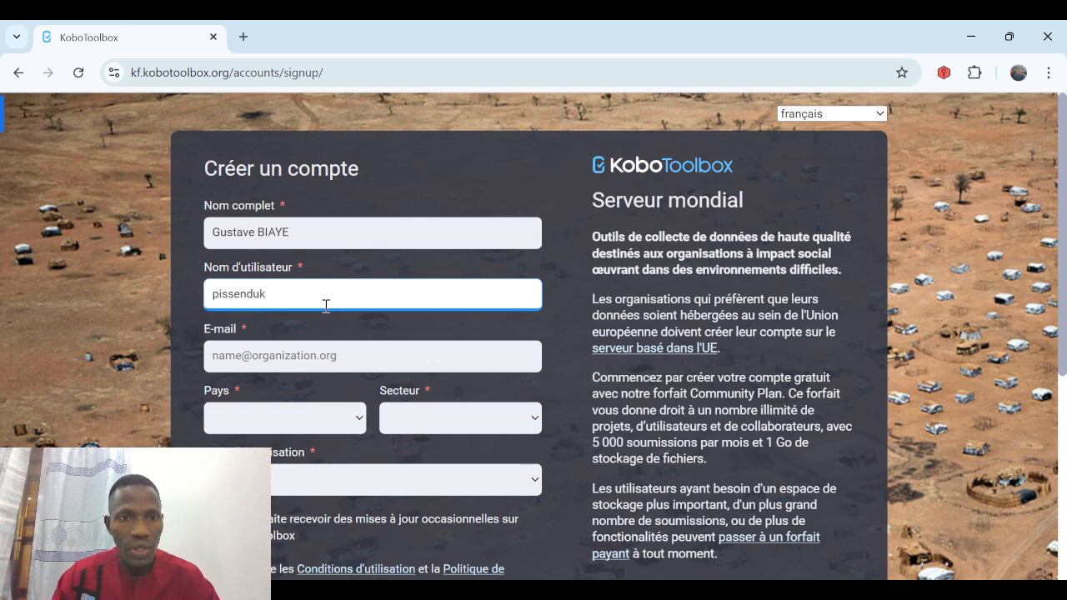
{"action": "left_click", "coordinate": [337, 357]}
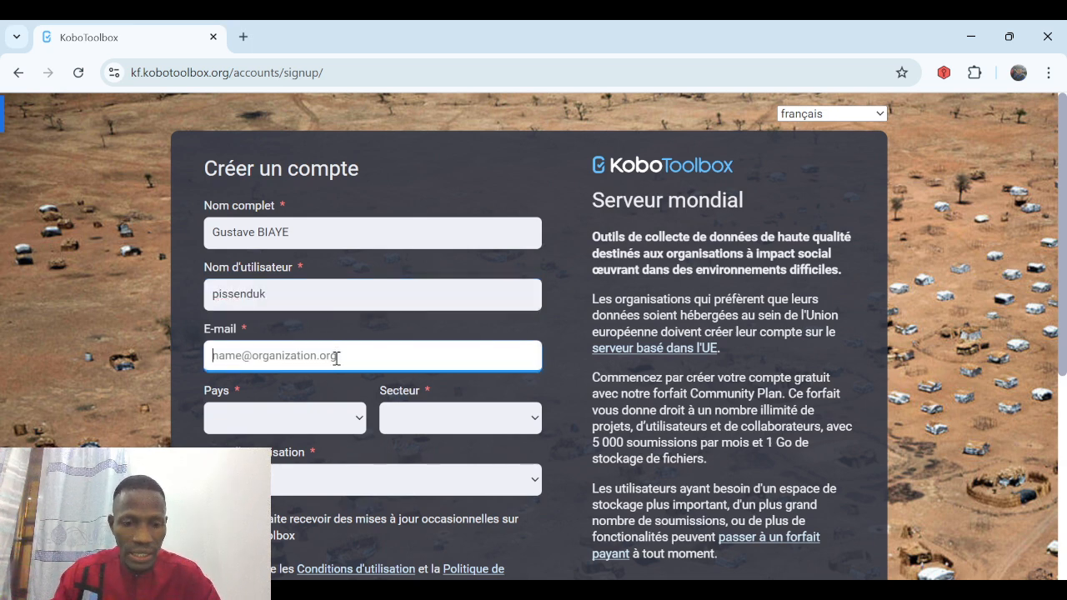
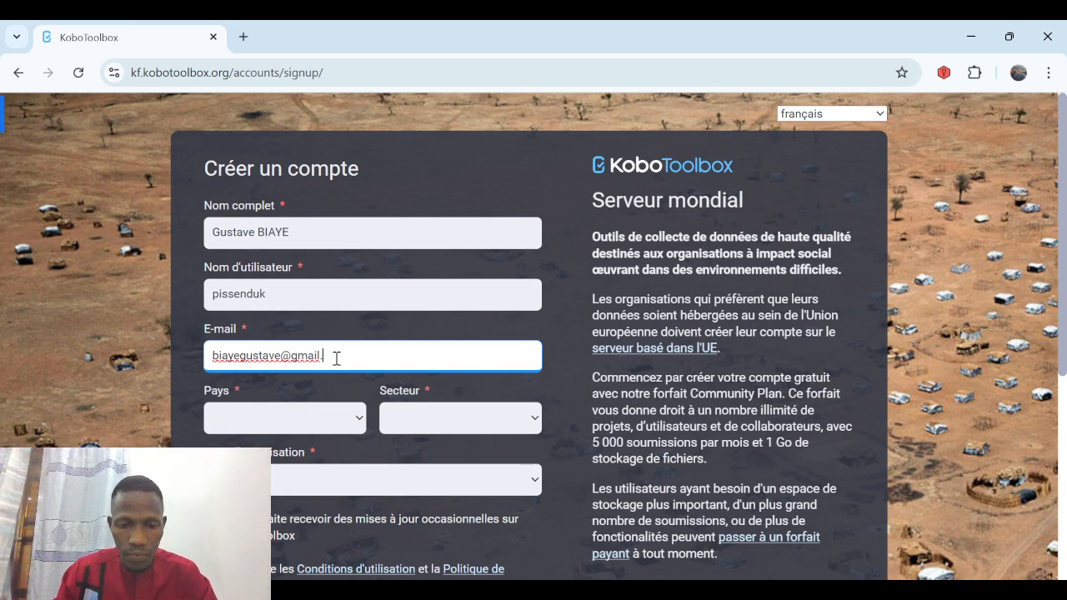
Choose Senegal as country, Services de santé as sector, and no organisation type.
{"action": "left_click", "coordinate": [360, 421]}
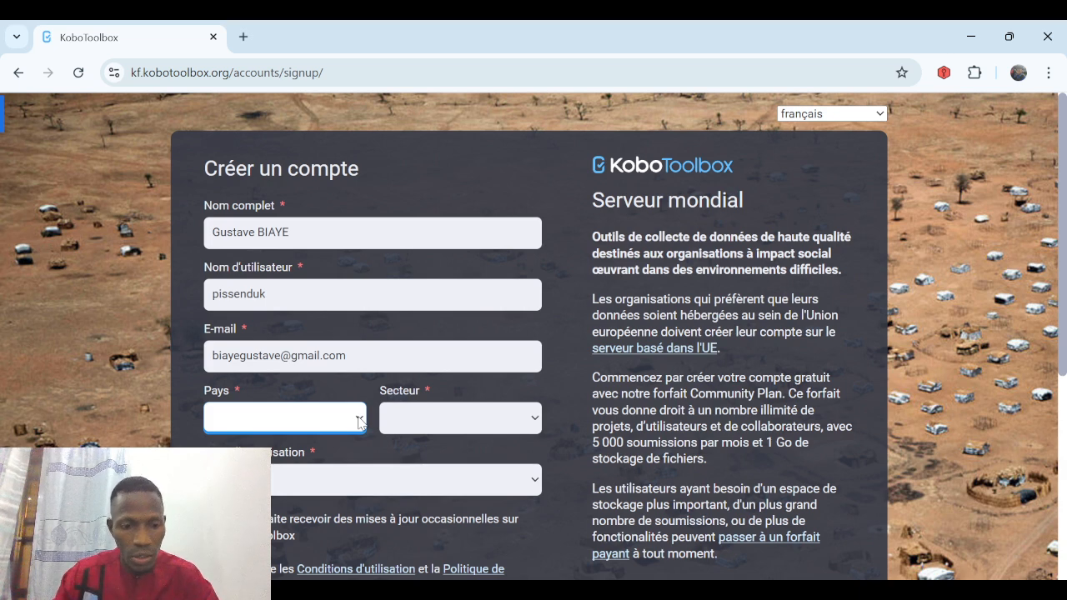
{"action": "type", "text": "se"}
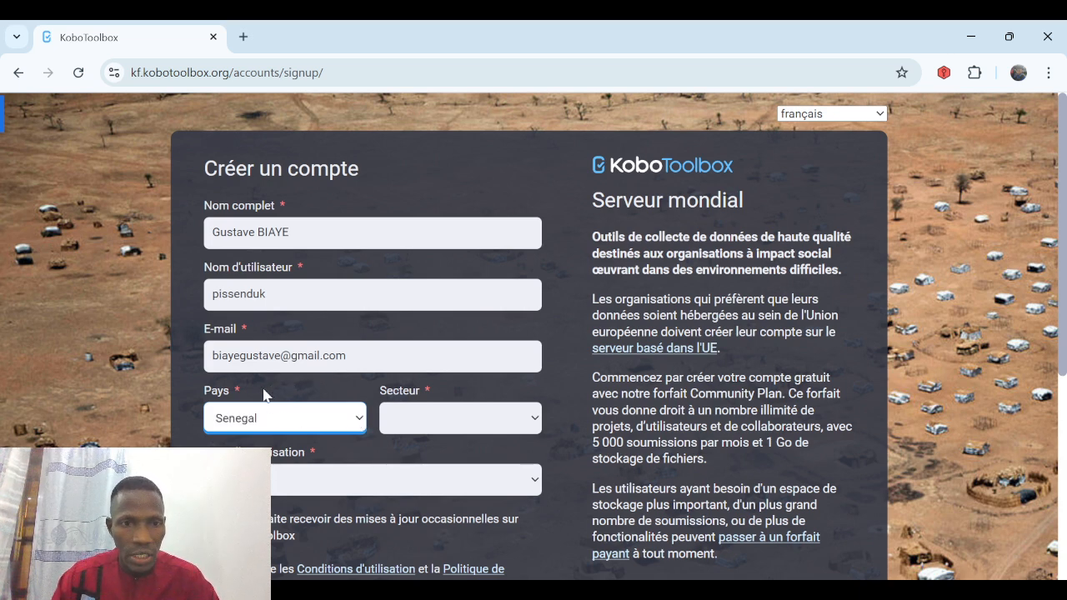
{"action": "left_click", "coordinate": [498, 419]}
{"action": "type", "text": "s éducatifs / Ense"}
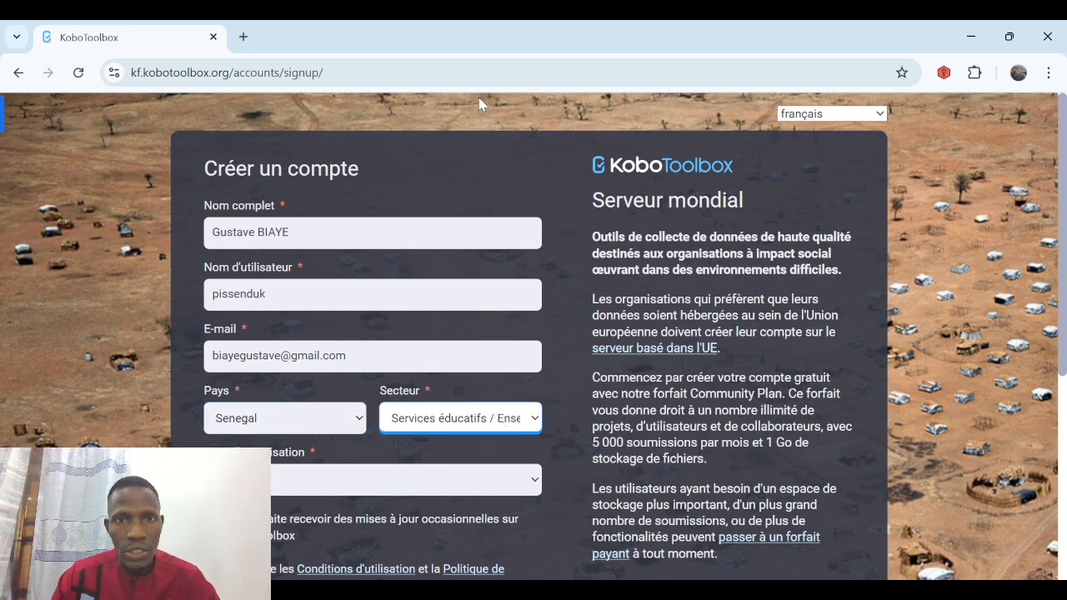
{"action": "type", "text": "sant"}
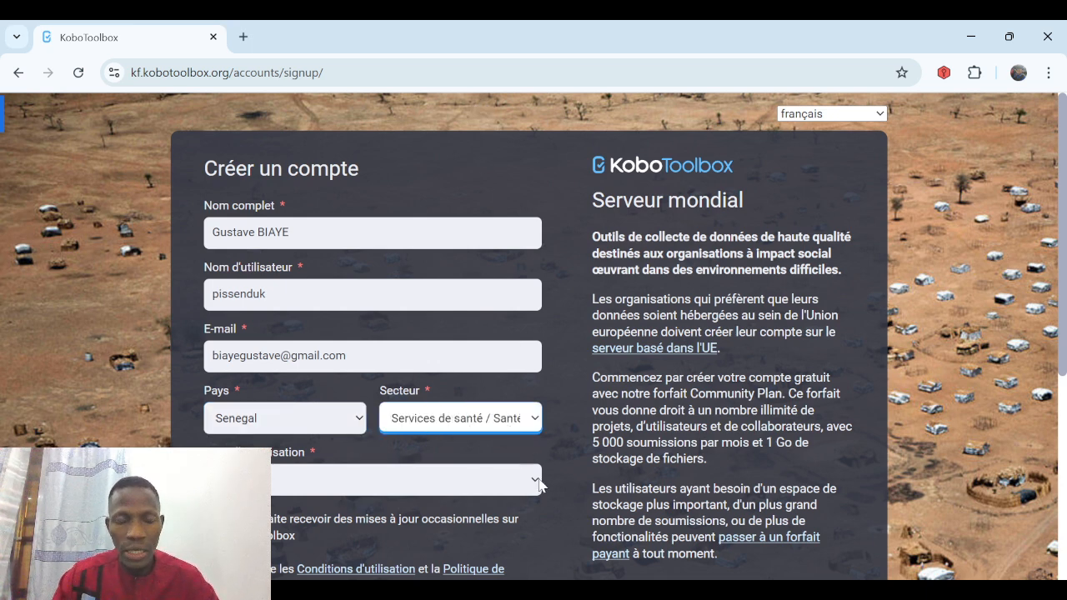
{"action": "left_click", "coordinate": [537, 480]}
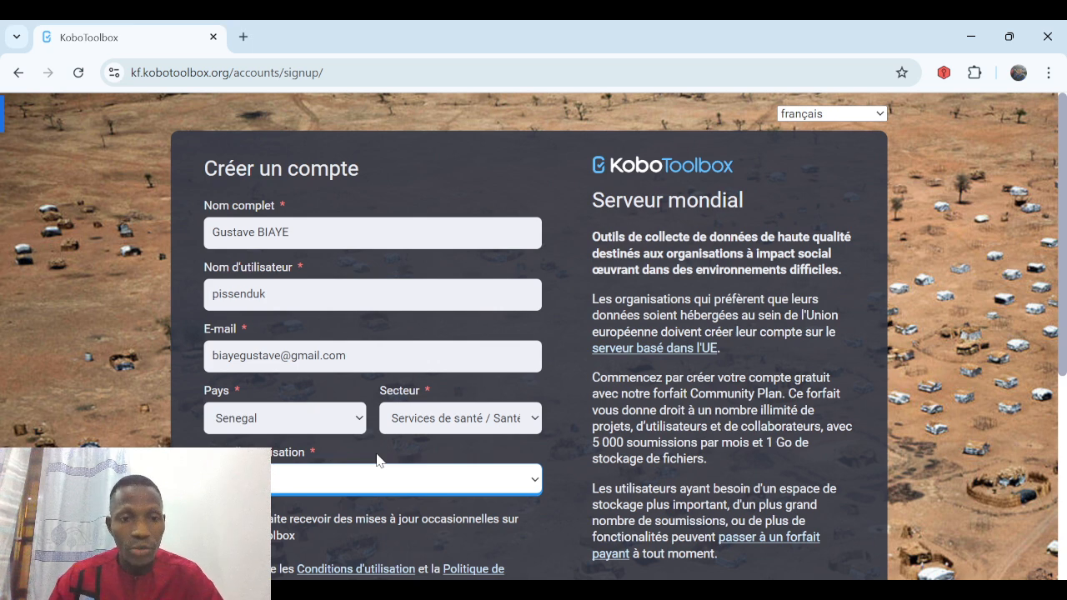
{"action": "key", "text": "Down"}
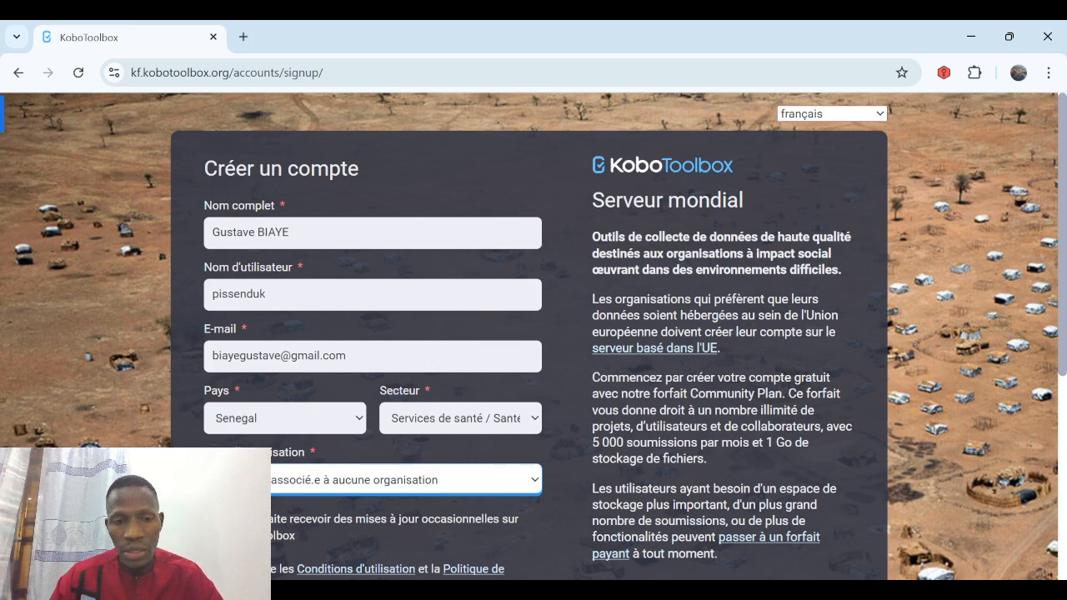
{"action": "left_click", "coordinate": [211, 520]}
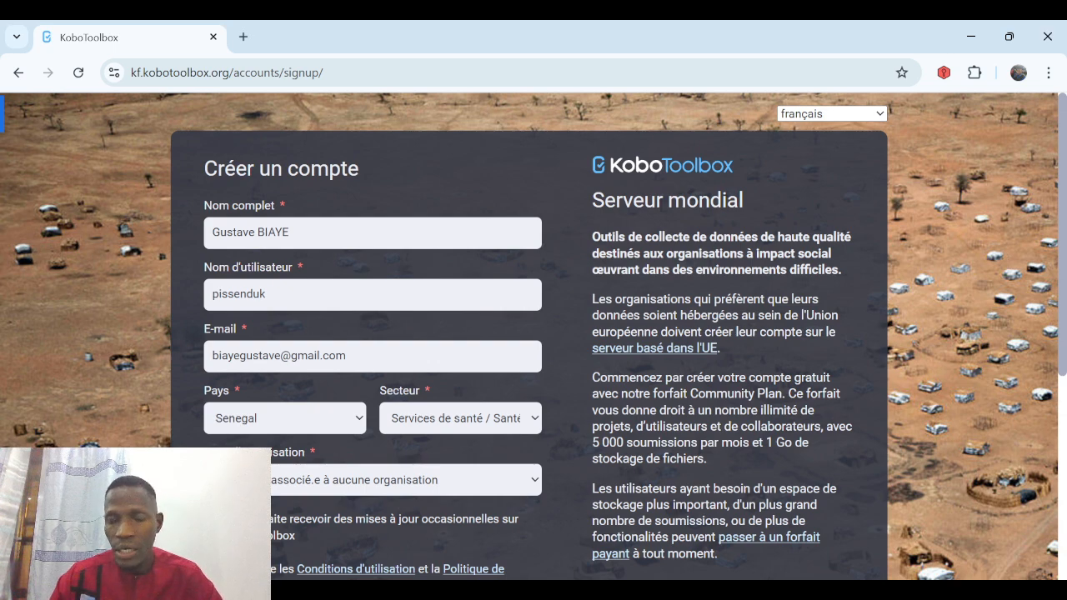
{"action": "scroll", "coordinate": [533, 333], "scroll_direction": "down", "scroll_amount": 5}
Enter the account password in Mot de passe and again in its confirmation field.
{"action": "left_click", "coordinate": [393, 307]}
{"action": "type", "text": "********"}
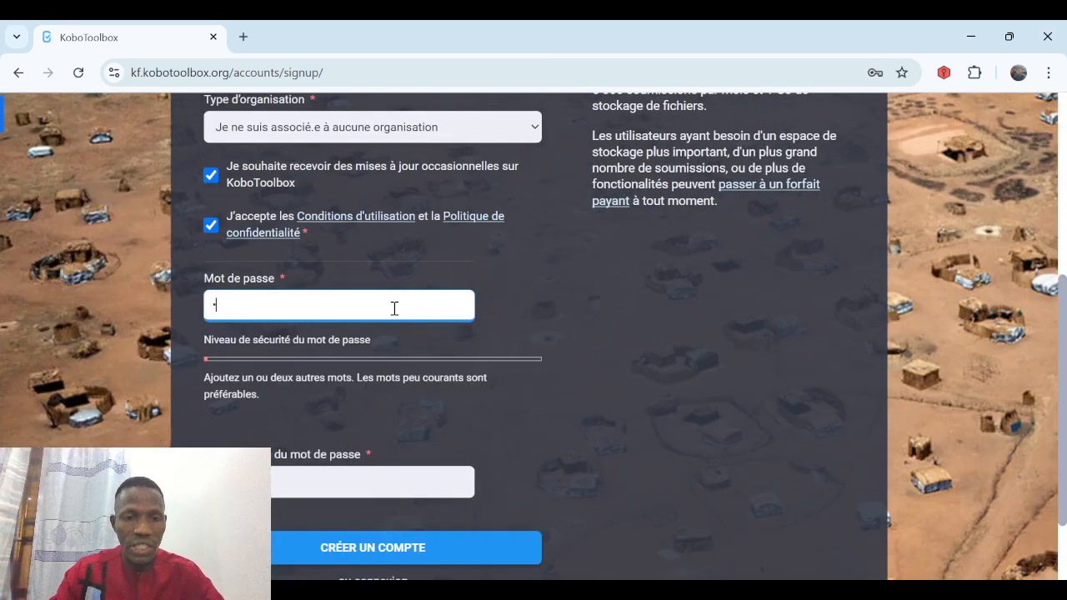
{"action": "type", "text": "***"}
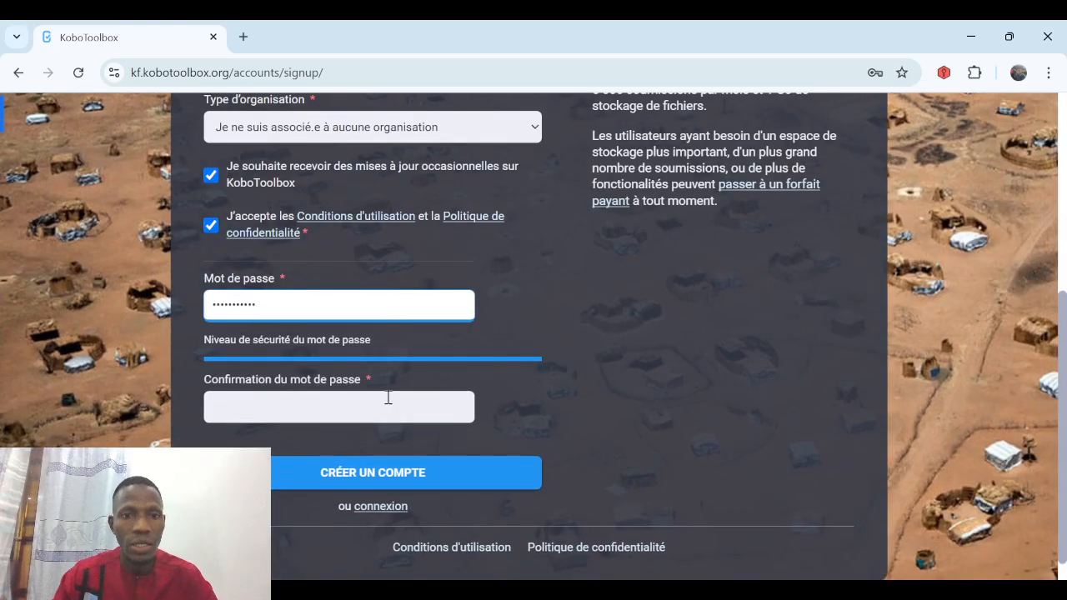
{"action": "left_click", "coordinate": [374, 406]}
{"action": "type", "text": "********"}
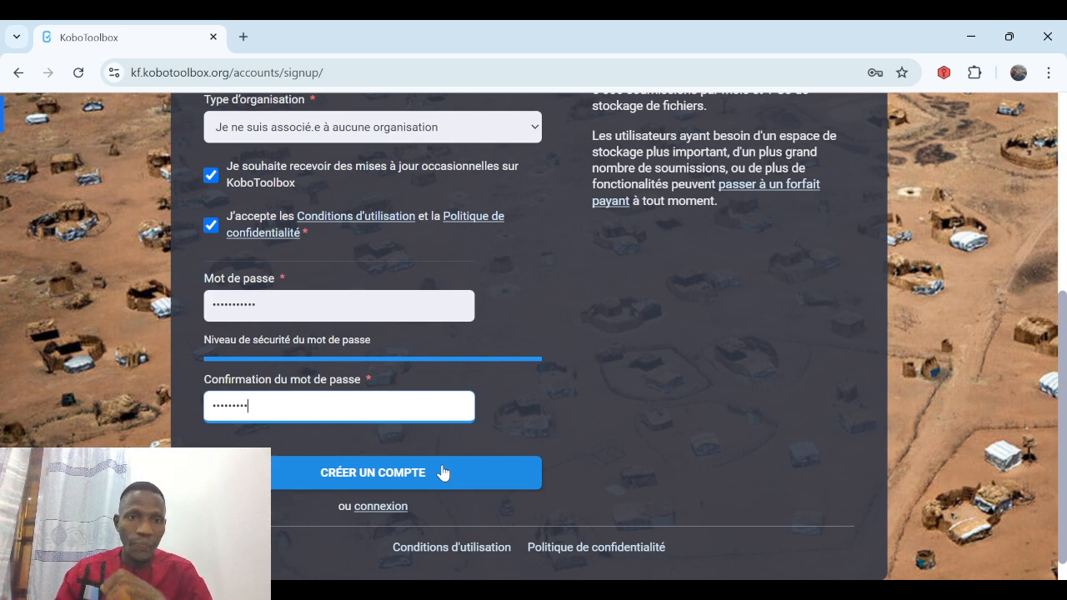
Go to kf.kobotoolbox.org in a new tab and start a NOUVEAU project.
{"action": "left_click", "coordinate": [242, 36]}
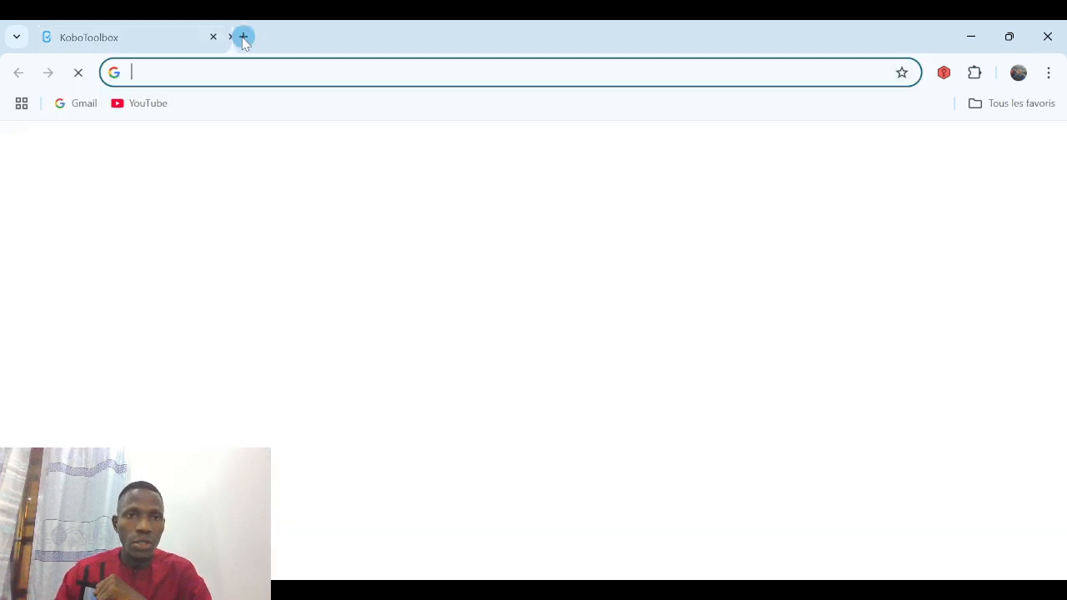
{"action": "type", "text": "k"}
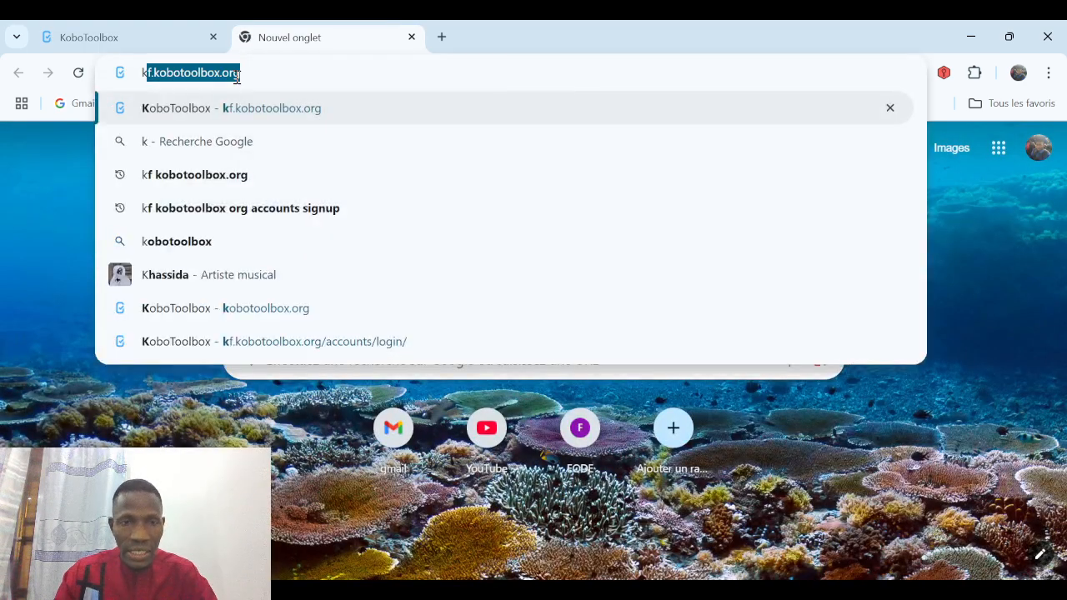
{"action": "type", "text": "f"}
{"action": "left_click_drag", "start_coordinate": [509, 73], "coordinate": [245, 73]}
{"action": "key", "text": "BackSpace"}
{"action": "key", "text": "BackSpace"}
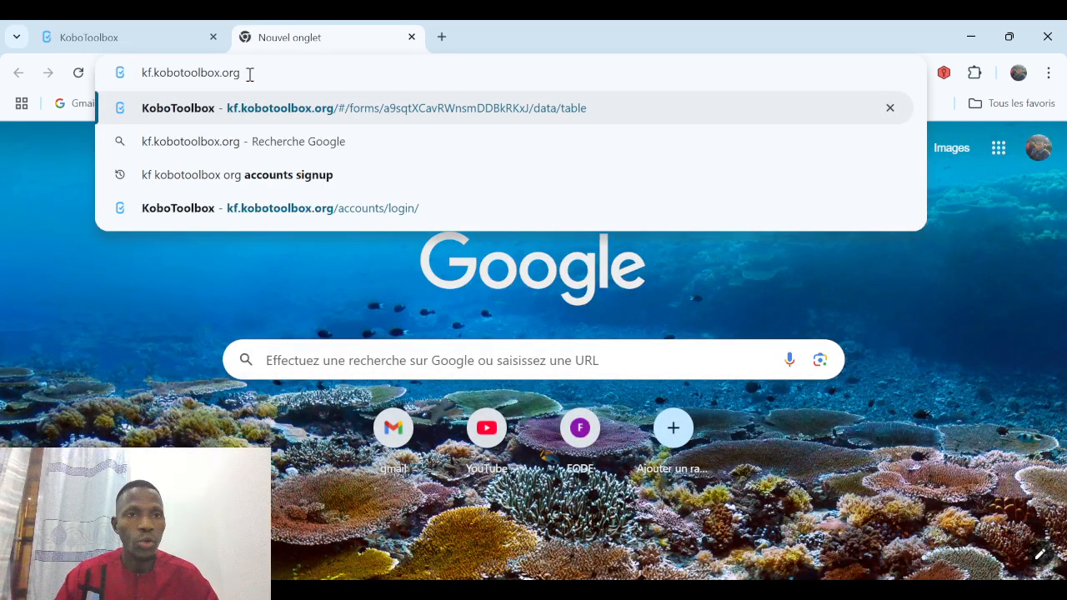
{"action": "key", "text": "Return"}
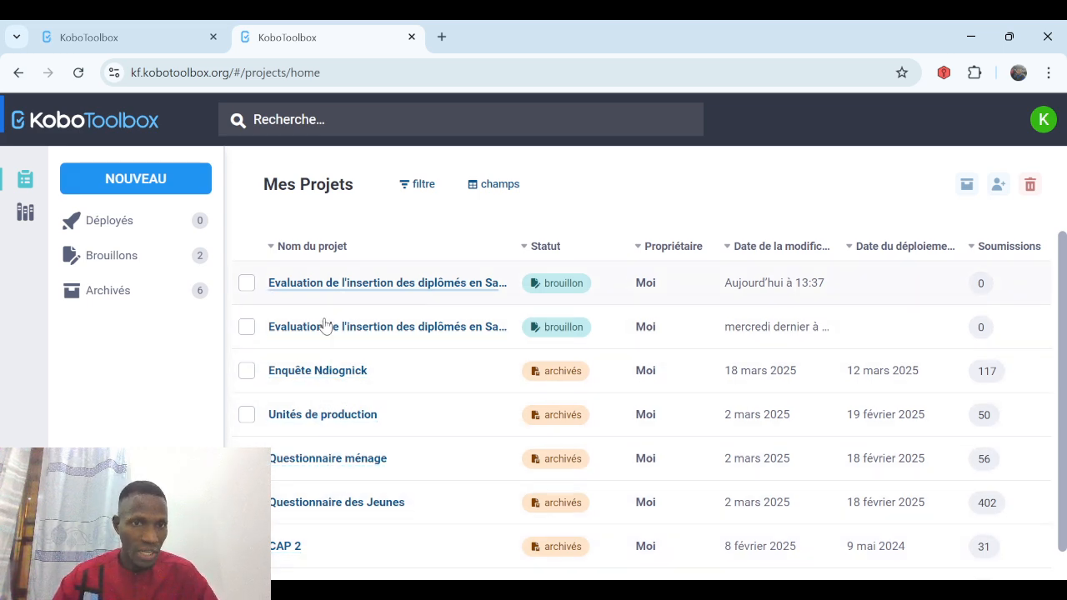
{"action": "left_click", "coordinate": [126, 187]}
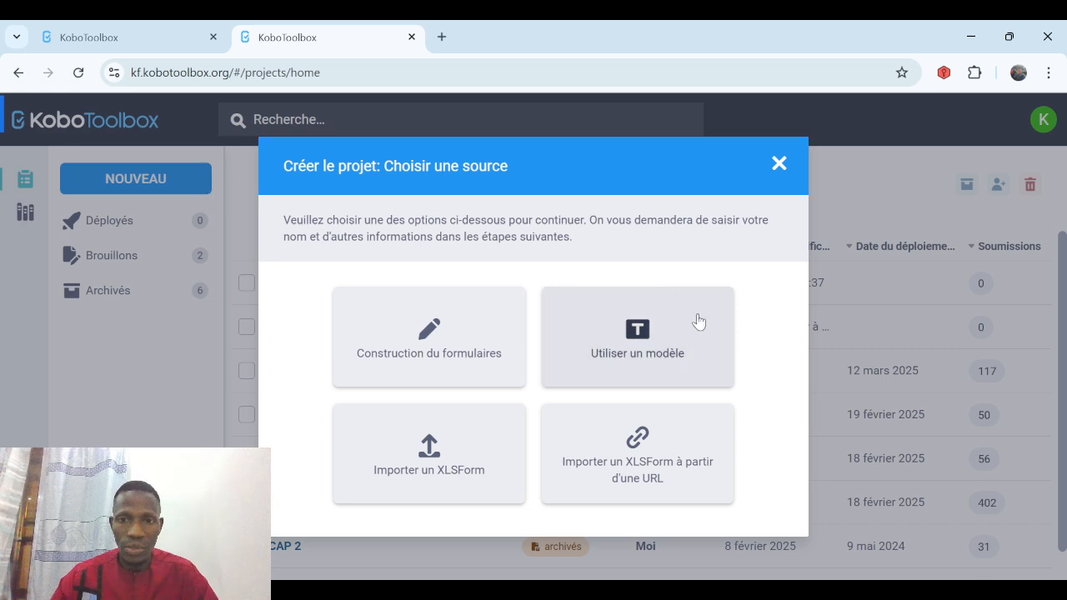
Create a blank-form project 'Evaluation de Insertion des diplômés en SaCom', sector Services de santé, country Senegal.
{"action": "left_click", "coordinate": [411, 370]}
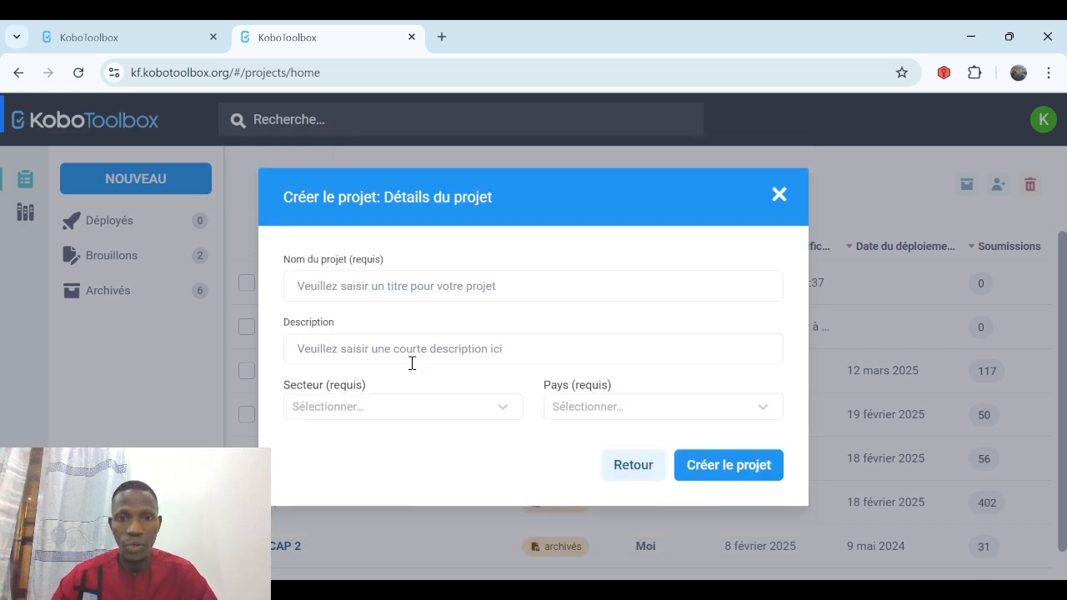
{"action": "left_click", "coordinate": [373, 287]}
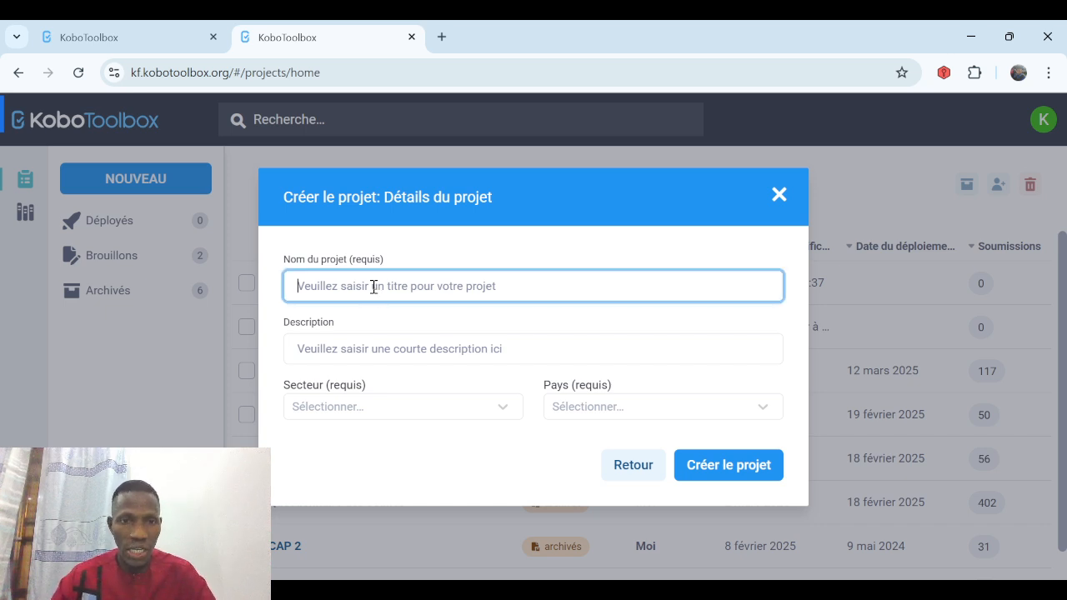
{"action": "type", "text": "Ev"}
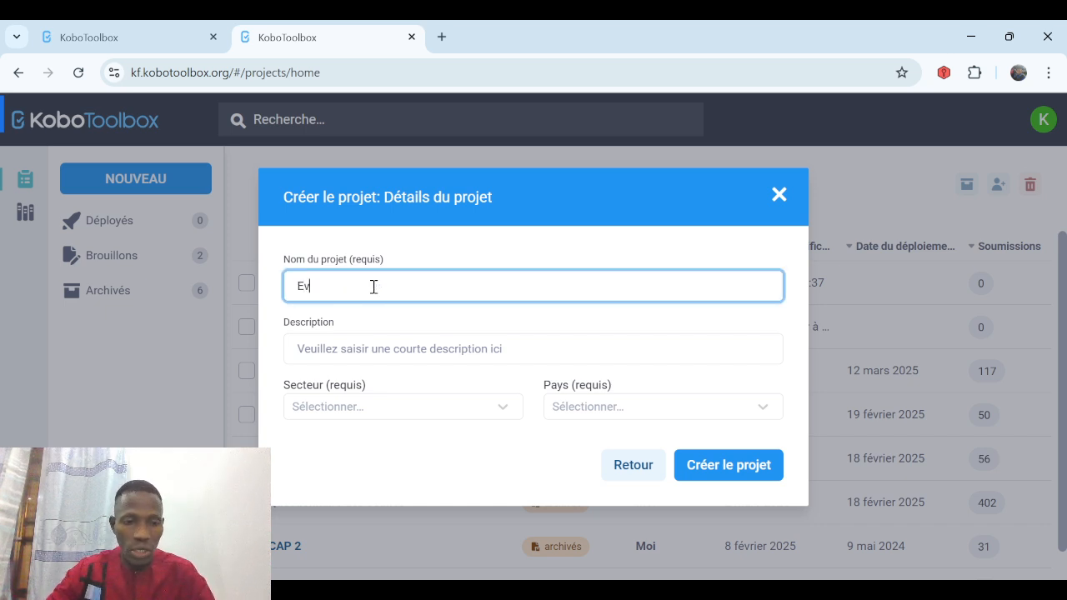
{"action": "type", "text": "aluation de l"}
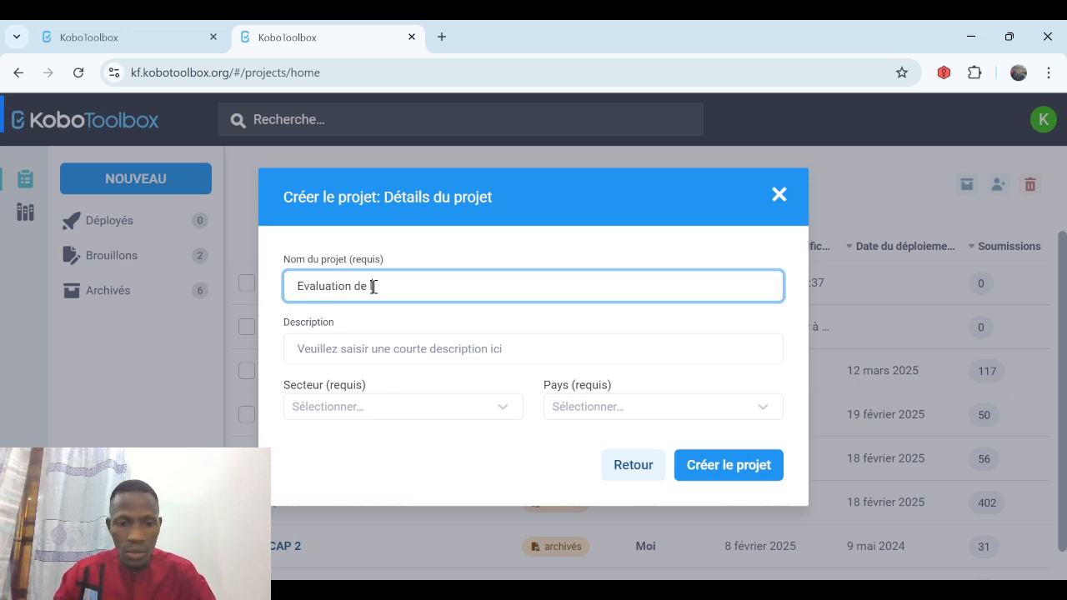
{"action": "type", "text": "e Insertion de"}
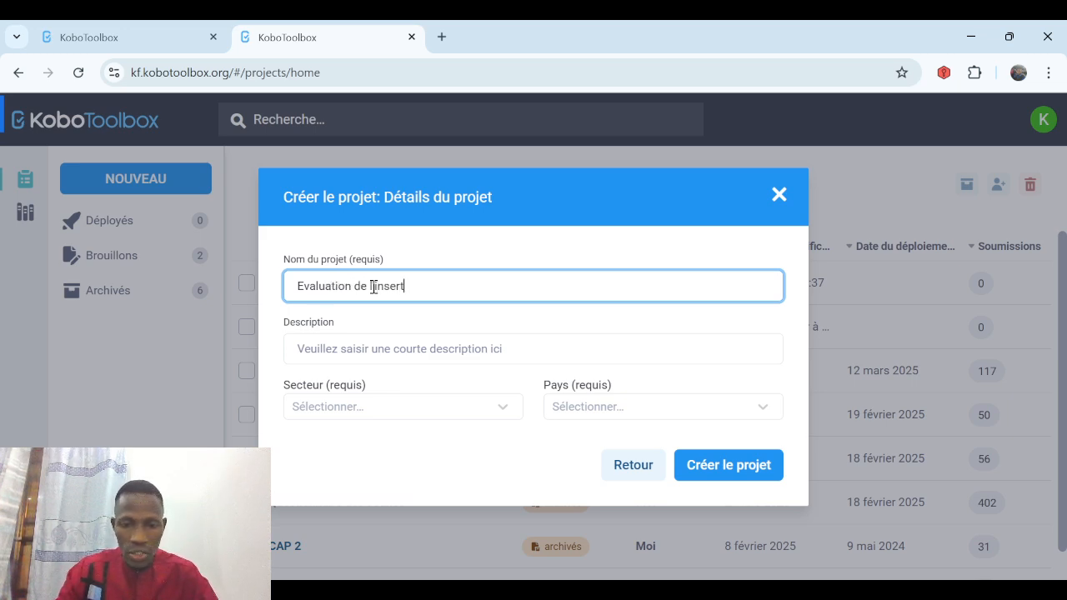
{"action": "type", "text": "s d"}
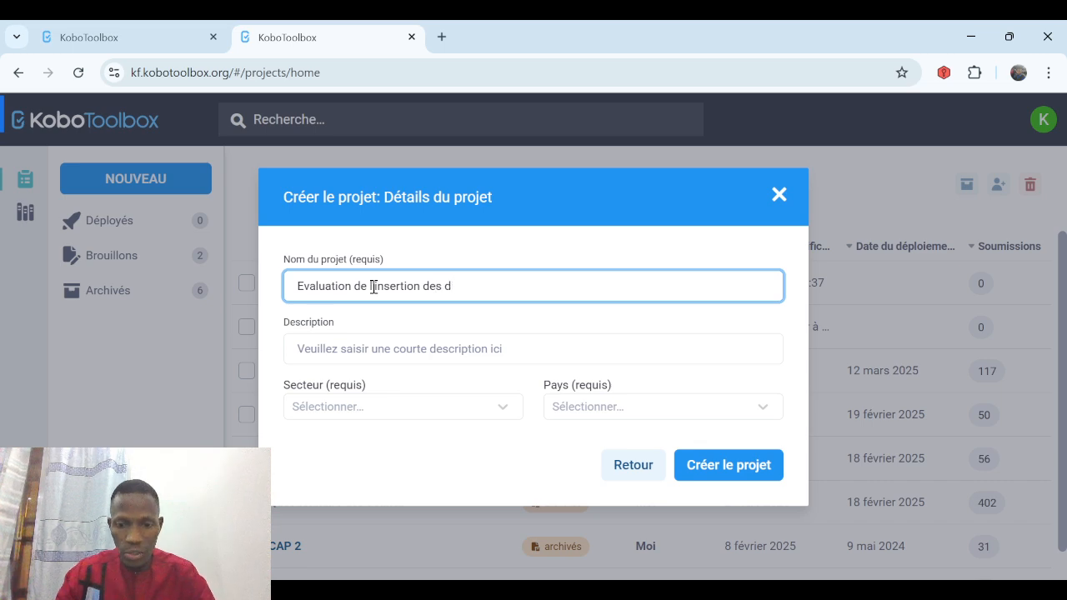
{"action": "type", "text": "iplômés en"}
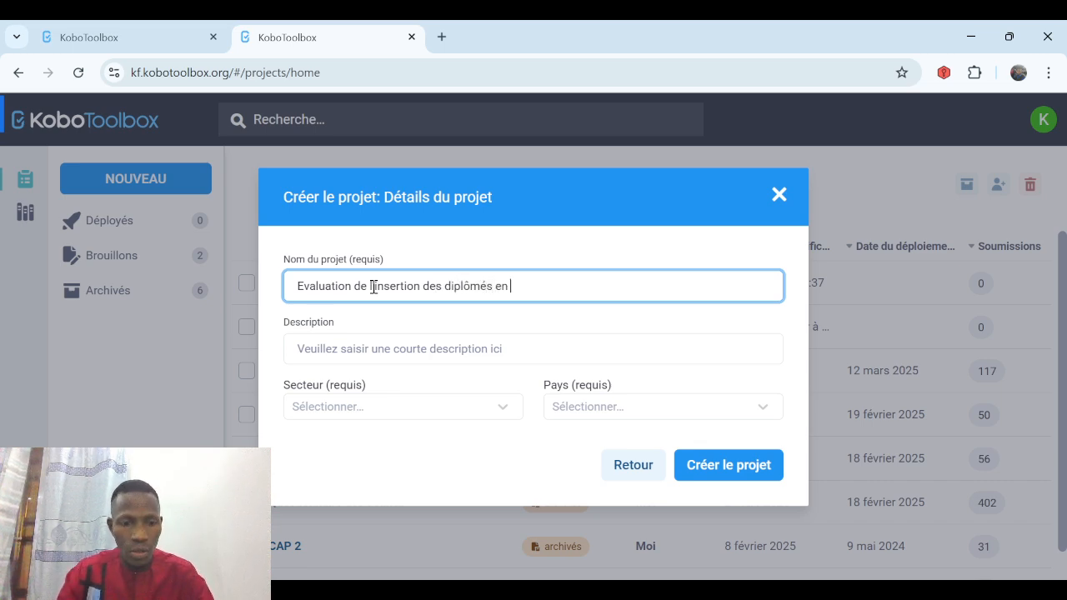
{"action": "type", "text": " SaCom"}
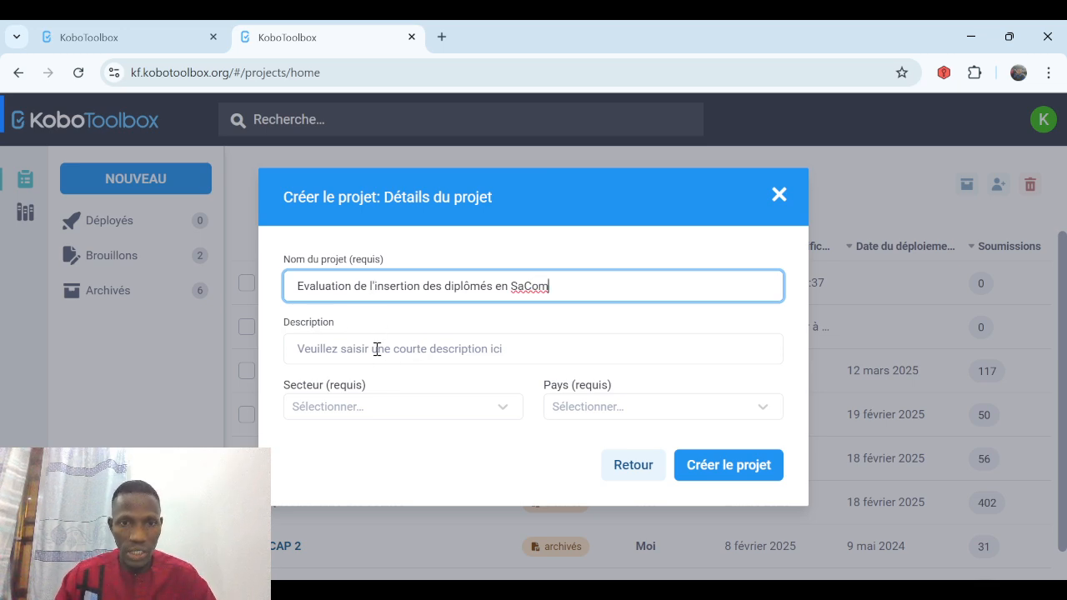
{"action": "left_click", "coordinate": [417, 418]}
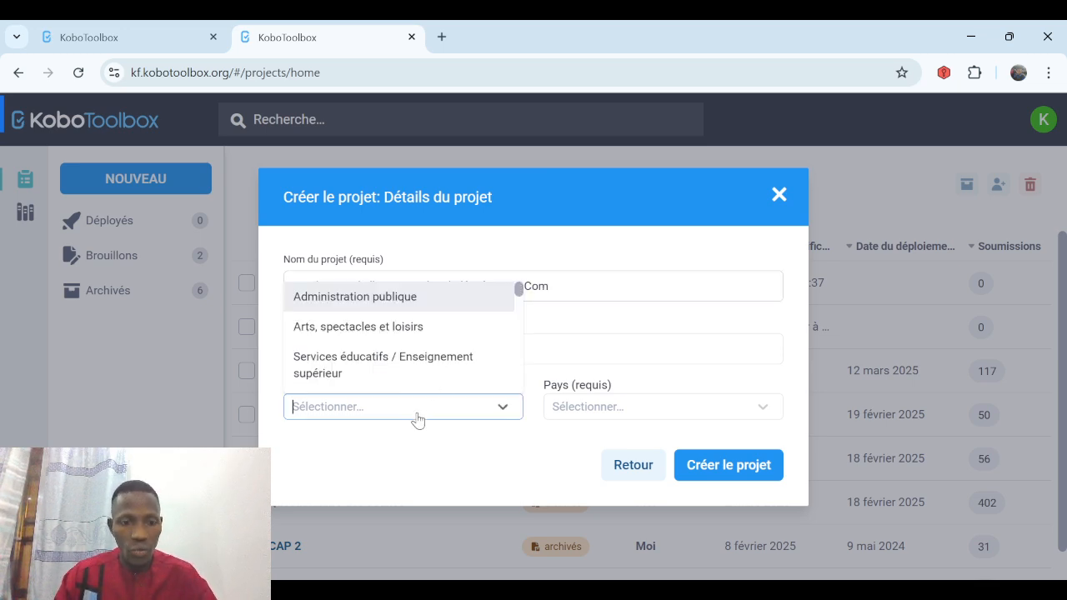
{"action": "type", "text": "serv"}
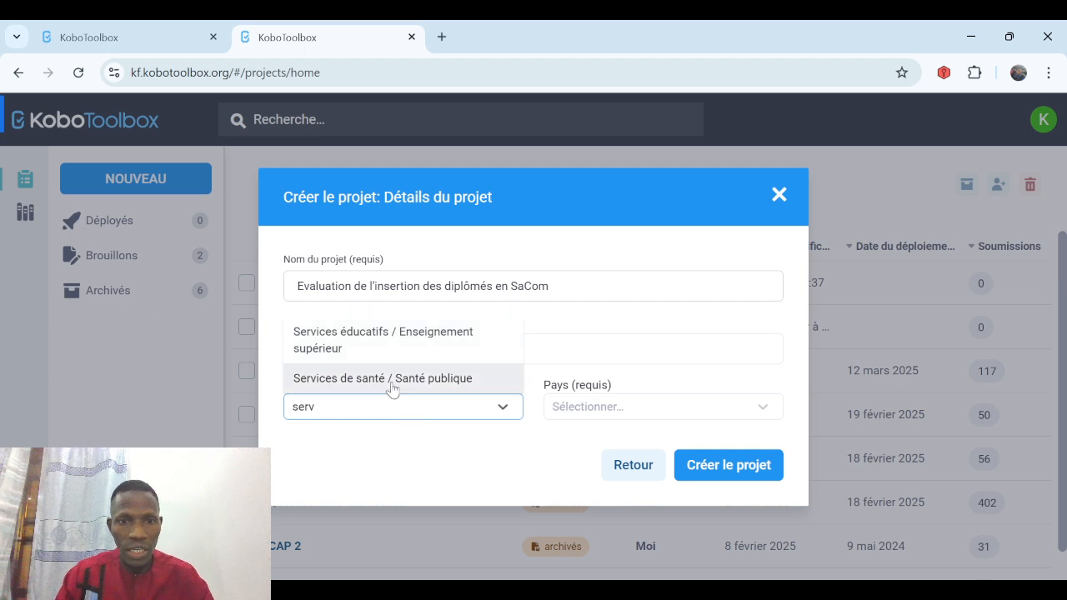
{"action": "left_click", "coordinate": [390, 380]}
{"action": "left_click", "coordinate": [635, 416]}
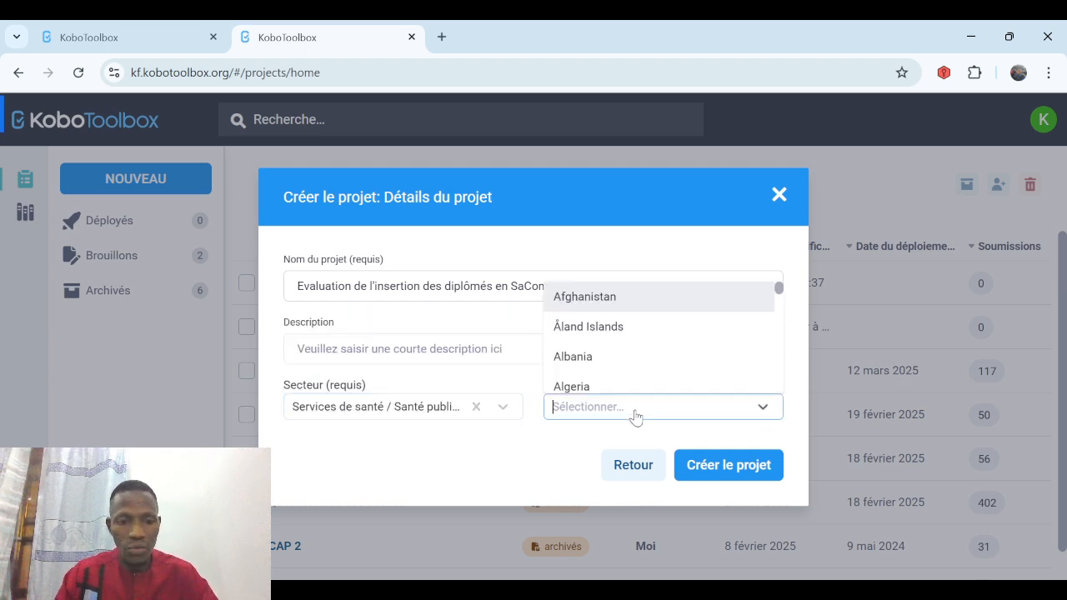
{"action": "type", "text": "sen"}
{"action": "left_click", "coordinate": [613, 378]}
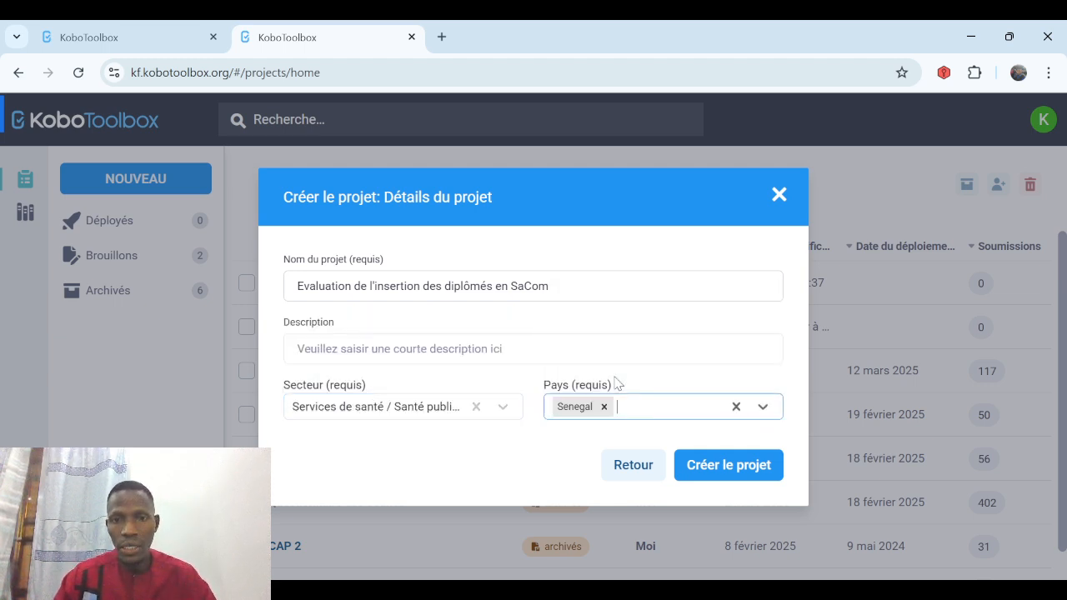
{"action": "left_click", "coordinate": [718, 467]}
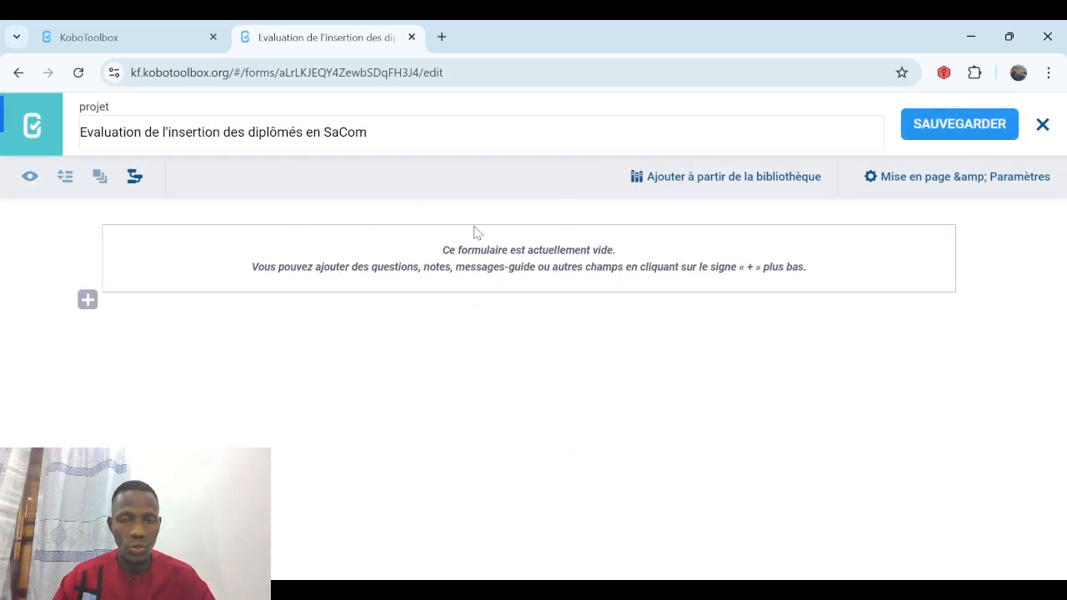
Enable the username metadata in Mise en page & Paramètres and save the form.
{"action": "left_click", "coordinate": [1014, 178]}
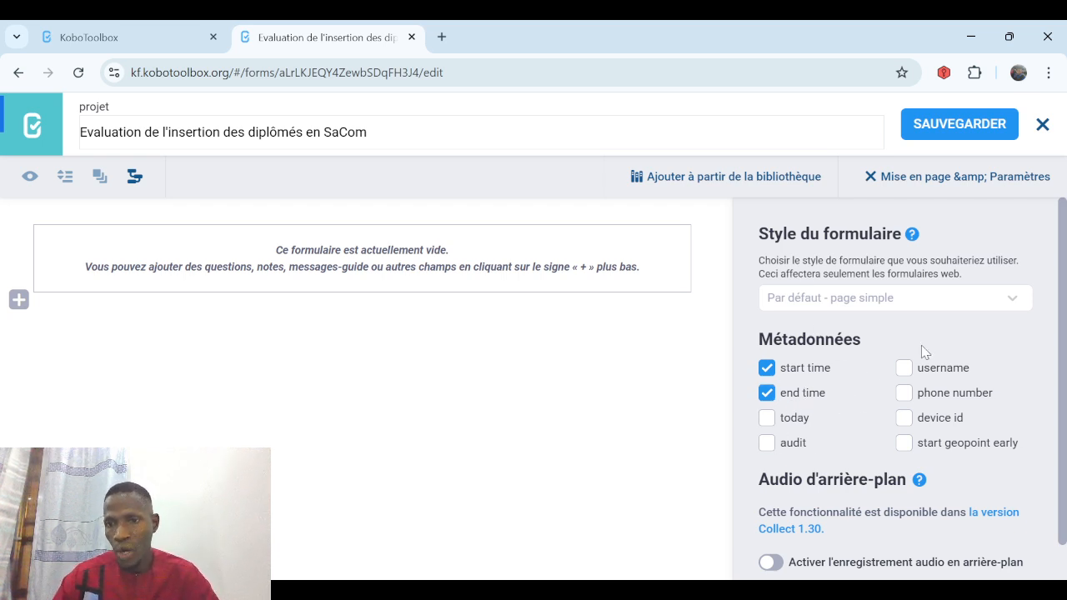
{"action": "left_click", "coordinate": [905, 368]}
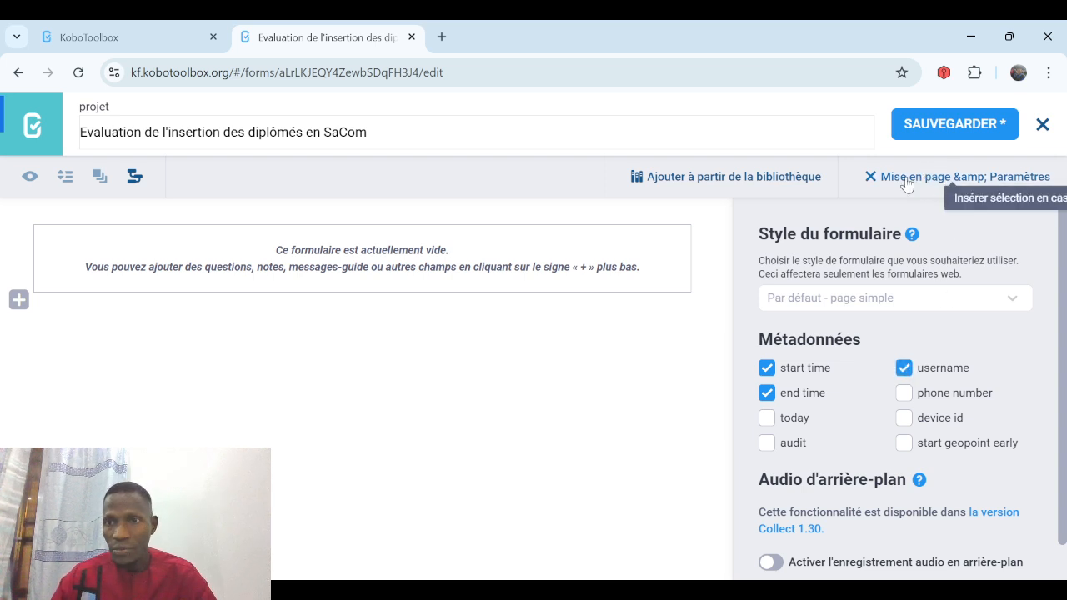
{"action": "left_click", "coordinate": [871, 178]}
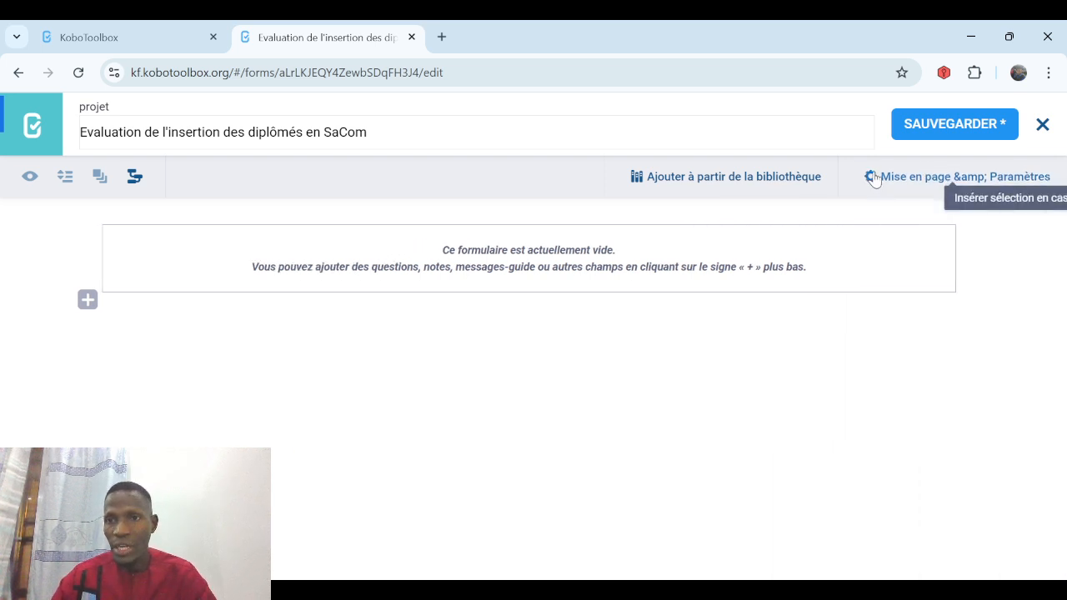
{"action": "left_click", "coordinate": [952, 124]}
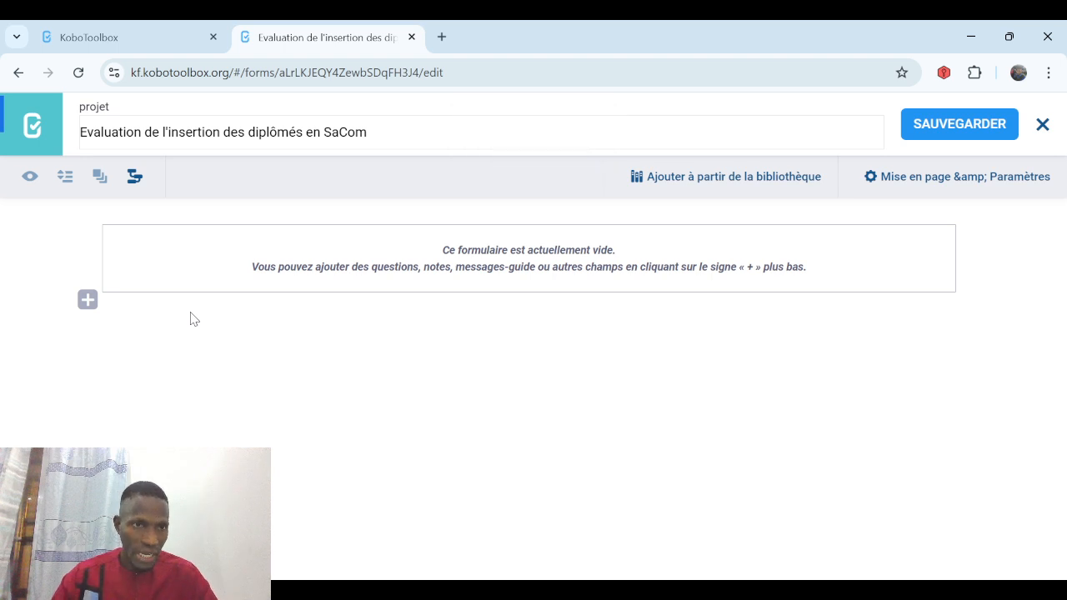
Add 'Prénom et nom de l'étudiant' as a Texte question with Réponse Obligatoire set to Oui.
{"action": "left_click", "coordinate": [88, 302]}
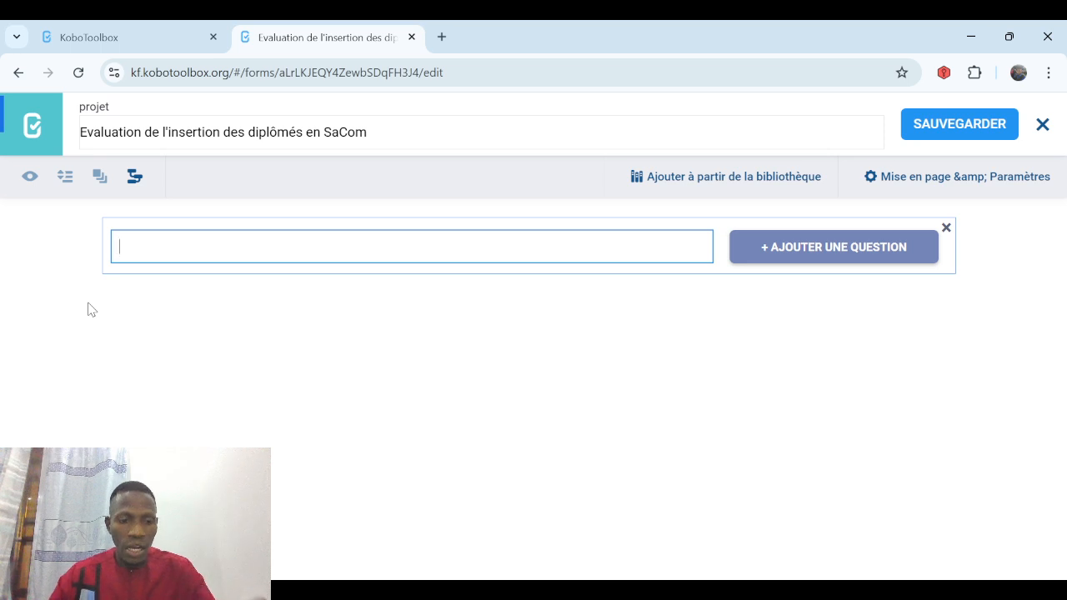
{"action": "type", "text": "Pr"}
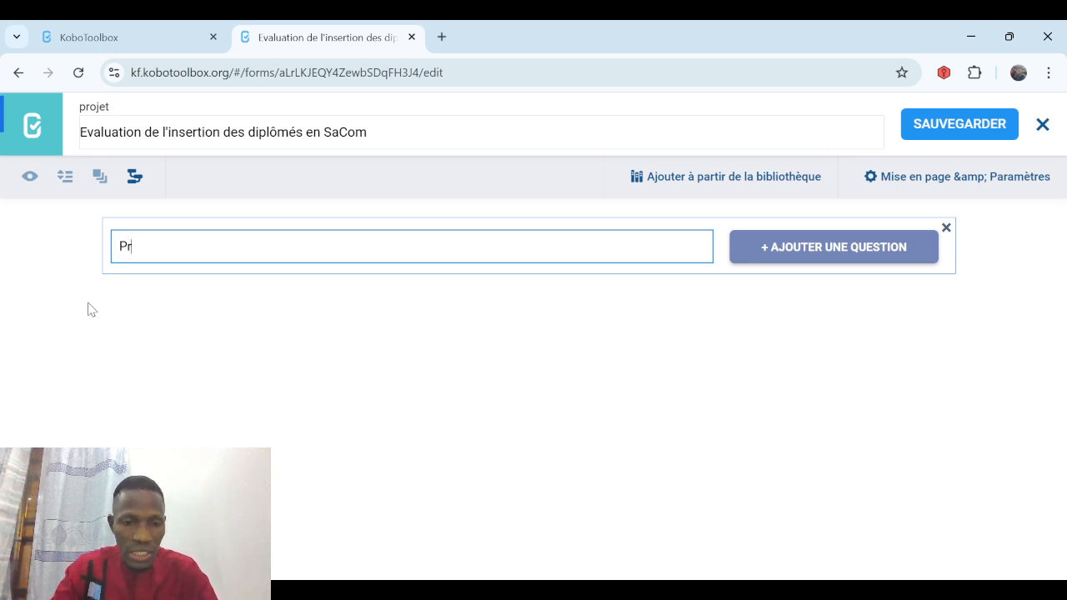
{"action": "type", "text": "énom et "}
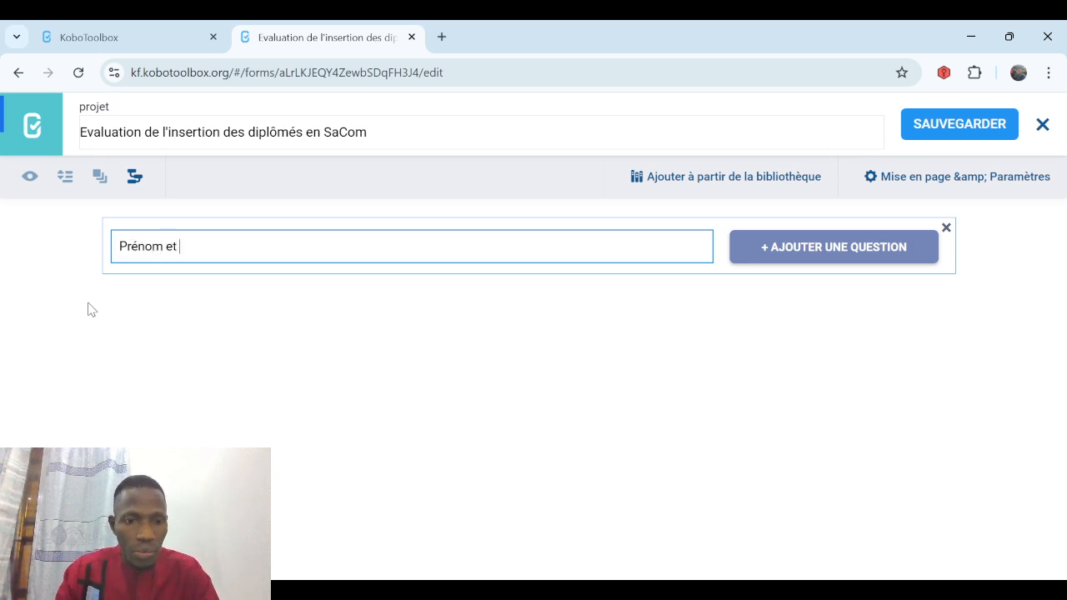
{"action": "type", "text": "nom d"}
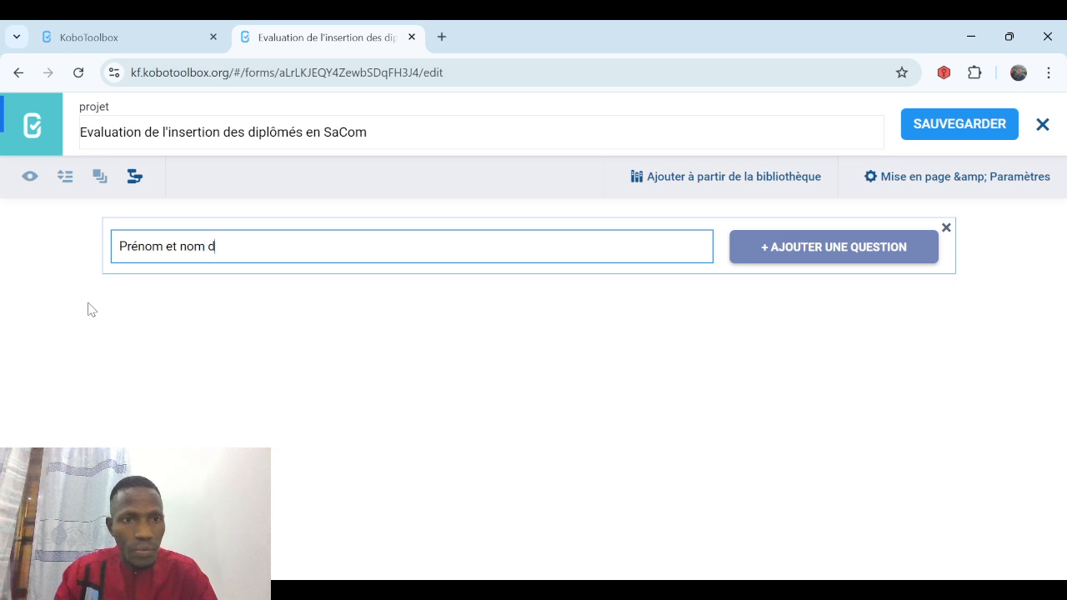
{"action": "type", "text": "e l'étudiant"}
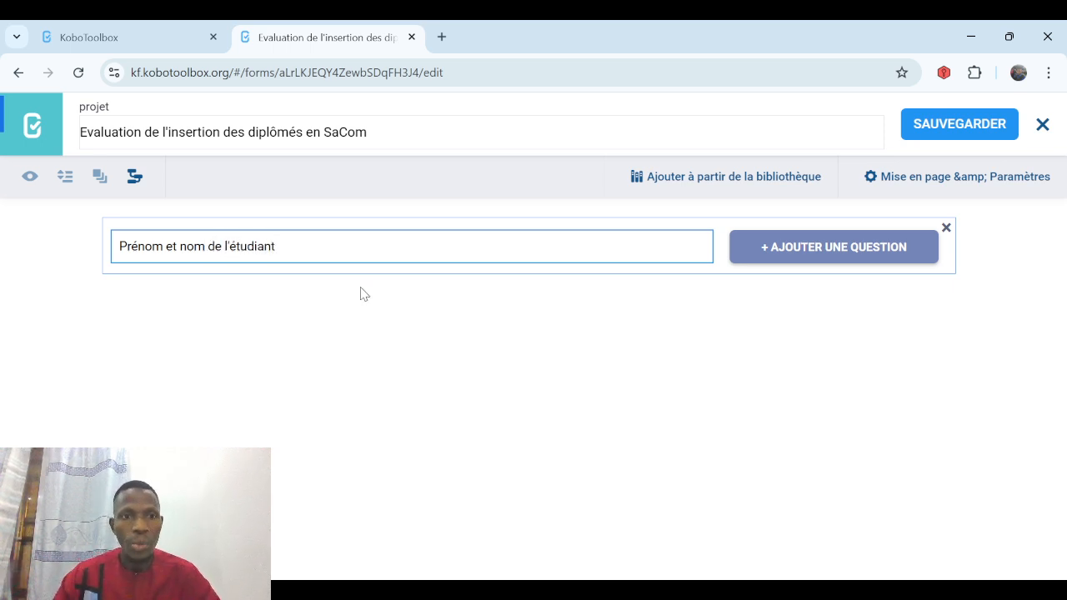
{"action": "left_click", "coordinate": [792, 255]}
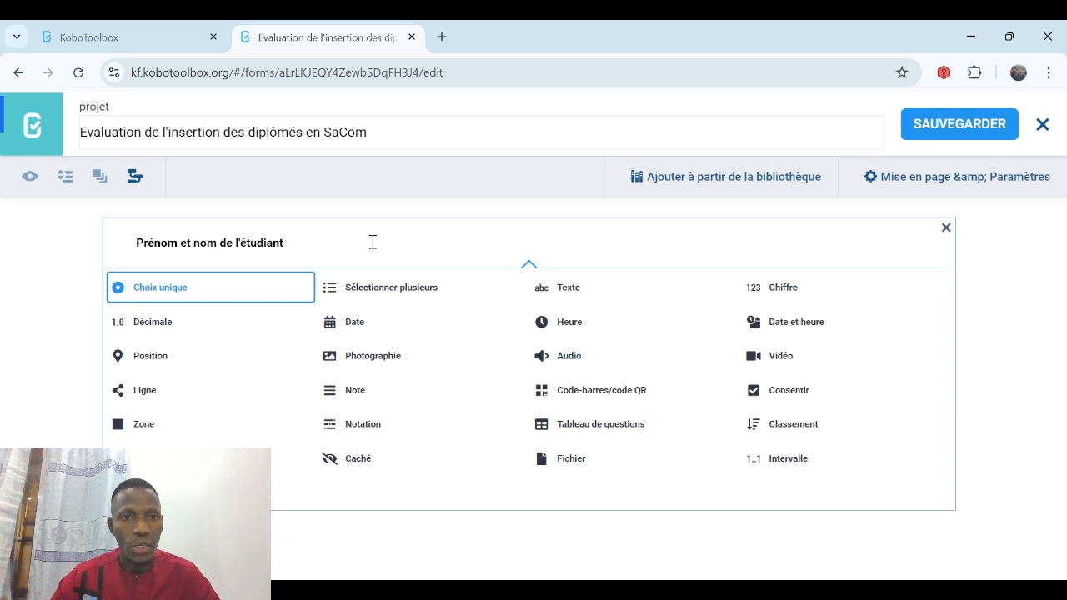
{"action": "left_click", "coordinate": [566, 291]}
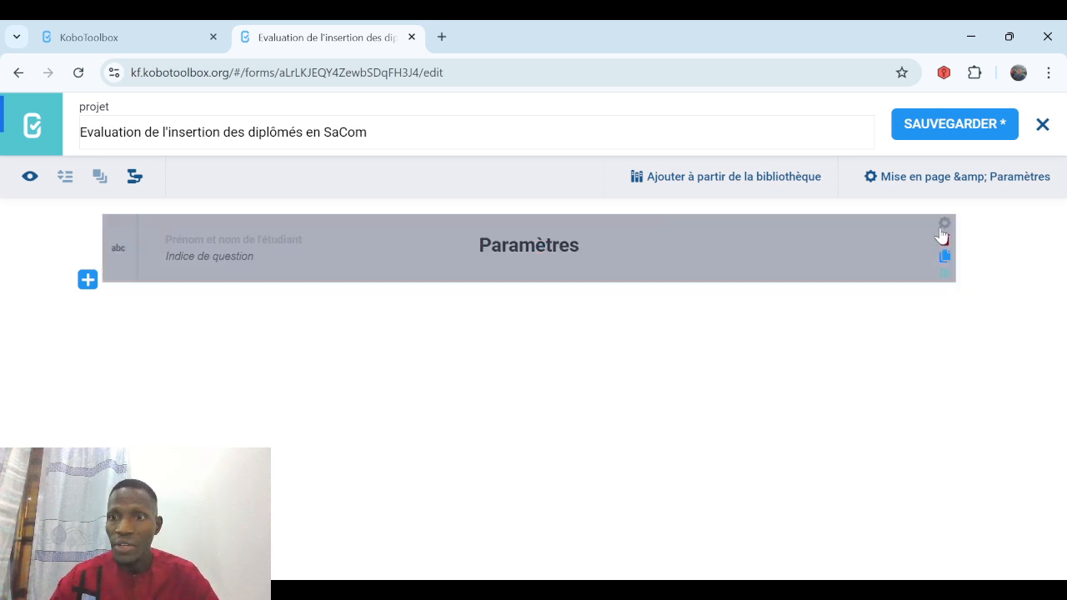
{"action": "left_click", "coordinate": [944, 225]}
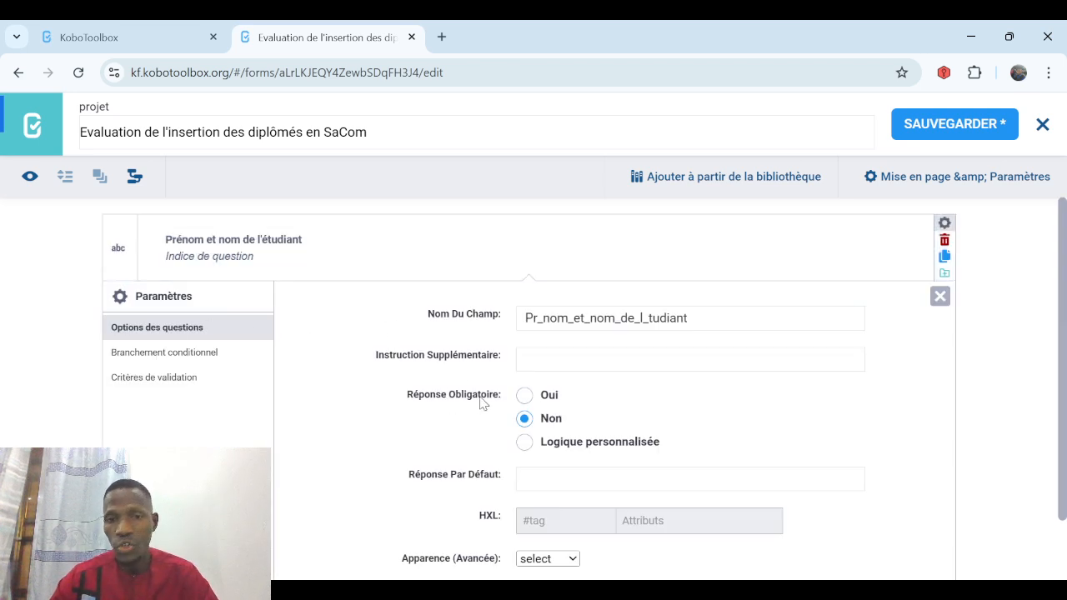
{"action": "left_click", "coordinate": [523, 418]}
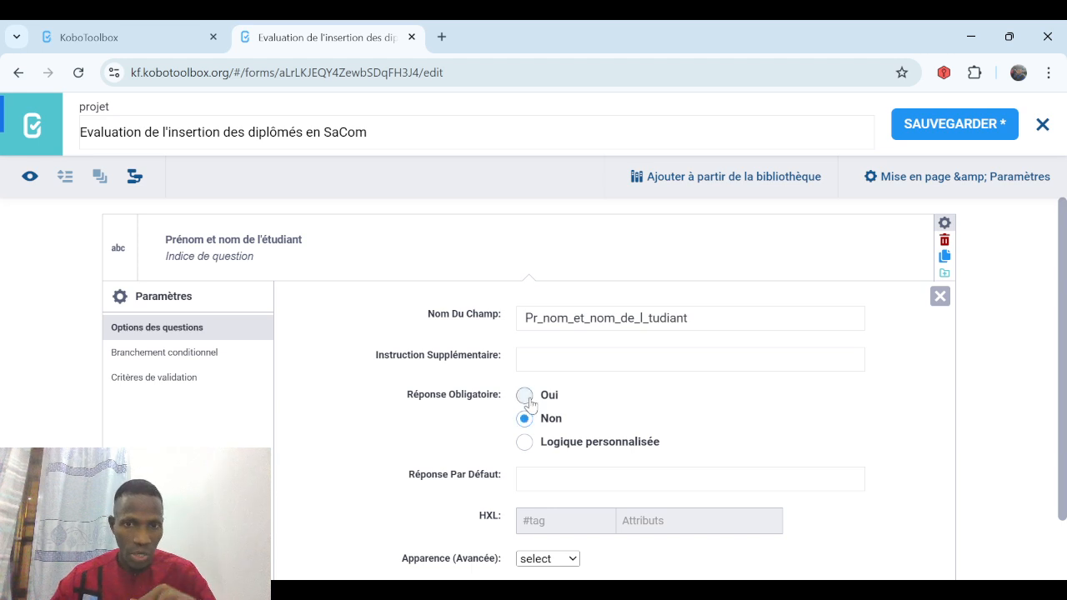
{"action": "left_click", "coordinate": [524, 397]}
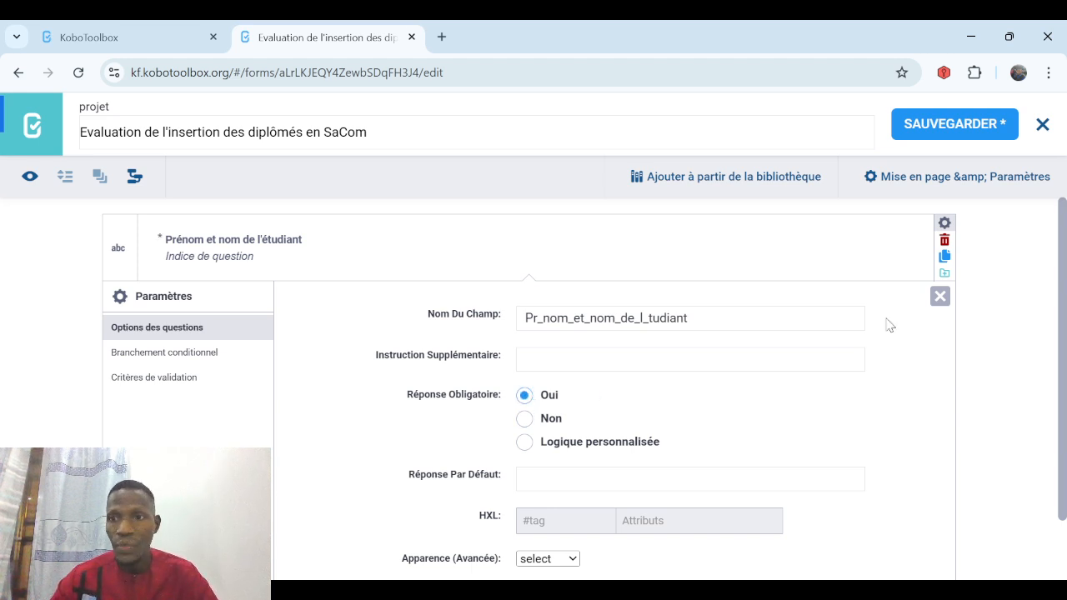
{"action": "left_click", "coordinate": [940, 298]}
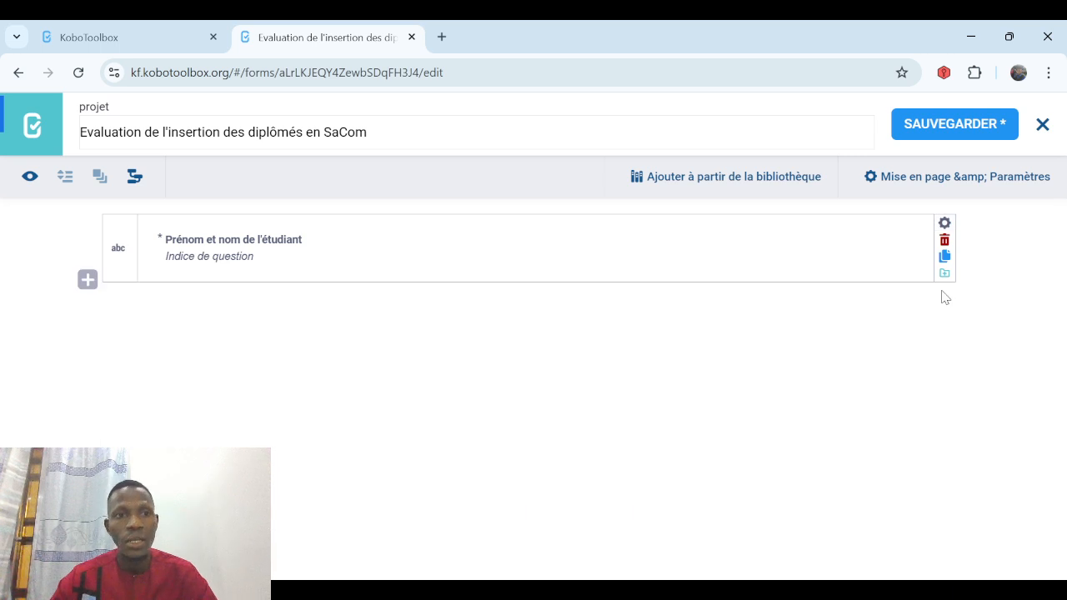
Add the question 'Sexe de l'étudiant' as a single-choice question.
{"action": "left_click", "coordinate": [88, 281]}
{"action": "type", "text": "Sexe"}
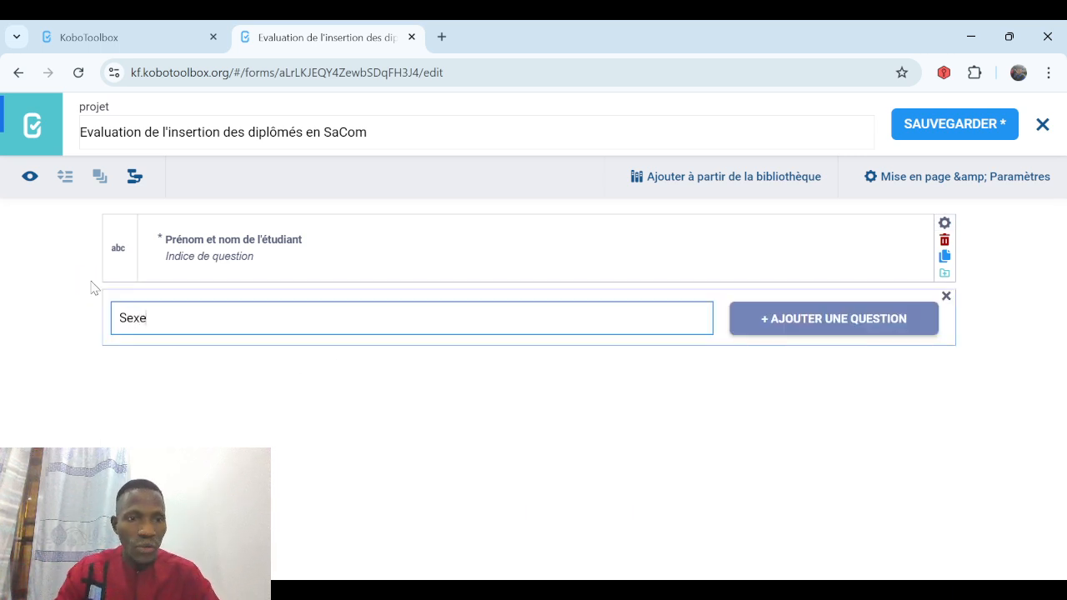
{"action": "type", "text": " du"}
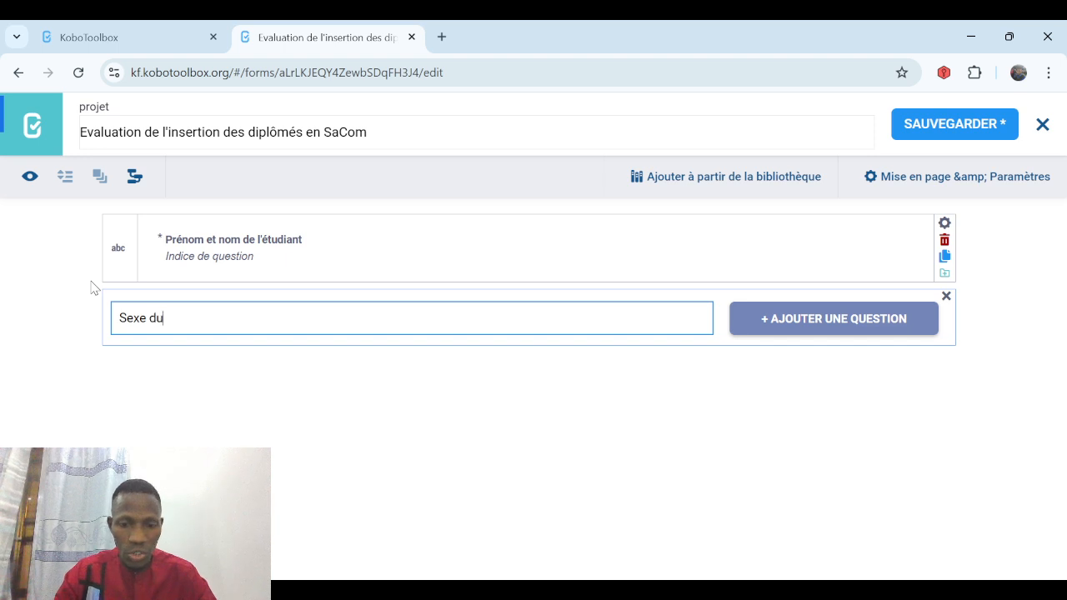
{"action": "key", "text": "BackSpace"}
{"action": "type", "text": "e"}
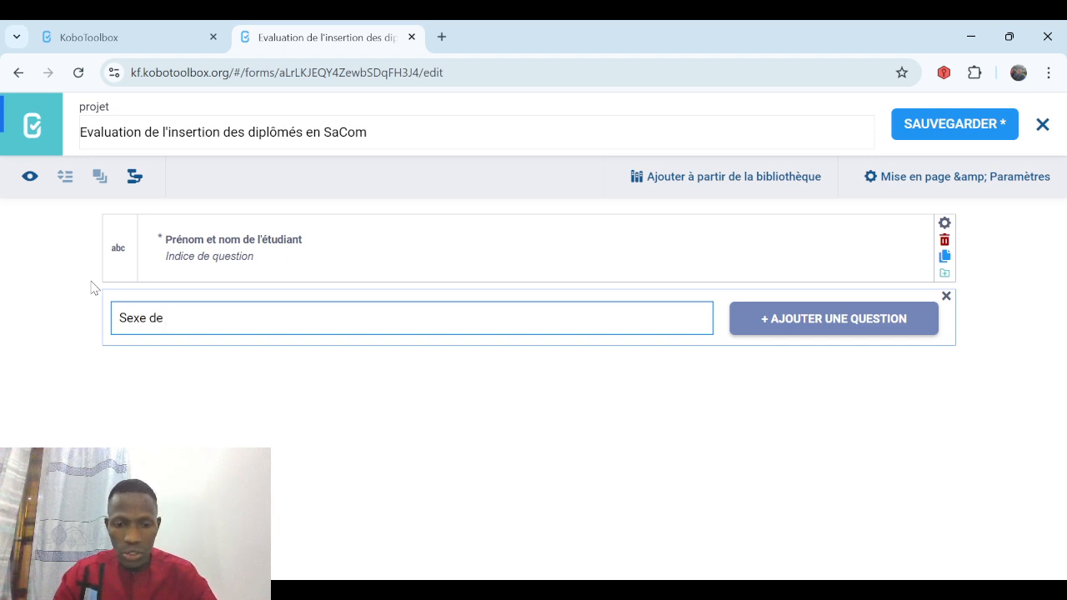
{"action": "type", "text": " l'étudiant"}
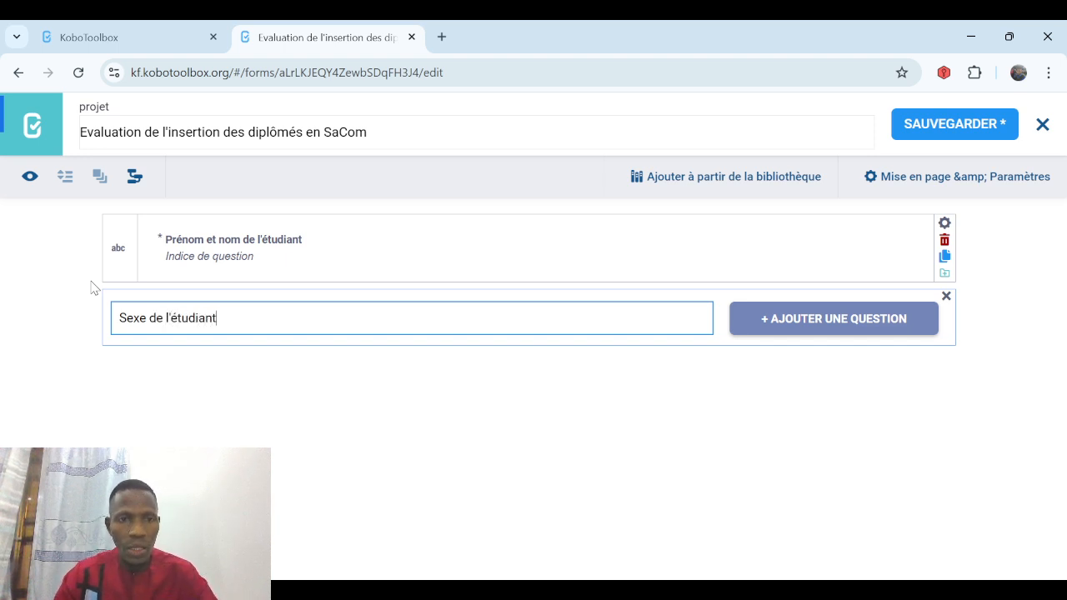
{"action": "left_click", "coordinate": [791, 325]}
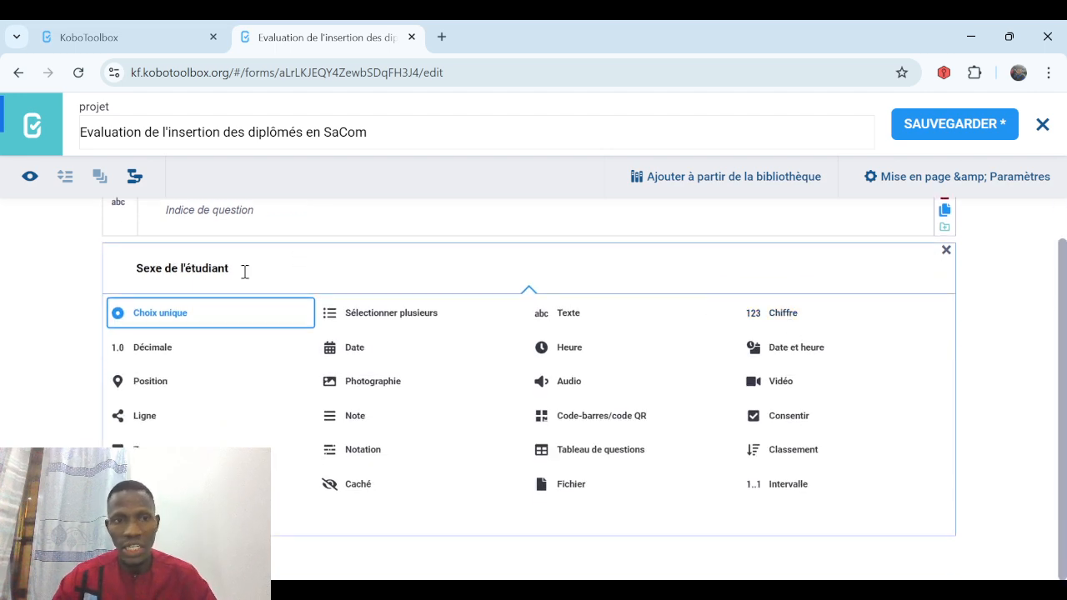
{"action": "left_click", "coordinate": [187, 322]}
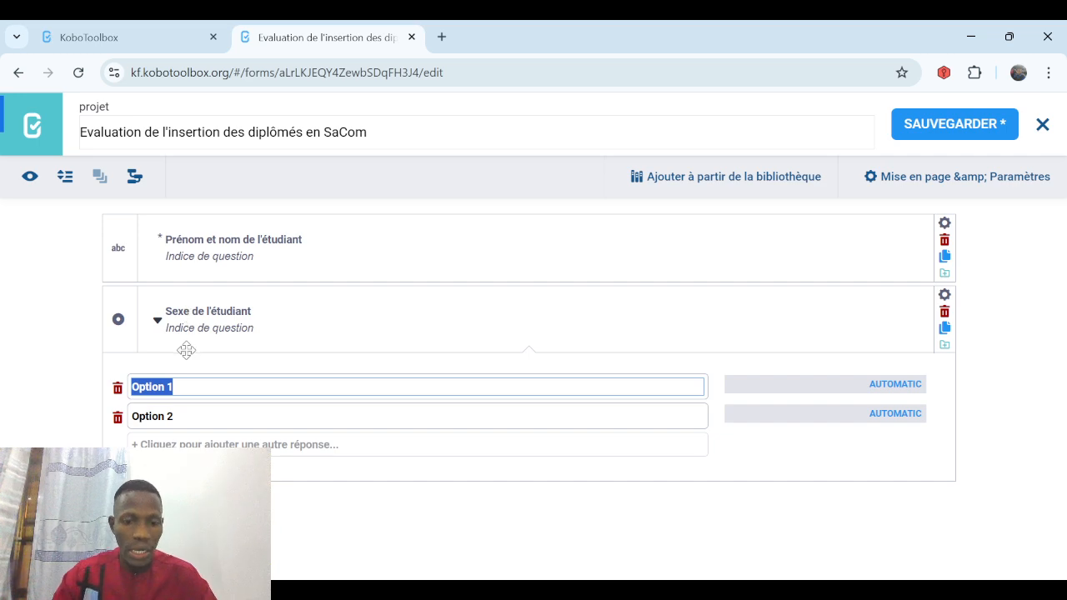
Set its answer options to Homme and Femme, deleting the empty third option.
{"action": "type", "text": "Homme"}
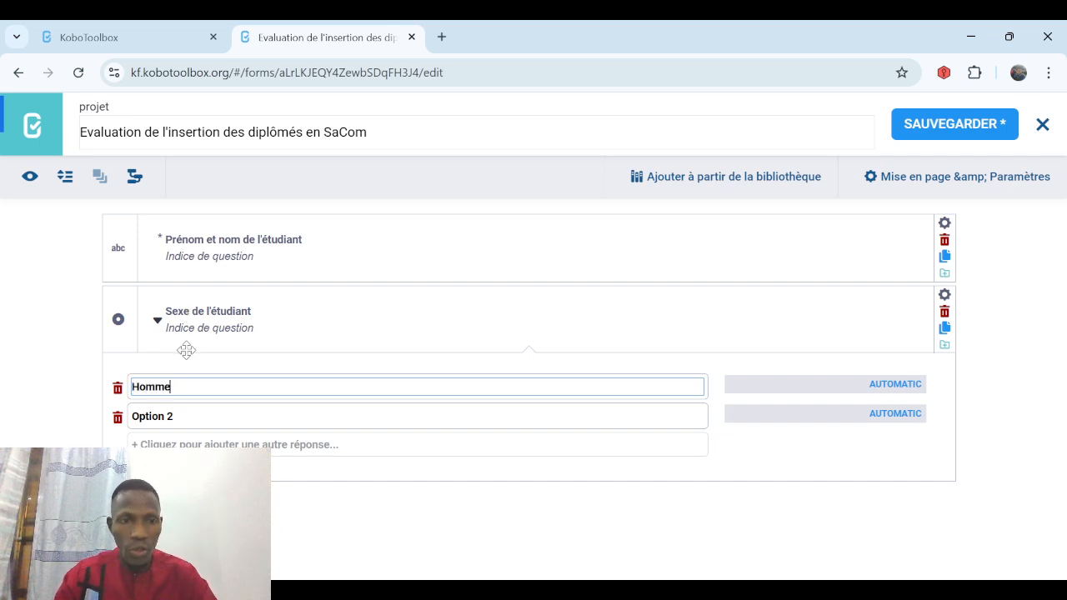
{"action": "left_click", "coordinate": [178, 416]}
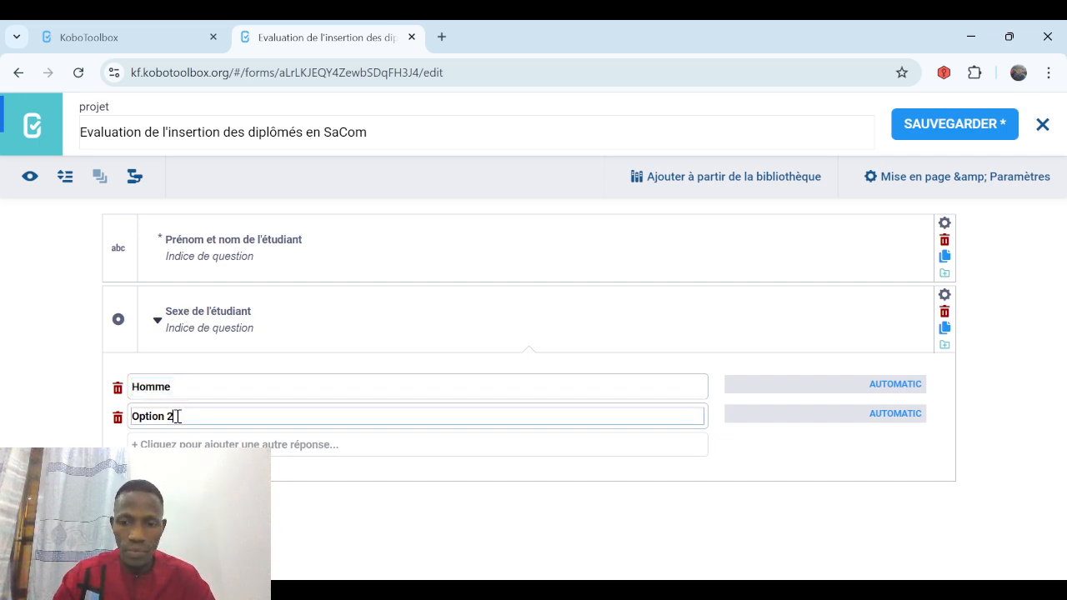
{"action": "key", "text": "BackSpace"}
{"action": "key", "text": "BackSpace"}
{"action": "key", "text": "BackSpace"}
{"action": "key", "text": "BackSpace"}
{"action": "key", "text": "BackSpace"}
{"action": "key", "text": "BackSpace"}
{"action": "key", "text": "BackSpace"}
{"action": "key", "text": "BackSpace"}
{"action": "type", "text": "Femme"}
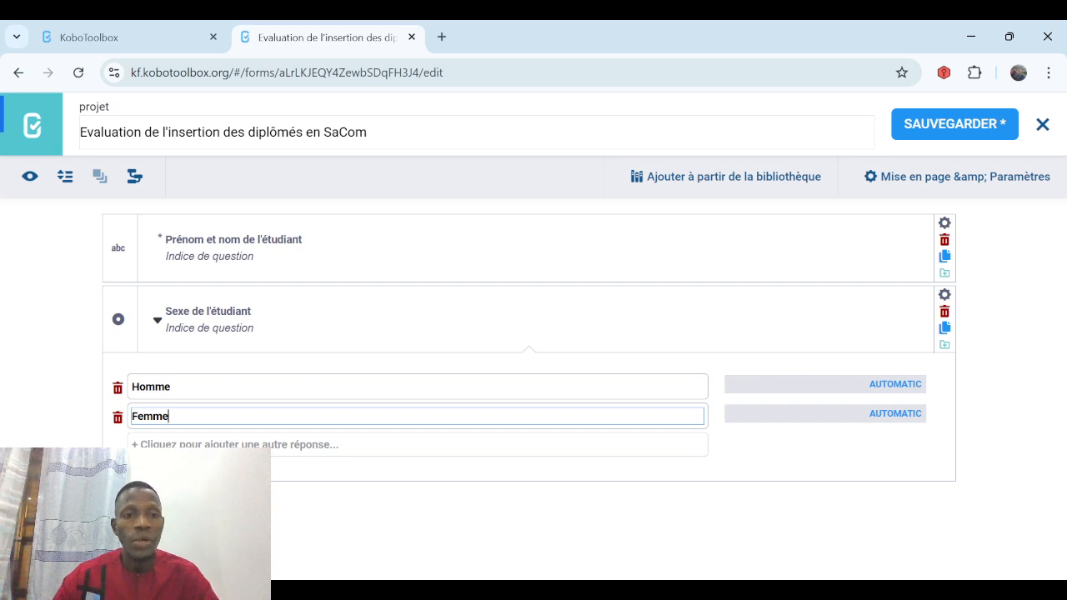
{"action": "key", "text": "Return"}
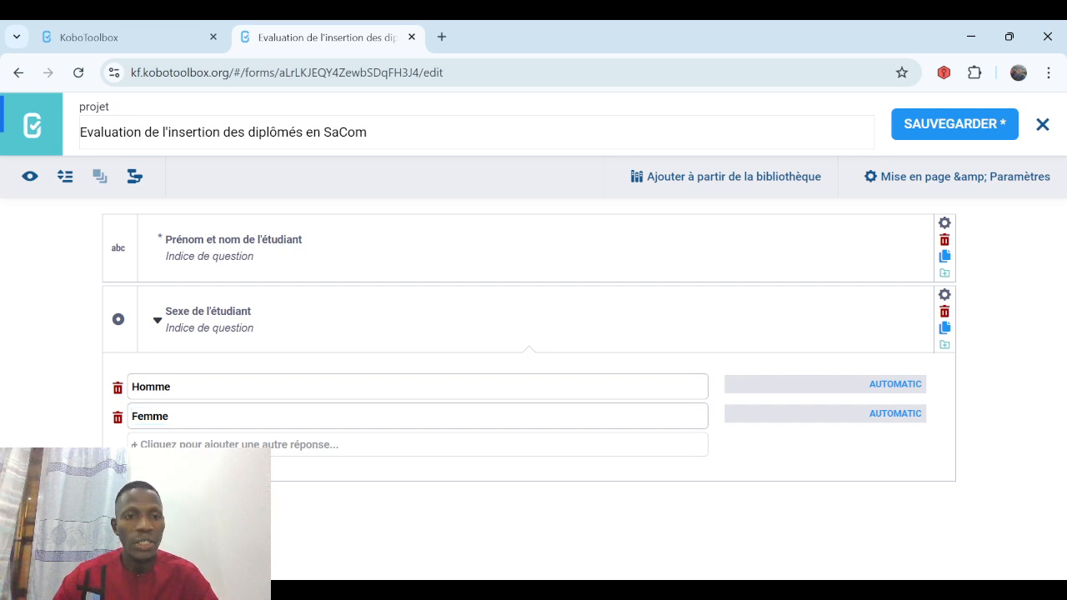
{"action": "left_click", "coordinate": [117, 448]}
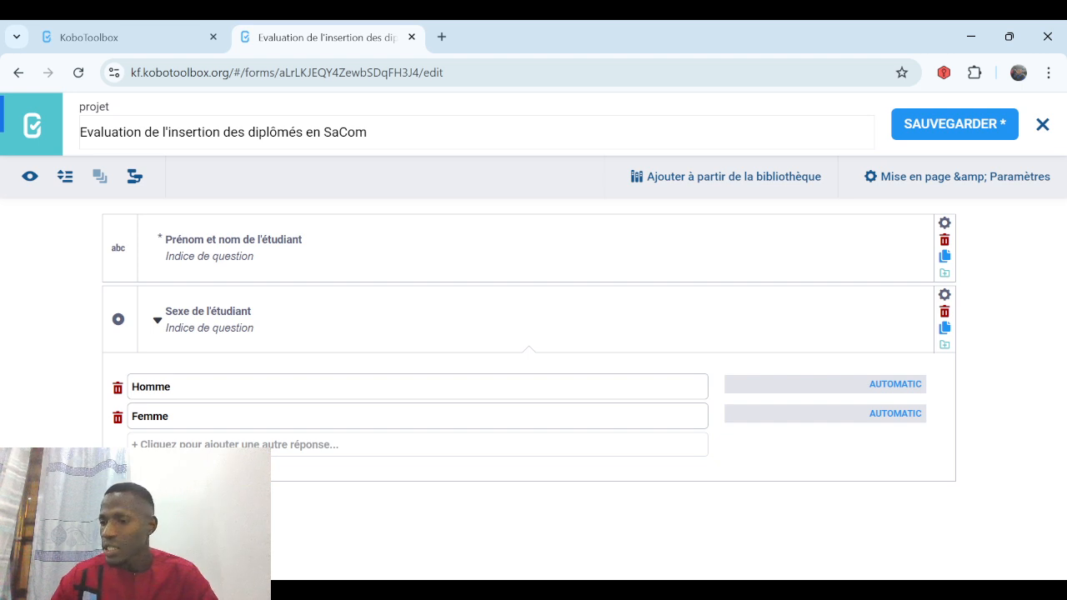
{"action": "left_click", "coordinate": [117, 502]}
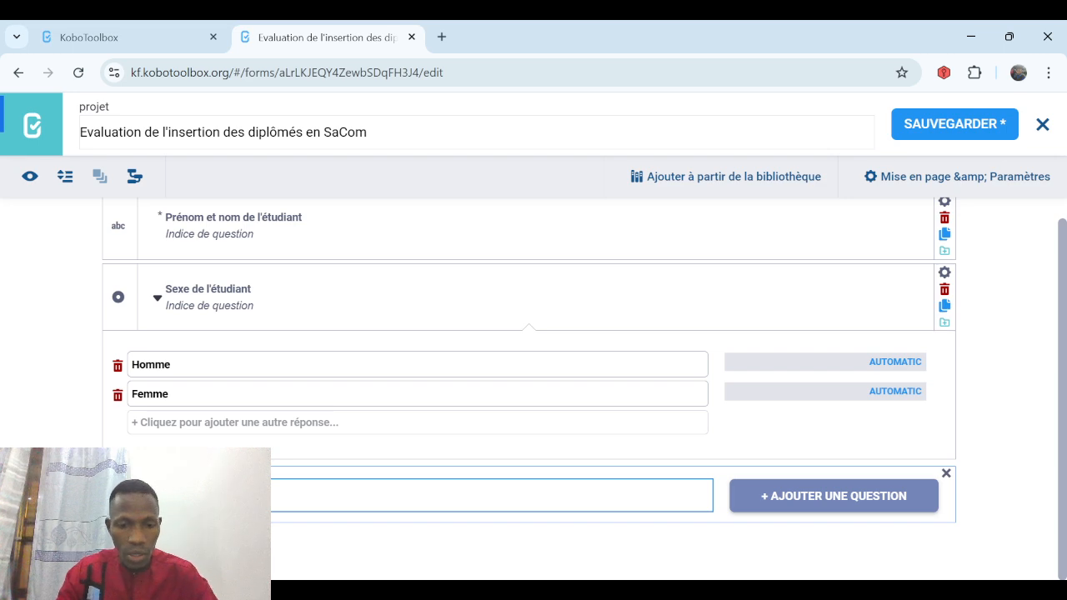
Add 'Age de l'étudiant' as a Chiffre question and open its Paramètres.
{"action": "left_click", "coordinate": [805, 502]}
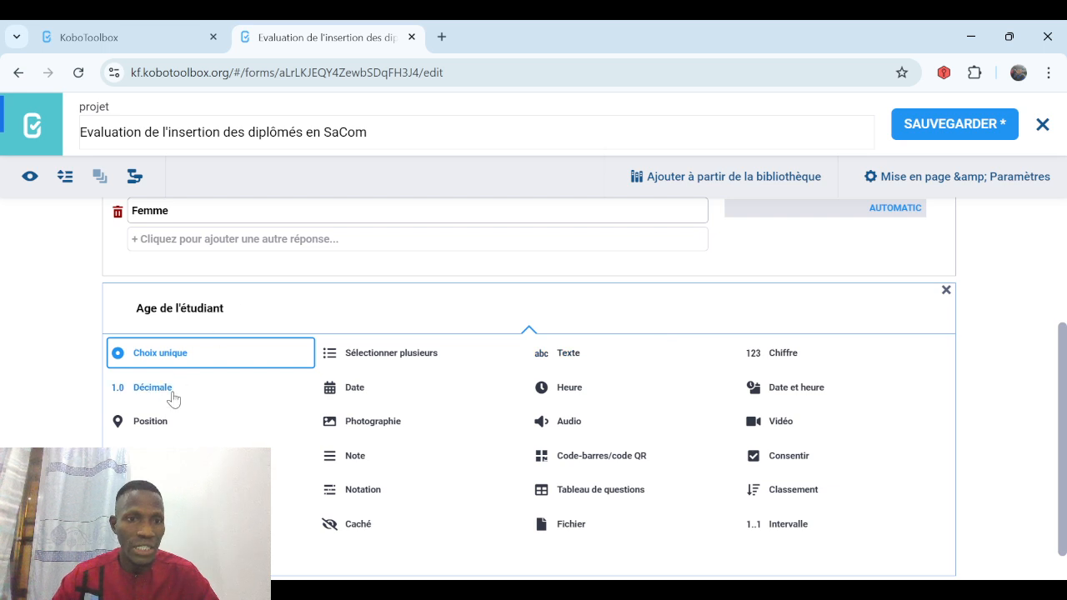
{"action": "left_click", "coordinate": [773, 359]}
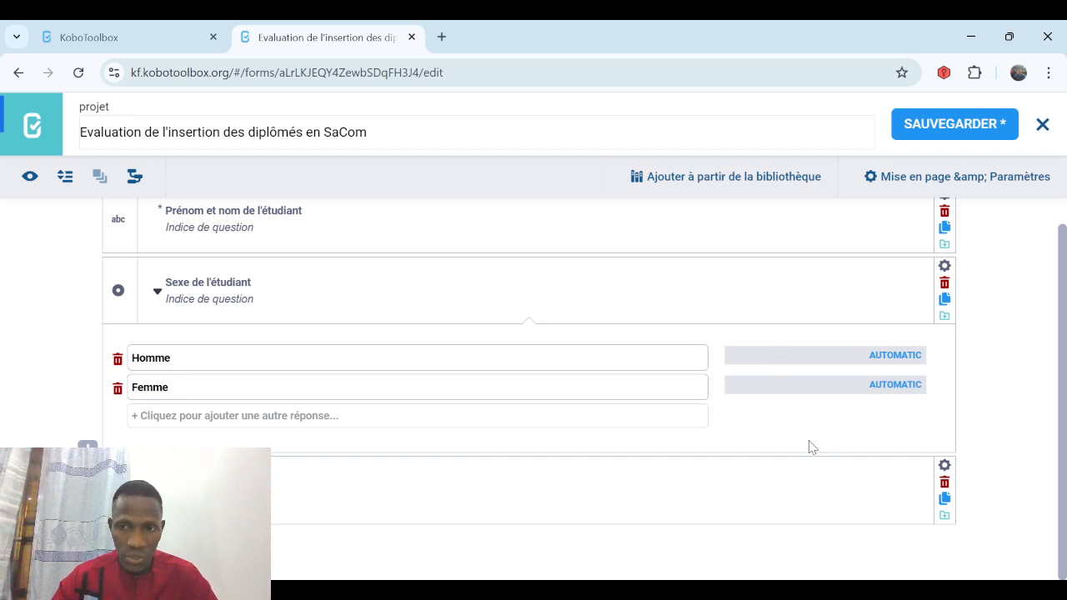
{"action": "left_click", "coordinate": [945, 470]}
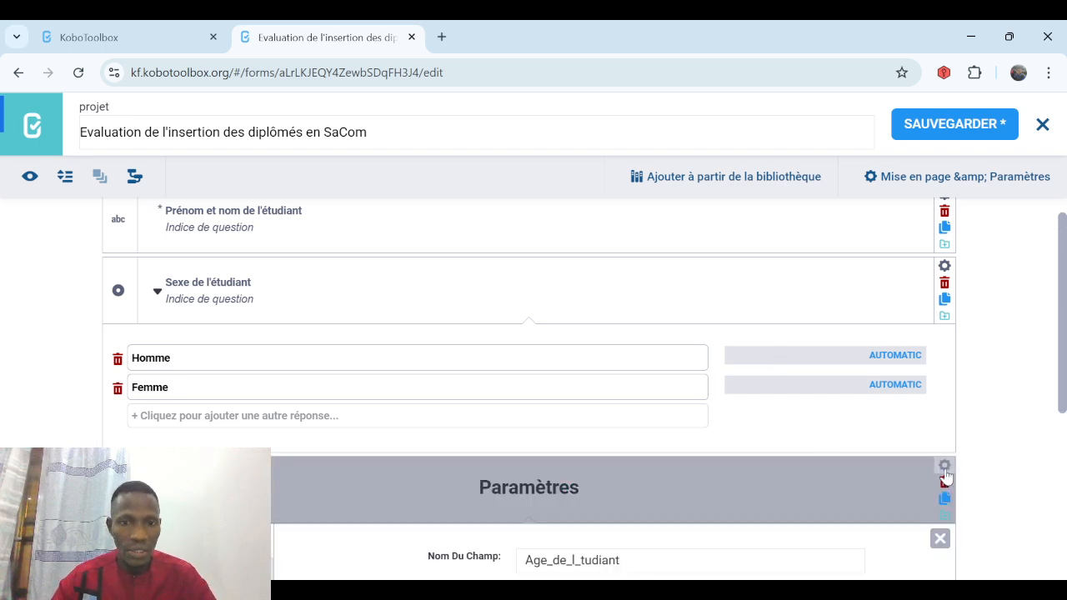
{"action": "scroll", "coordinate": [667, 358], "scroll_direction": "down", "scroll_amount": 4}
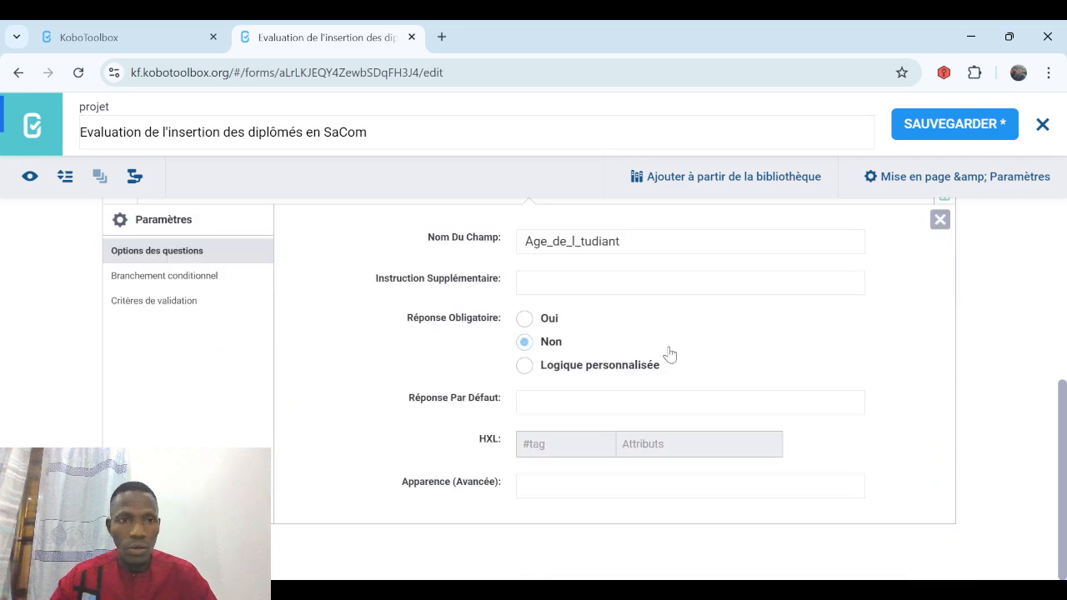
Add validation criteria requiring the age to be >= 18 and <= 35.
{"action": "left_click", "coordinate": [155, 305]}
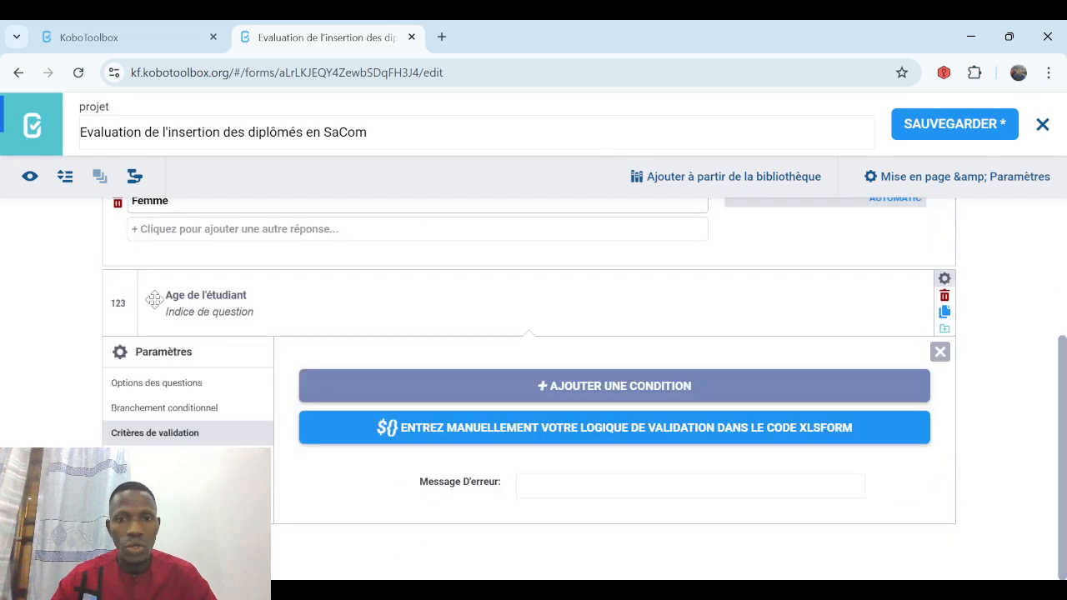
{"action": "left_click", "coordinate": [591, 385]}
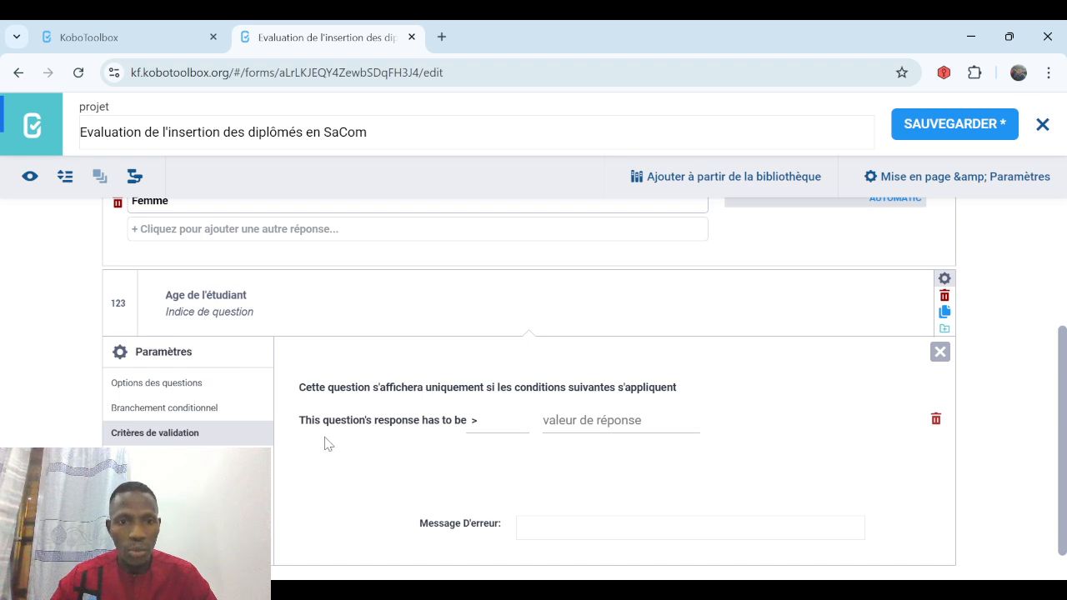
{"action": "left_click", "coordinate": [478, 426]}
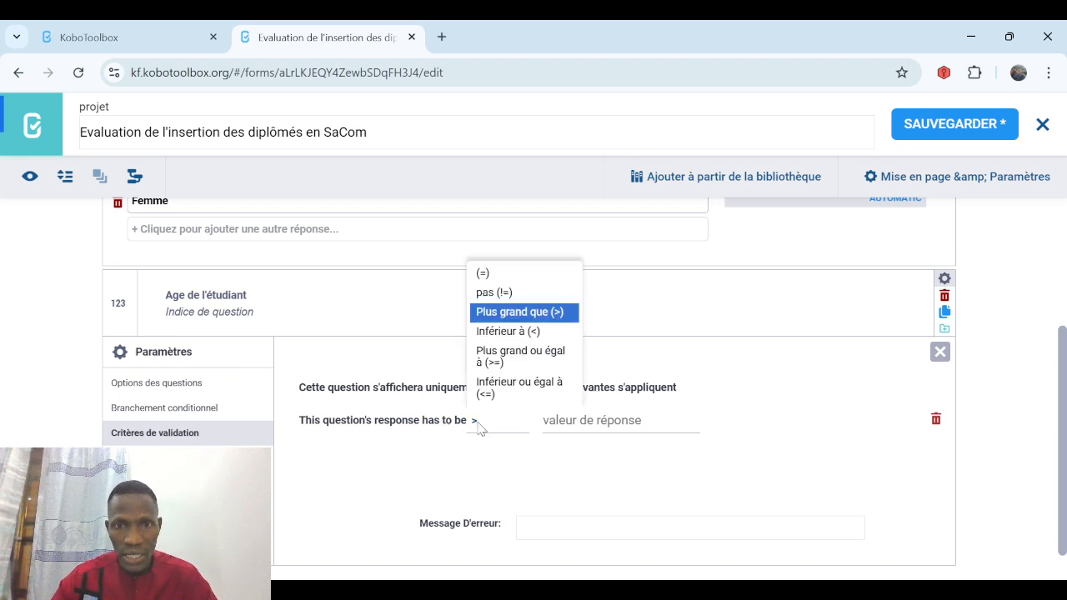
{"action": "left_click", "coordinate": [509, 358]}
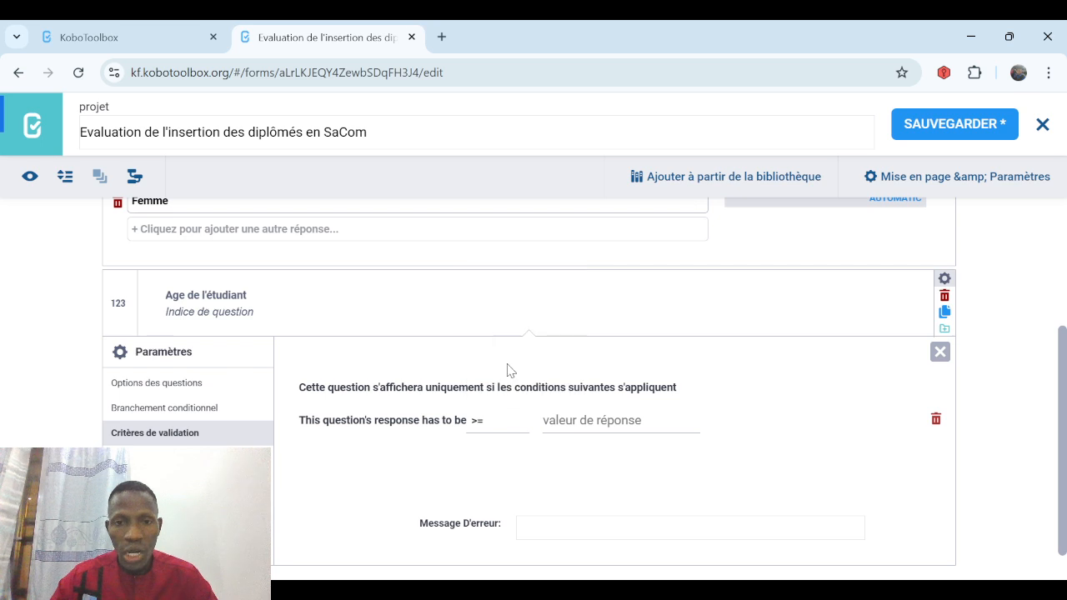
{"action": "left_click", "coordinate": [572, 421]}
{"action": "type", "text": "1"}
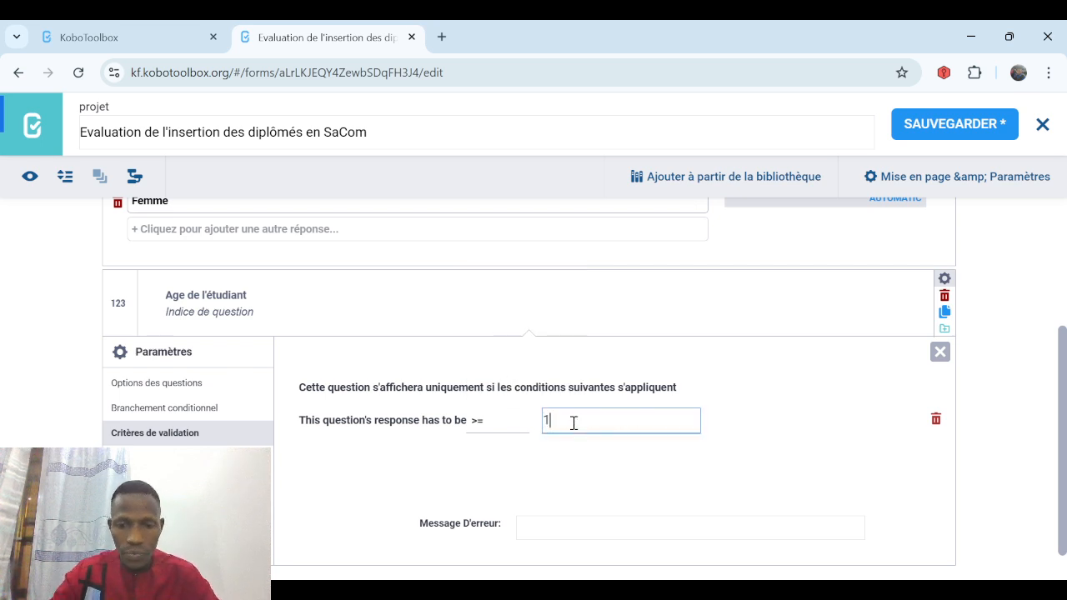
{"action": "type", "text": "8"}
{"action": "left_click", "coordinate": [499, 464]}
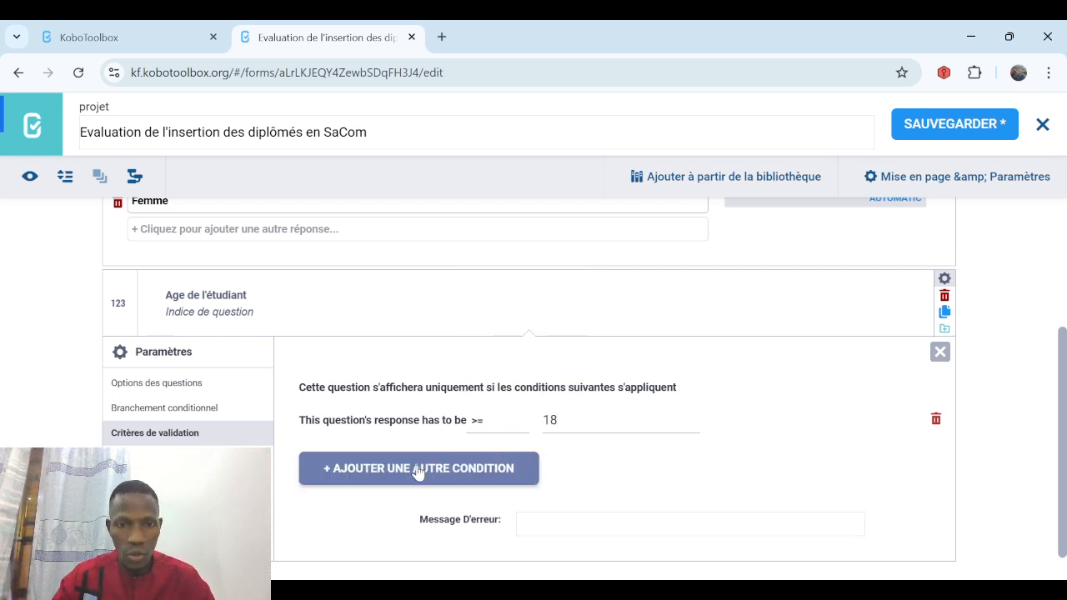
{"action": "left_click", "coordinate": [419, 469]}
{"action": "left_click", "coordinate": [474, 457]}
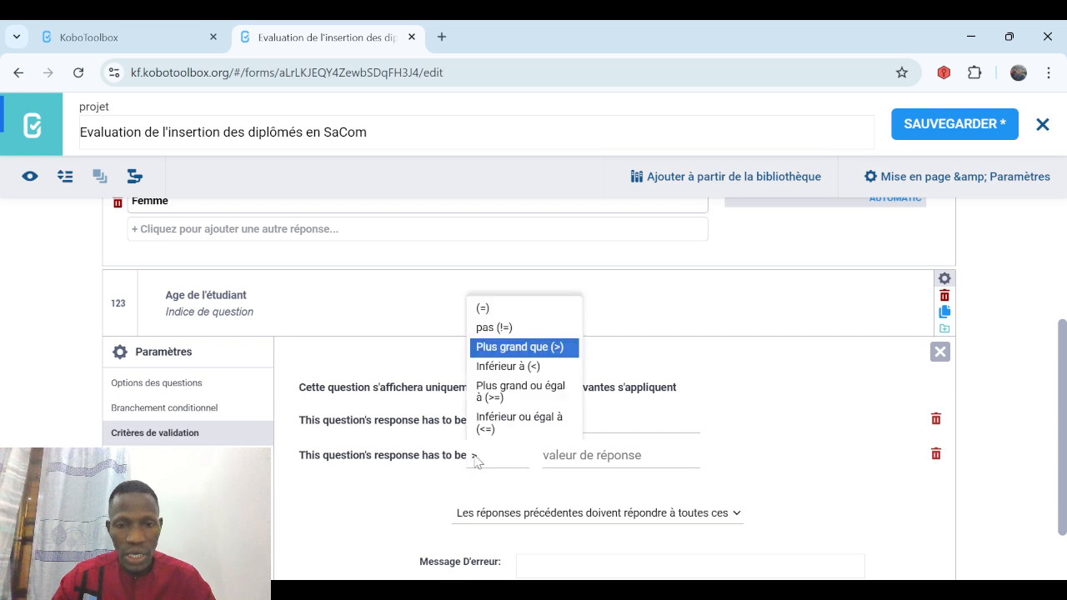
{"action": "left_click", "coordinate": [500, 425]}
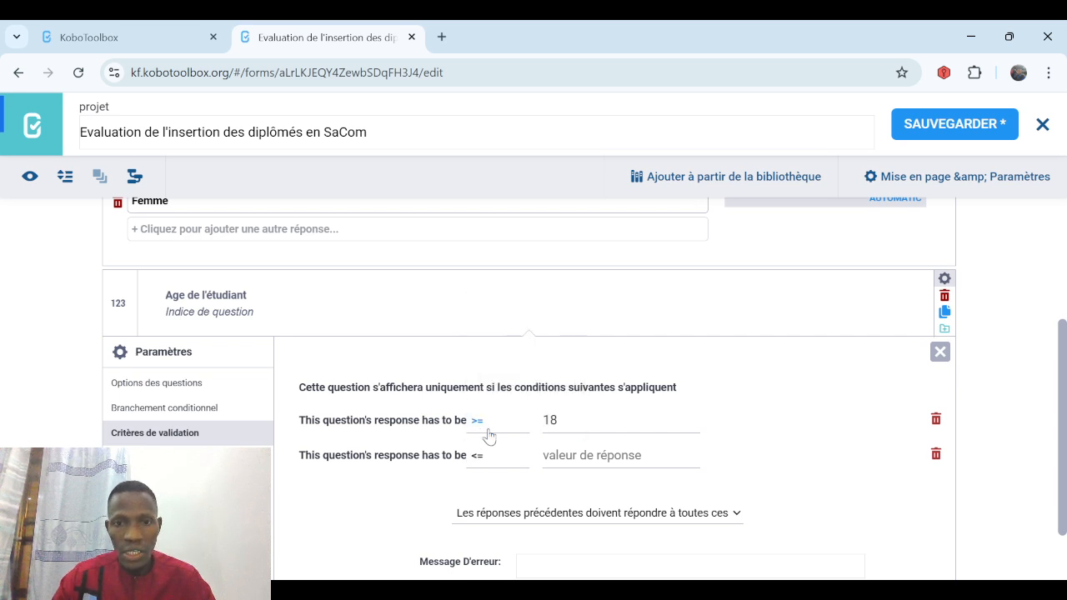
{"action": "left_click", "coordinate": [563, 451]}
{"action": "type", "text": "35"}
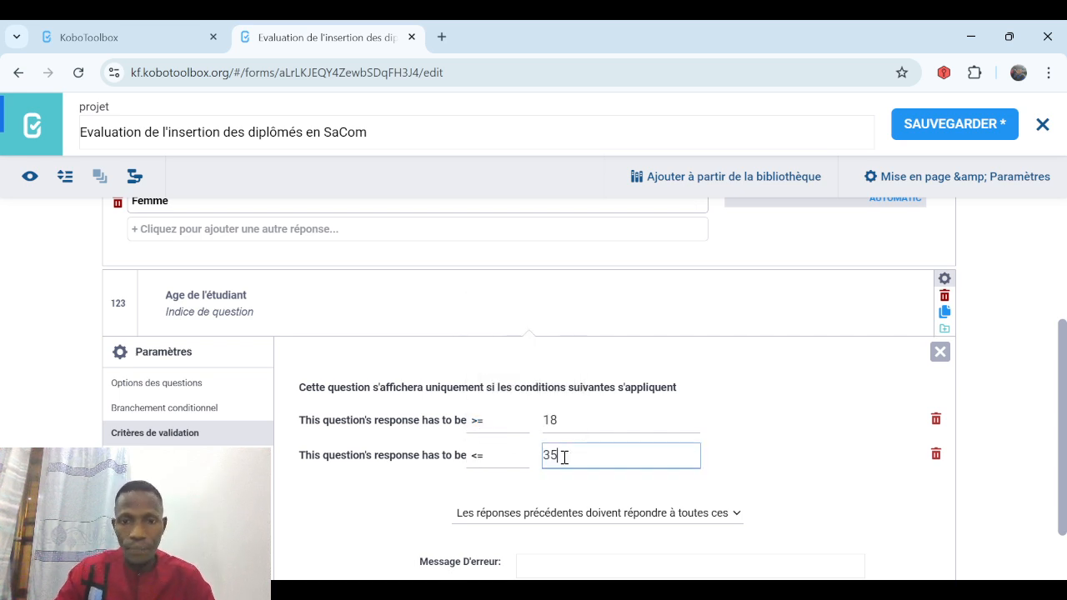
{"action": "scroll", "coordinate": [1054, 552], "scroll_direction": "down", "scroll_amount": 1}
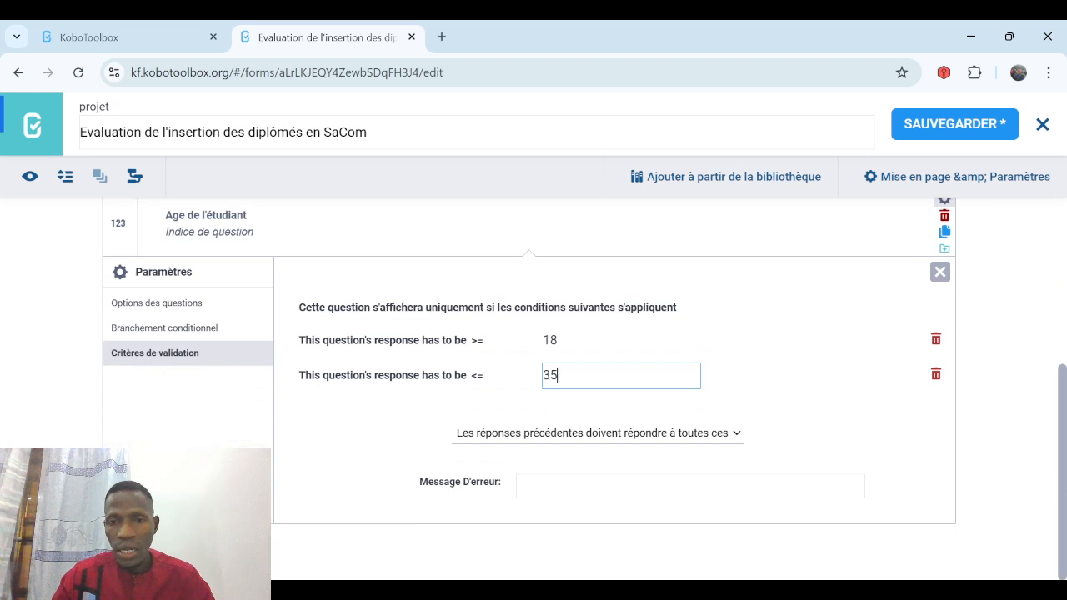
Set the error message 'L'âge est compris entre 18 et 35 ans', save, and close settings.
{"action": "left_click", "coordinate": [619, 488]}
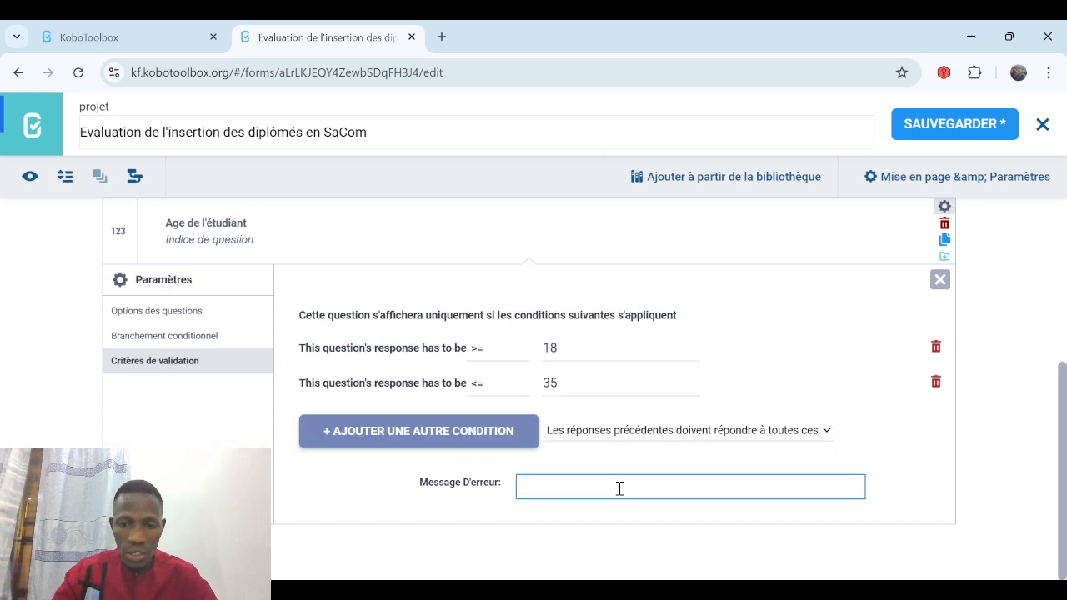
{"action": "type", "text": "L'â"}
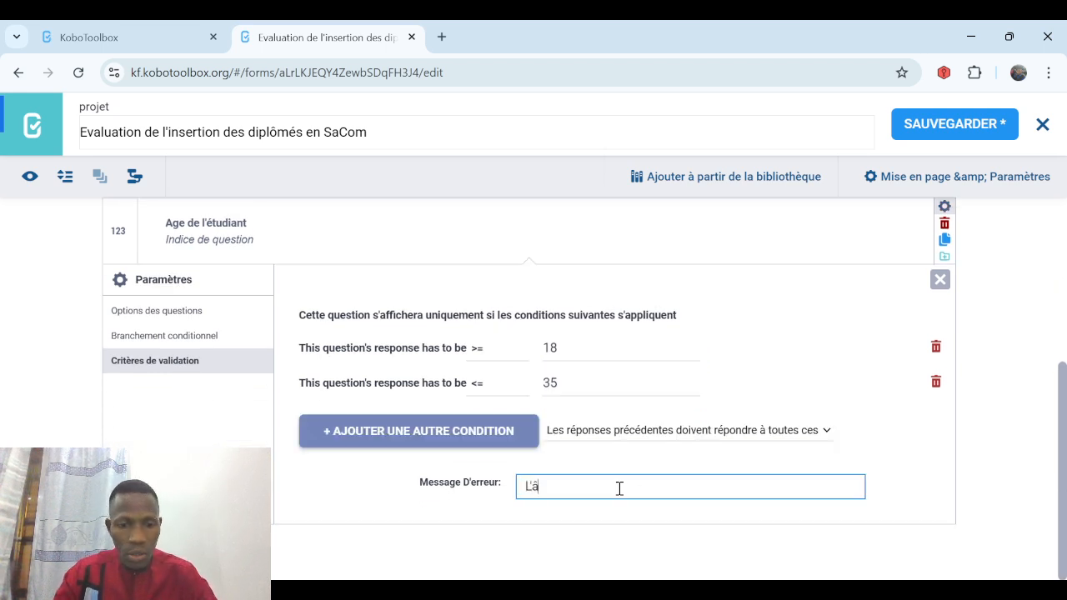
{"action": "type", "text": "ge est c"}
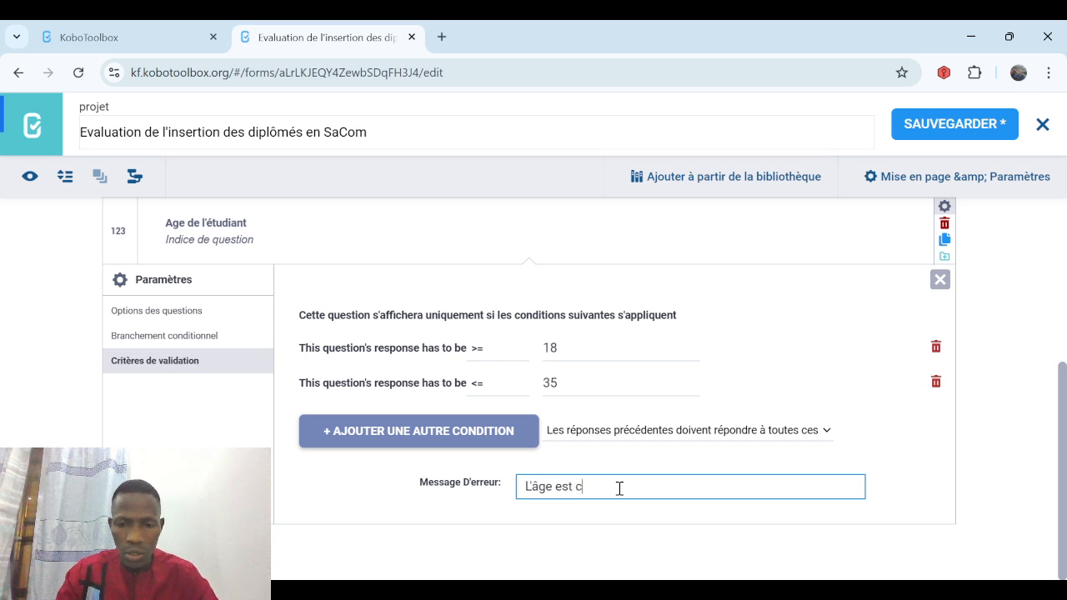
{"action": "type", "text": "ompris ent"}
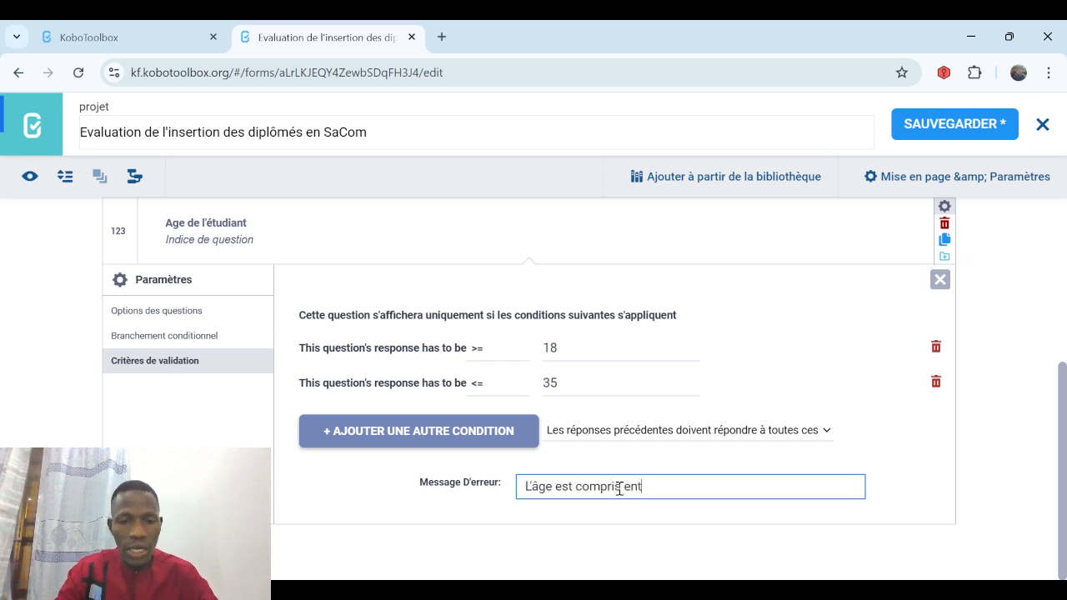
{"action": "type", "text": "re 18 "}
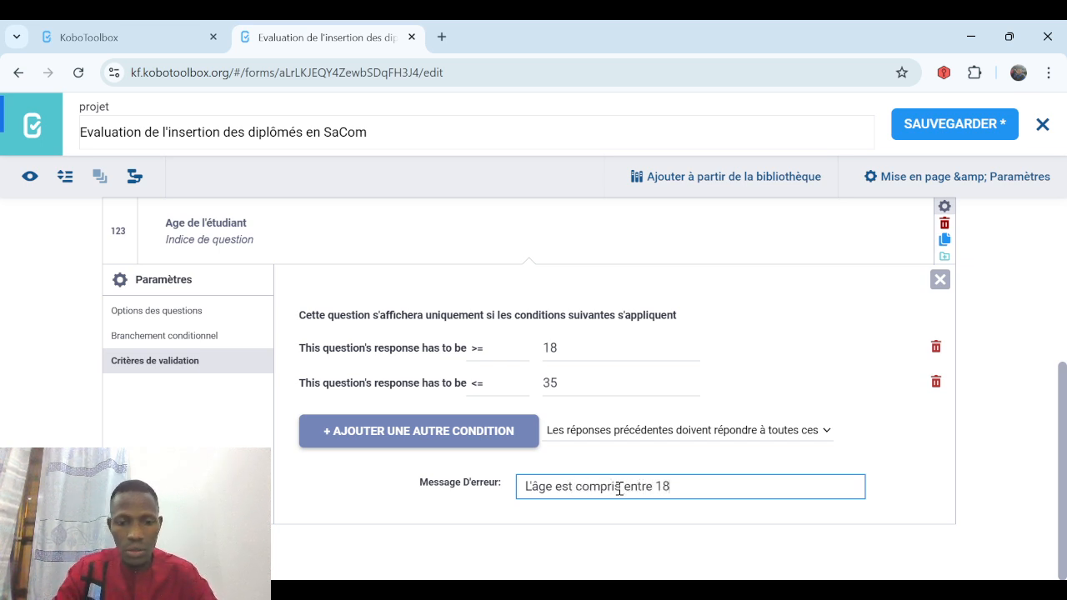
{"action": "type", "text": "et 35"}
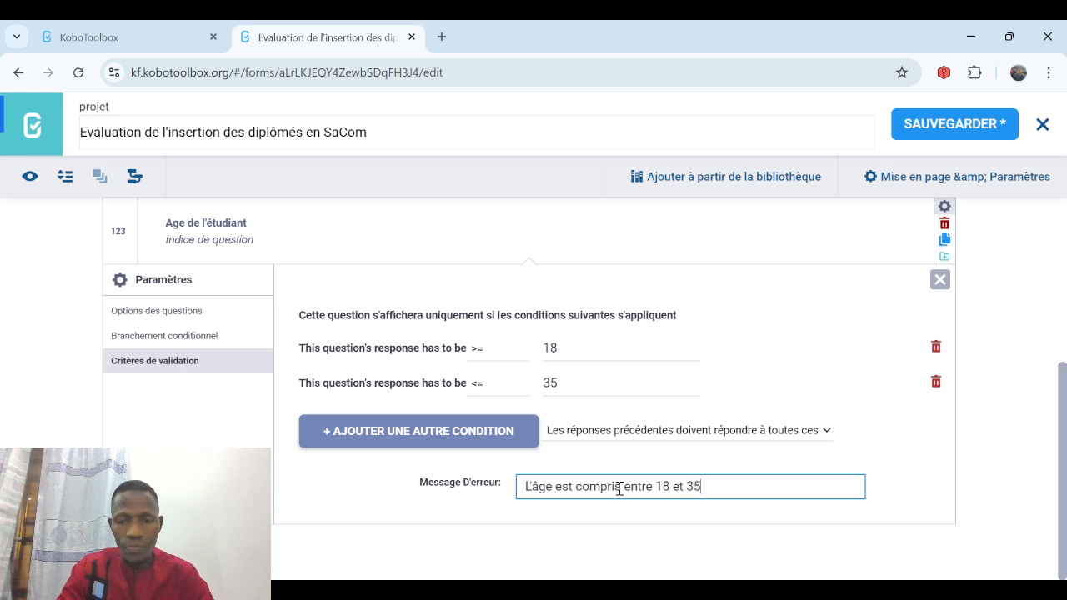
{"action": "type", "text": " ans"}
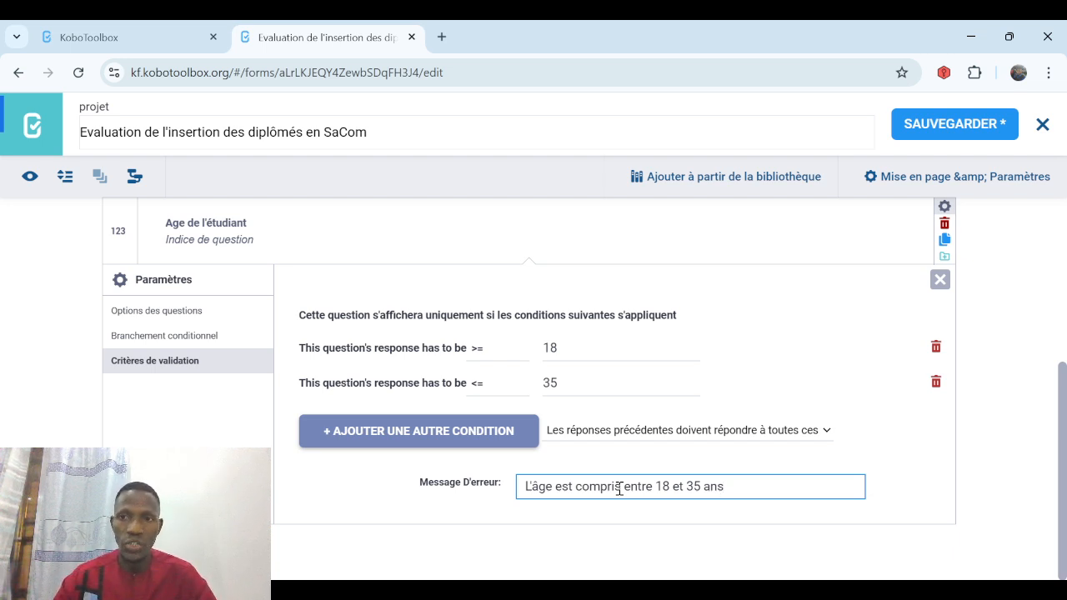
{"action": "left_click", "coordinate": [935, 130]}
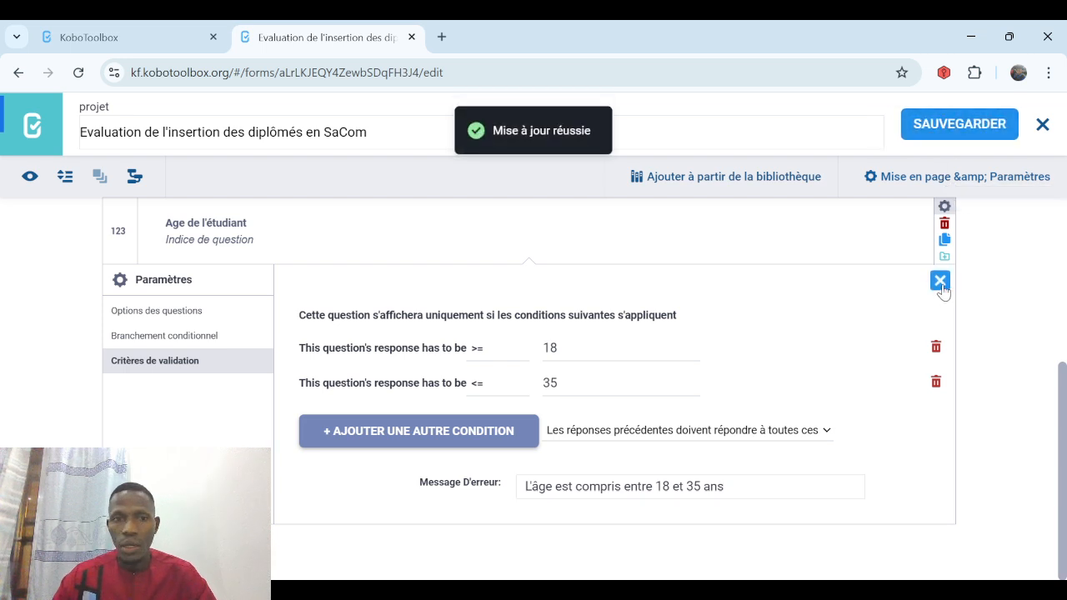
{"action": "left_click", "coordinate": [940, 282]}
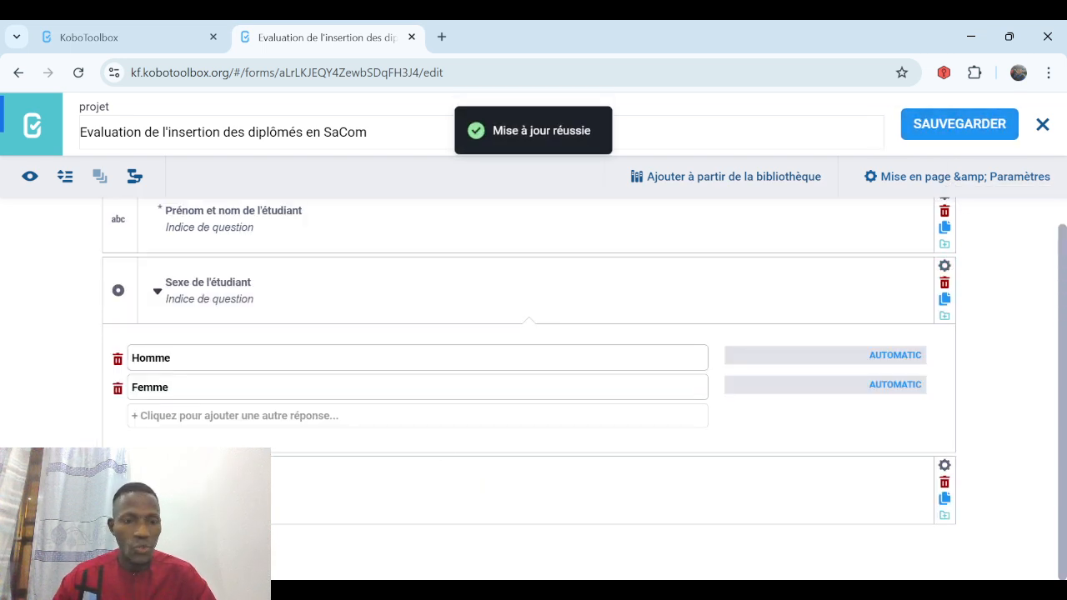
Add single-choice question 'Dernier diplôme obtenu' with first answer Licence and two more answer rows.
{"action": "left_click", "coordinate": [119, 544]}
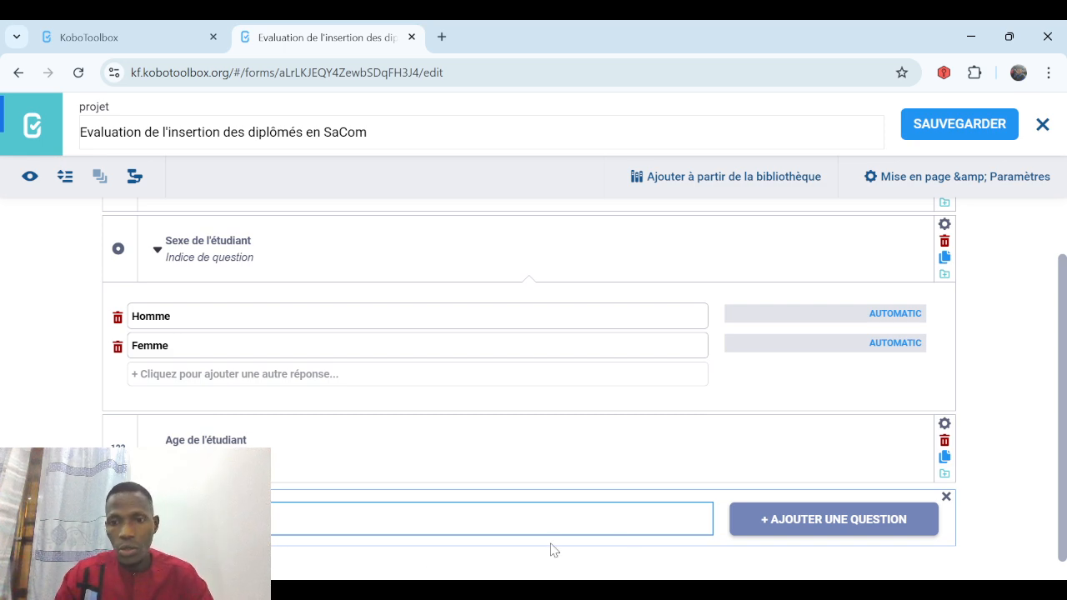
{"action": "left_click", "coordinate": [799, 531]}
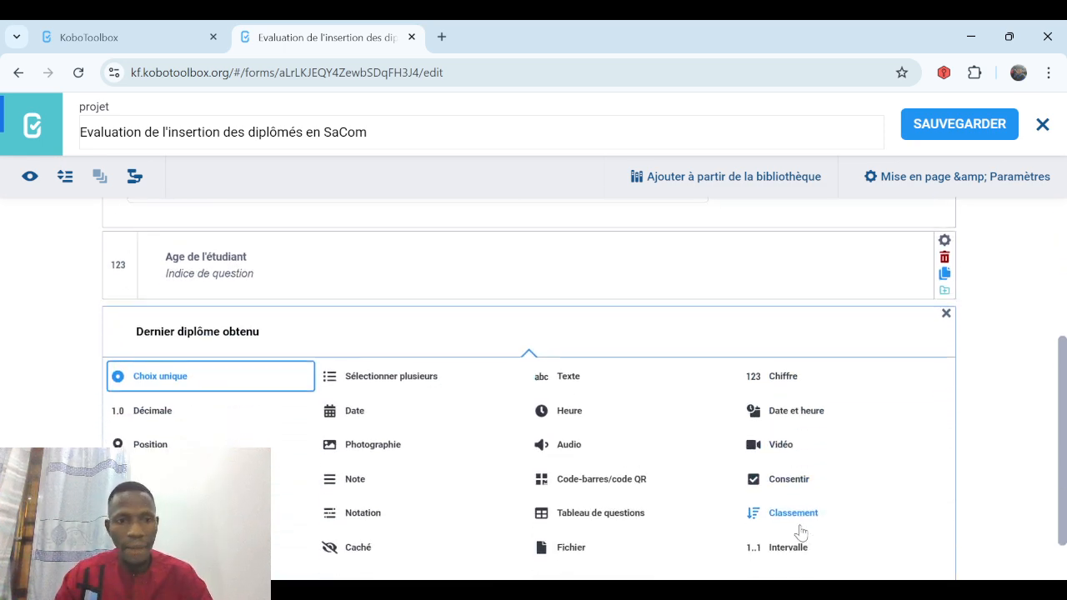
{"action": "left_click", "coordinate": [221, 380]}
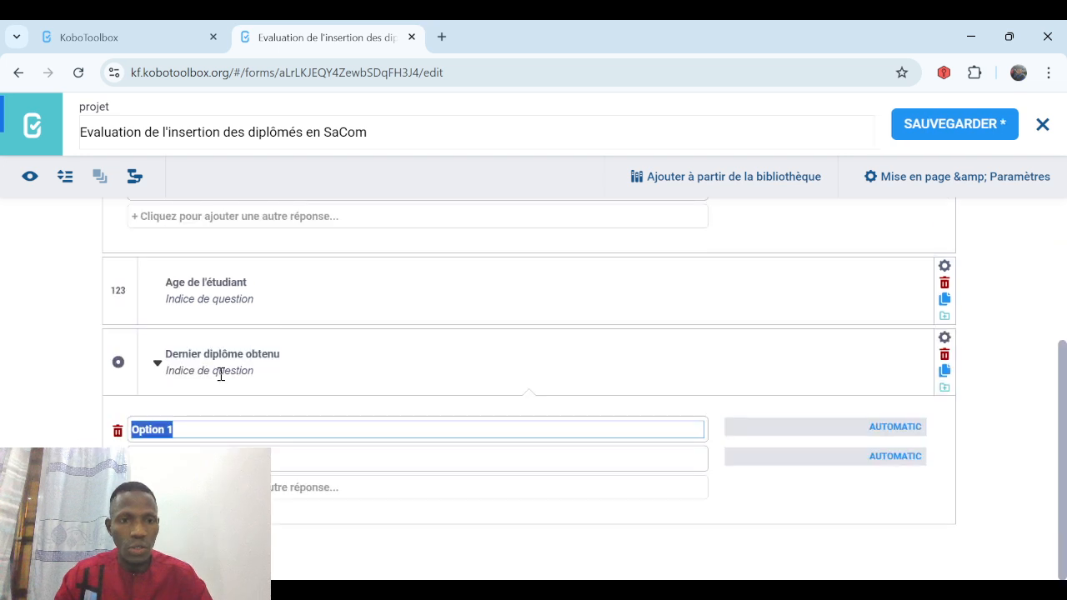
{"action": "type", "text": "Licence"}
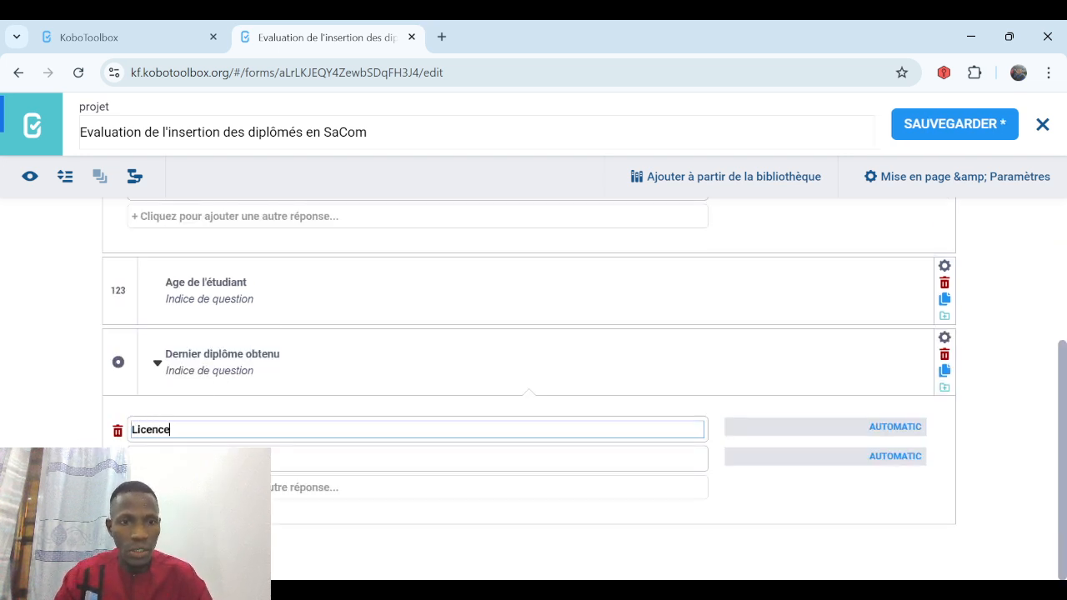
{"action": "key", "text": "Return"}
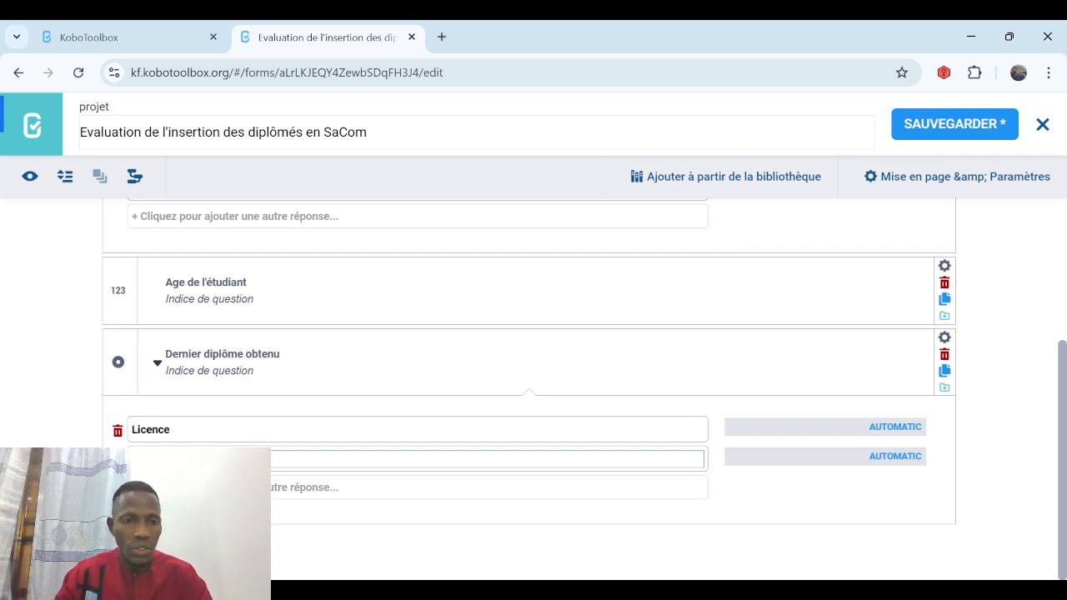
{"action": "key", "text": "Return"}
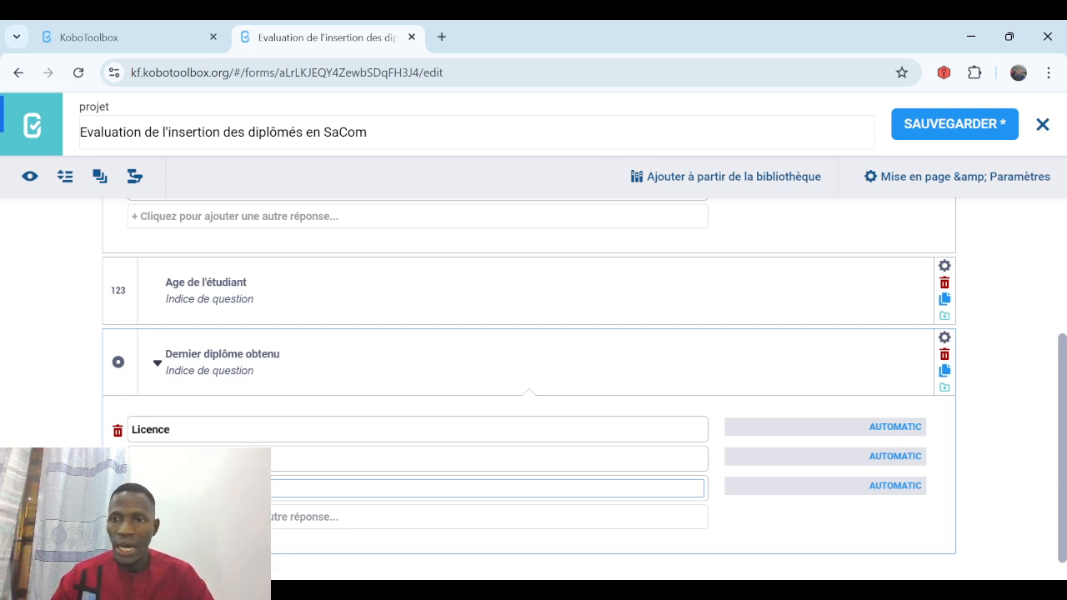
{"action": "scroll", "coordinate": [1062, 292], "scroll_direction": "up", "scroll_amount": 3}
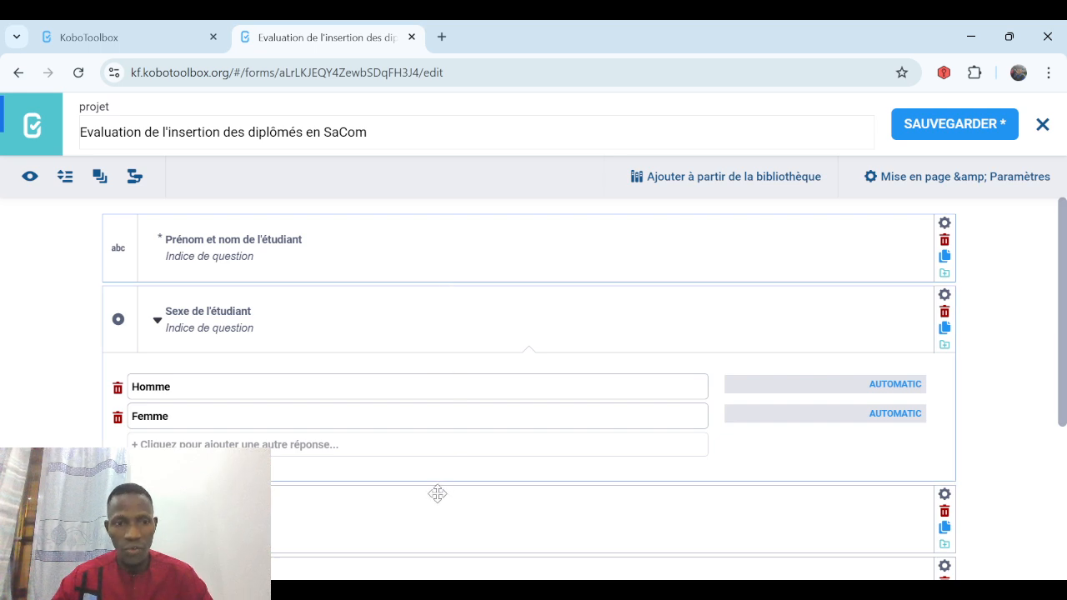
Wrap the identification questions in a new group.
{"action": "scroll", "coordinate": [568, 362], "scroll_direction": "down", "scroll_amount": 4}
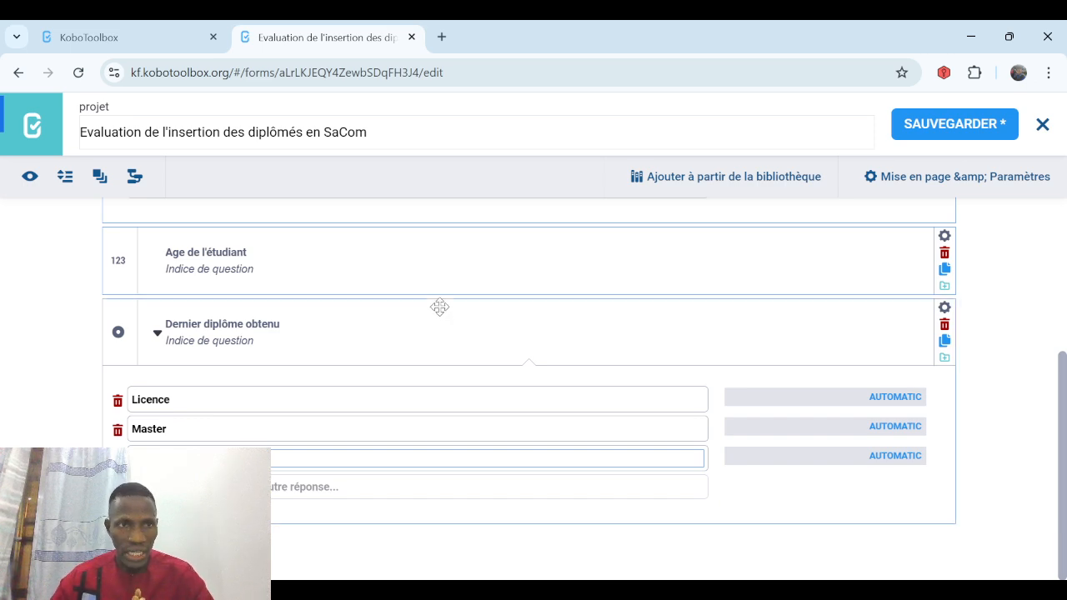
{"action": "left_click", "coordinate": [98, 185]}
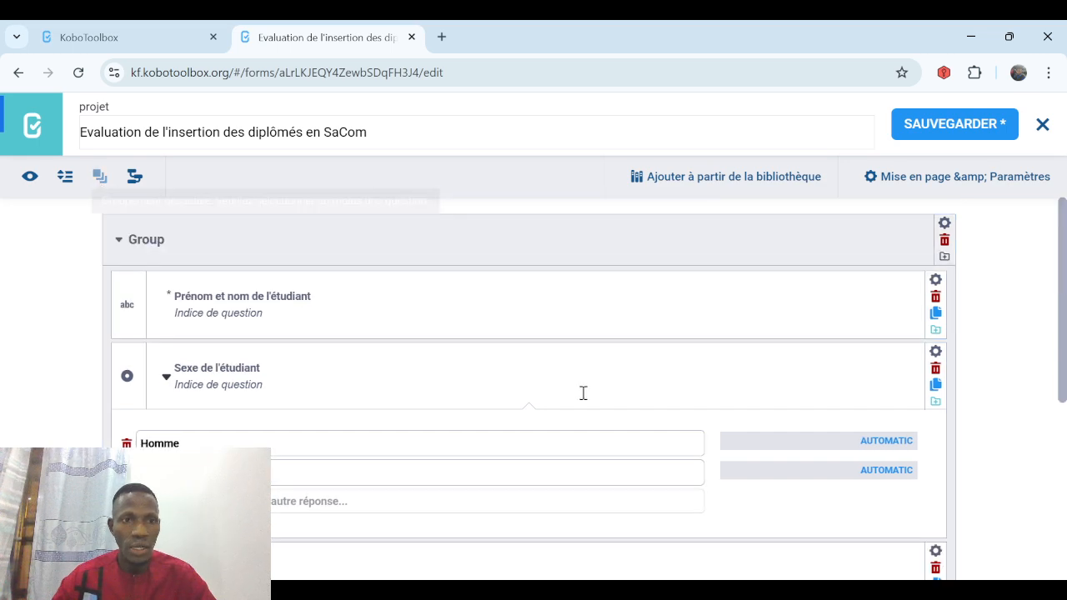
{"action": "scroll", "coordinate": [528, 375], "scroll_direction": "down", "scroll_amount": 5}
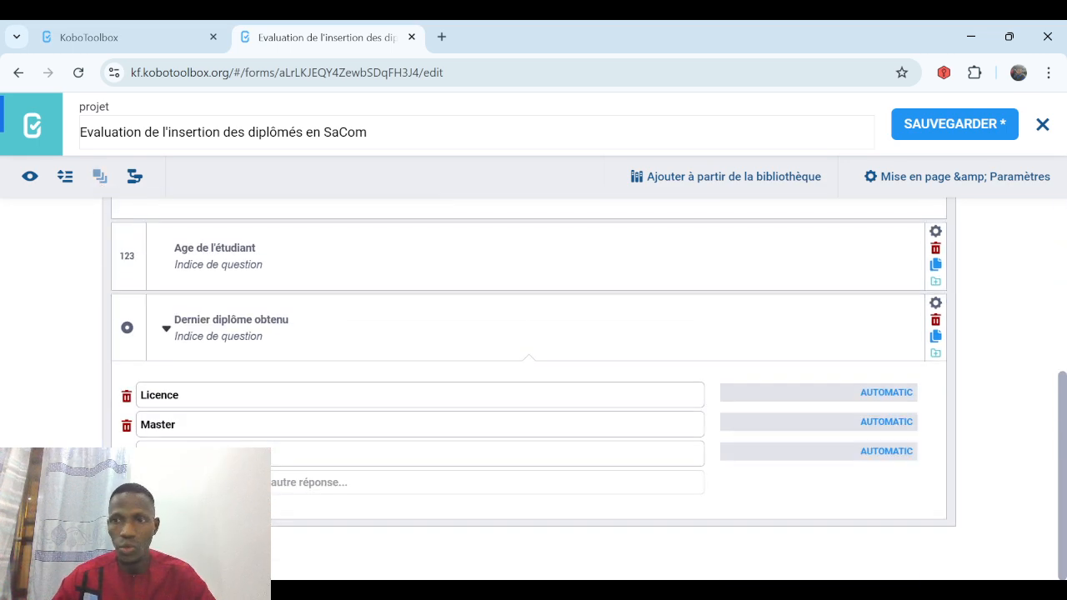
{"action": "scroll", "coordinate": [529, 375], "scroll_direction": "up", "scroll_amount": 5}
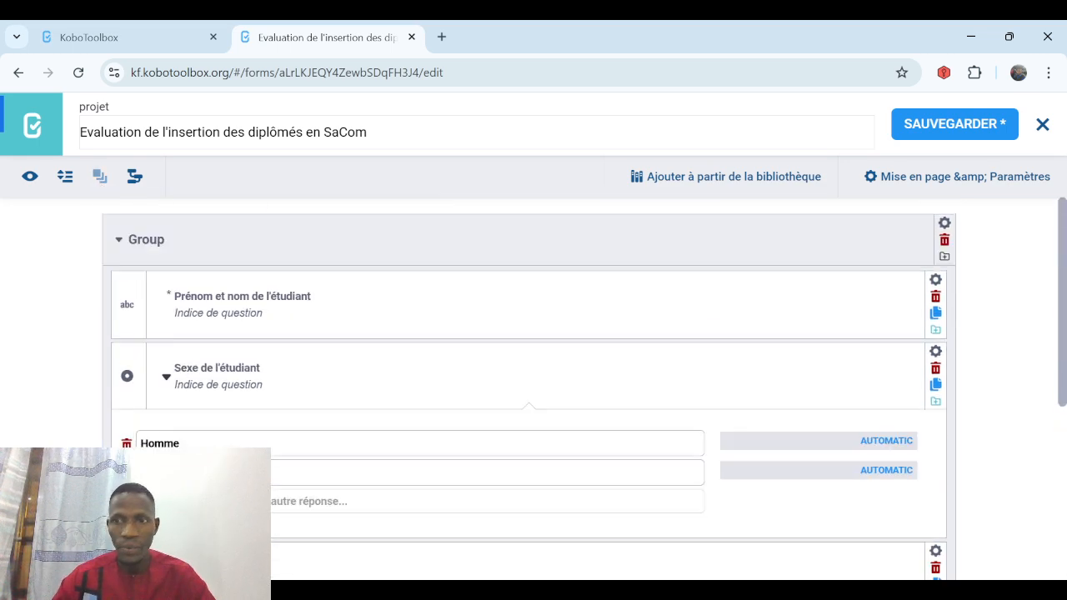
Title the group 'Partie 1 identification de l'étudiant' and save the form.
{"action": "left_click", "coordinate": [177, 242]}
{"action": "key", "text": "BackSpace"}
{"action": "key", "text": "BackSpace"}
{"action": "key", "text": "BackSpace"}
{"action": "key", "text": "BackSpace"}
{"action": "key", "text": "BackSpace"}
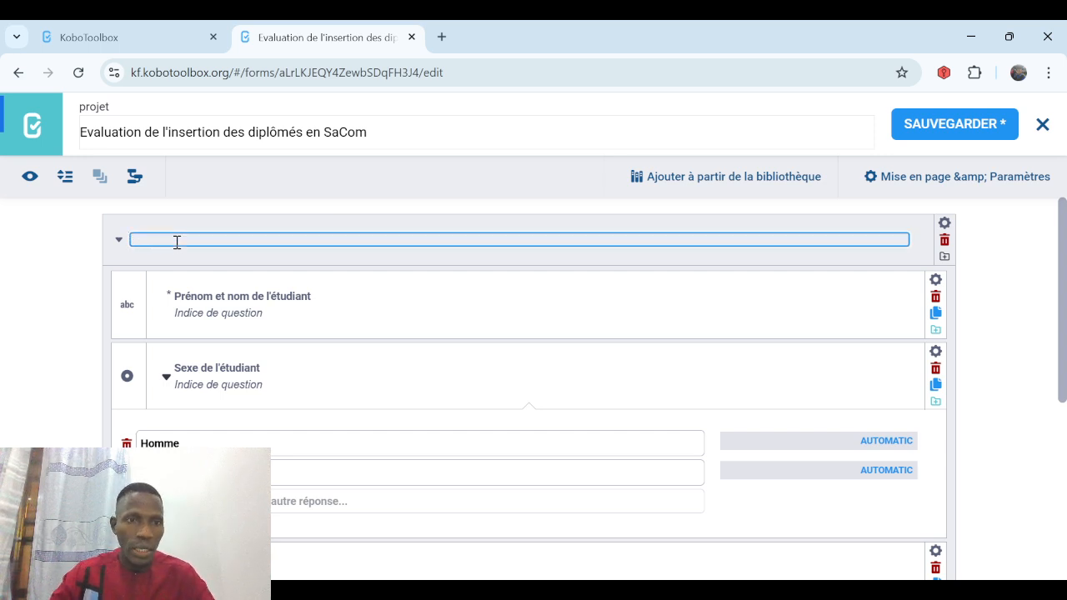
{"action": "type", "text": "Parti"}
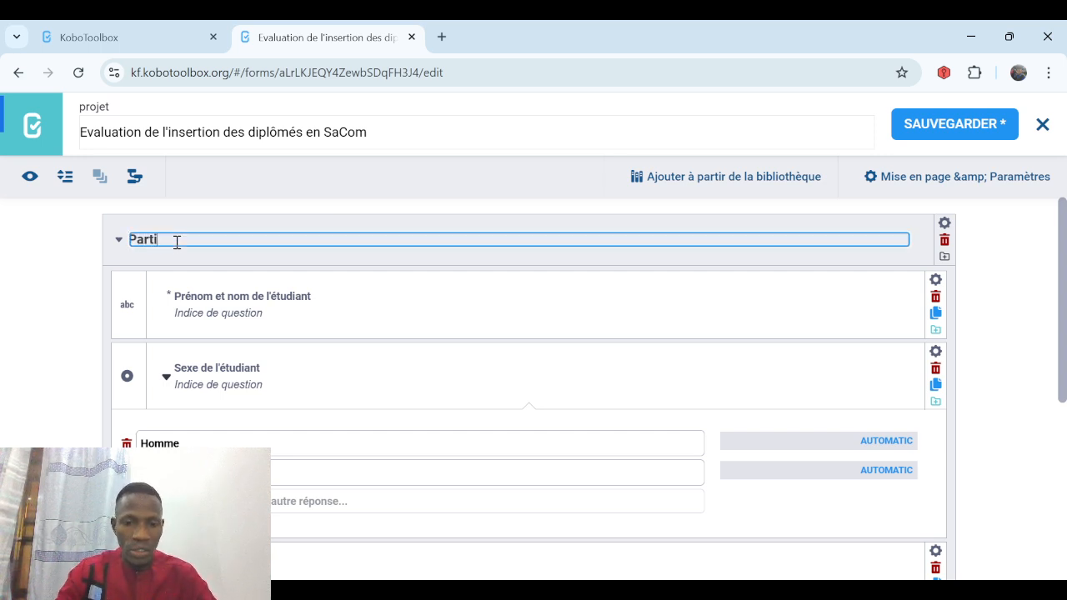
{"action": "type", "text": "e 1 iden"}
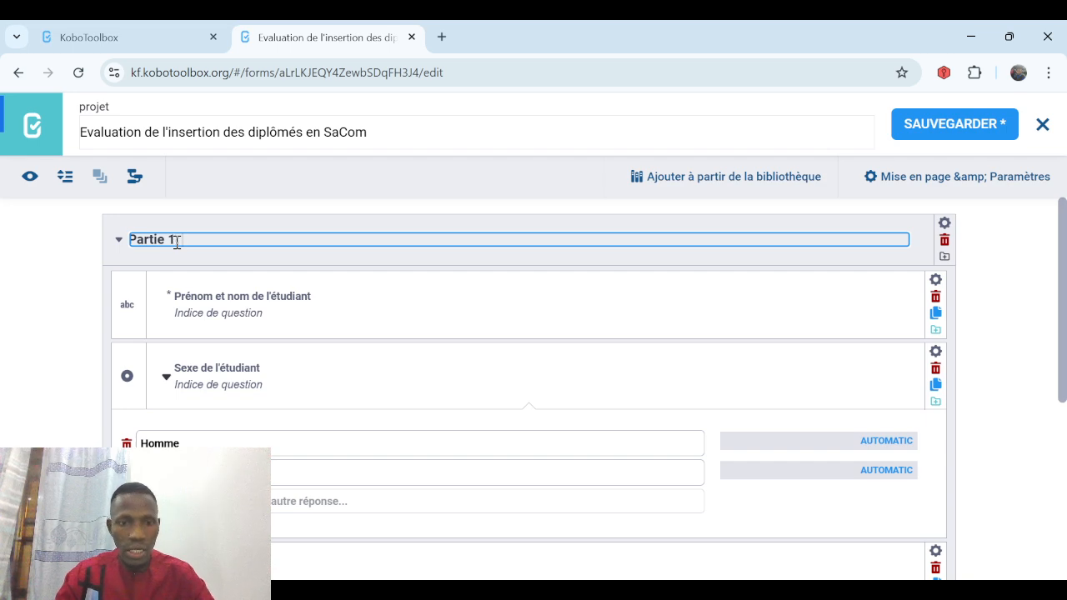
{"action": "type", "text": "tific"}
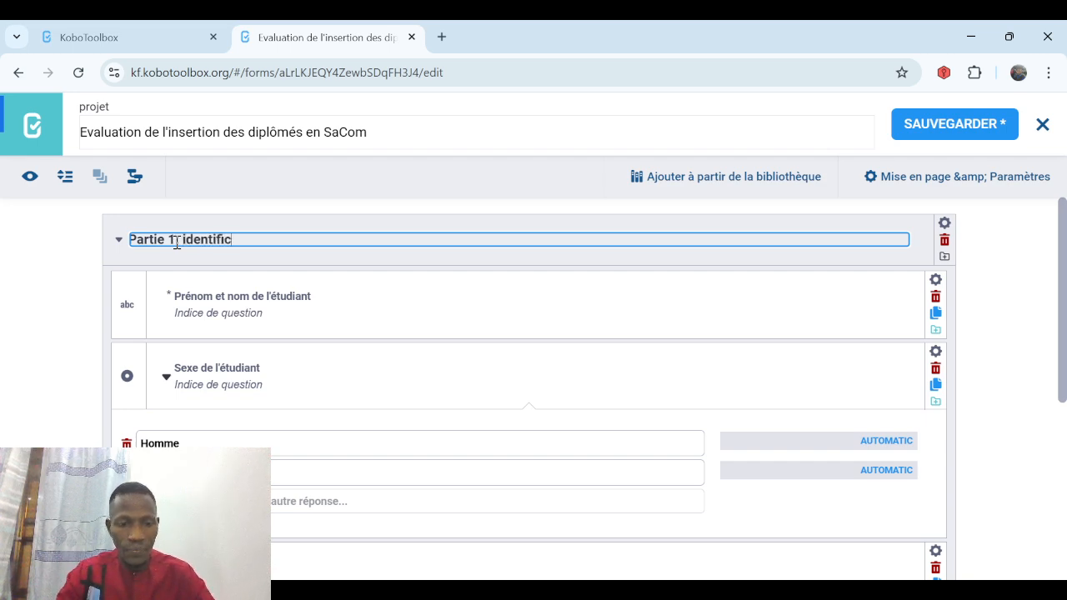
{"action": "type", "text": "ation de"}
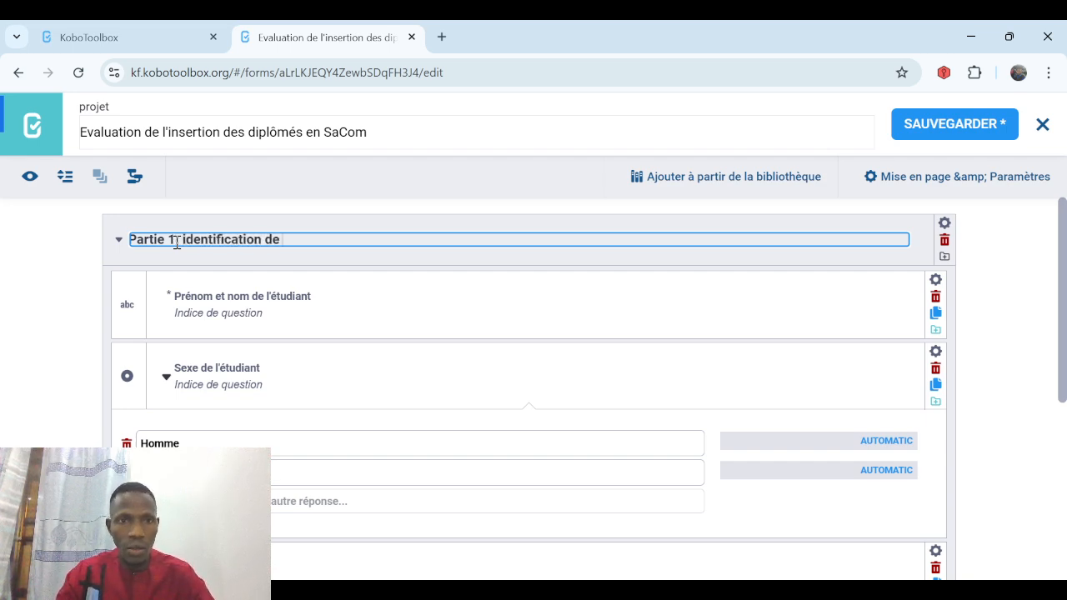
{"action": "type", "text": " l'étudiant"}
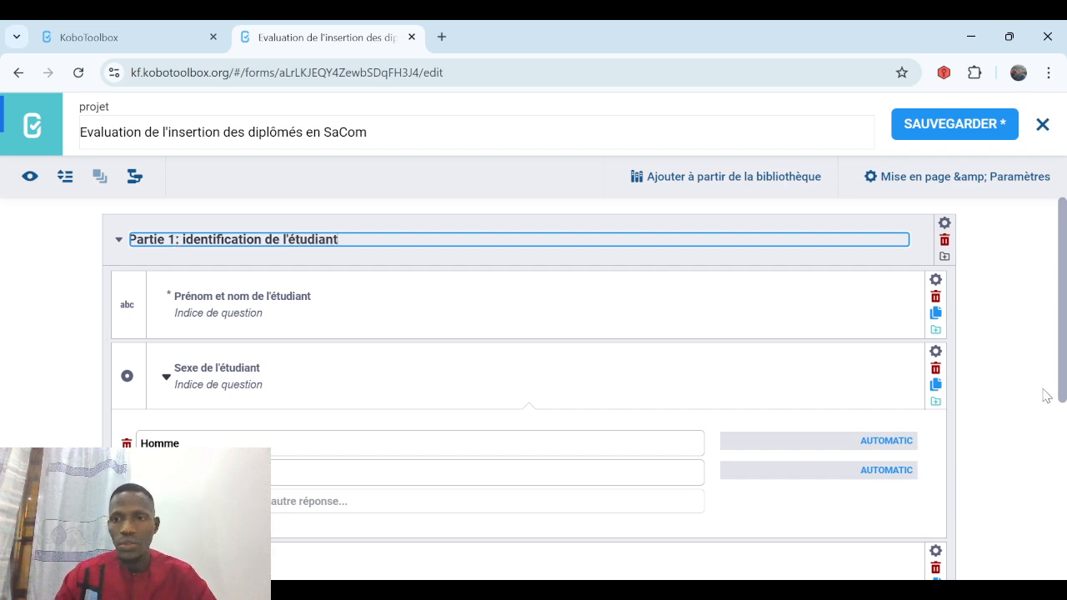
{"action": "left_click", "coordinate": [1038, 432]}
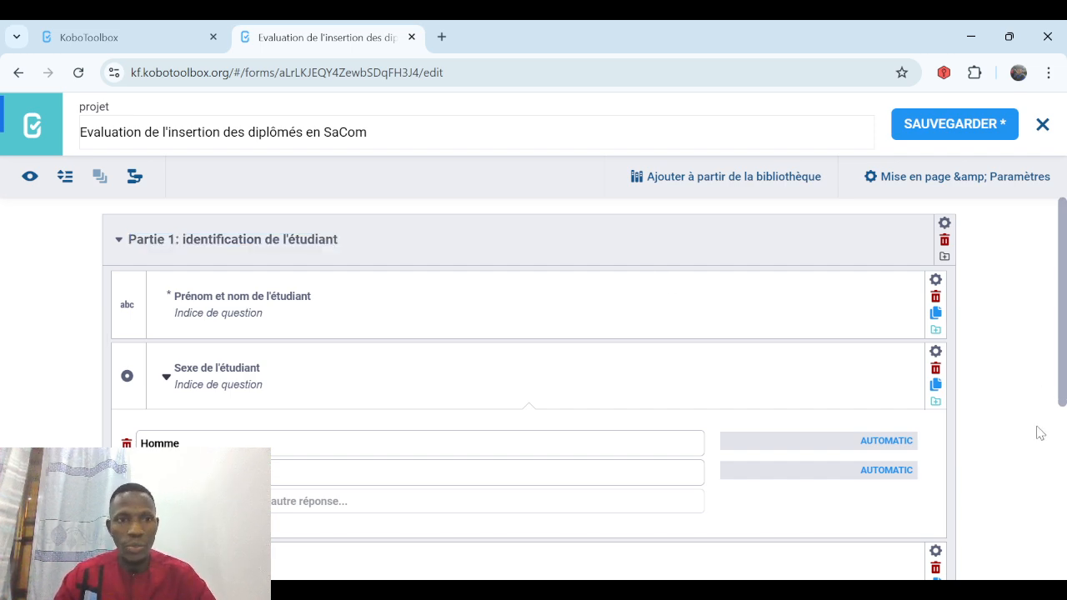
{"action": "left_click", "coordinate": [943, 125]}
{"action": "left_click", "coordinate": [1059, 492]}
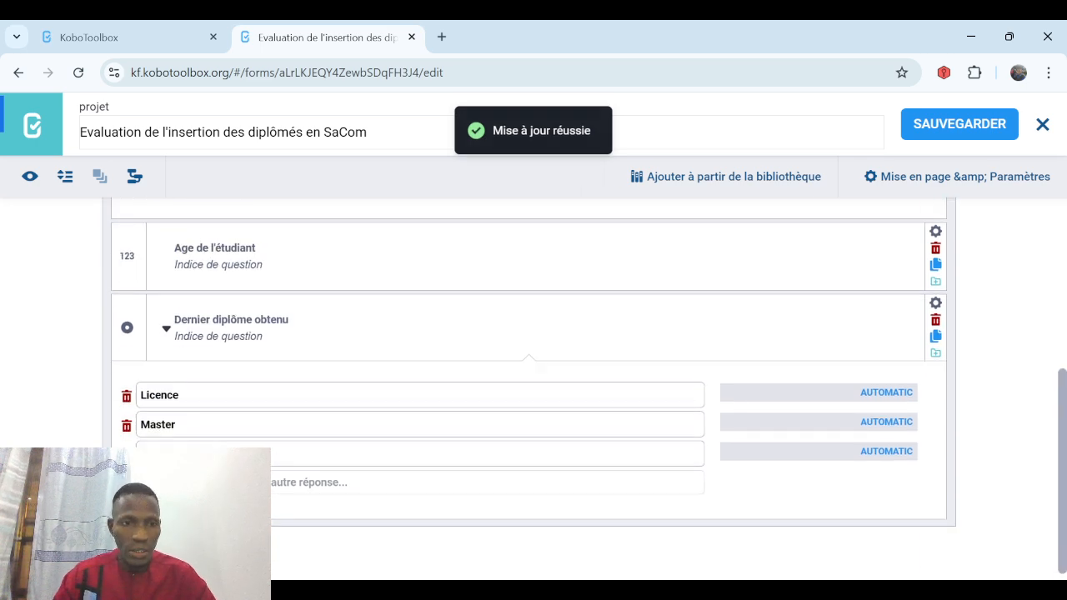
Add single-choice question 'Travaillez-vous actuellement ?' with answers OUI and NON.
{"action": "left_click", "coordinate": [117, 551]}
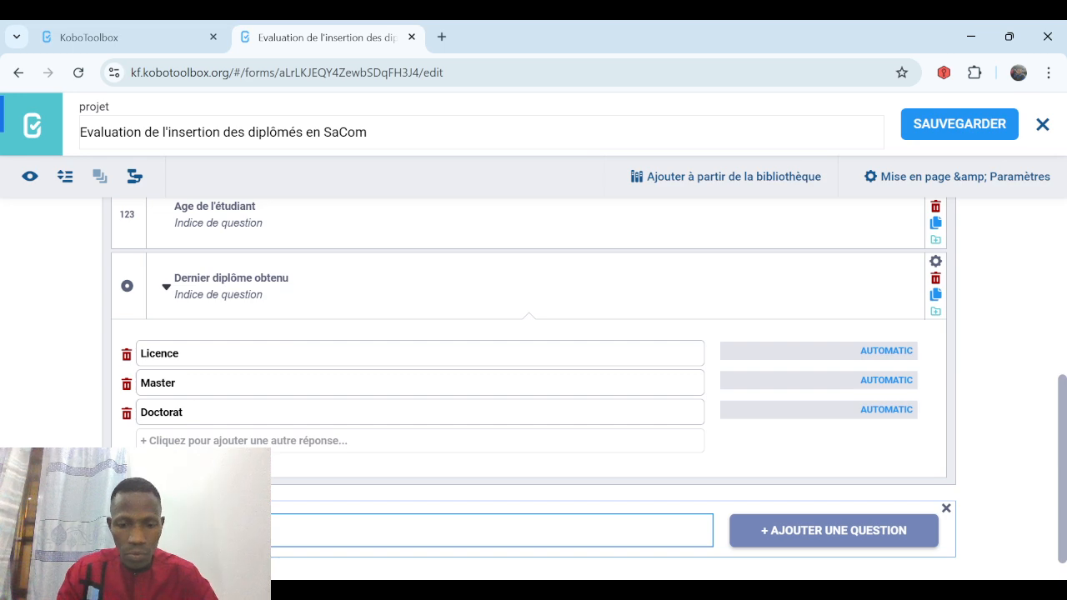
{"action": "type", "text": "nt "}
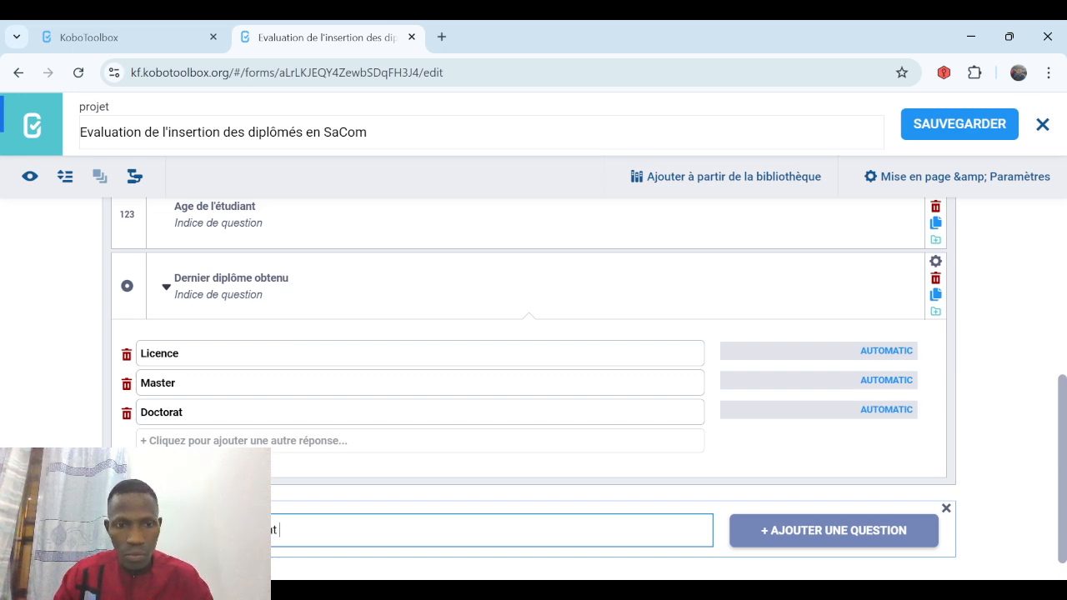
{"action": "type", "text": "?"}
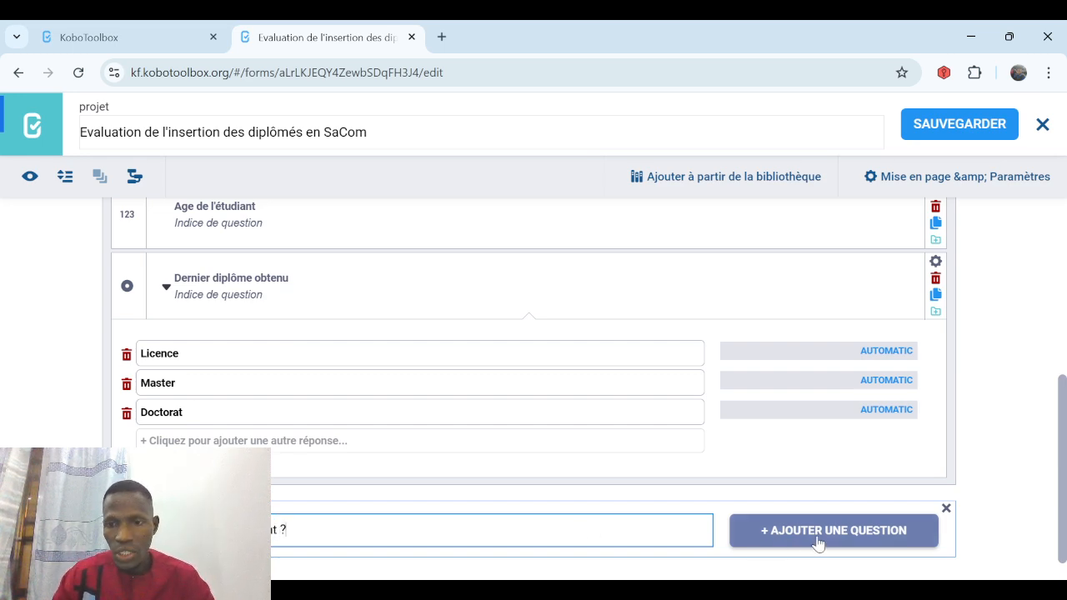
{"action": "left_click", "coordinate": [818, 544]}
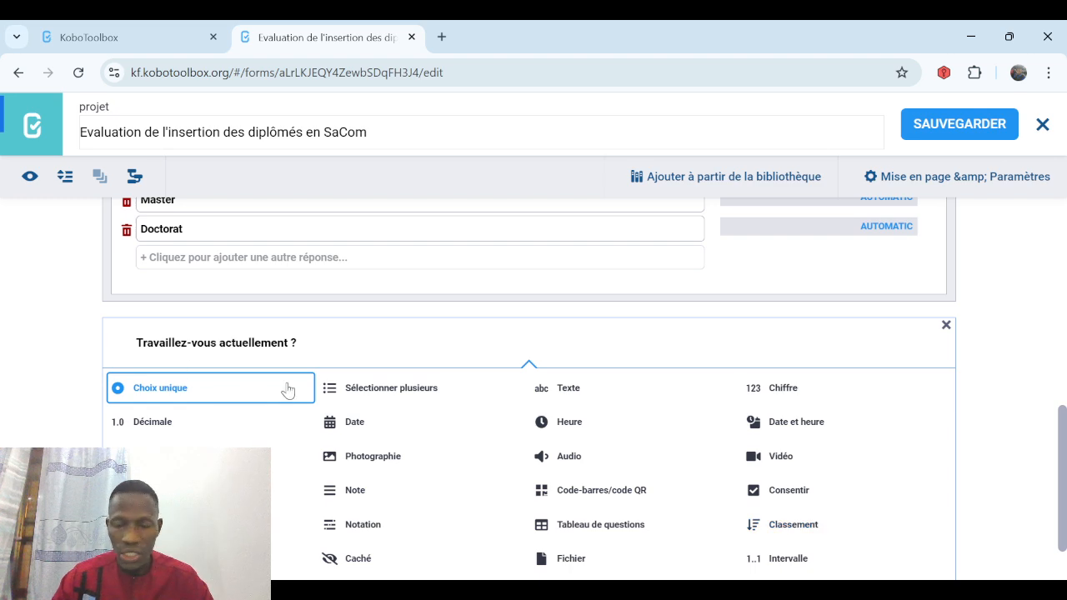
{"action": "left_click", "coordinate": [253, 395]}
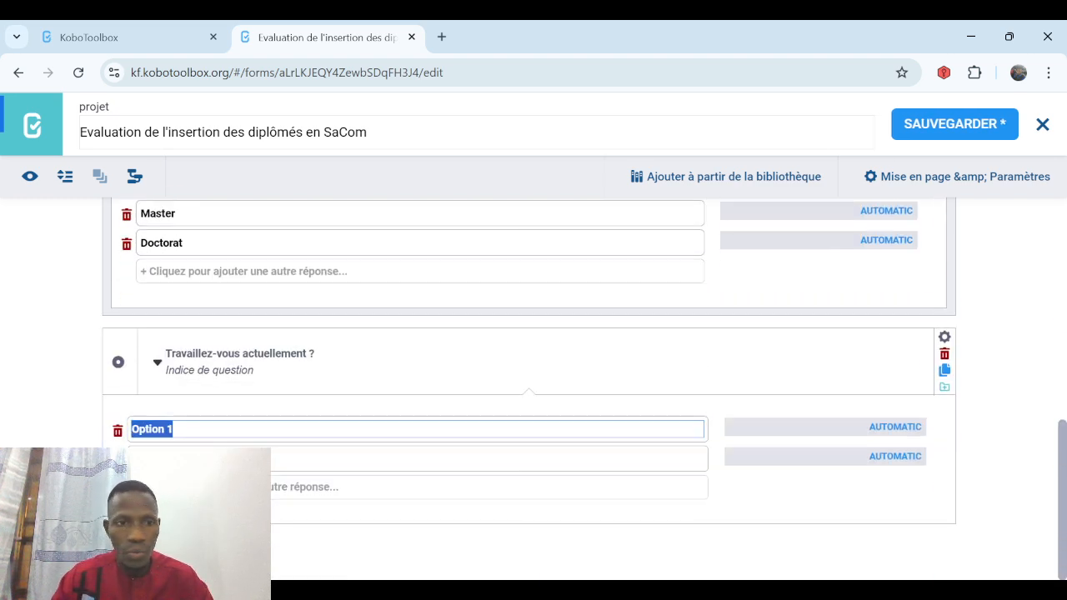
{"action": "type", "text": "OUI"}
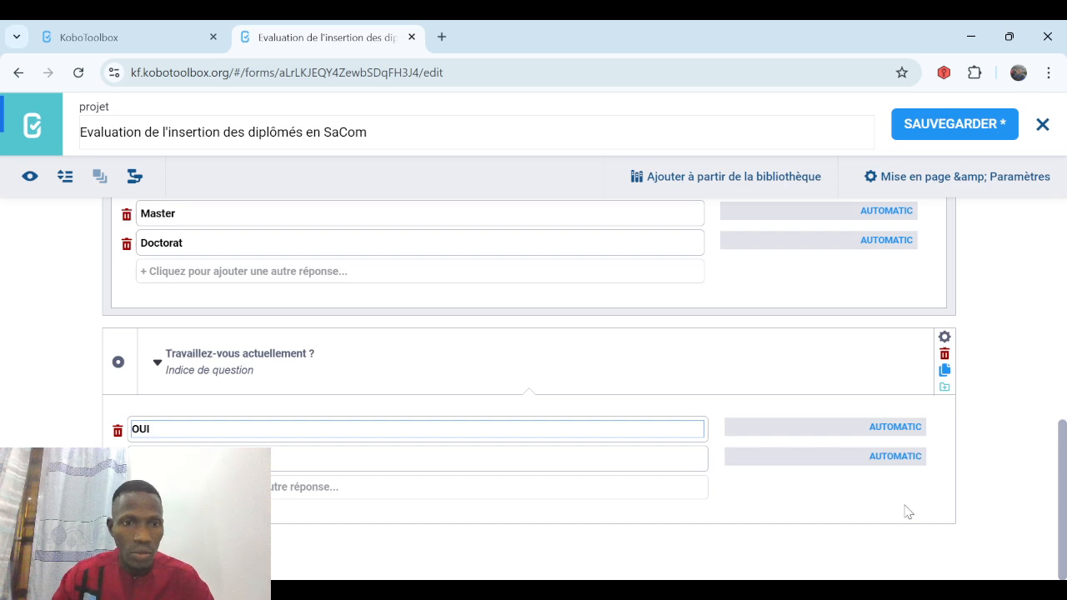
{"action": "key", "text": "Tab"}
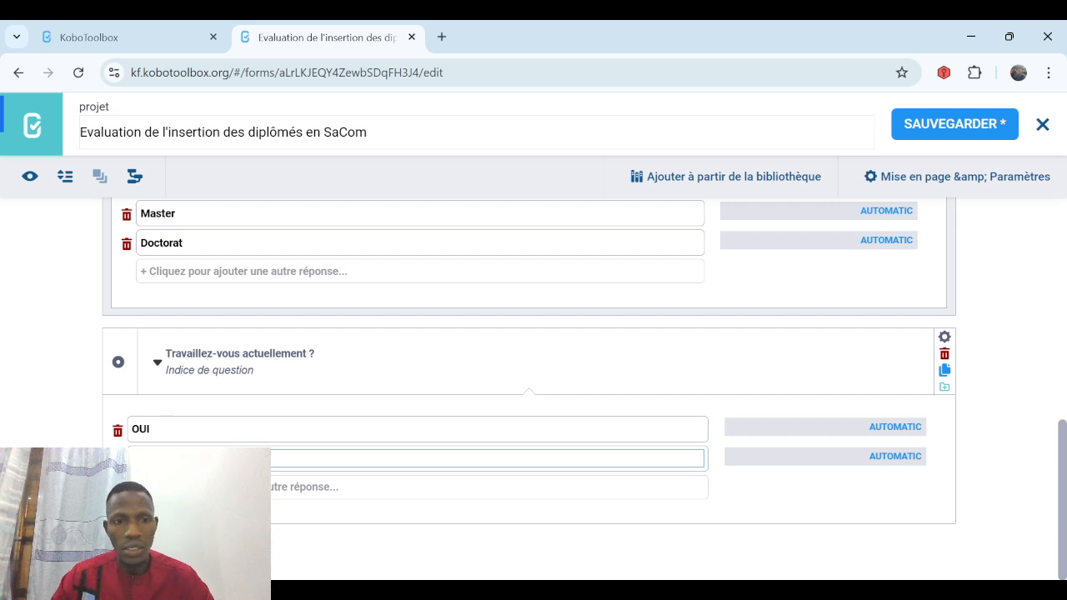
Begin typing the text of the next question after the employment question.
{"action": "left_click", "coordinate": [118, 542]}
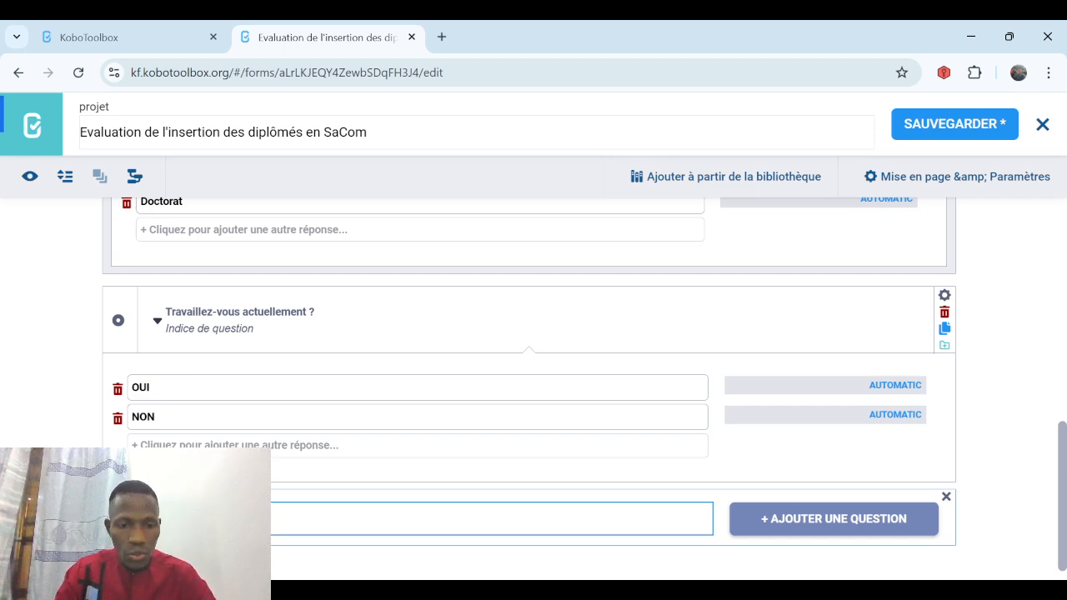
{"action": "type", "text": "pez"}
{"action": "key", "text": "BackSpace"}
{"action": "key", "text": "BackSpace"}
{"action": "key", "text": "BackSpace"}
{"action": "key", "text": "BackSpace"}
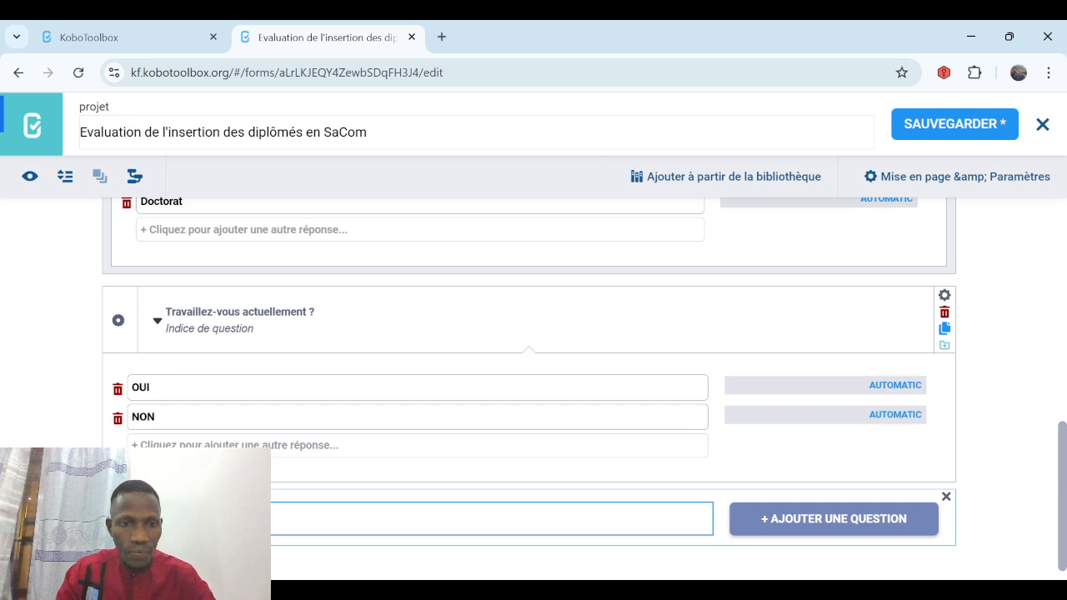
Add 'Dans quelles structures avez-vous déjà travaillé ?' as a select-multiple question.
{"action": "type", "text": "ez-vous"}
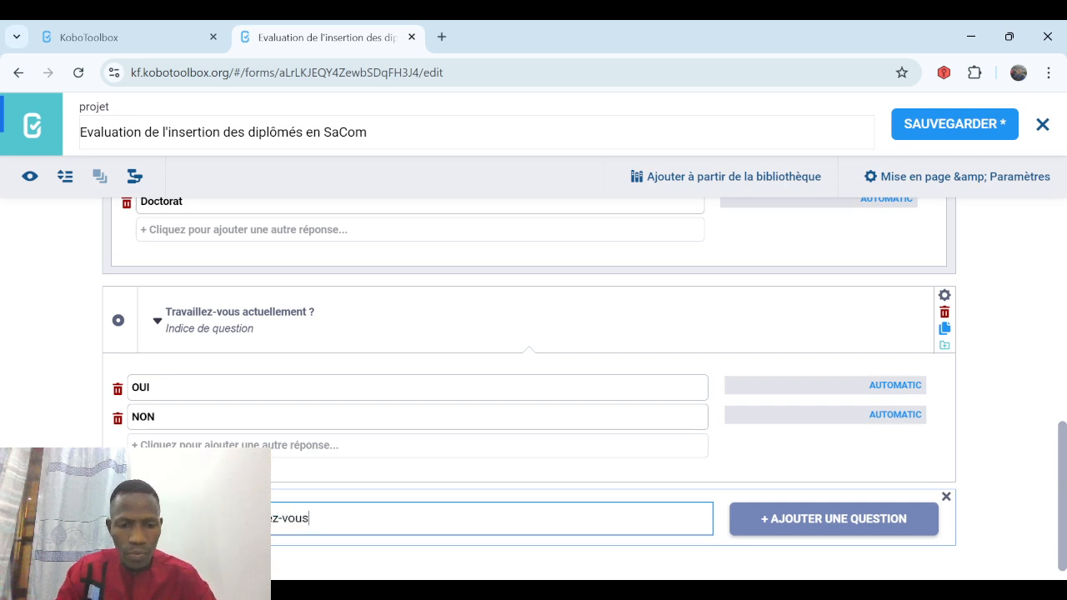
{"action": "type", "text": " déj"}
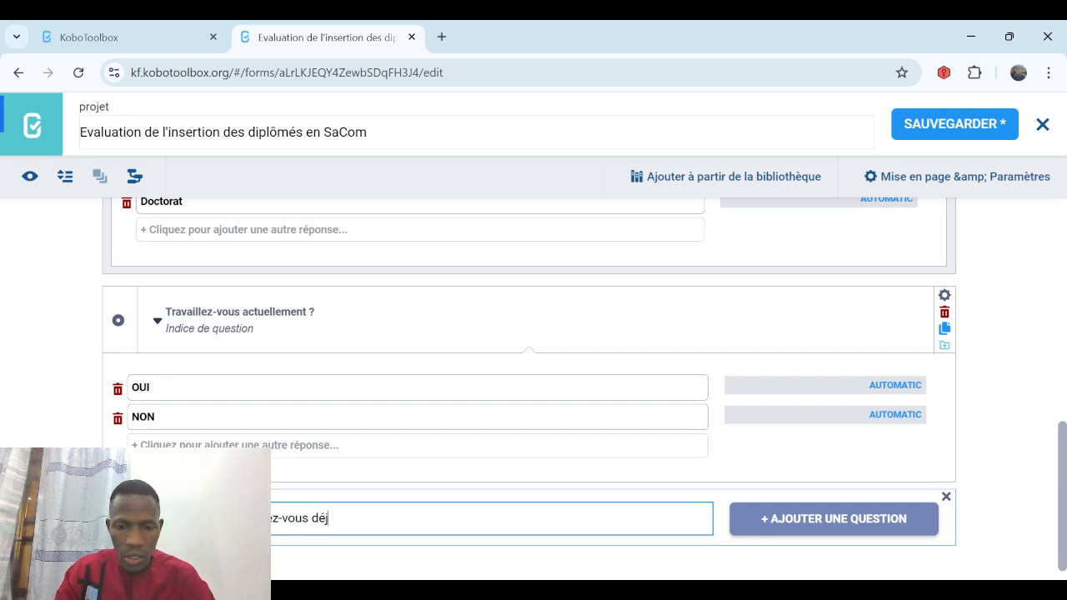
{"action": "type", "text": "à trava"}
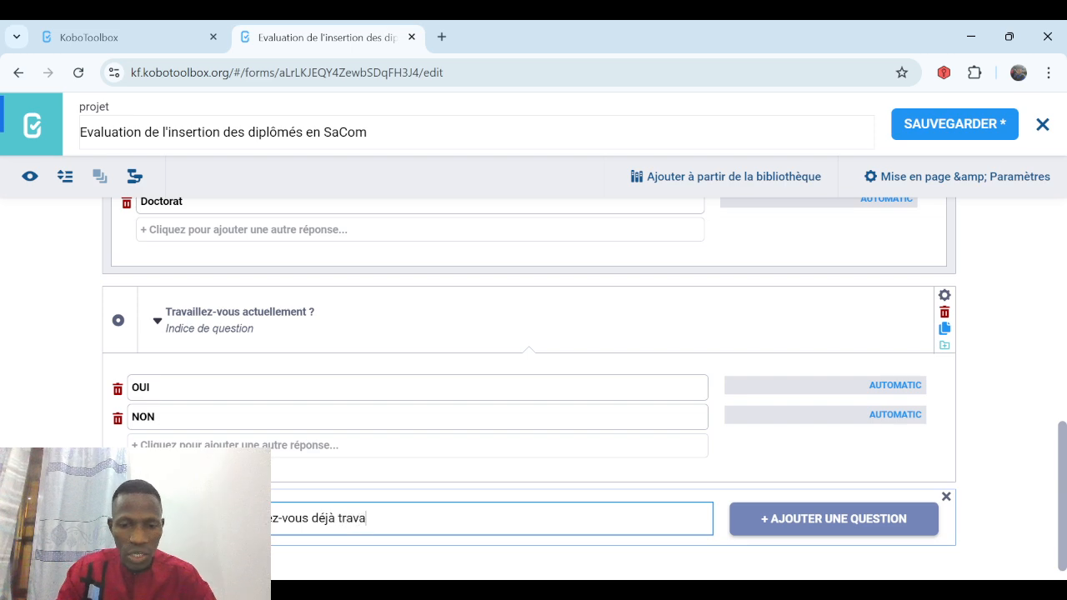
{"action": "type", "text": "illé ?"}
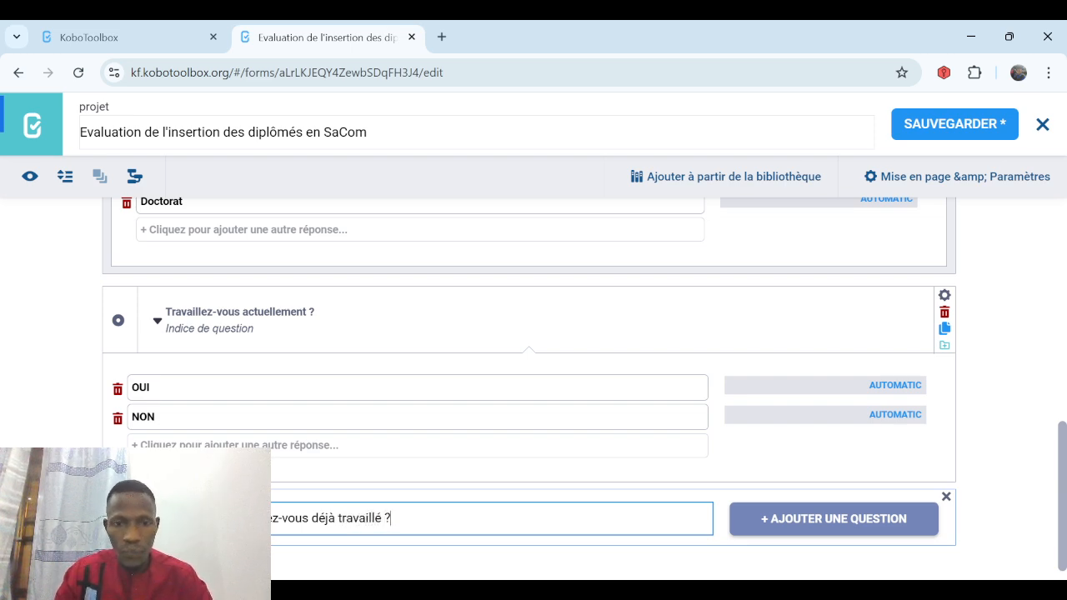
{"action": "left_click", "coordinate": [800, 518]}
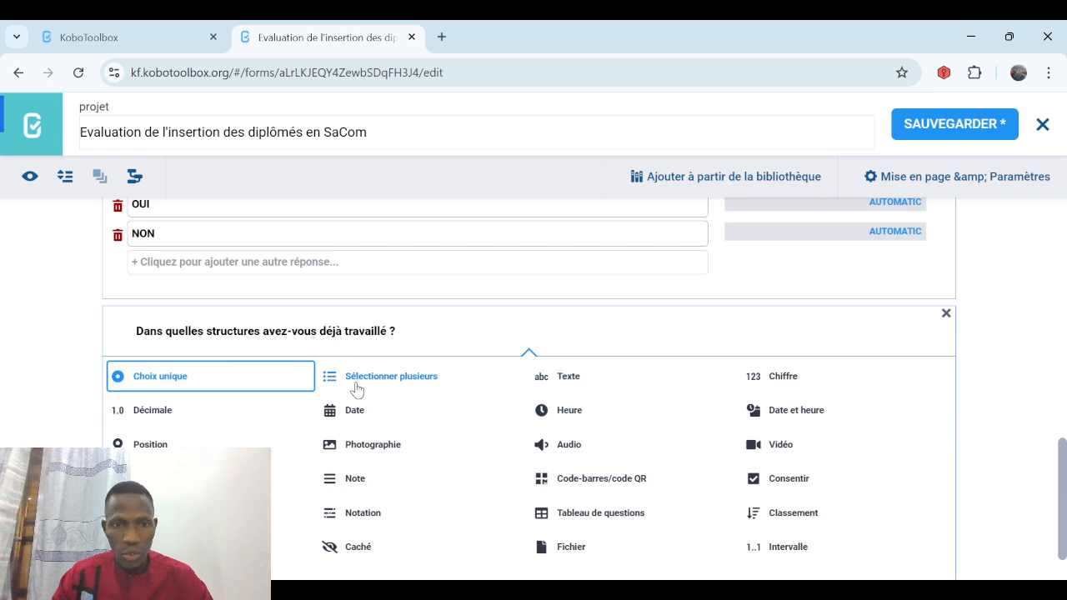
{"action": "left_click", "coordinate": [377, 382]}
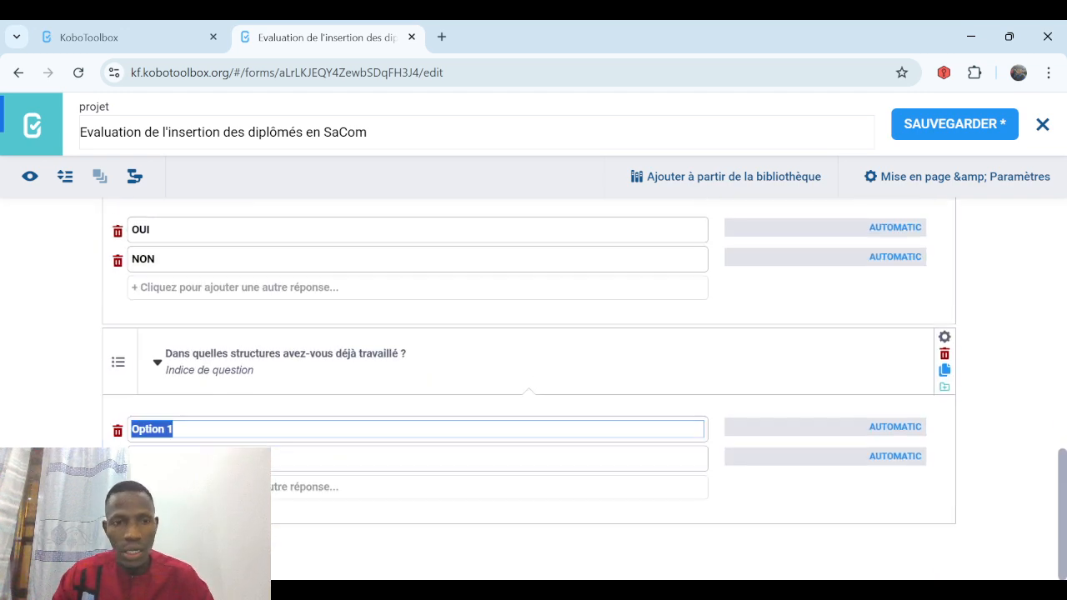
Enter answers Poste de santé, District sanitaire, ONG, DRS and further answer rows.
{"action": "type", "text": "Postes"}
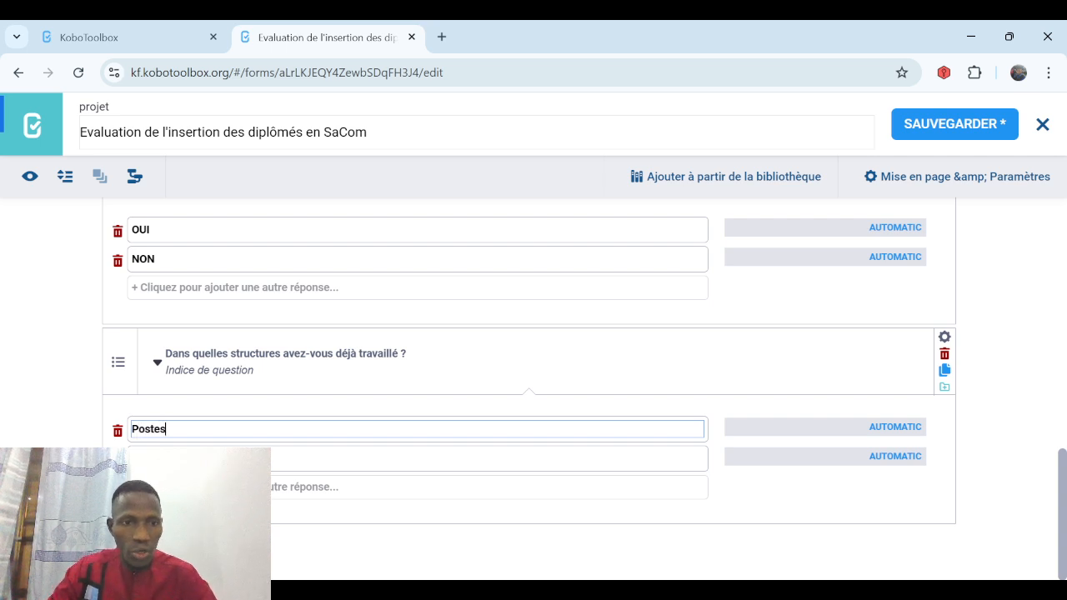
{"action": "key", "text": "BackSpace"}
{"action": "type", "text": "de s"}
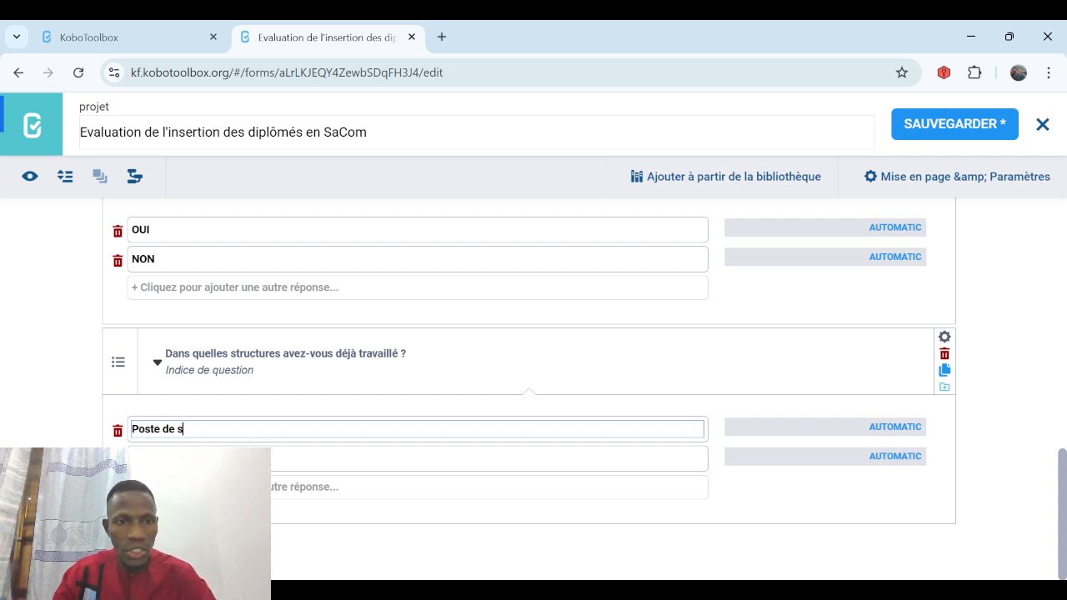
{"action": "type", "text": "anté"}
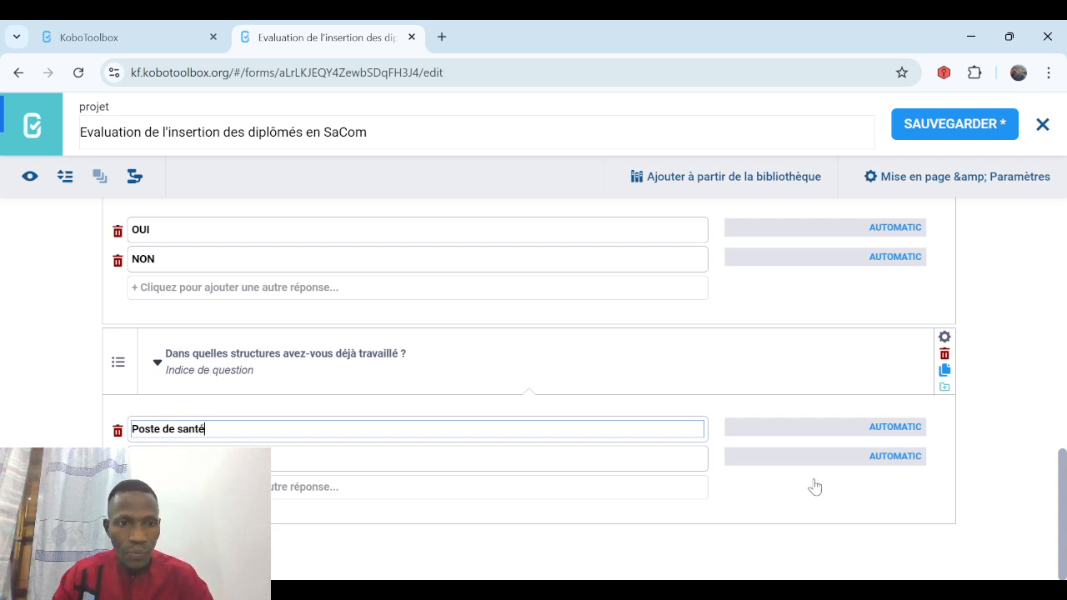
{"action": "left_click", "coordinate": [208, 459]}
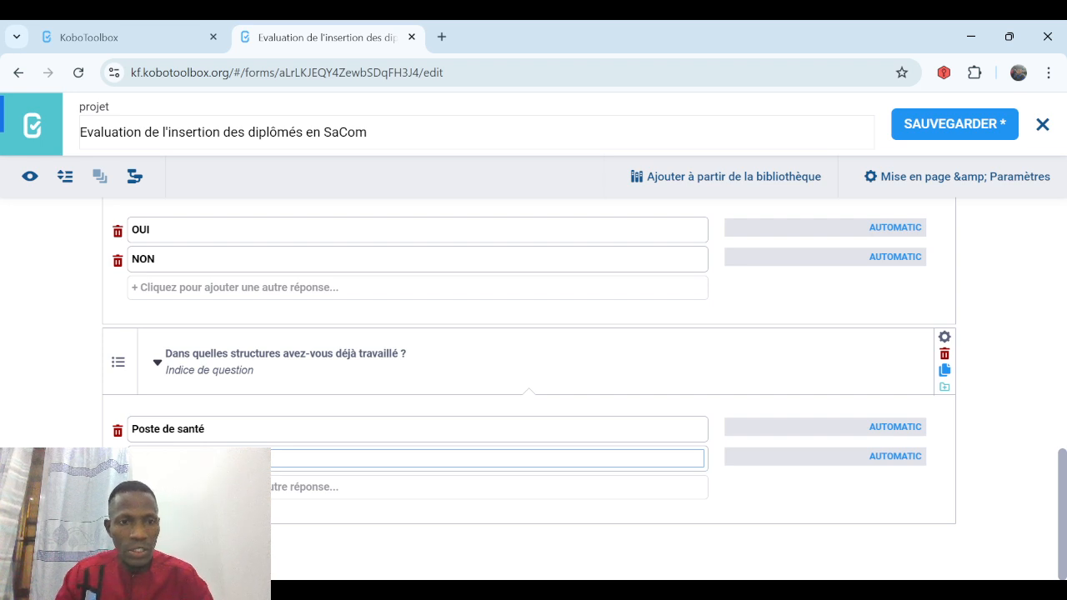
{"action": "key", "text": "Return"}
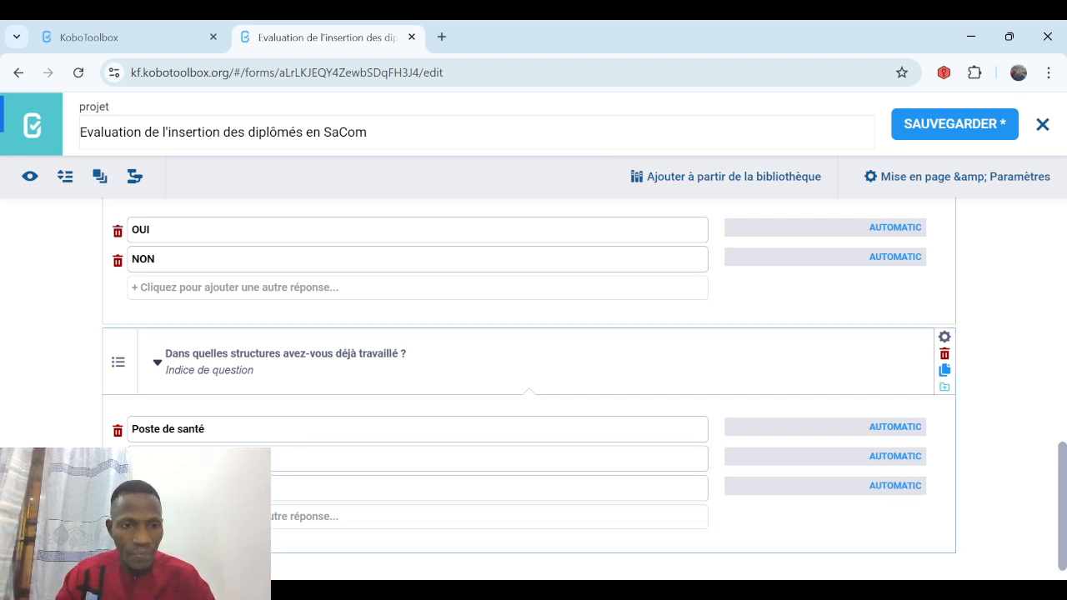
{"action": "key", "text": "Return"}
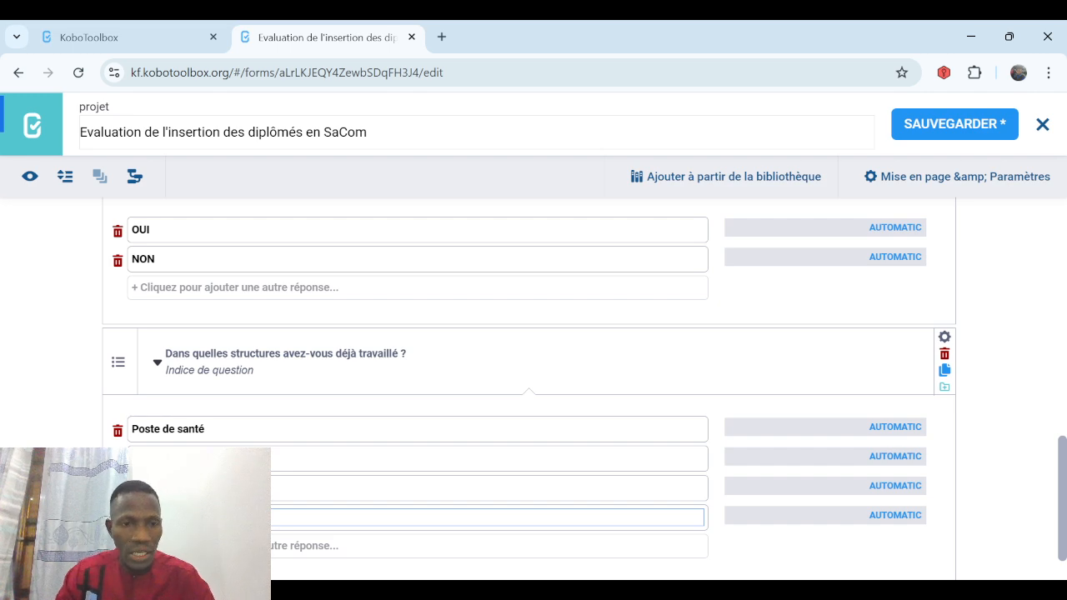
{"action": "key", "text": "Return"}
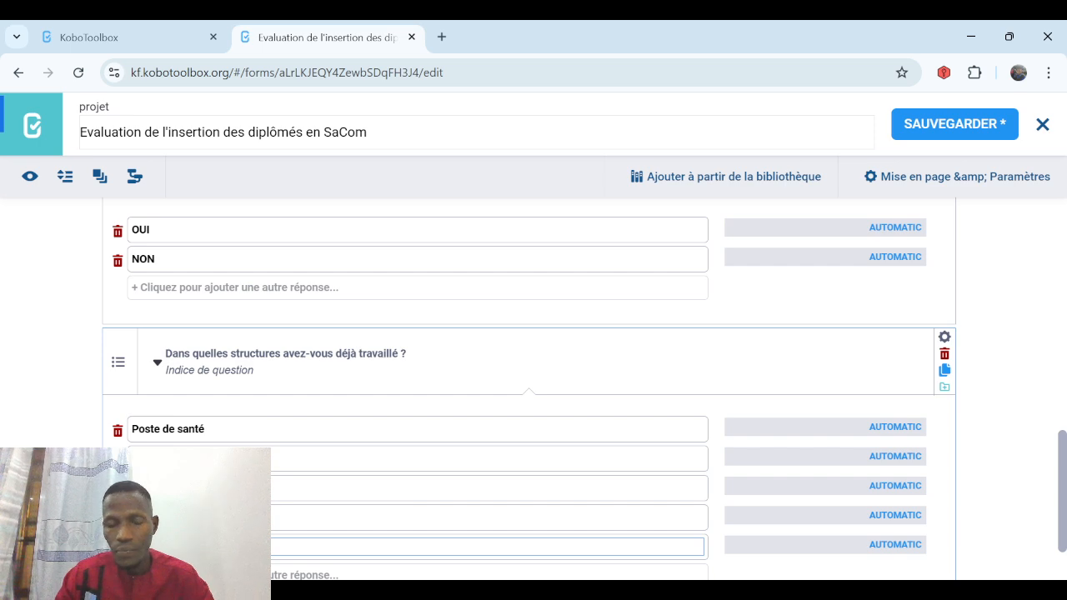
{"action": "scroll", "coordinate": [325, 434], "scroll_direction": "down", "scroll_amount": 1}
{"action": "key", "text": "Return"}
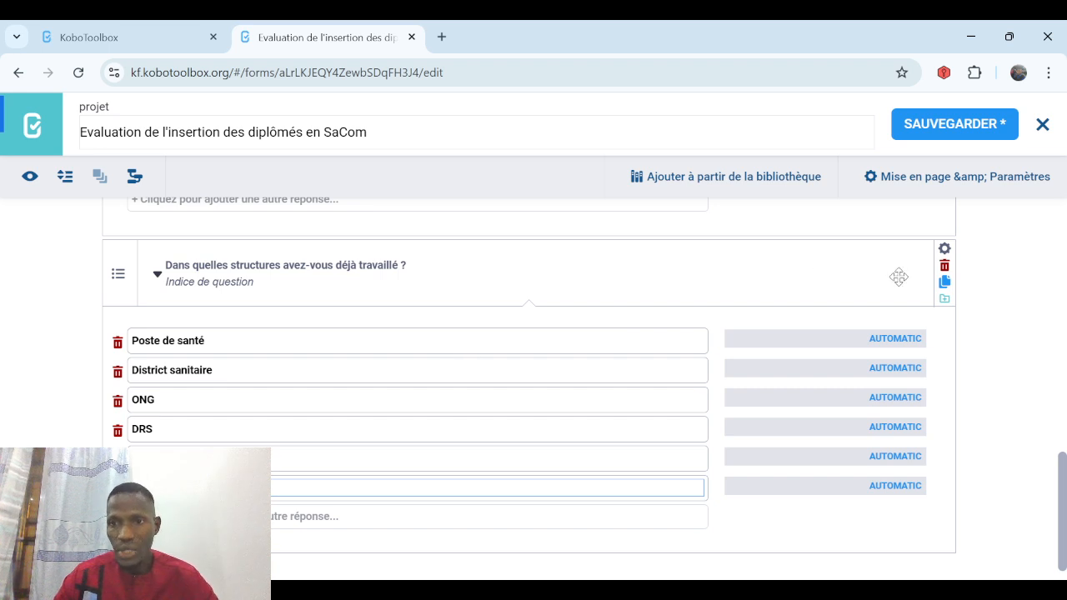
Set the structures question's validation rule to count-selected(.)<=3.
{"action": "left_click", "coordinate": [944, 252]}
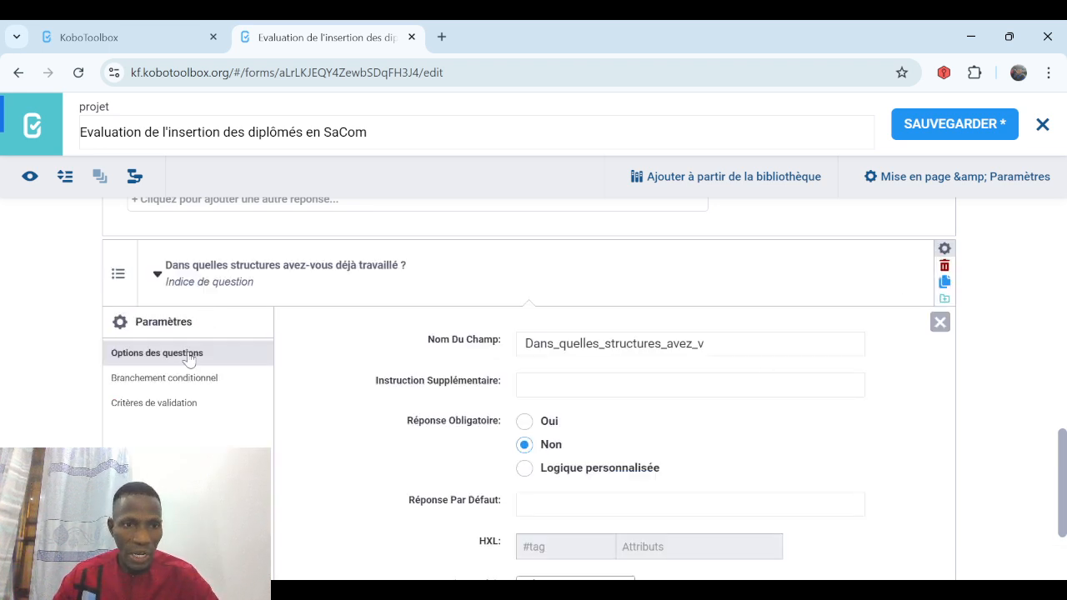
{"action": "left_click", "coordinate": [175, 408]}
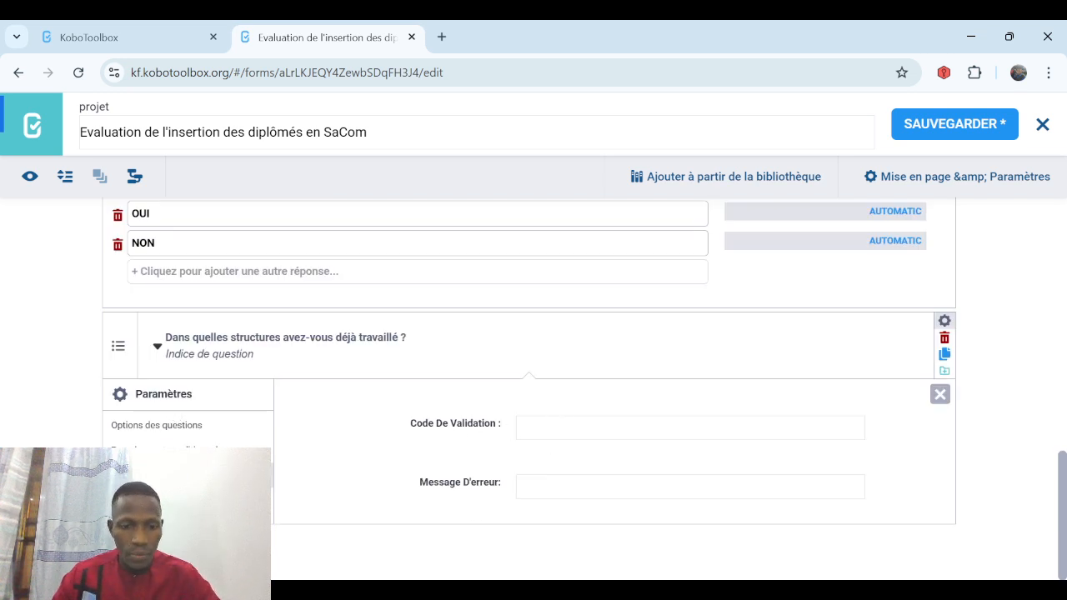
{"action": "key", "text": "alt+Tab"}
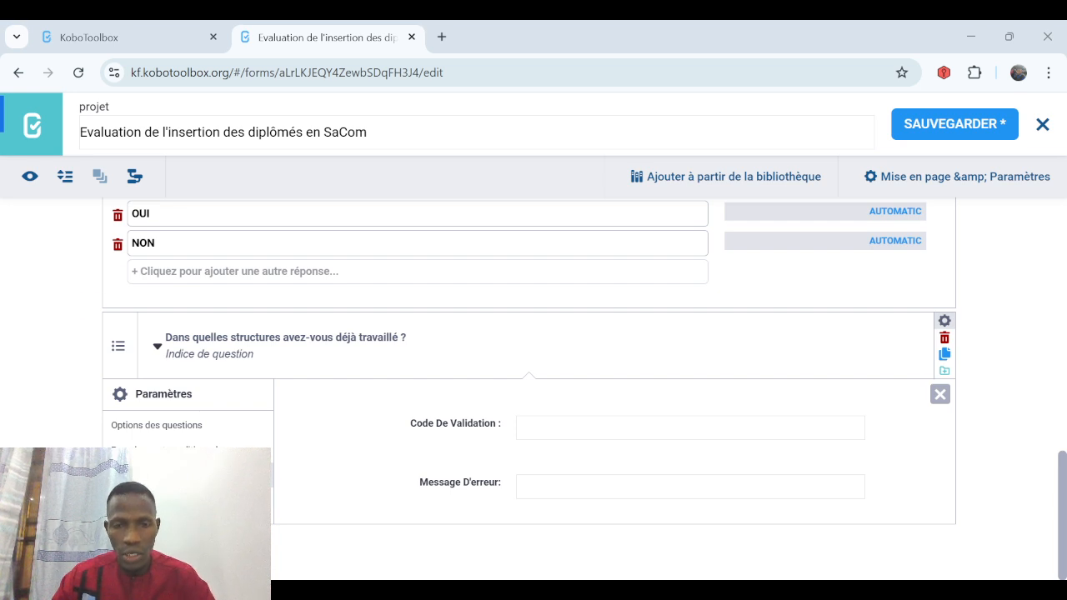
{"action": "left_click", "coordinate": [528, 430]}
{"action": "type", "text": "cou"}
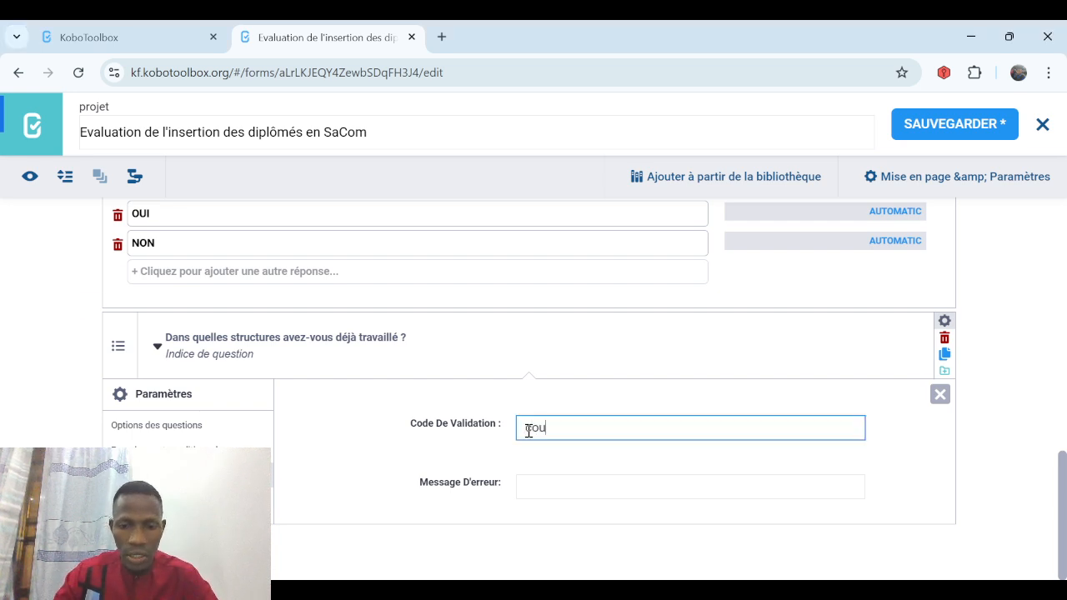
{"action": "type", "text": "nt-"}
{"action": "type", "text": "selected"}
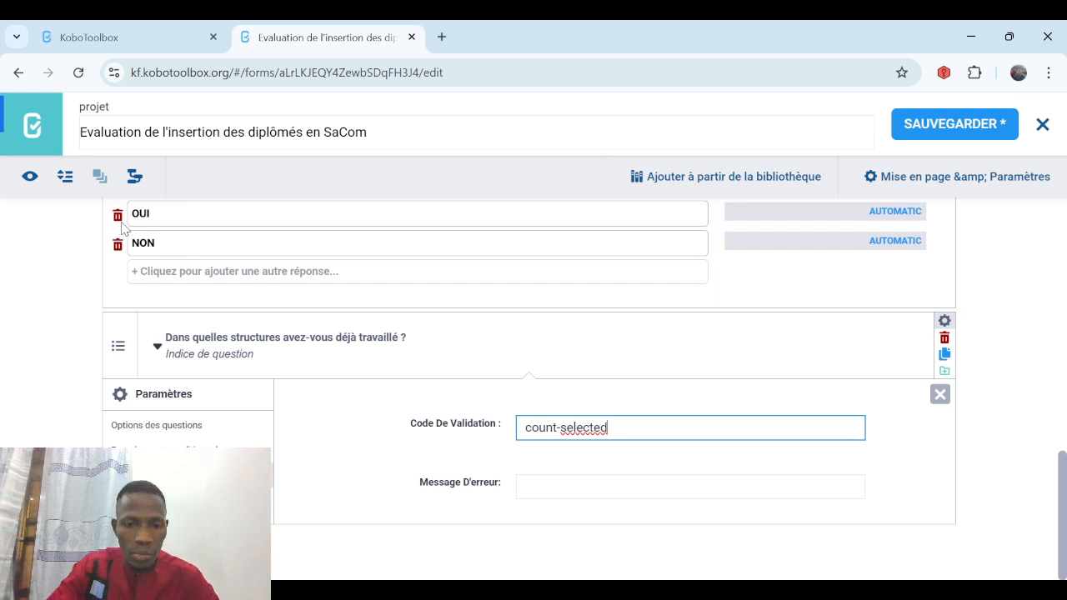
{"action": "type", "text": "(."}
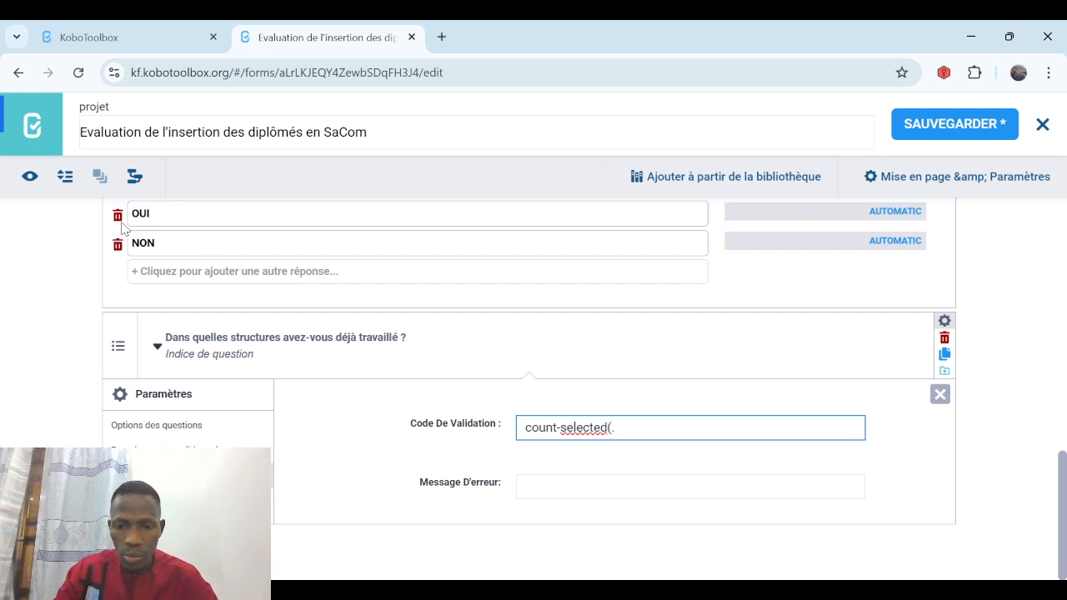
{"action": "type", "text": ")"}
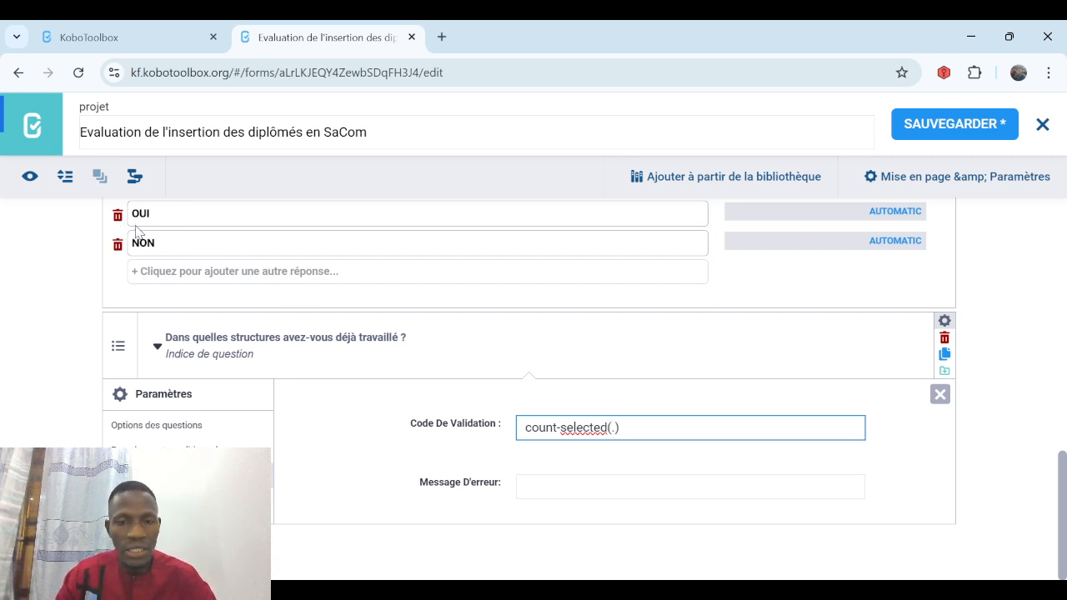
{"action": "type", "text": "<="}
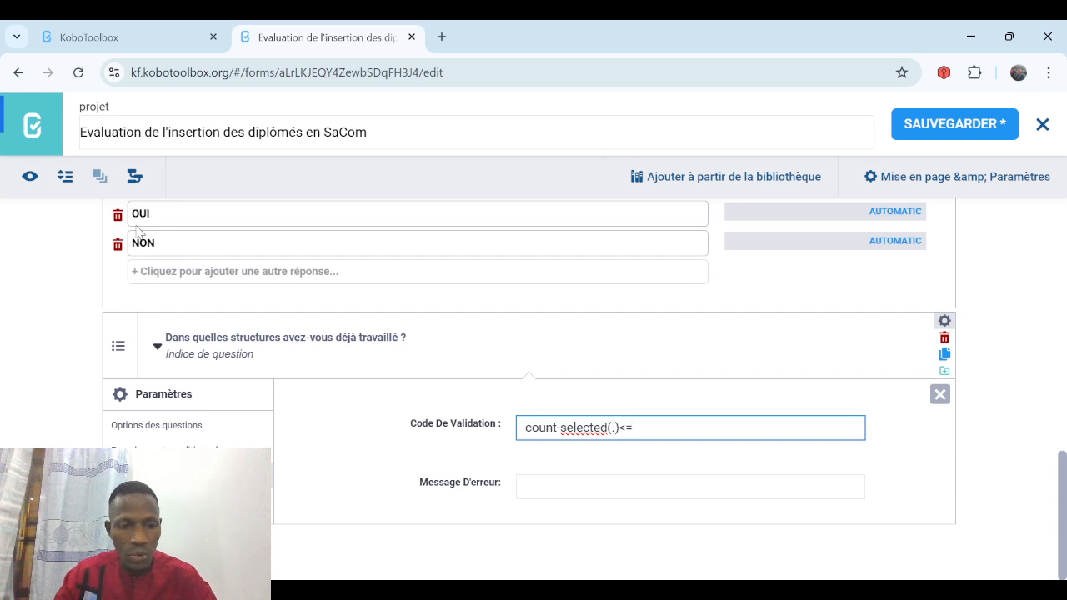
{"action": "type", "text": "3"}
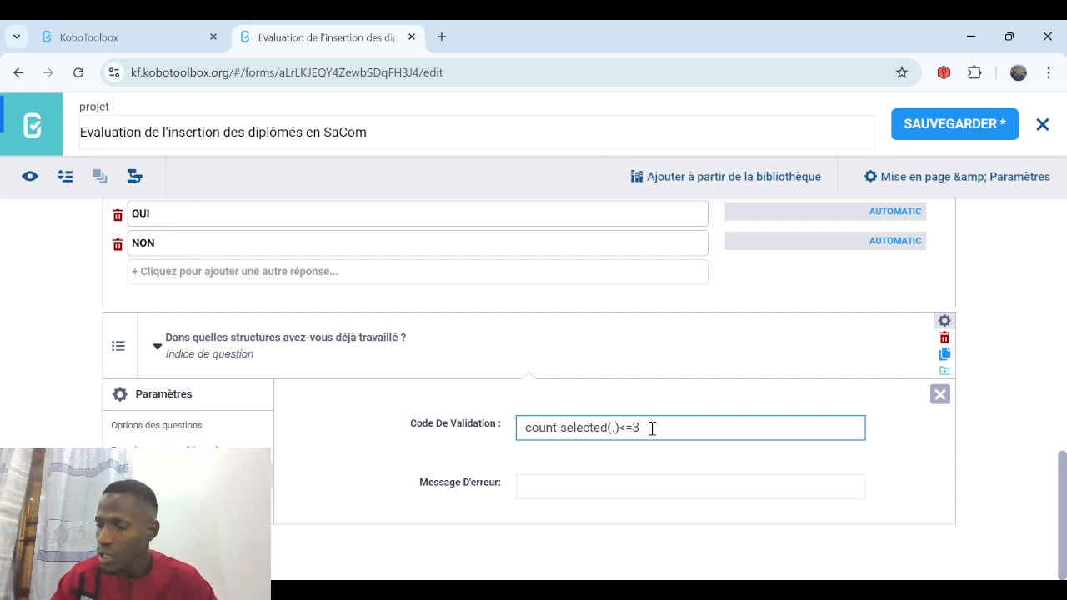
Add the error message 'Cochez 3 réponses au maximum' and save the form.
{"action": "left_click", "coordinate": [543, 484]}
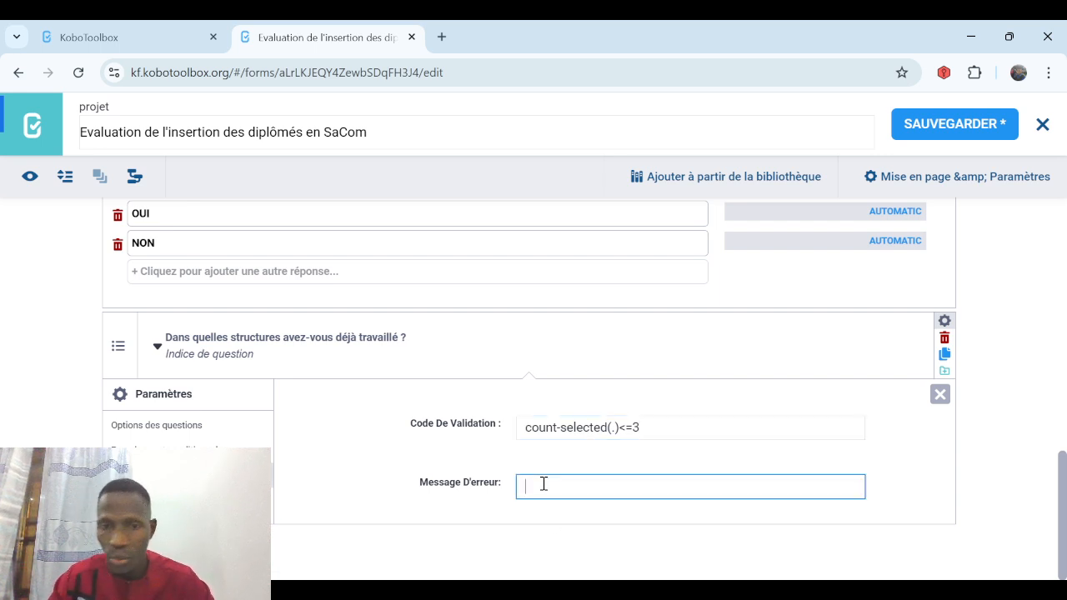
{"action": "type", "text": "Coch"}
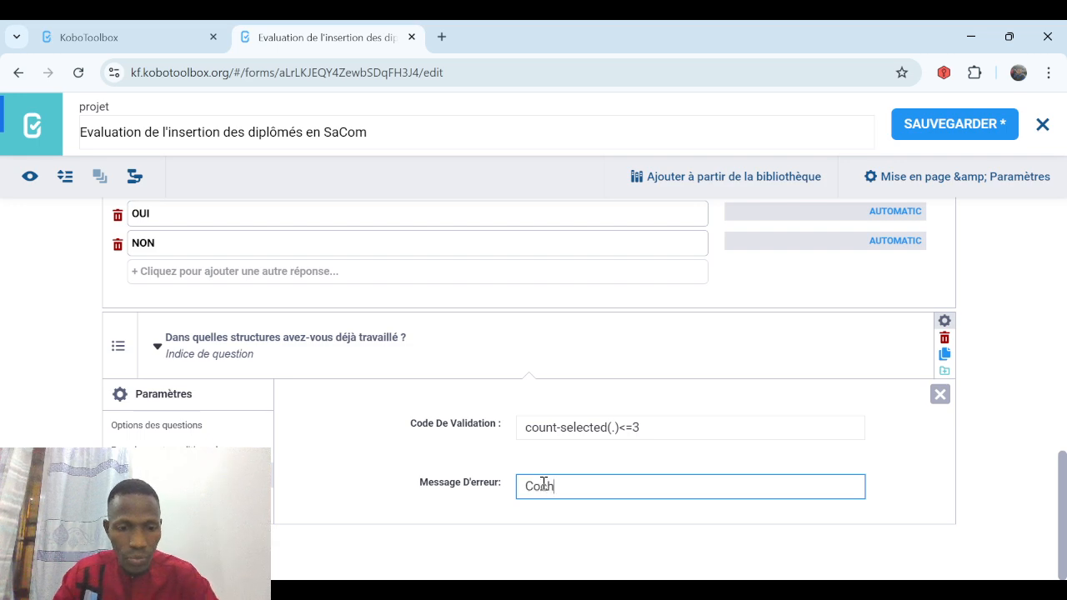
{"action": "type", "text": "ez 3 "}
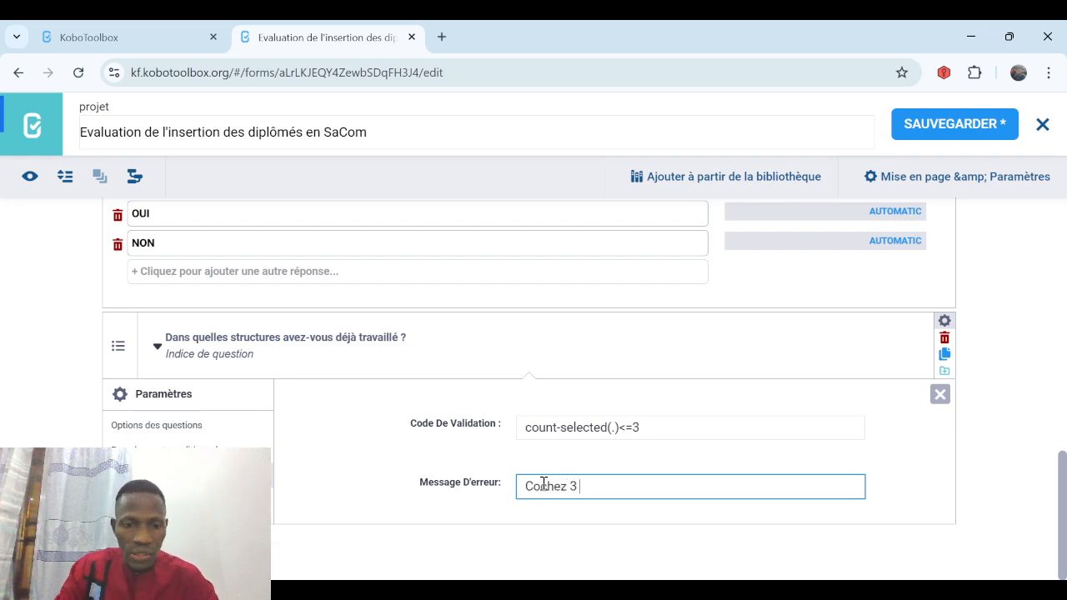
{"action": "type", "text": "réponses"}
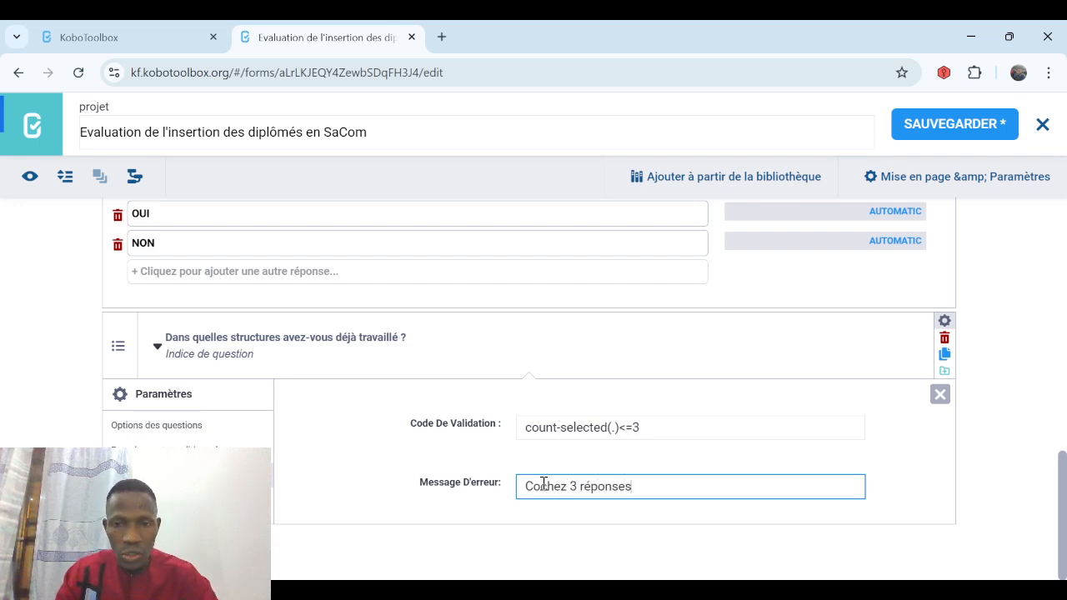
{"action": "type", "text": " au "}
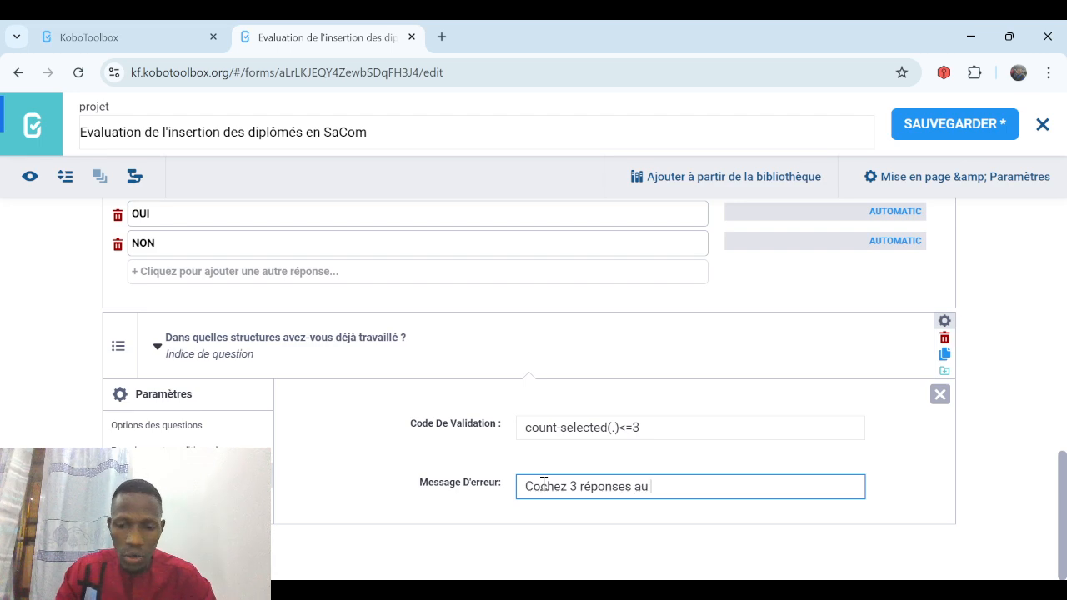
{"action": "type", "text": "maximum"}
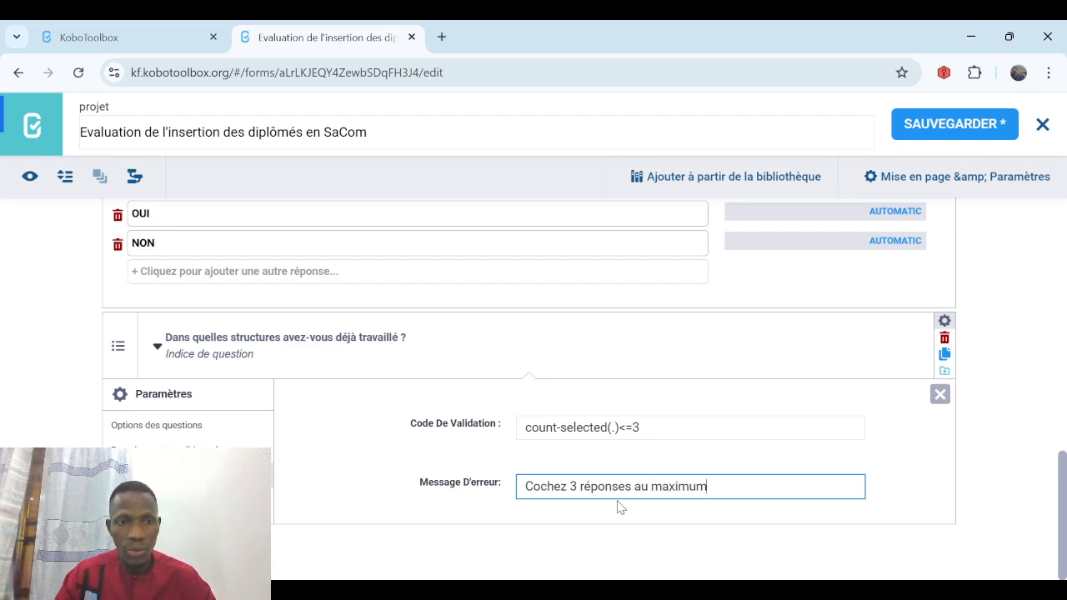
{"action": "left_click", "coordinate": [940, 133]}
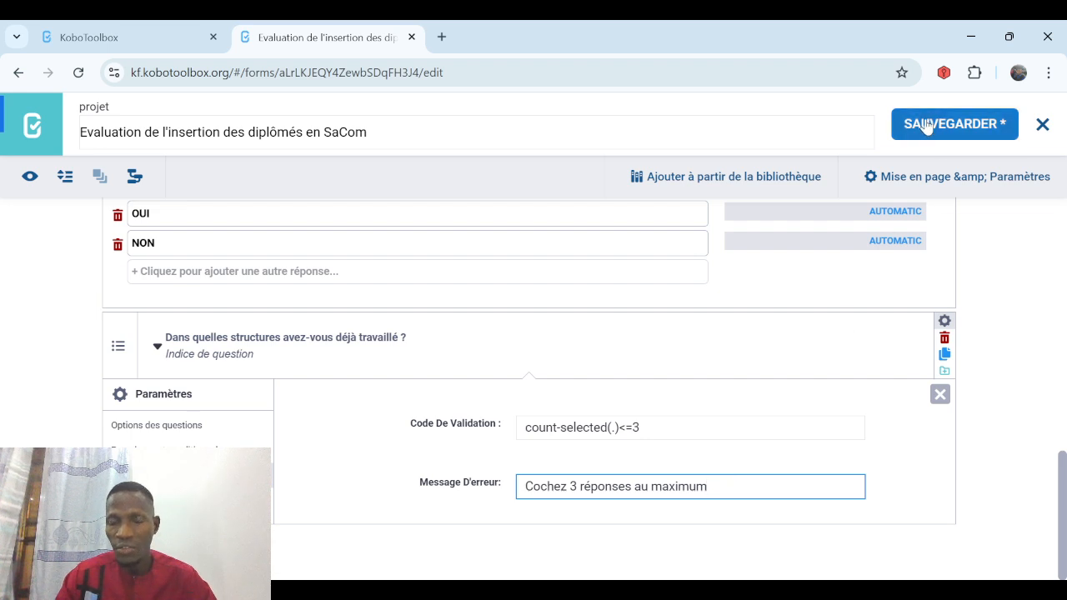
Add a Texte question 'Si "Autre", préciser' after the structures question.
{"action": "left_click", "coordinate": [940, 397]}
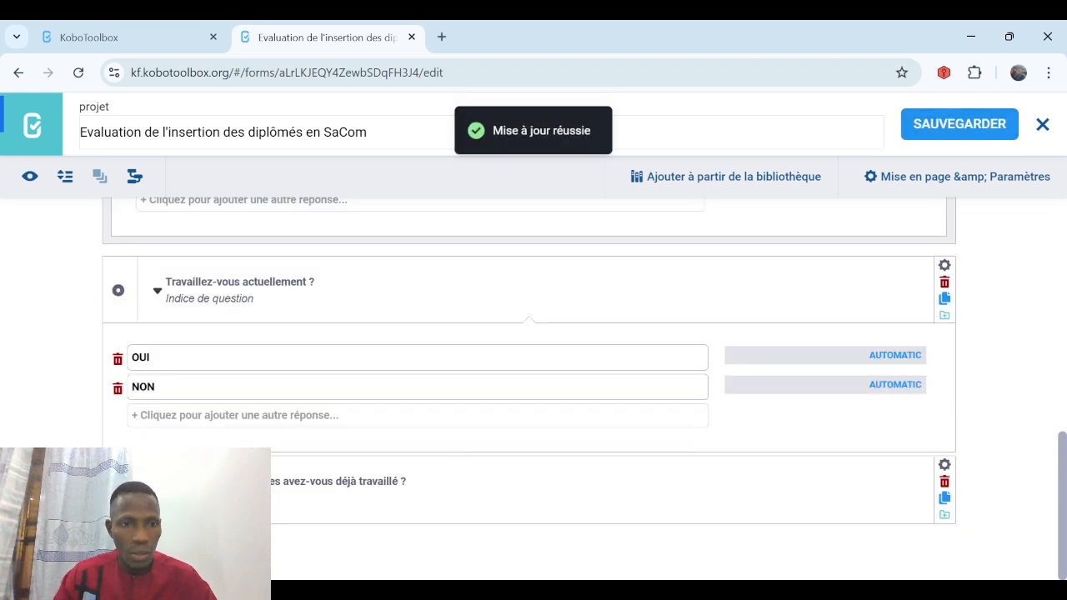
{"action": "left_click", "coordinate": [118, 545]}
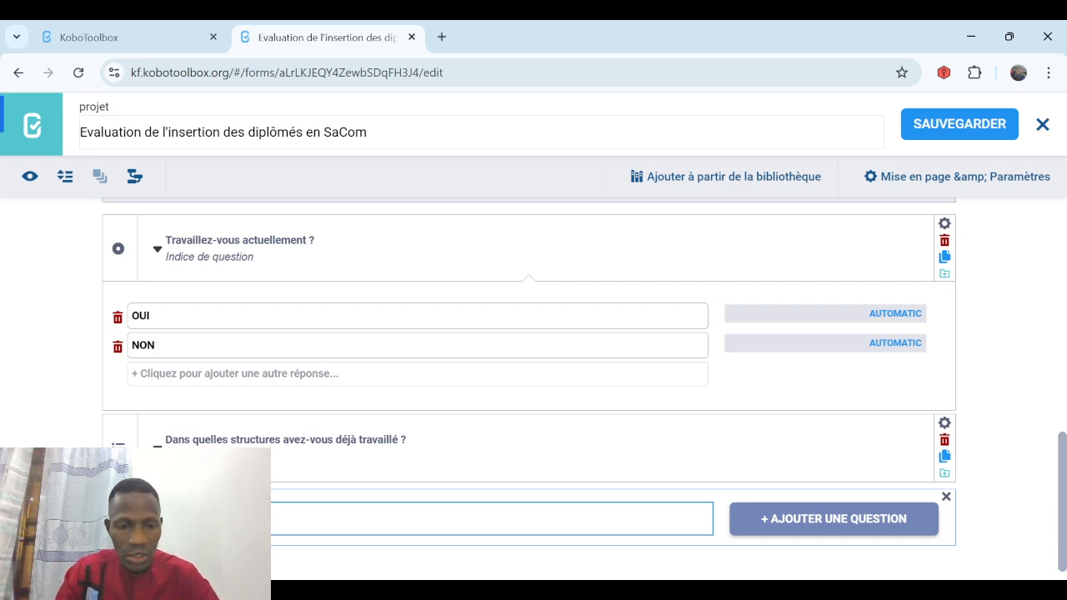
{"action": "left_click", "coordinate": [788, 518]}
{"action": "scroll", "coordinate": [788, 517], "scroll_direction": "down", "scroll_amount": 2}
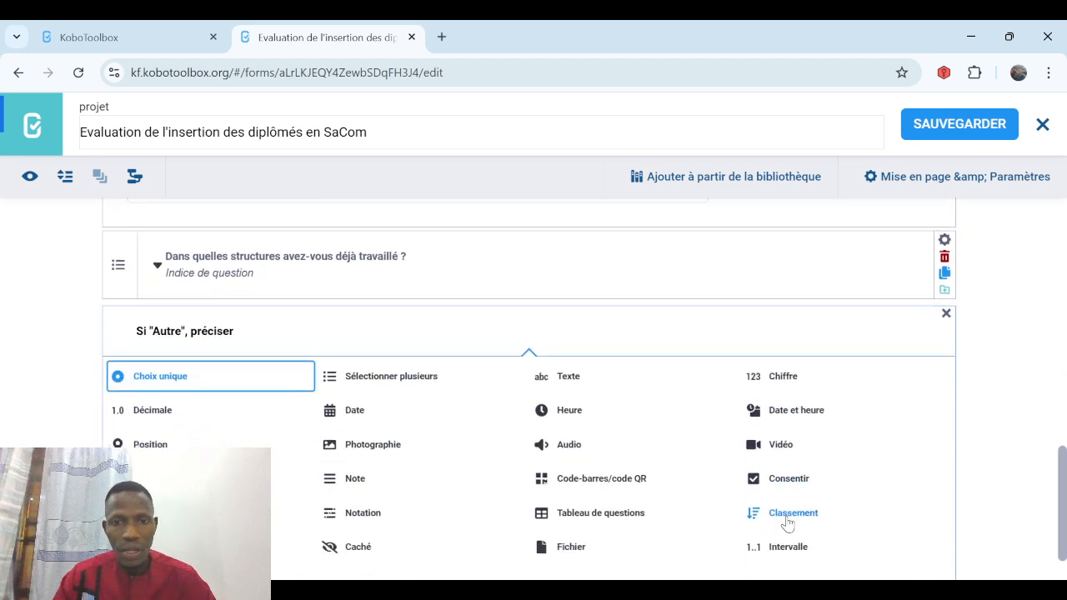
{"action": "left_click", "coordinate": [576, 377]}
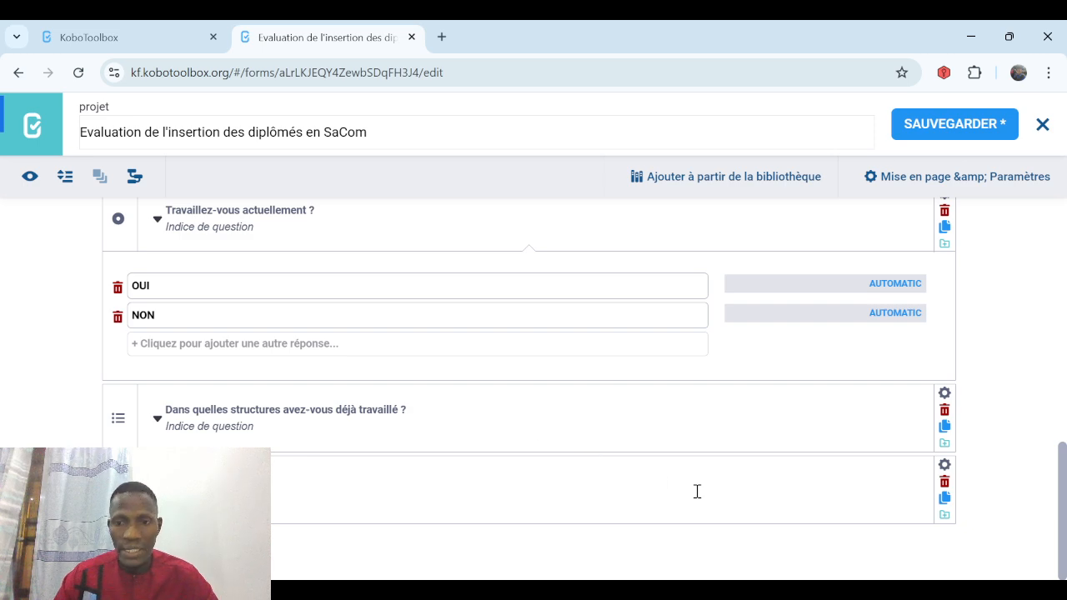
Show 'Si "Autre", préciser' only when the structures answer is Autre, then save.
{"action": "left_click", "coordinate": [944, 465]}
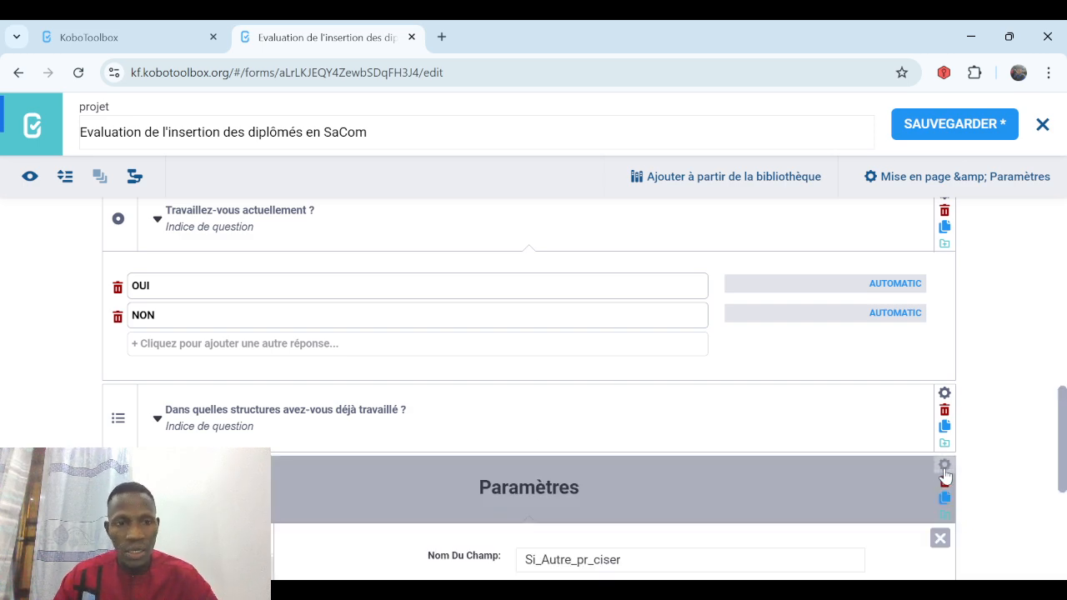
{"action": "scroll", "coordinate": [1062, 515], "scroll_direction": "down", "scroll_amount": 4}
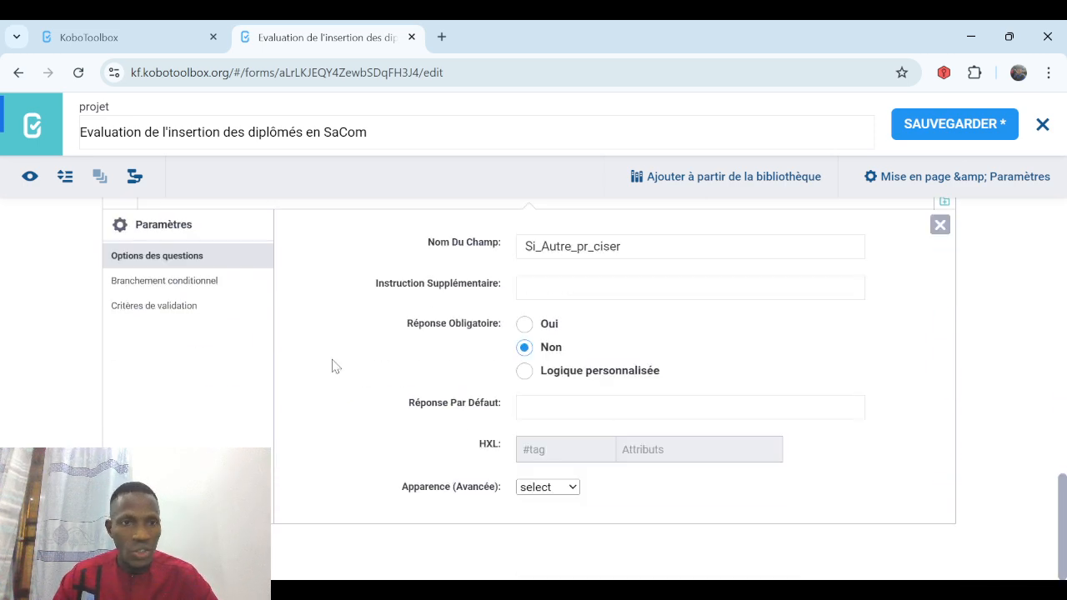
{"action": "left_click", "coordinate": [186, 283]}
{"action": "left_click", "coordinate": [608, 435]}
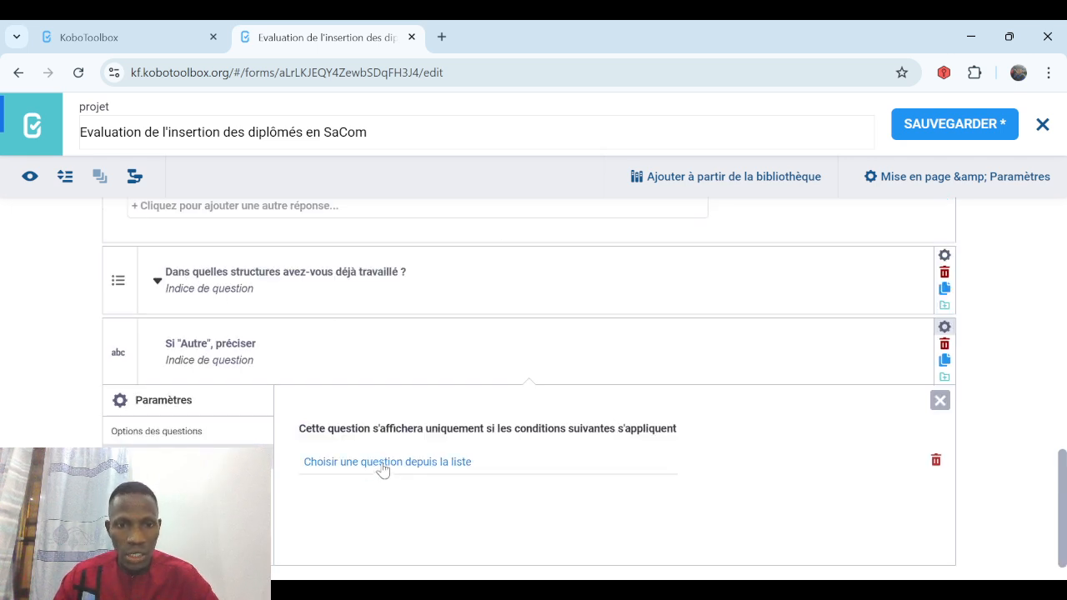
{"action": "left_click", "coordinate": [410, 467]}
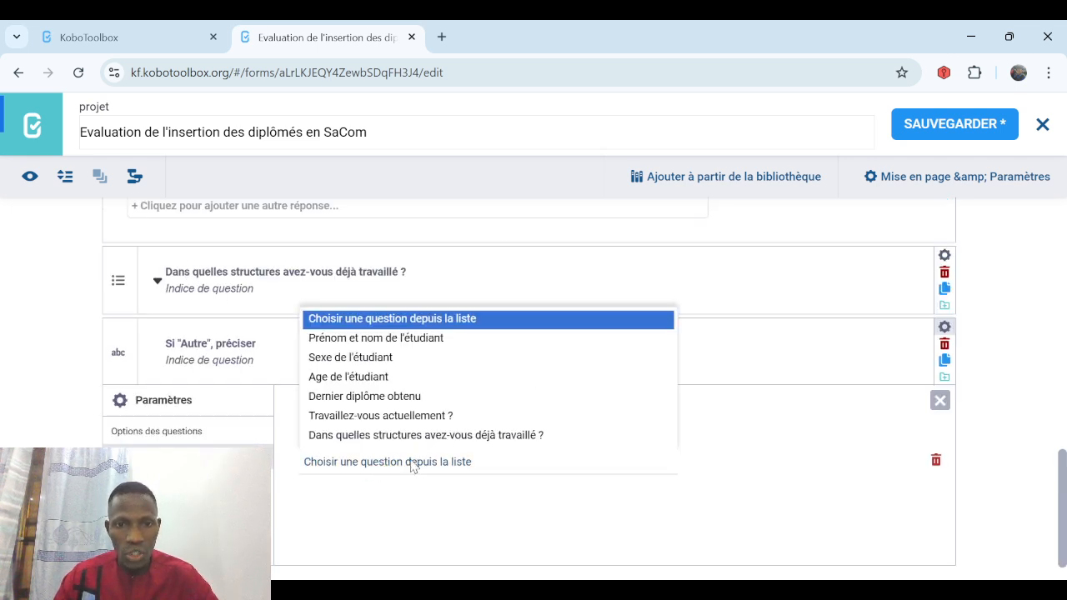
{"action": "left_click", "coordinate": [577, 435]}
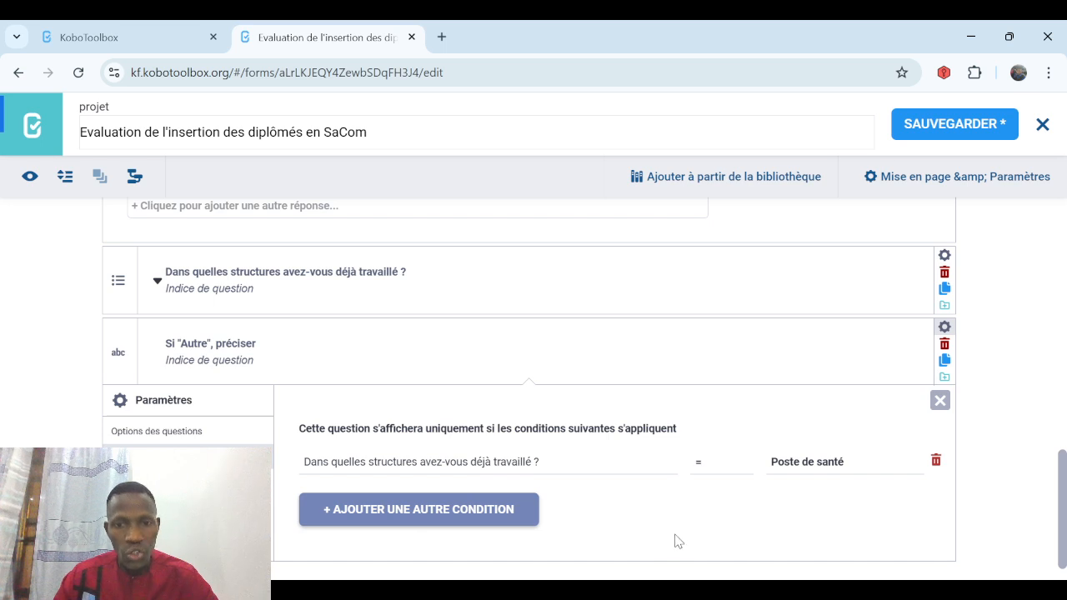
{"action": "left_click", "coordinate": [792, 471]}
{"action": "left_click", "coordinate": [790, 441]}
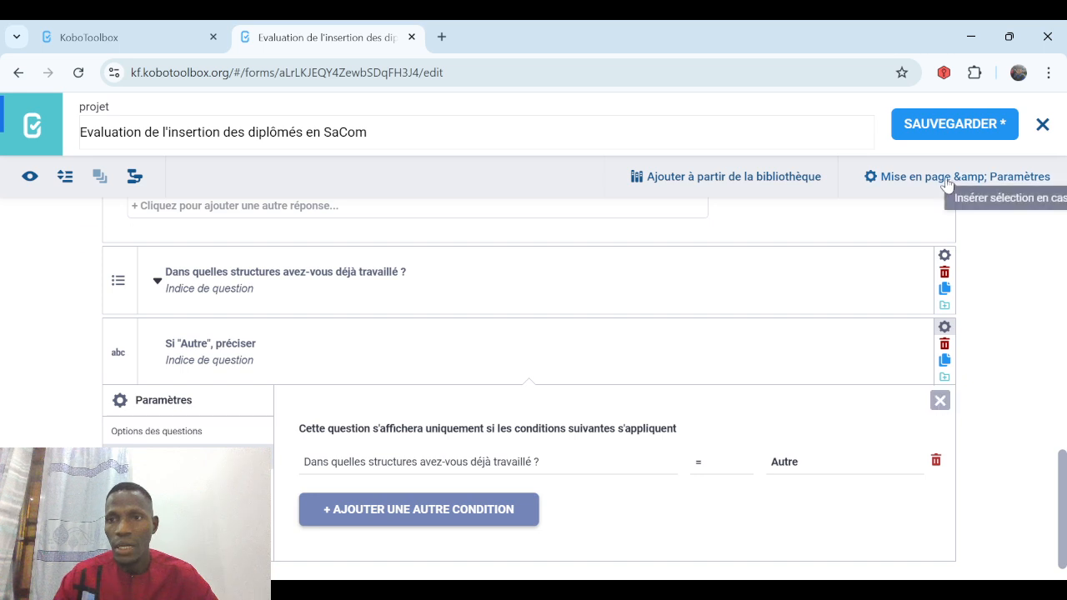
{"action": "left_click", "coordinate": [954, 123]}
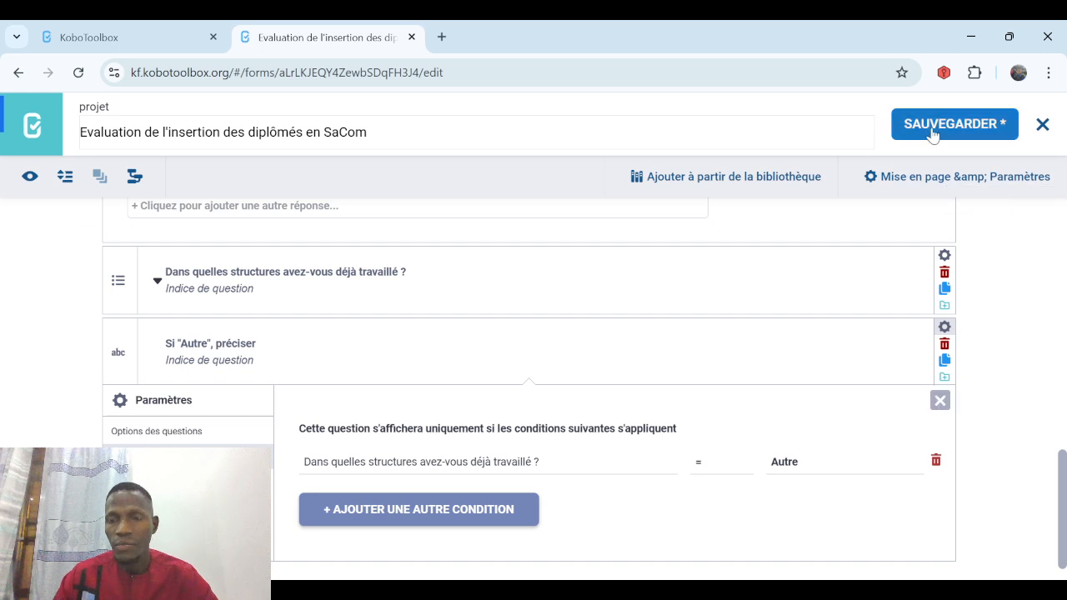
{"action": "left_click", "coordinate": [940, 400]}
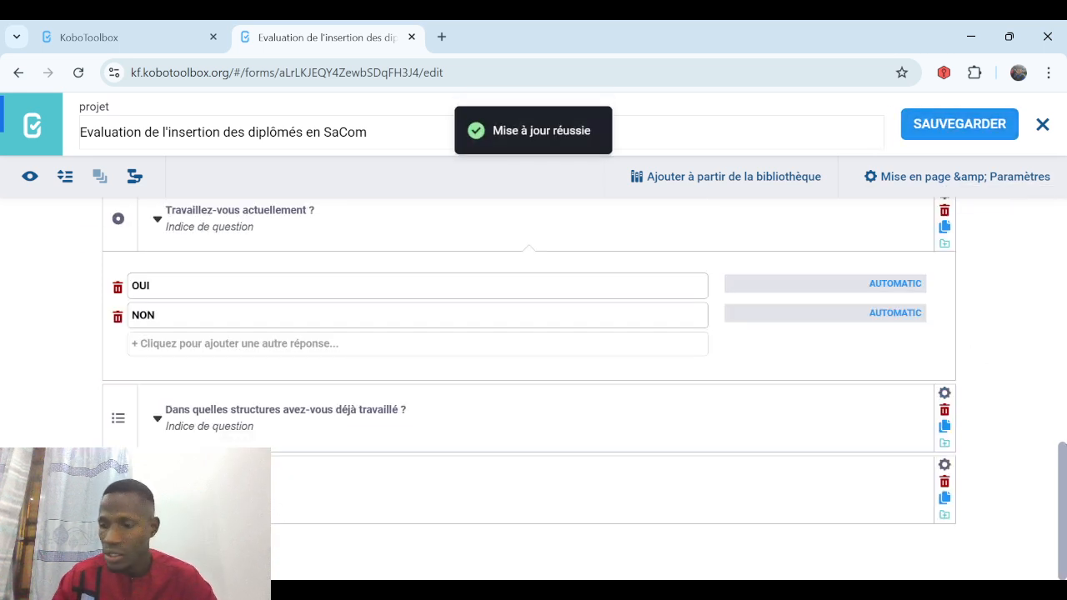
Add single-choice question 'Cherchez-vous un emploi ?' with answers OUI and NON.
{"action": "left_click", "coordinate": [118, 544]}
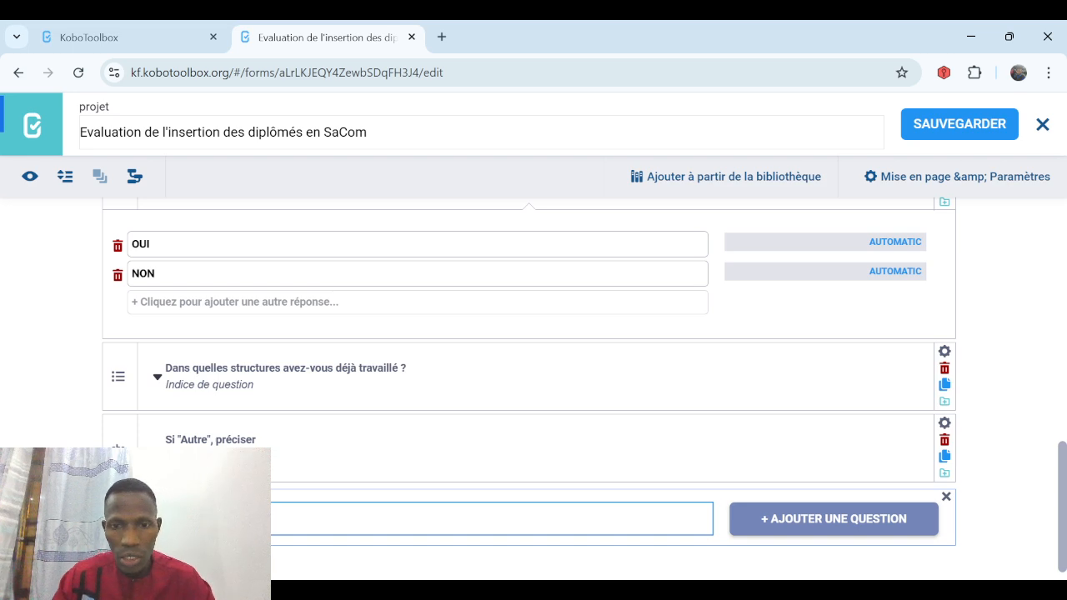
{"action": "left_click", "coordinate": [823, 528]}
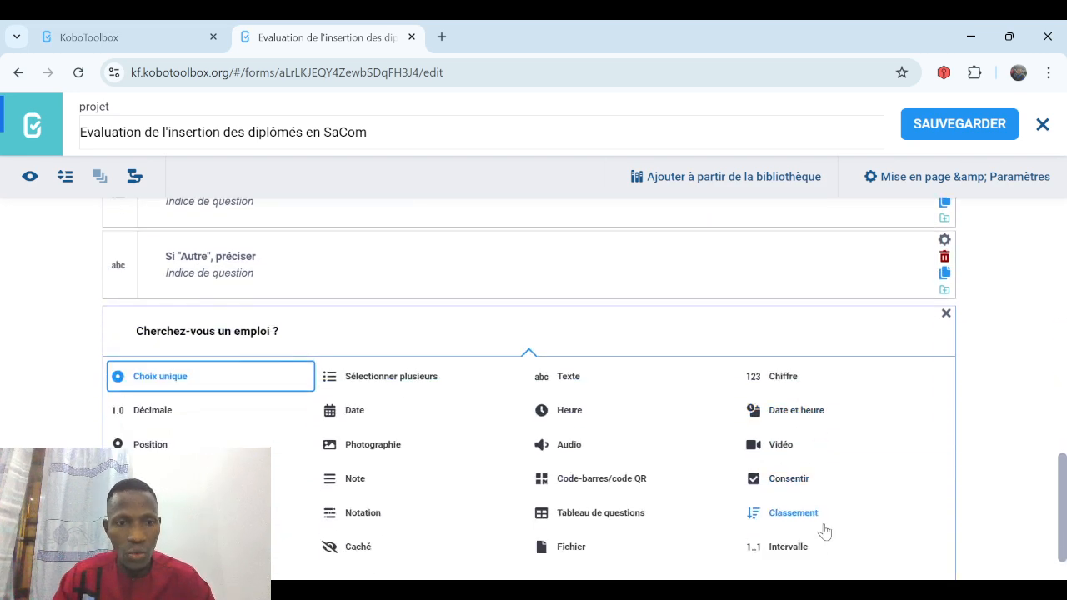
{"action": "left_click", "coordinate": [166, 375]}
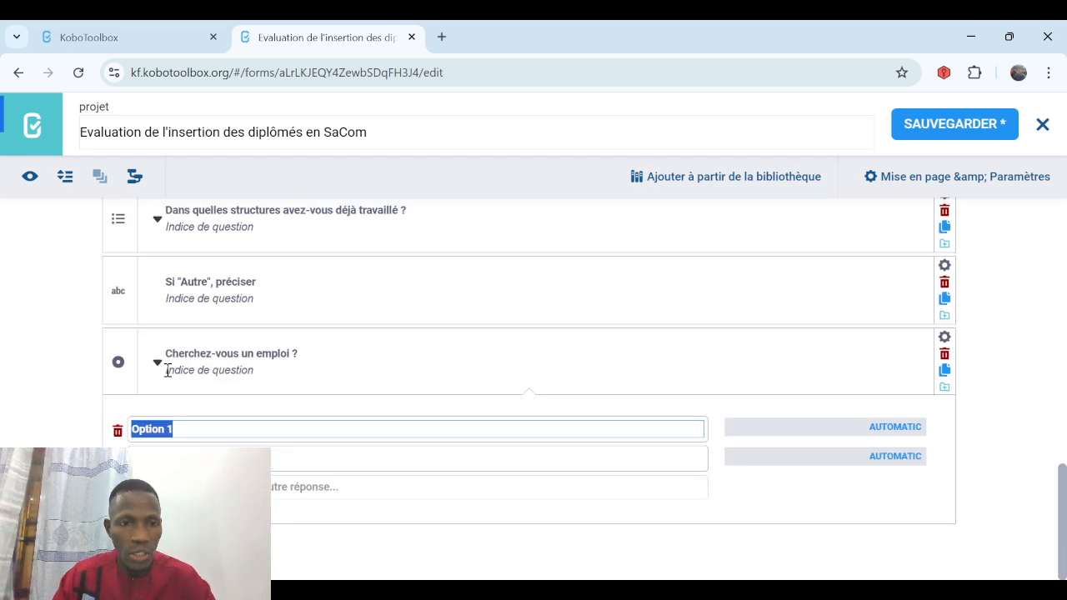
{"action": "type", "text": "OUI"}
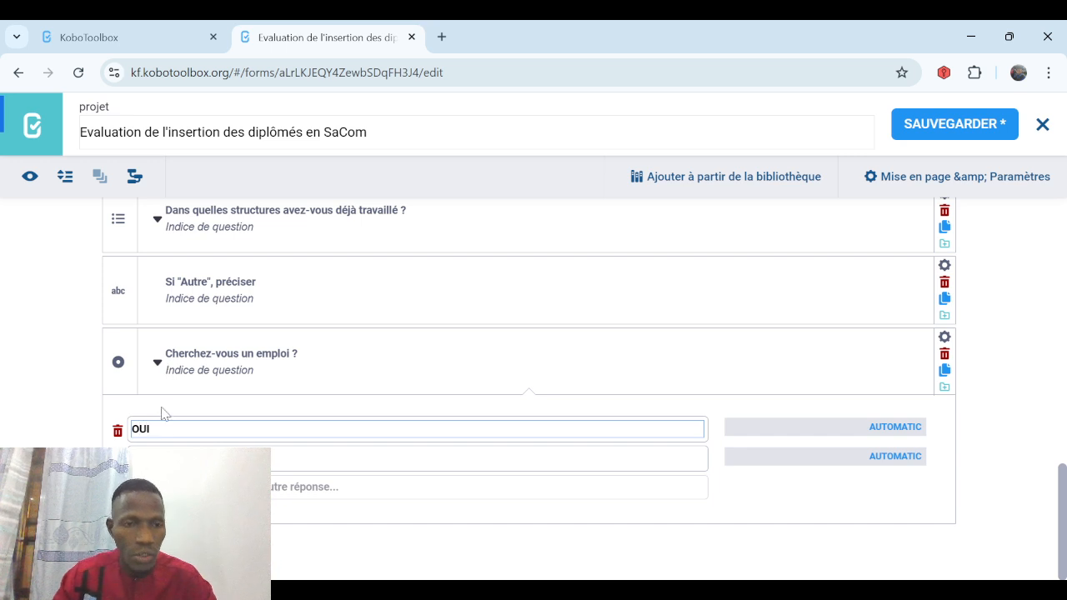
{"action": "key", "text": "Return"}
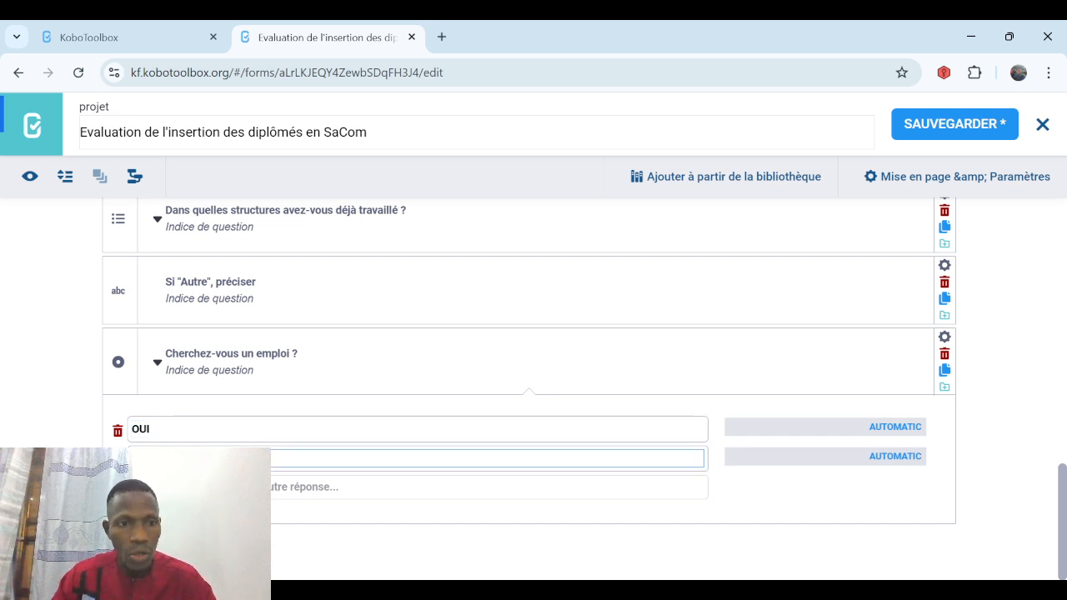
{"action": "key", "text": "Return"}
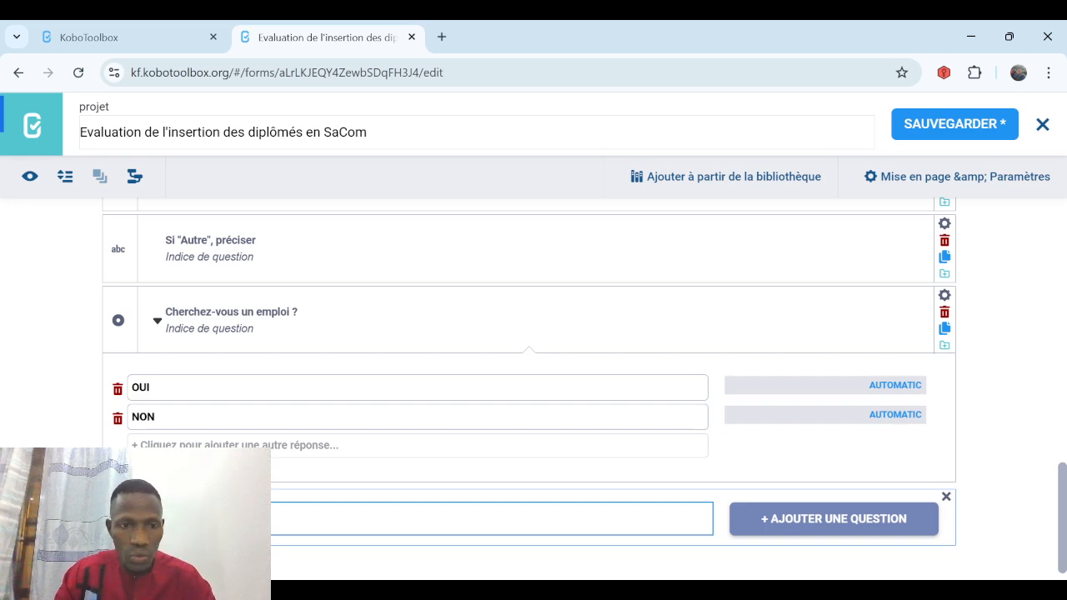
Add select-multiple question 'Quels postes visez-vous ?' with choices TSSC, CSC, CSE and CP.
{"action": "left_click", "coordinate": [791, 518]}
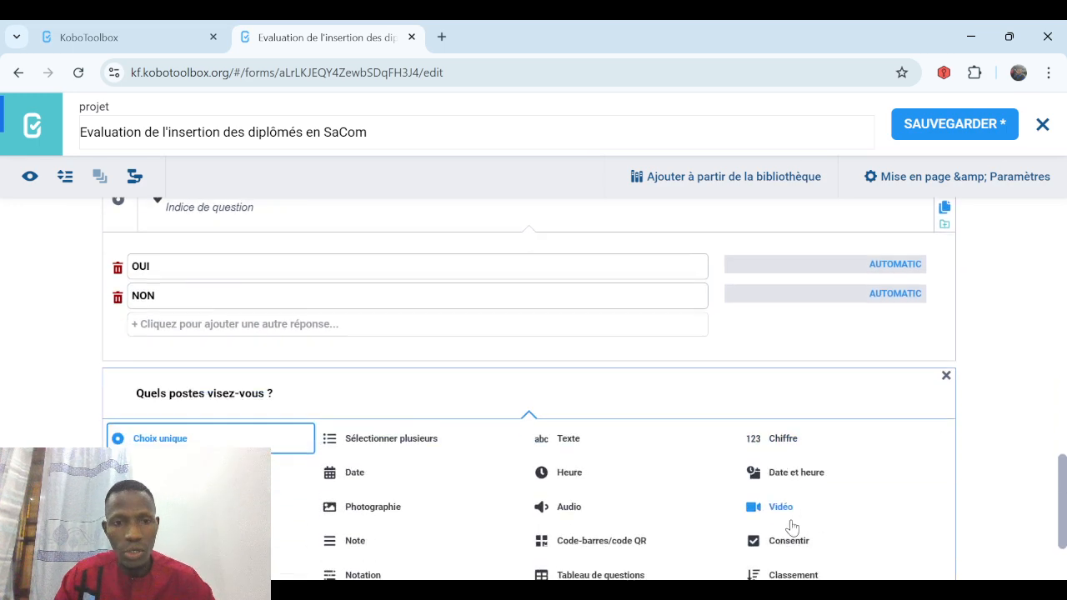
{"action": "left_click", "coordinate": [404, 379]}
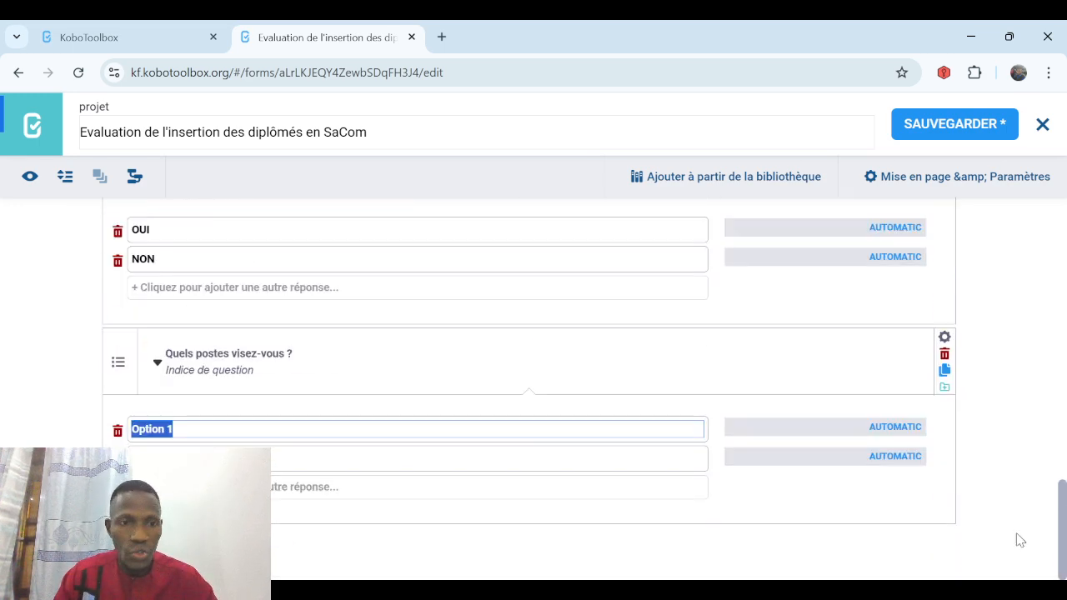
{"action": "type", "text": "TSSC"}
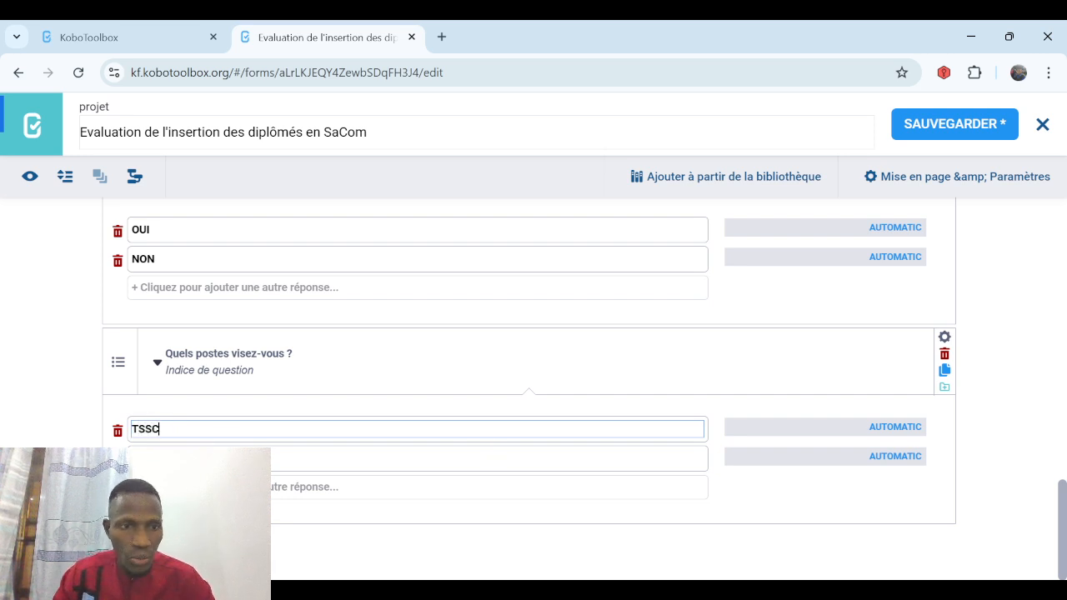
{"action": "key", "text": "Tab"}
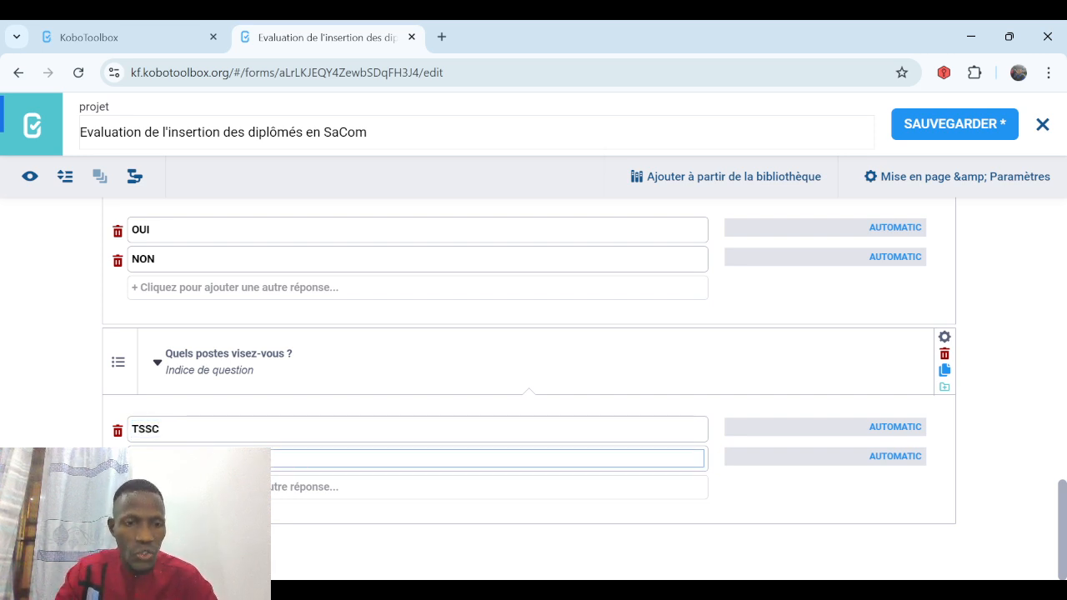
{"action": "key", "text": "Return"}
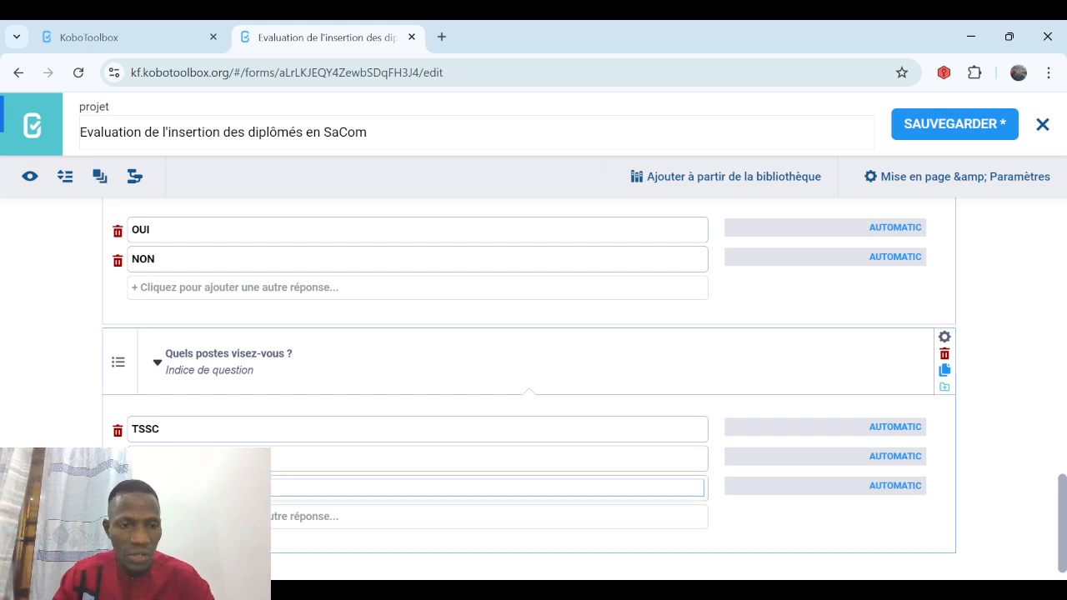
{"action": "key", "text": "Return"}
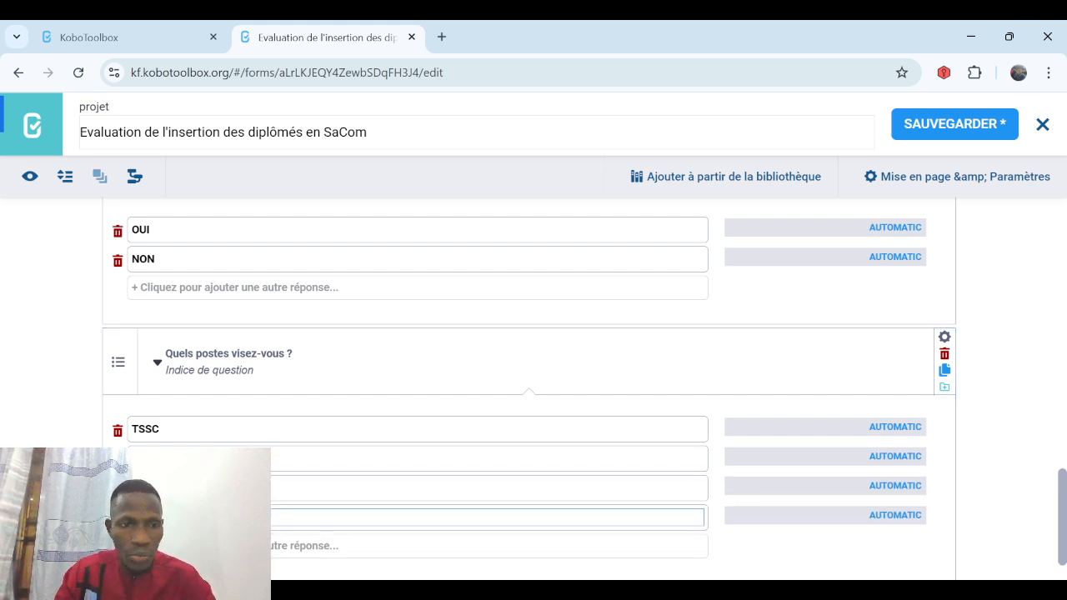
{"action": "key", "text": "Return"}
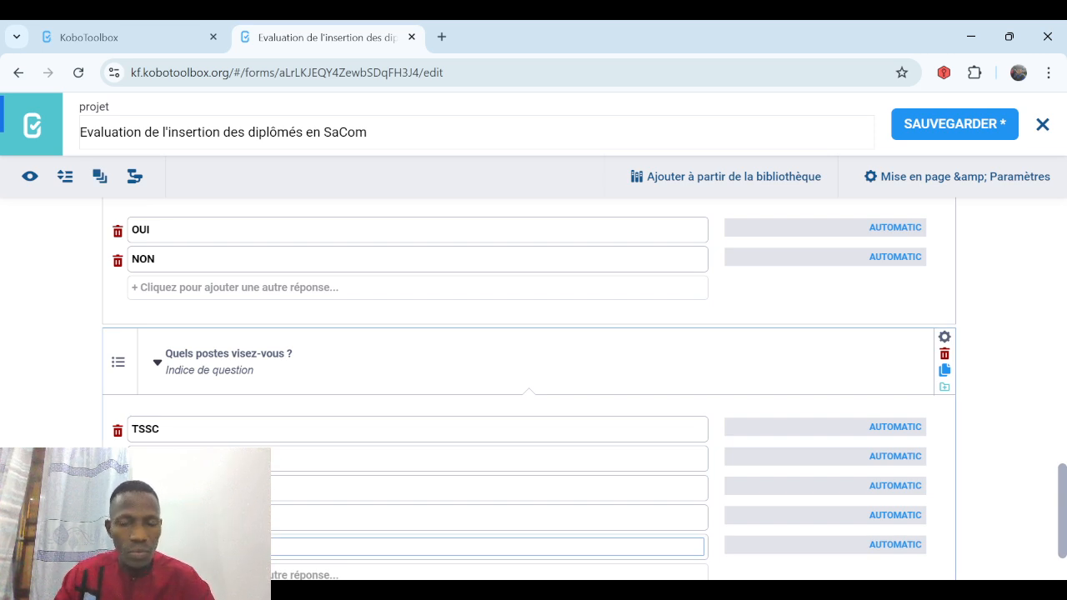
{"action": "scroll", "coordinate": [1015, 562], "scroll_direction": "down", "scroll_amount": 1}
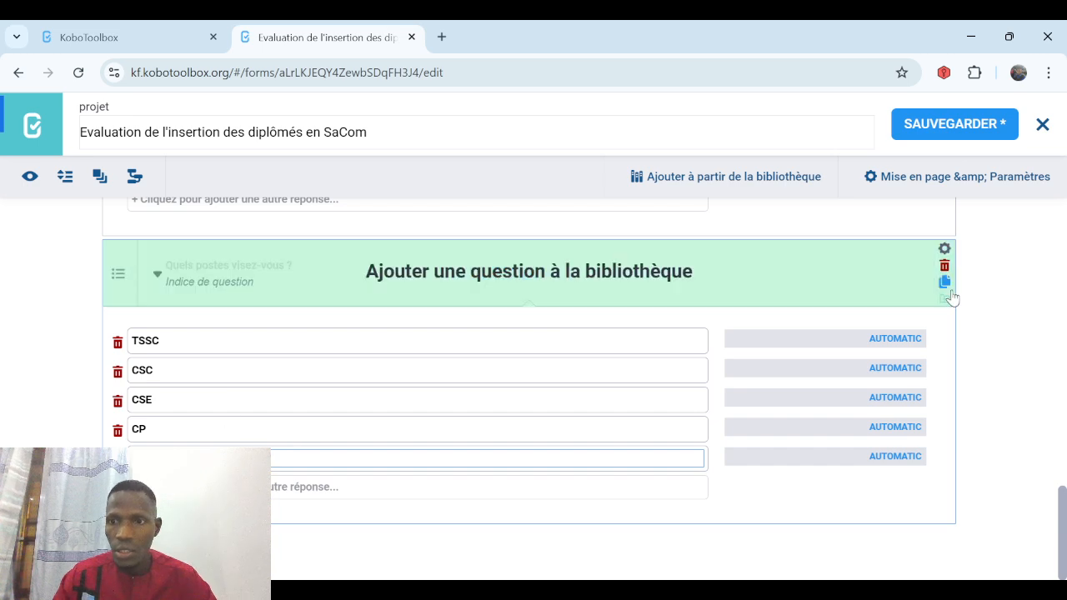
Set the postes question's validation code to count-selected(.)<=2.
{"action": "left_click", "coordinate": [943, 252]}
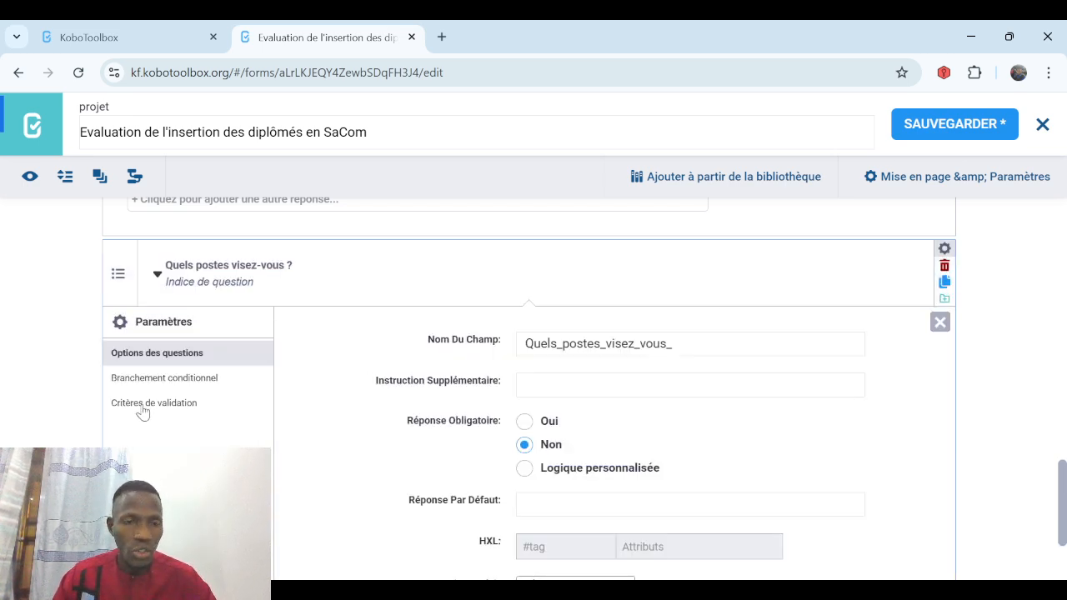
{"action": "left_click", "coordinate": [144, 409]}
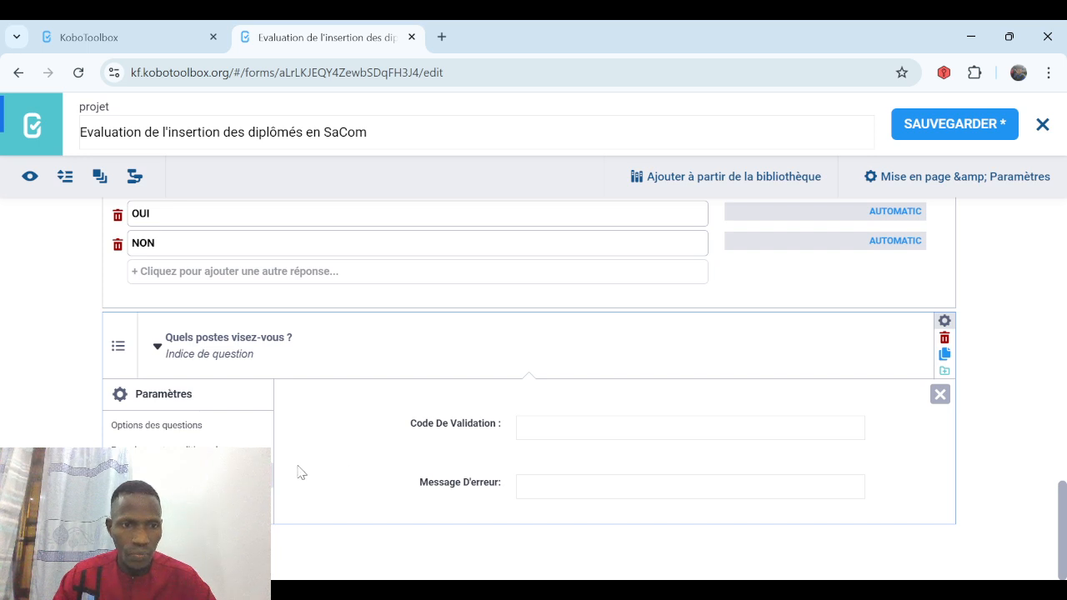
{"action": "left_click", "coordinate": [535, 427]}
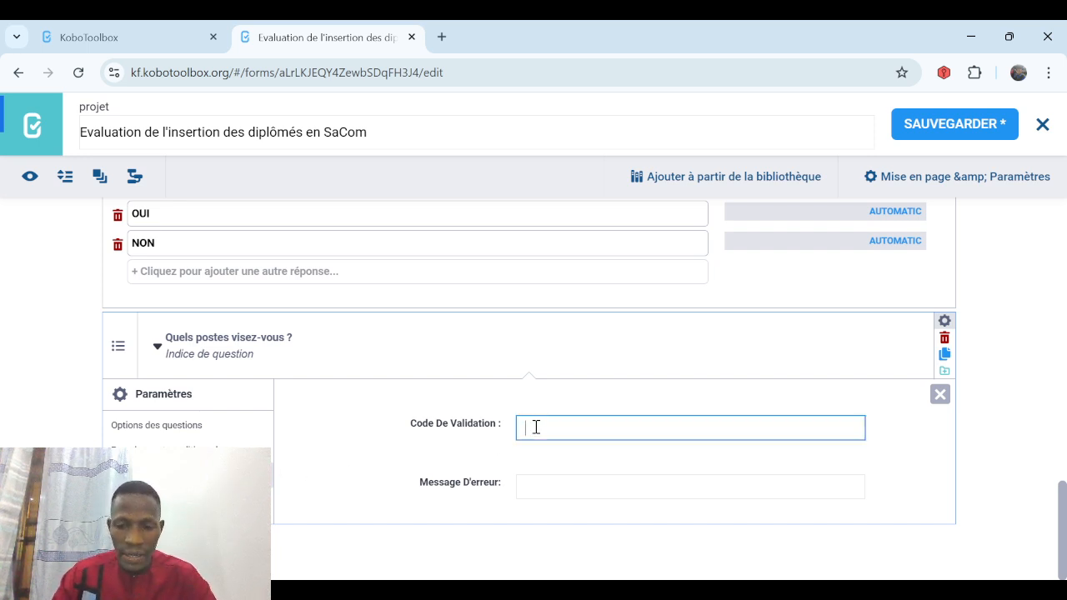
{"action": "type", "text": "."}
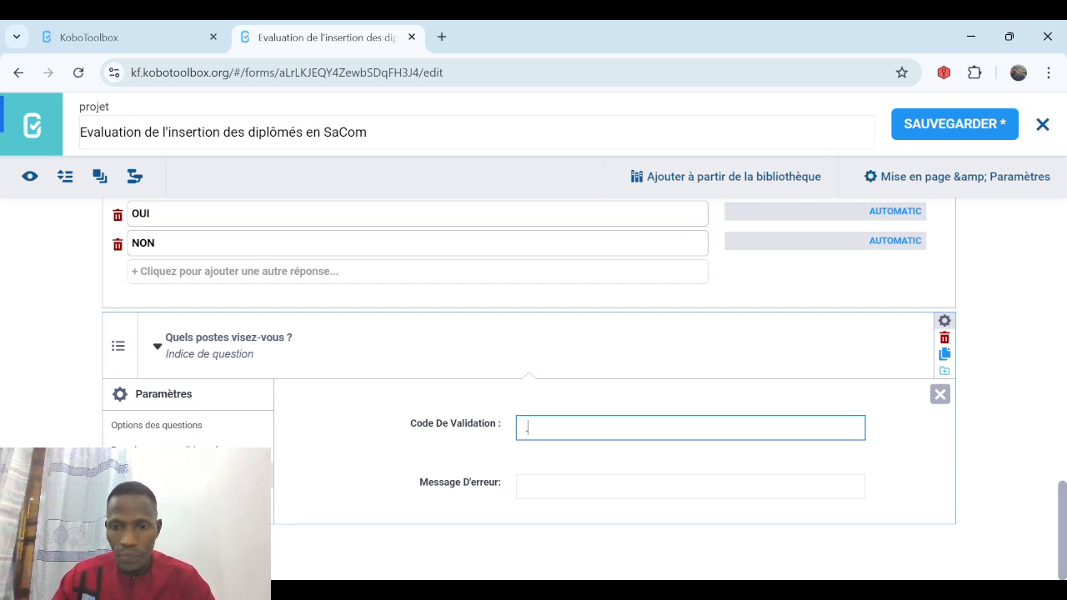
{"action": "key", "text": "alt+Tab"}
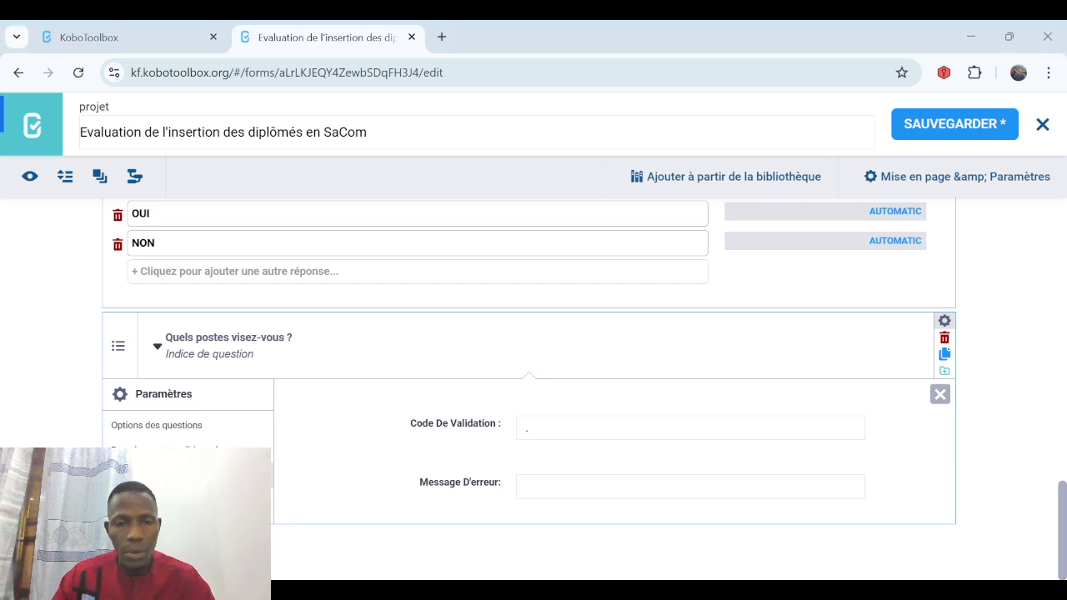
{"action": "key", "text": "alt+Tab"}
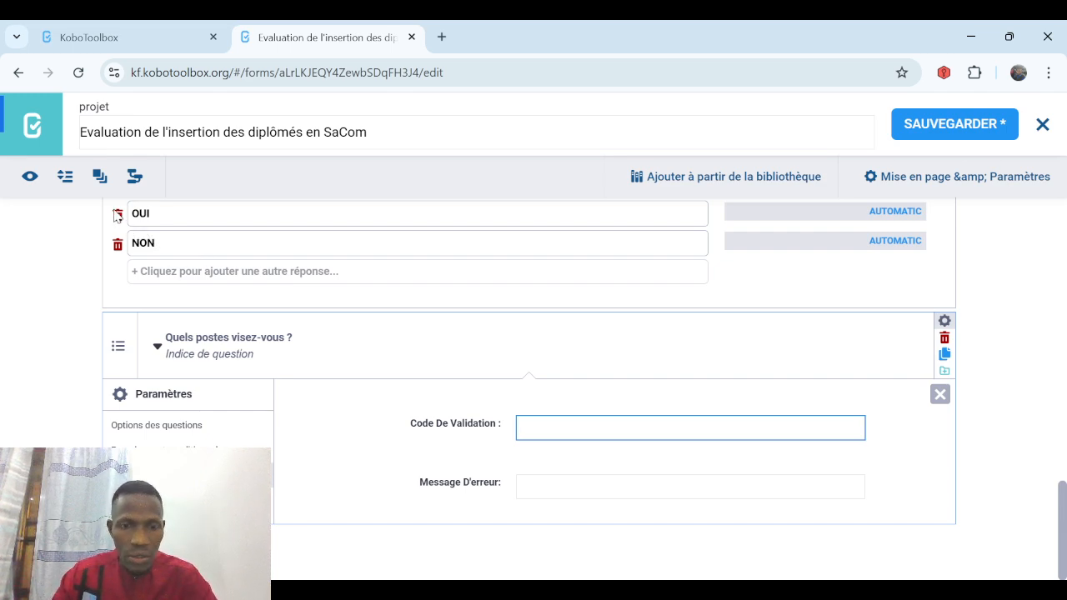
{"action": "type", "text": "COUN"}
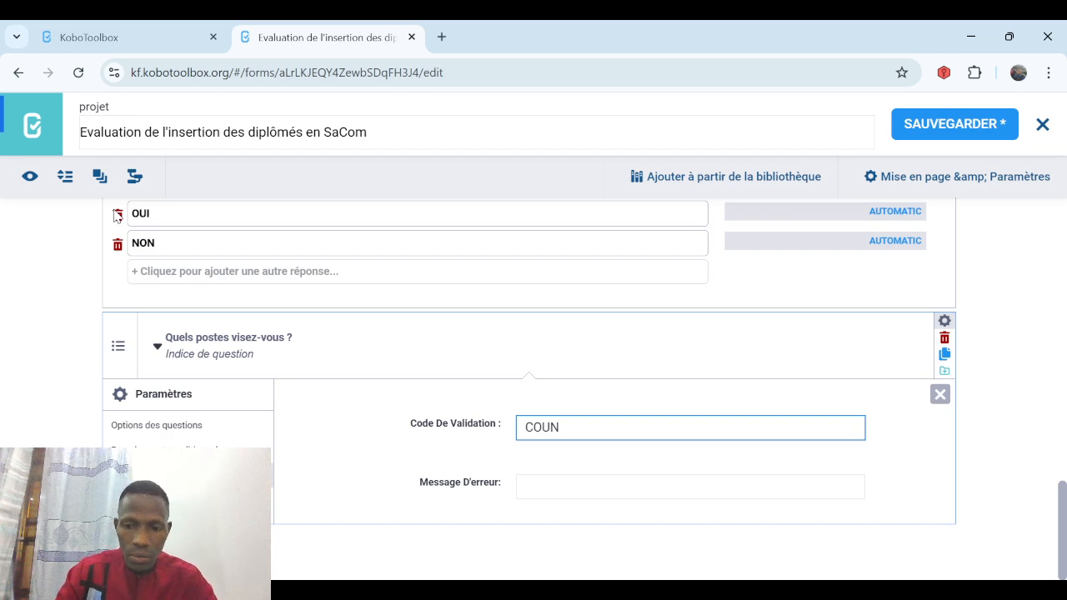
{"action": "key", "text": "BackSpace"}
{"action": "key", "text": "BackSpace"}
{"action": "key", "text": "BackSpace"}
{"action": "key", "text": "BackSpace"}
{"action": "type", "text": "co"}
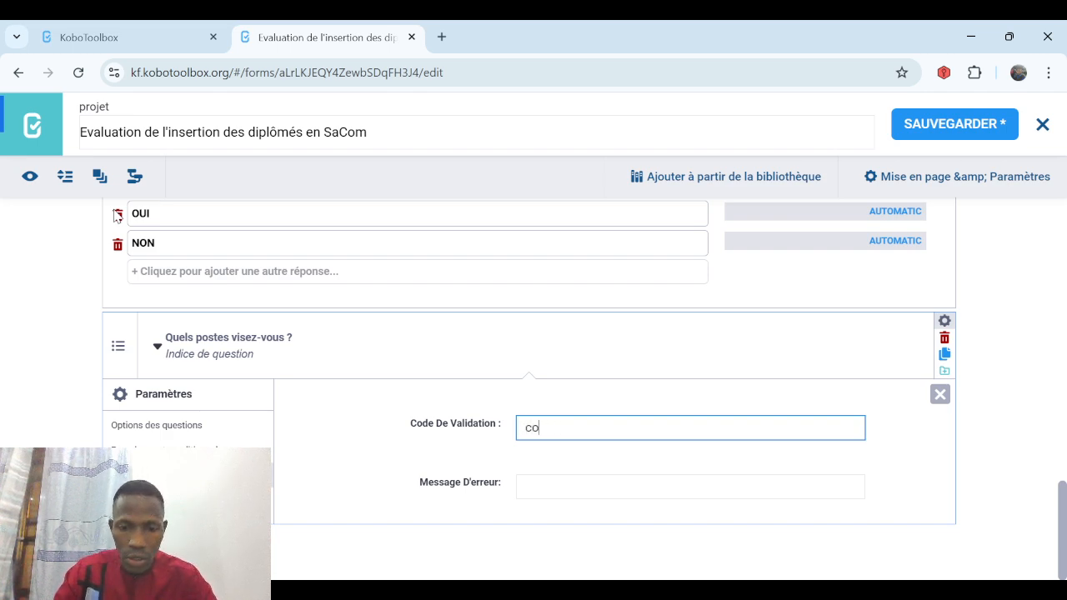
{"action": "type", "text": "unt-"}
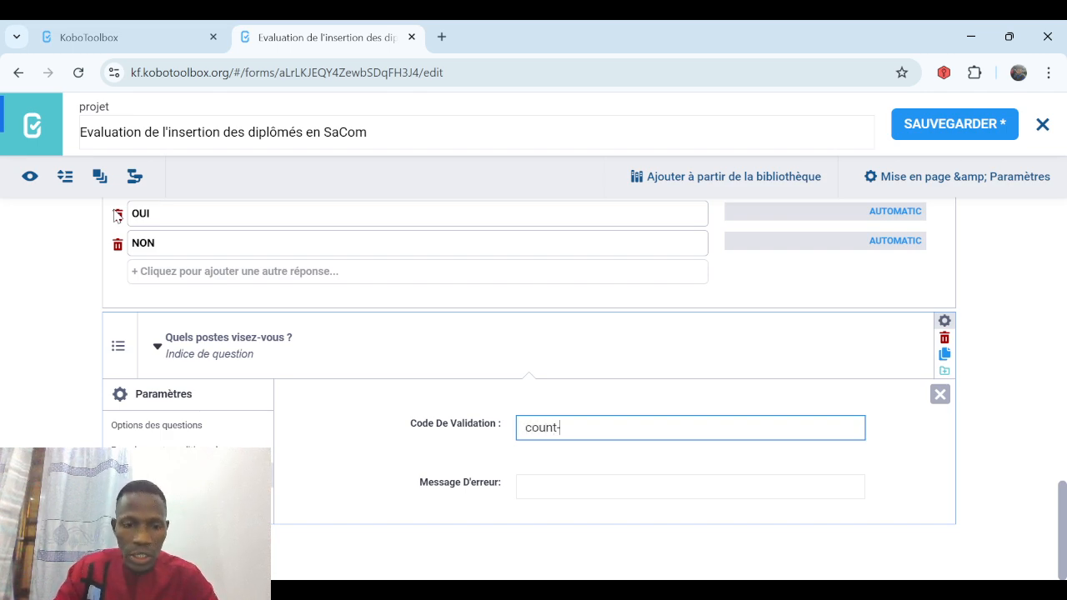
{"action": "type", "text": "select"}
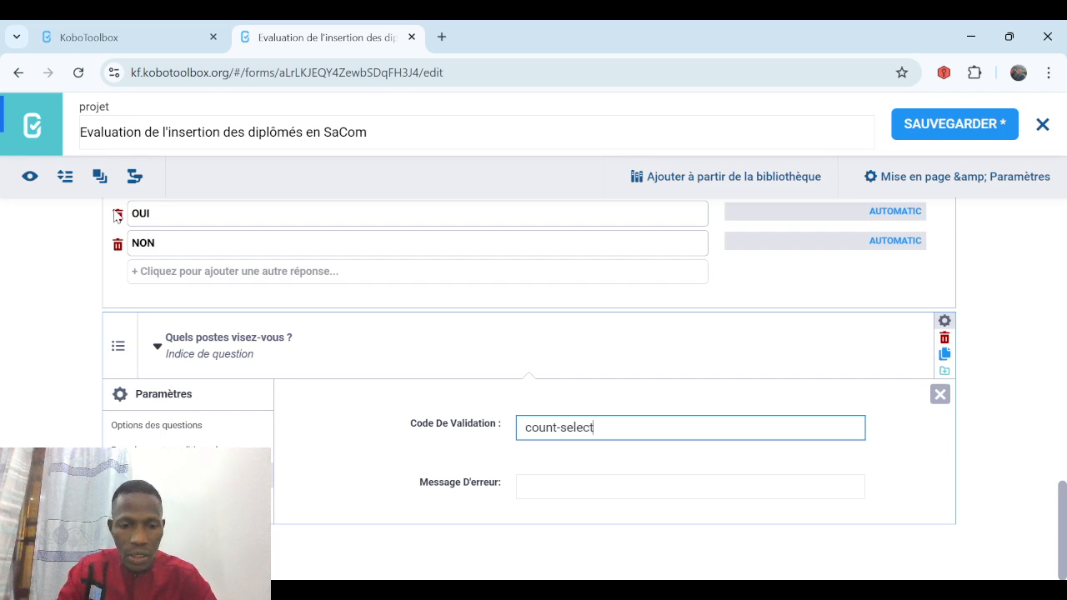
{"action": "type", "text": "ed("}
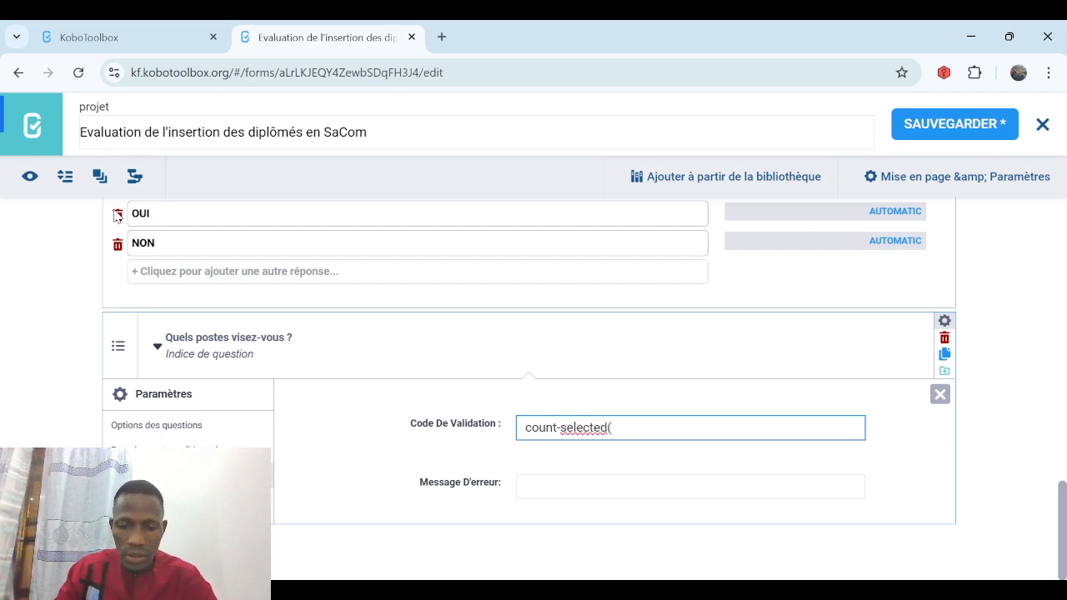
{"action": "type", "text": ".)"}
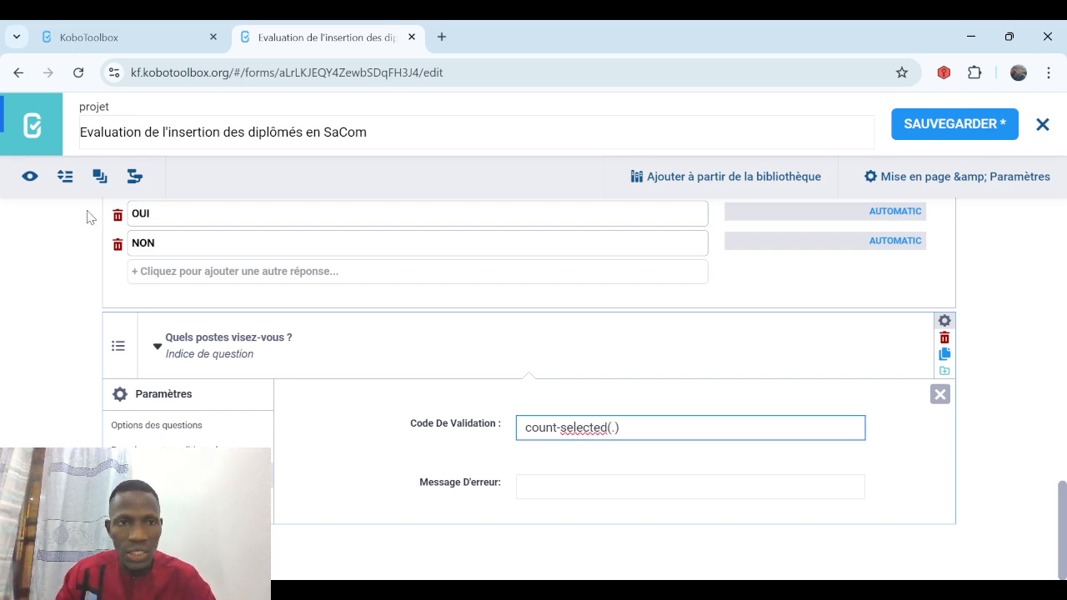
{"action": "type", "text": "<"}
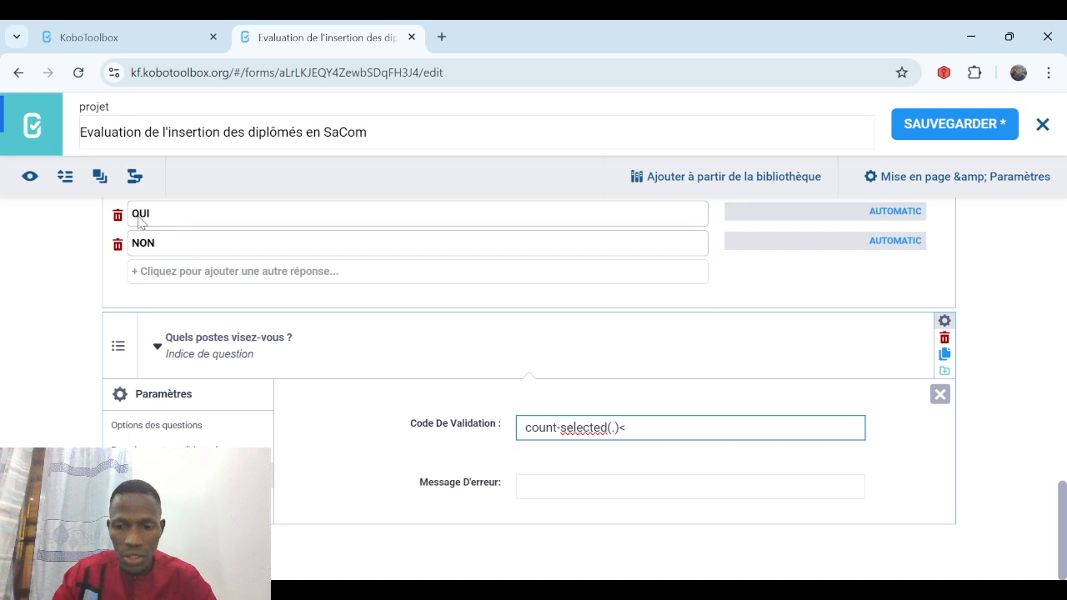
{"action": "type", "text": "=2"}
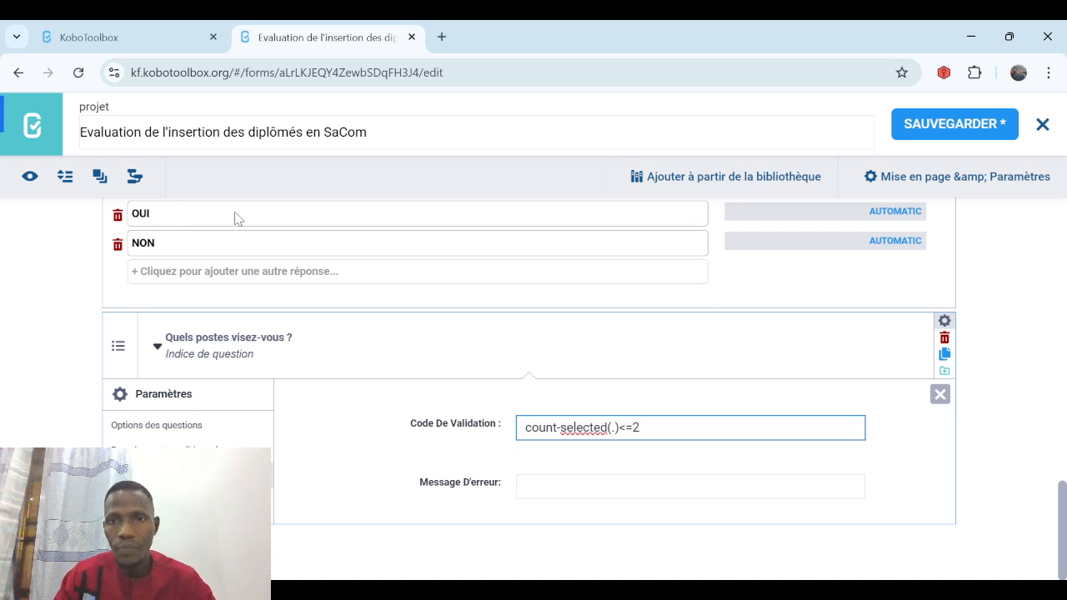
{"action": "key", "text": "alt+Tab"}
{"action": "key", "text": "alt+Tab"}
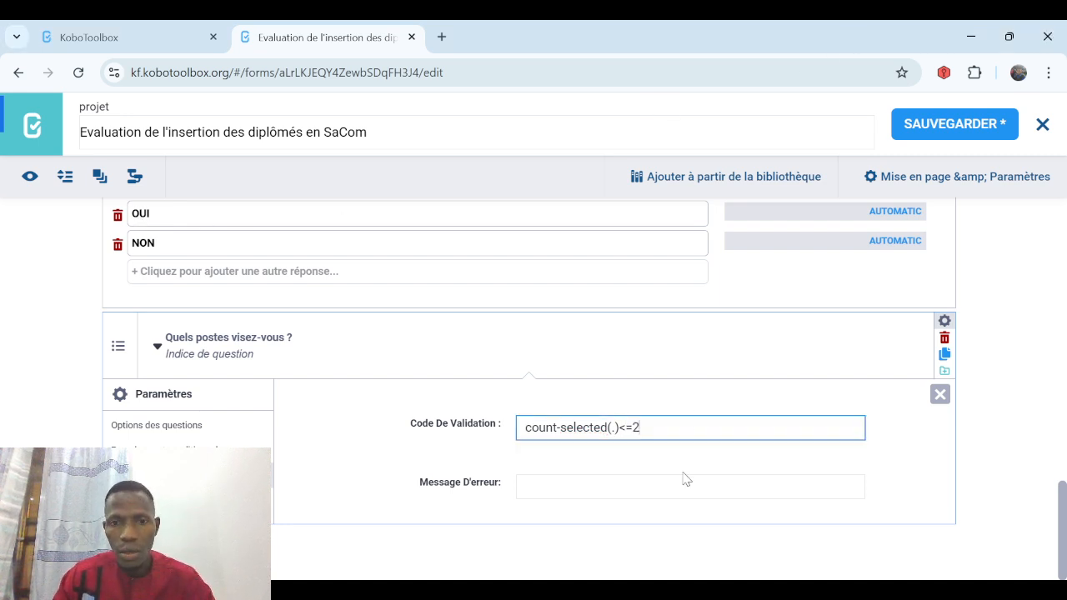
Add the error message 'Choisir les 2 que vous désirez le plus' and save.
{"action": "left_click", "coordinate": [541, 486]}
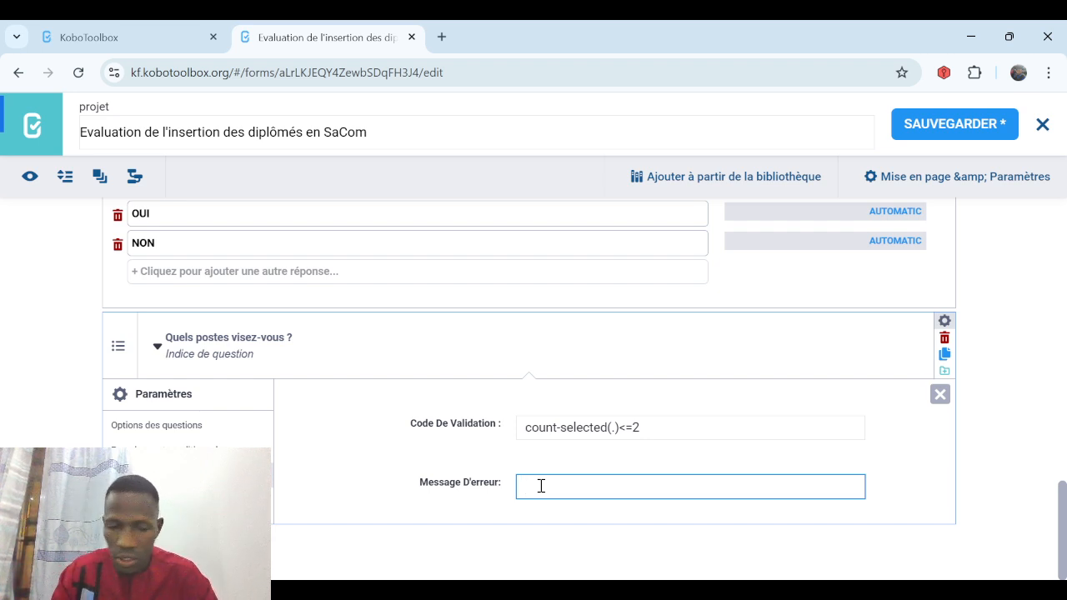
{"action": "type", "text": "Choisi"}
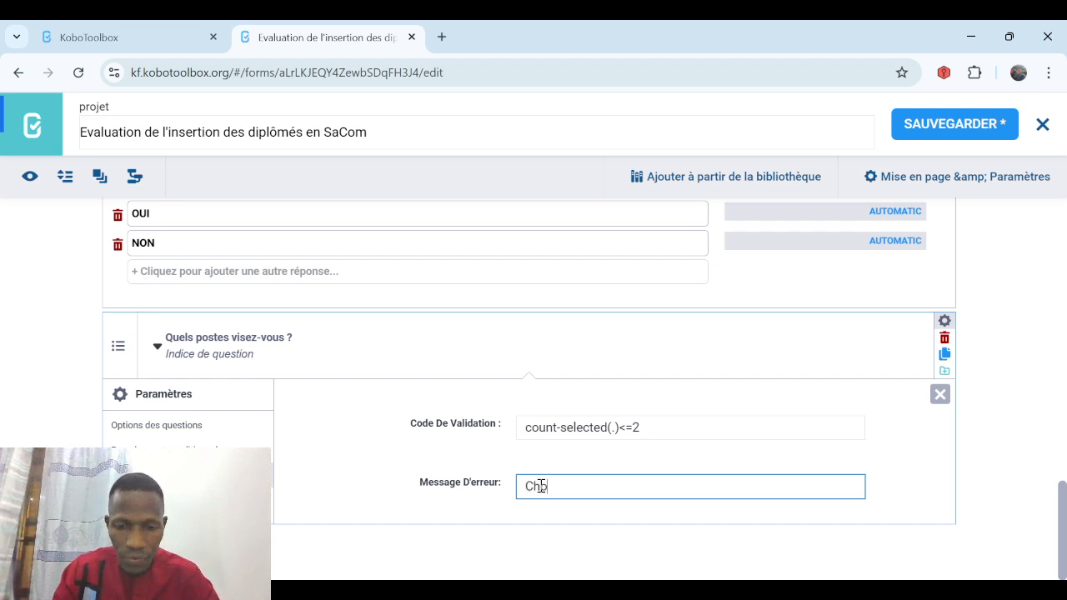
{"action": "type", "text": "r les "}
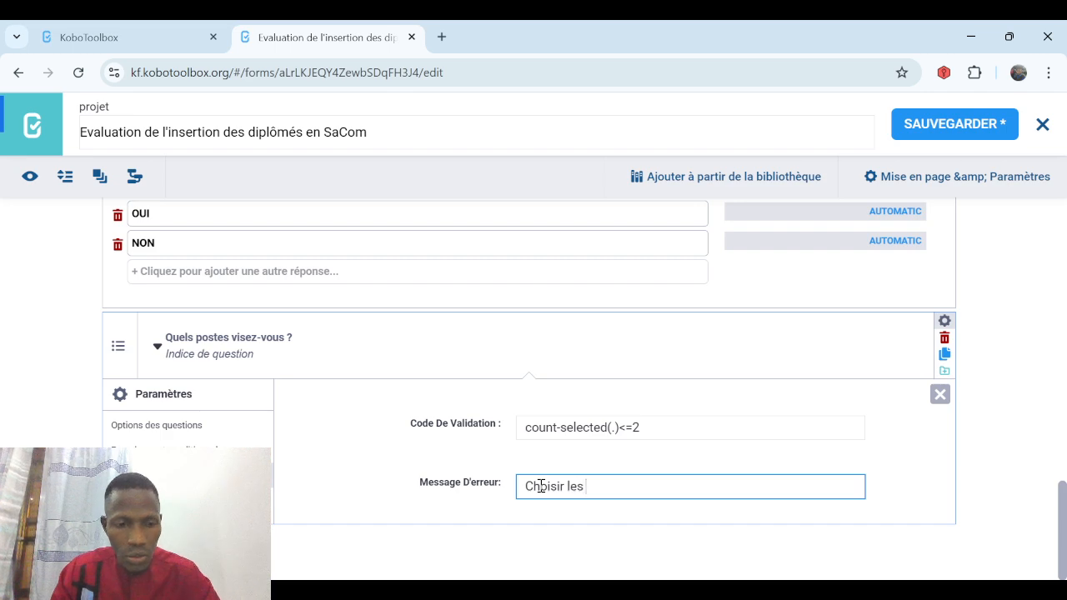
{"action": "type", "text": "2 que vo"}
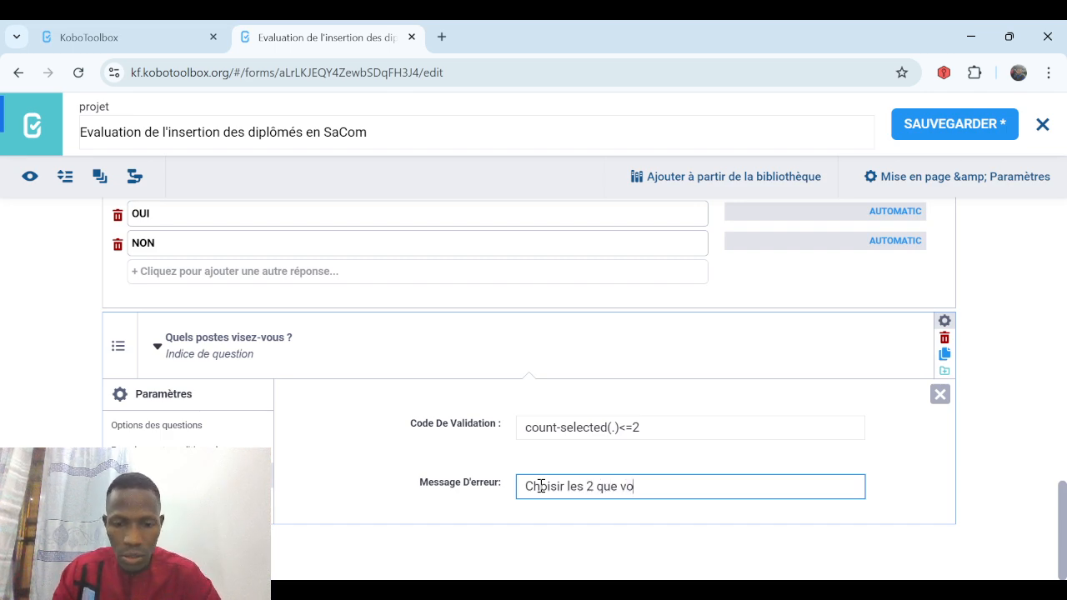
{"action": "type", "text": "us désire"}
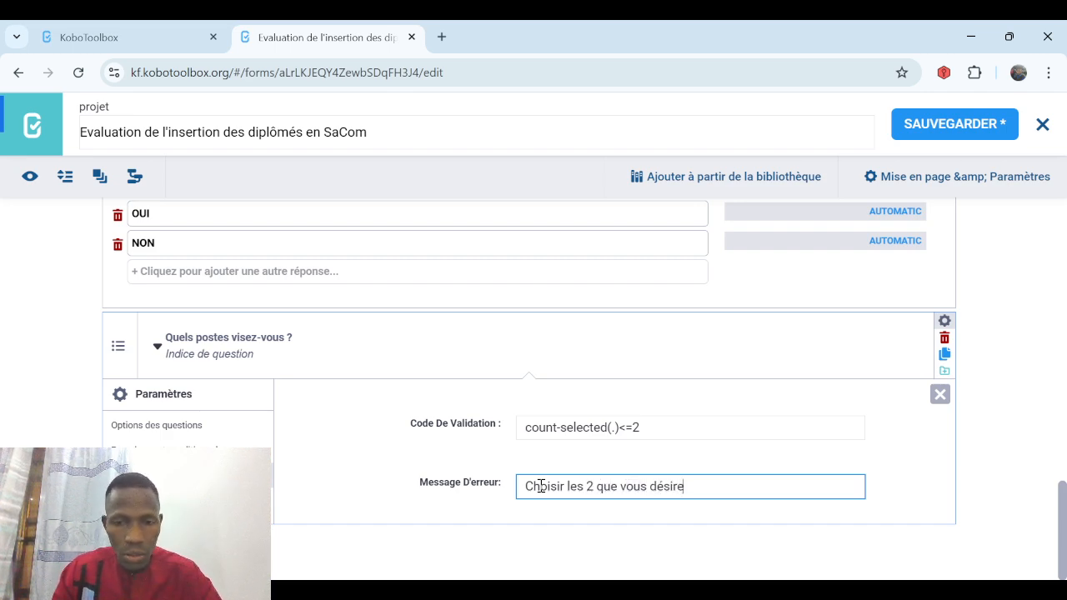
{"action": "type", "text": "z le plus"}
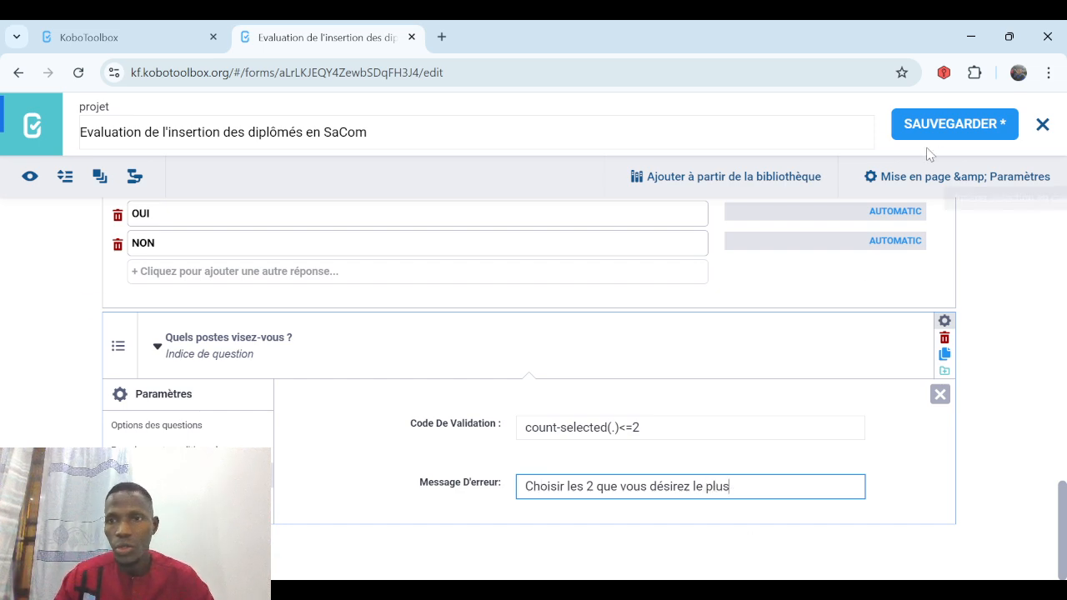
{"action": "left_click", "coordinate": [939, 128]}
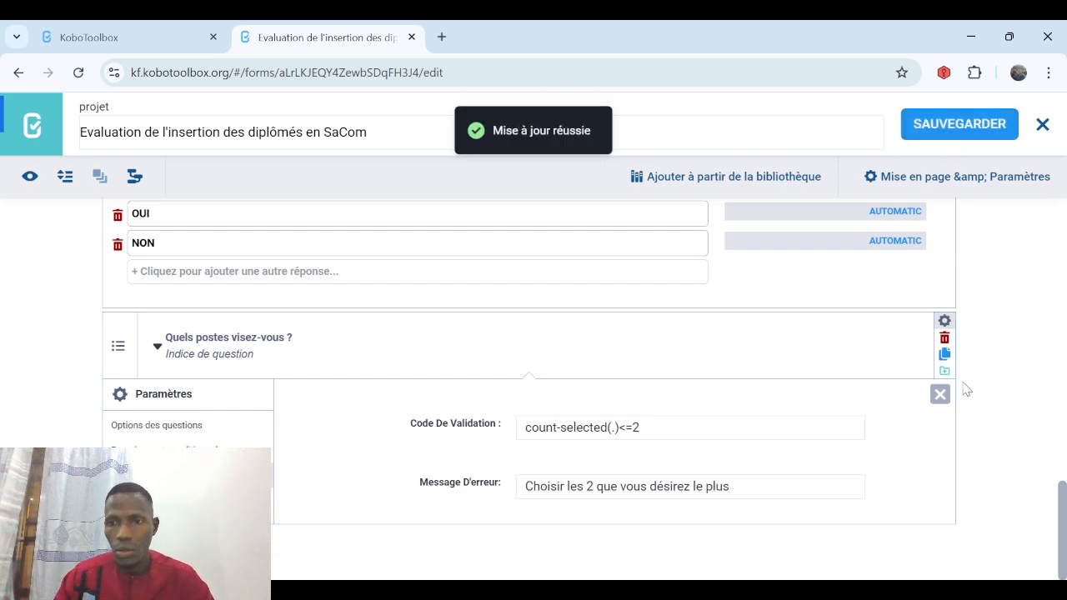
Add a Texte question 'Si "Autre", préciser' at the end of the form.
{"action": "left_click", "coordinate": [938, 397]}
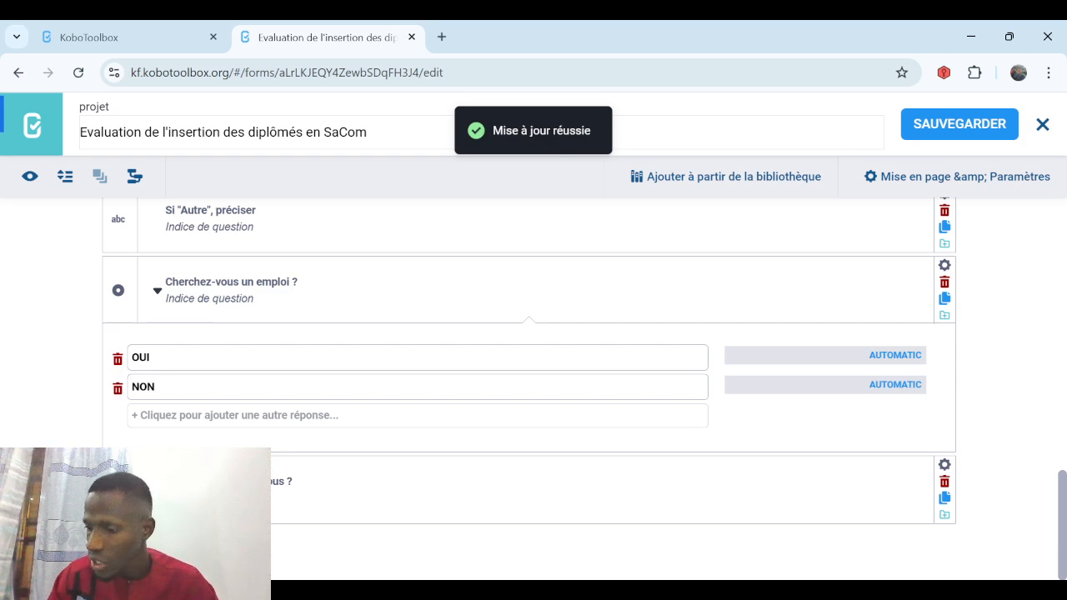
{"action": "left_click", "coordinate": [119, 547]}
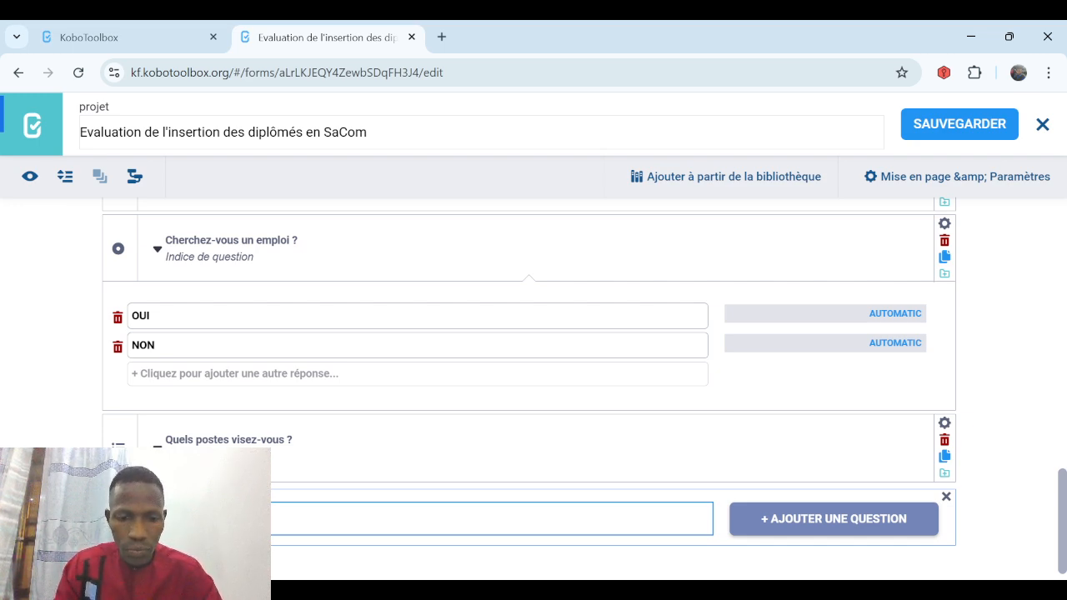
{"action": "left_click", "coordinate": [798, 517]}
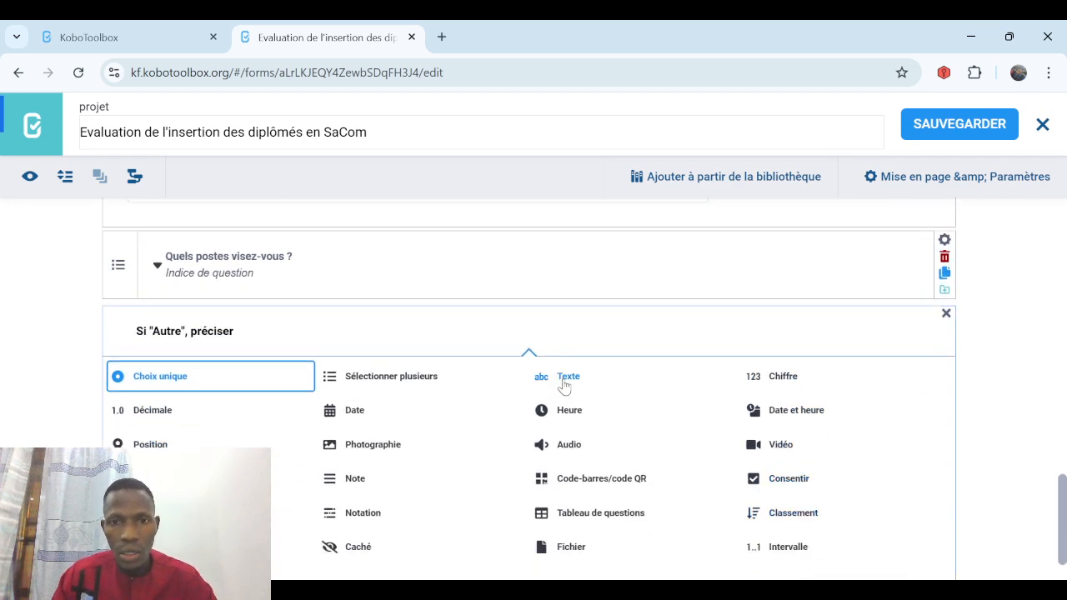
{"action": "left_click", "coordinate": [560, 379]}
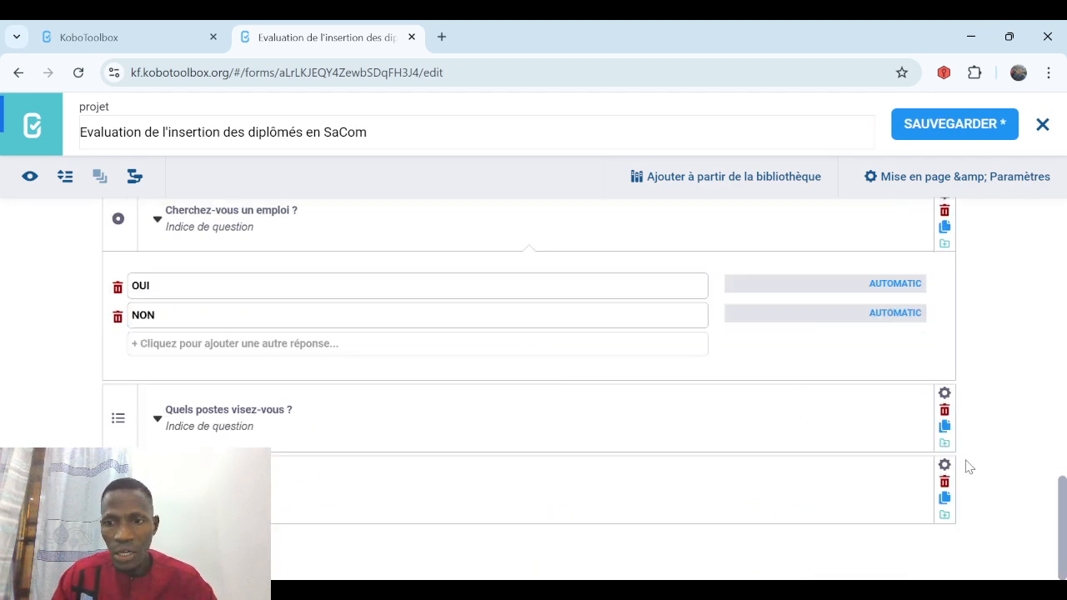
Show it only when 'Quels postes visez-vous ?' is answered Autre, and save the form.
{"action": "left_click", "coordinate": [944, 467]}
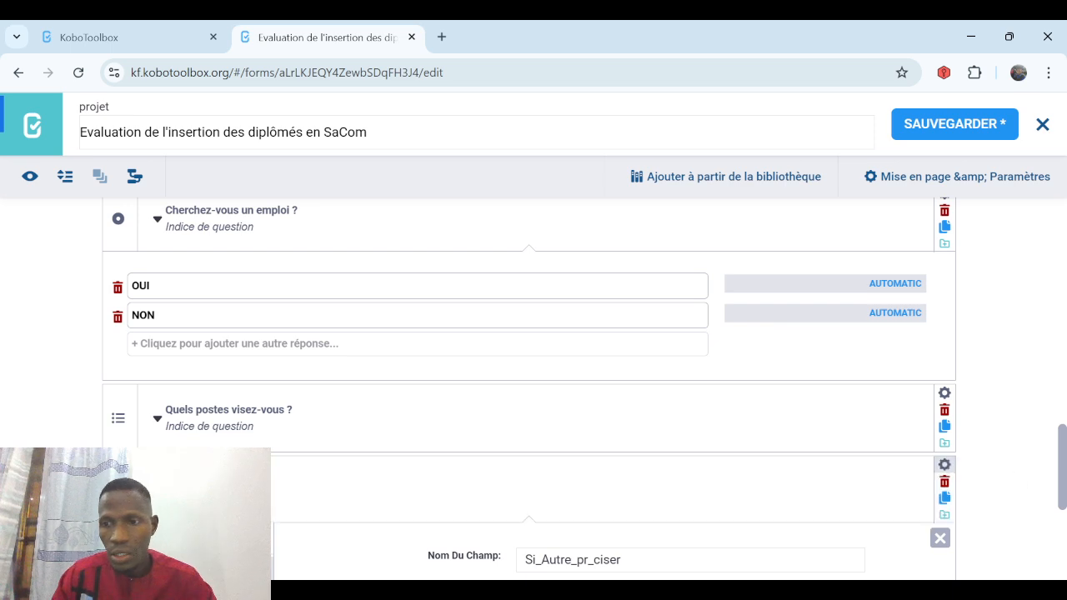
{"action": "scroll", "coordinate": [397, 388], "scroll_direction": "down", "scroll_amount": 4}
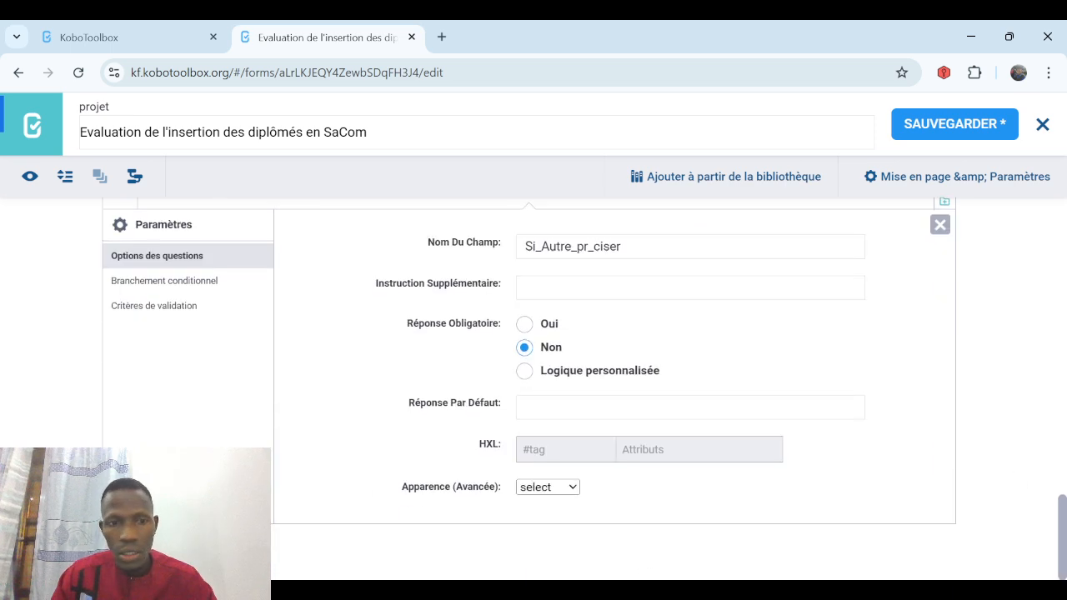
{"action": "left_click", "coordinate": [191, 285]}
{"action": "left_click", "coordinate": [583, 430]}
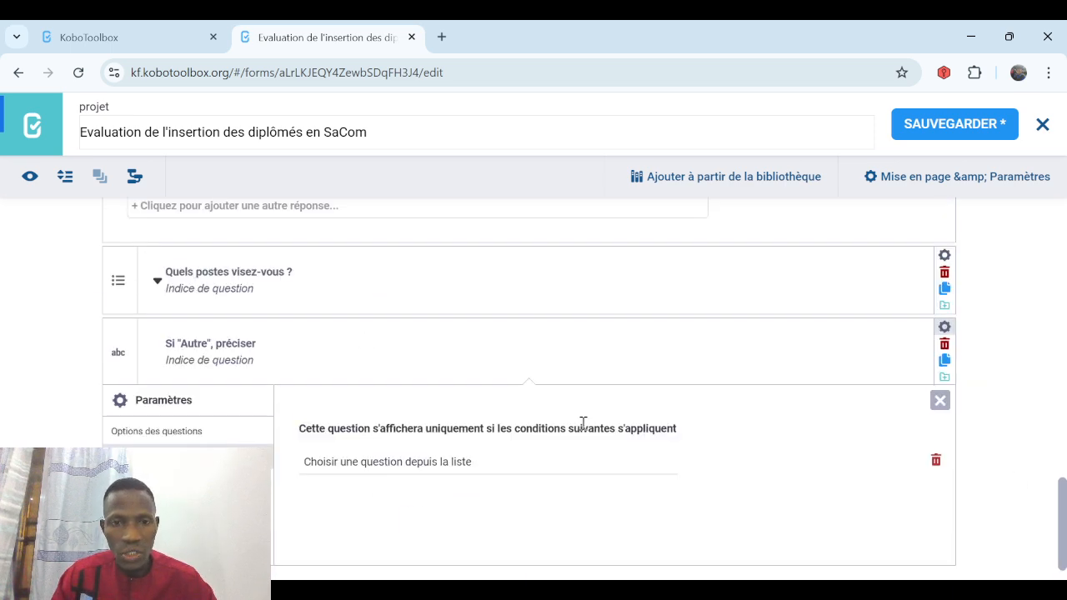
{"action": "left_click", "coordinate": [460, 470]}
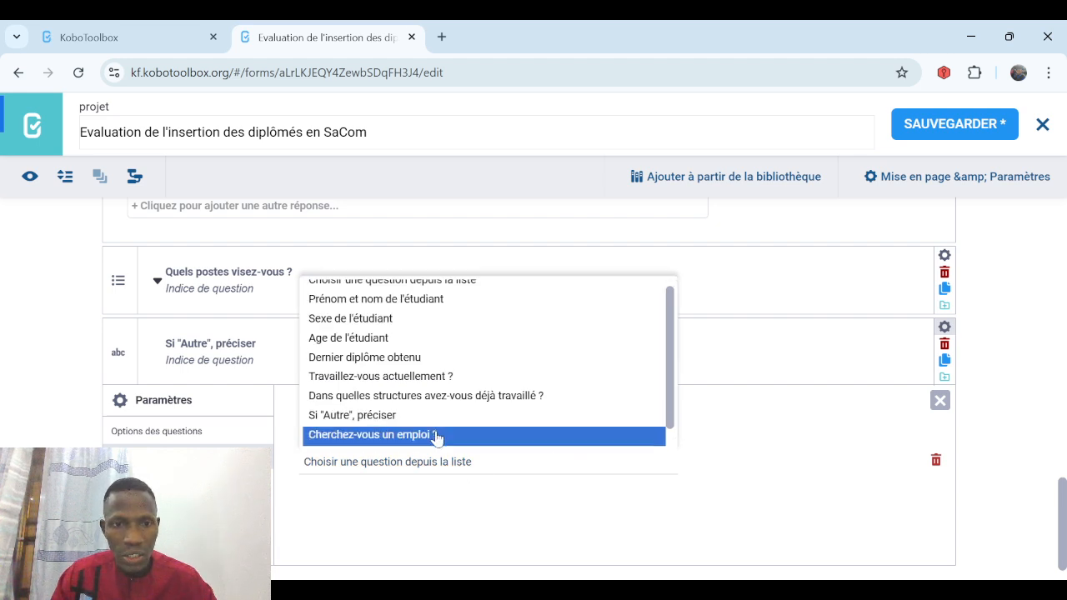
{"action": "scroll", "coordinate": [674, 438], "scroll_direction": "down", "scroll_amount": 1}
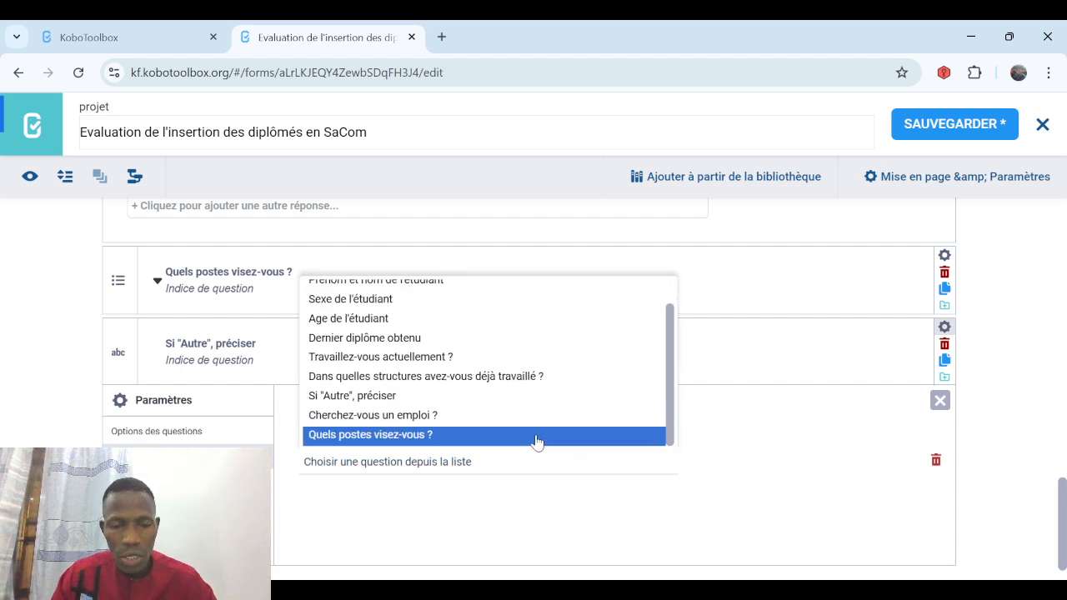
{"action": "left_click", "coordinate": [443, 437]}
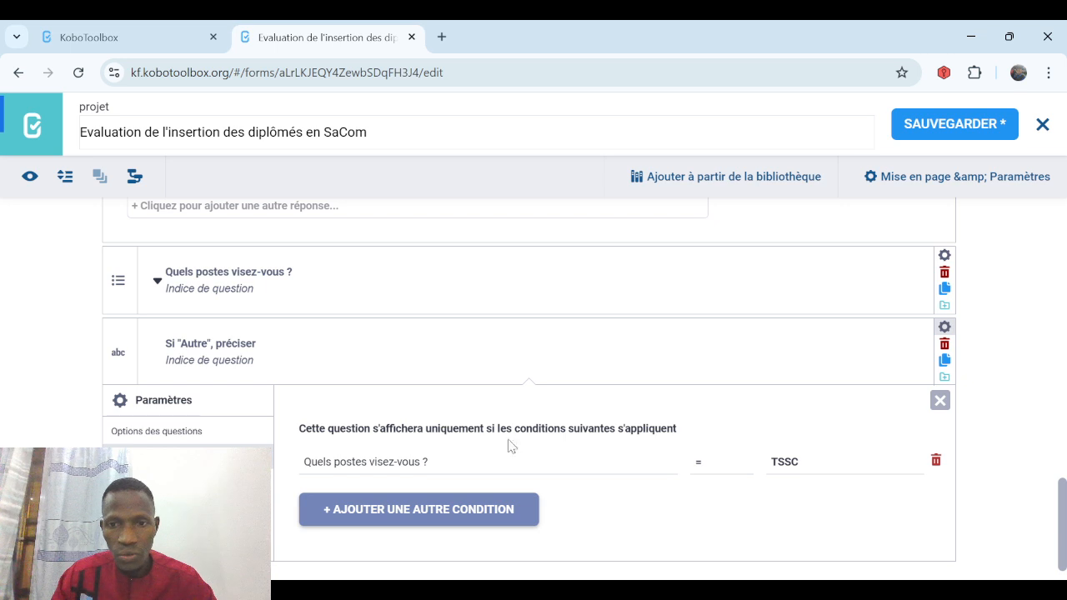
{"action": "left_click", "coordinate": [790, 461]}
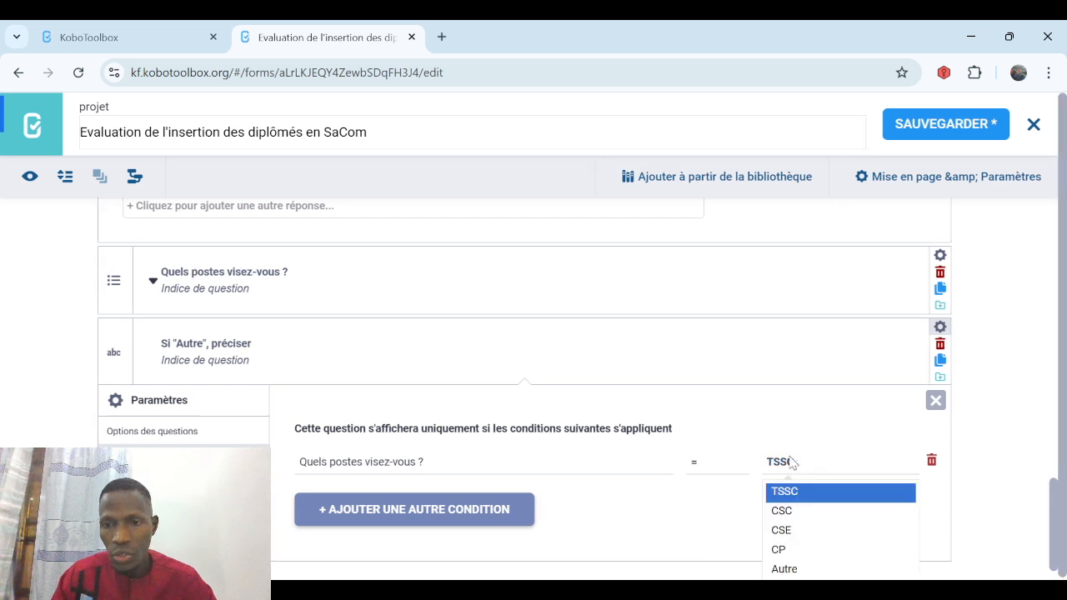
{"action": "left_click", "coordinate": [796, 569]}
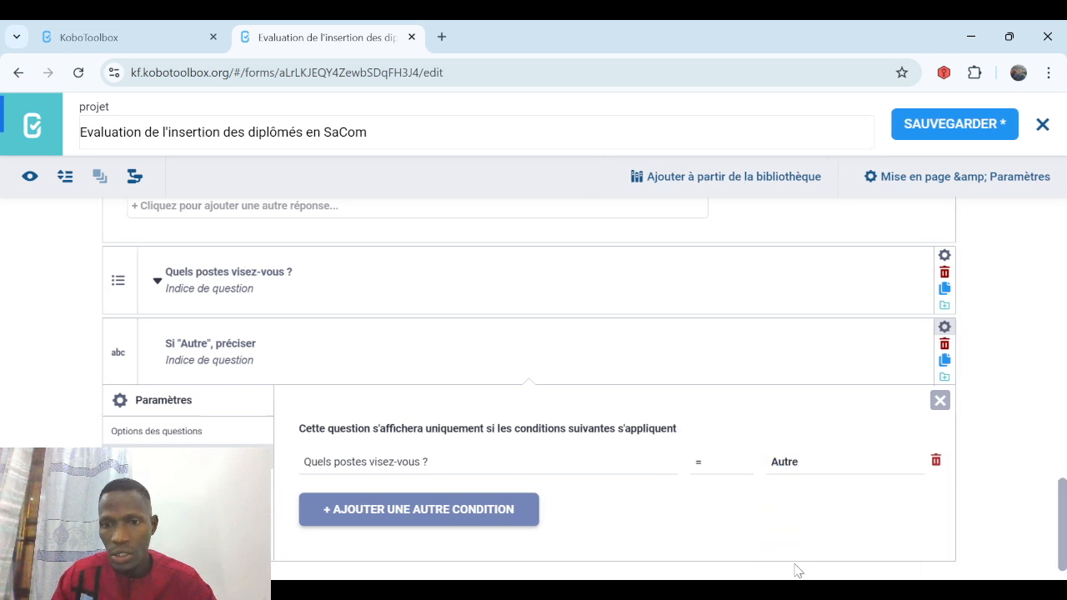
{"action": "left_click", "coordinate": [936, 133]}
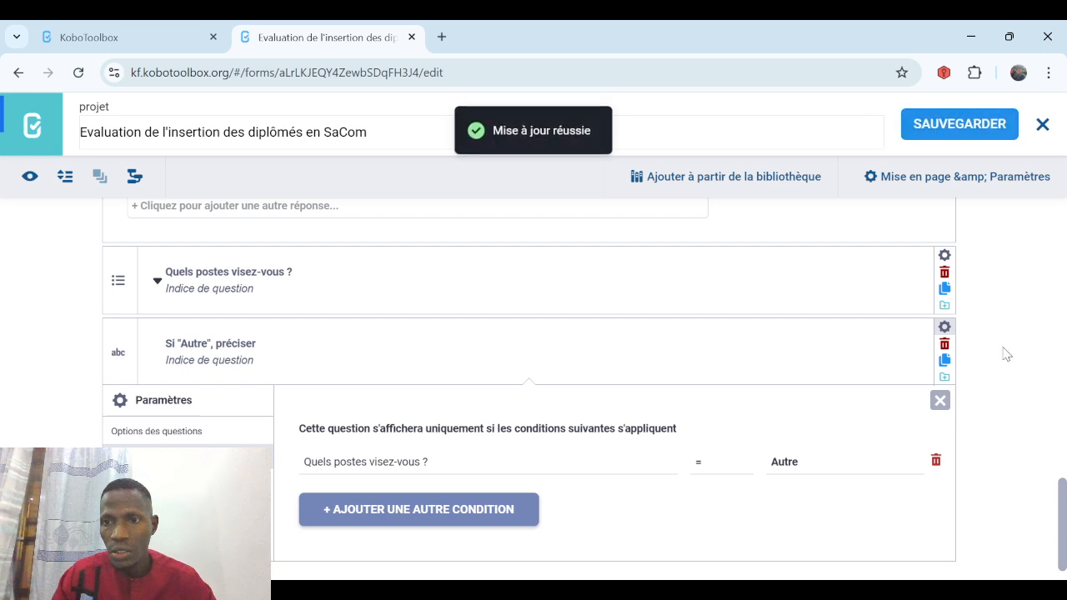
{"action": "left_click", "coordinate": [940, 402]}
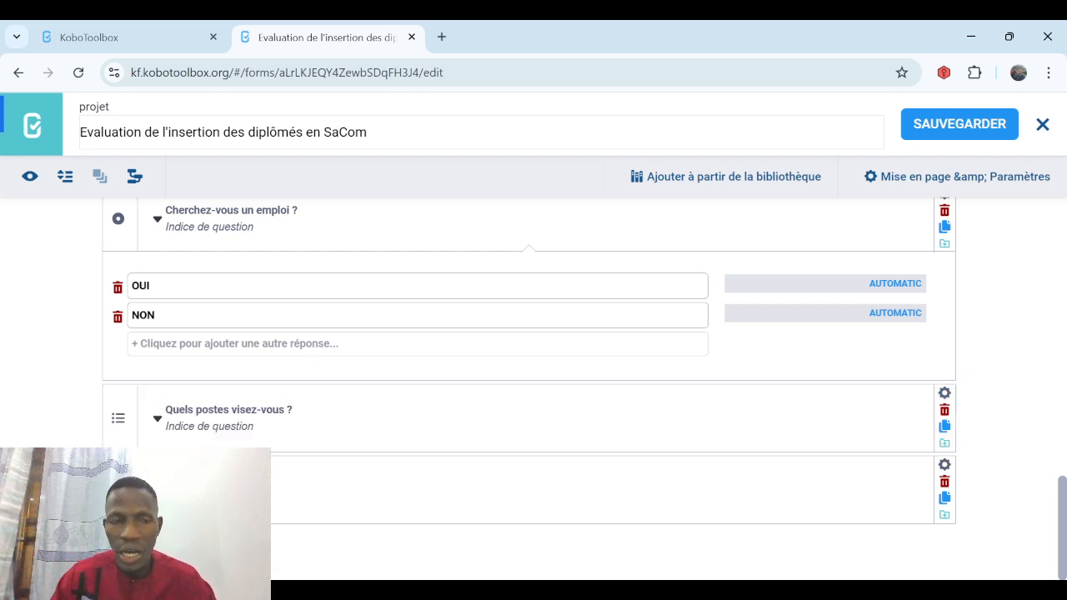
Select the employment questions, from 'Travaillez-vous actuellement ?' through the job-search questions.
{"action": "scroll", "coordinate": [1005, 426], "scroll_direction": "up", "scroll_amount": 3}
{"action": "scroll", "coordinate": [529, 388], "scroll_direction": "up", "scroll_amount": 4}
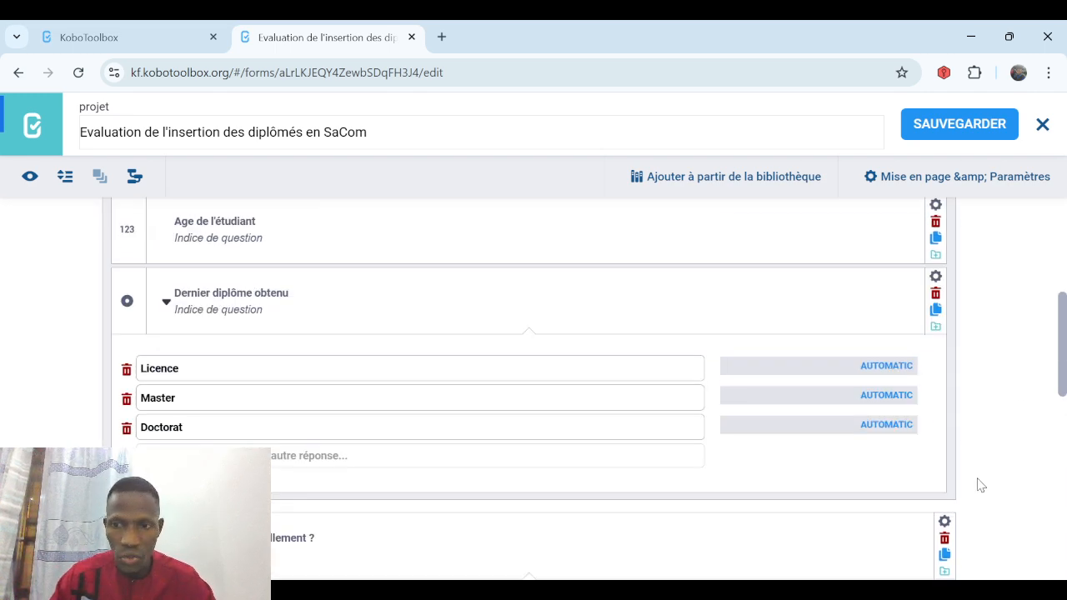
{"action": "left_click", "coordinate": [538, 520]}
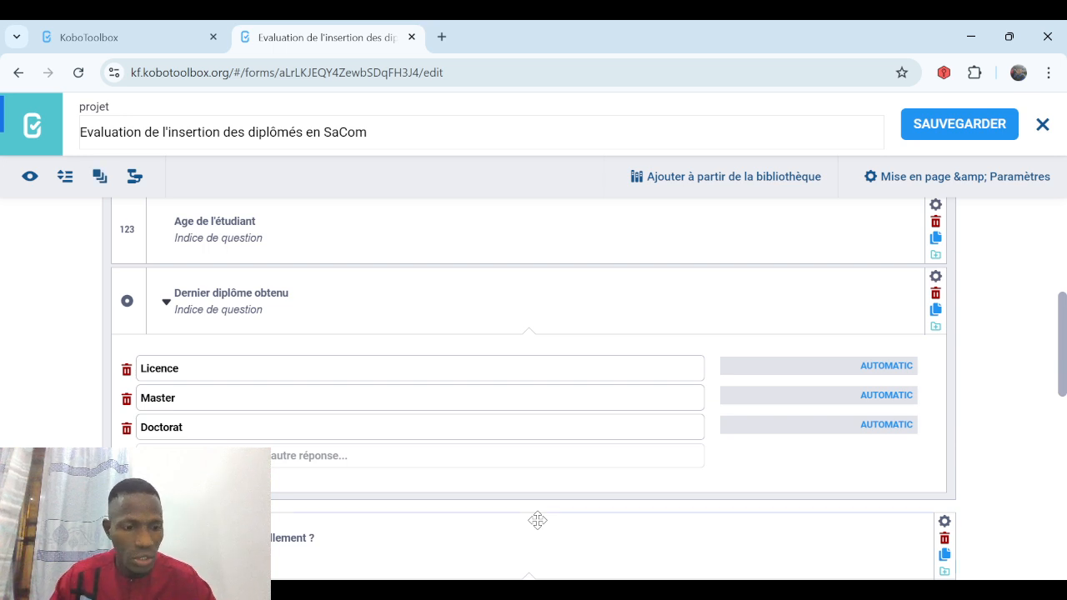
{"action": "scroll", "coordinate": [538, 520], "scroll_direction": "down", "scroll_amount": 4}
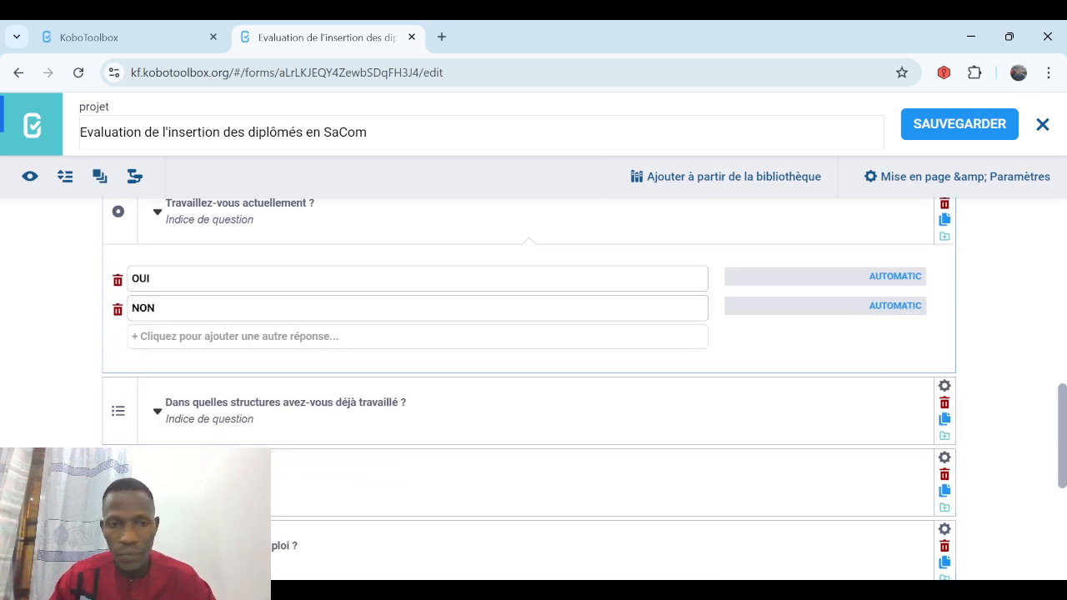
{"action": "left_click", "coordinate": [445, 385]}
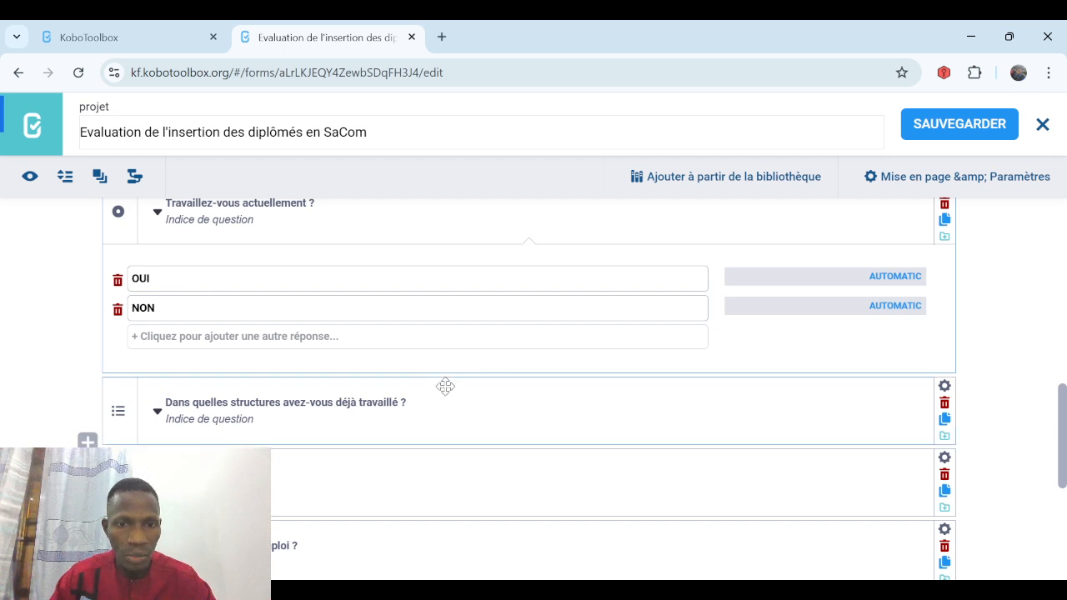
{"action": "left_click", "coordinate": [437, 460]}
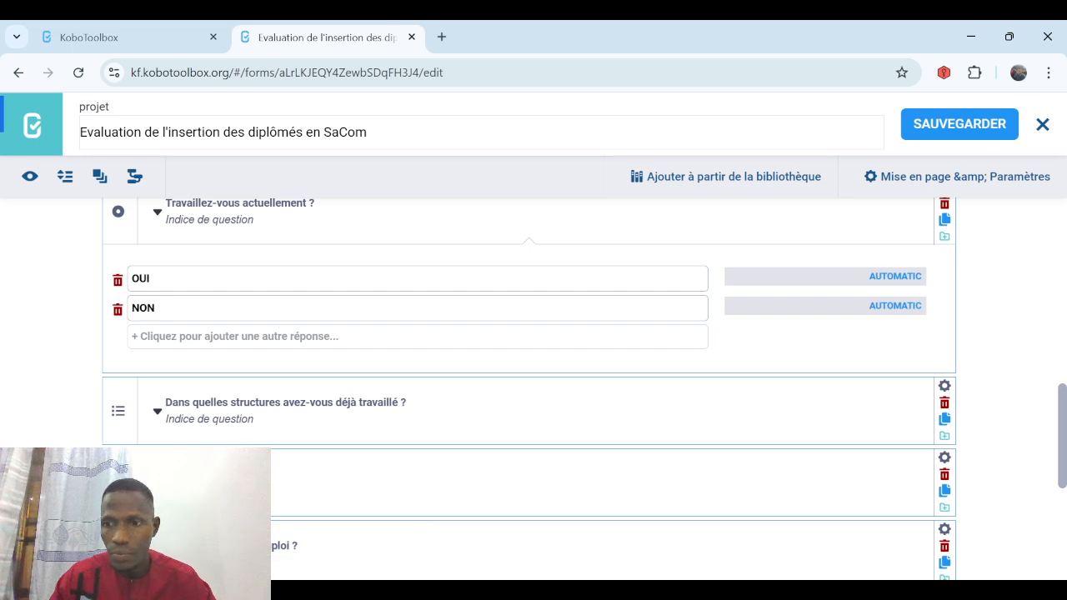
{"action": "scroll", "coordinate": [1042, 488], "scroll_direction": "down", "scroll_amount": 4}
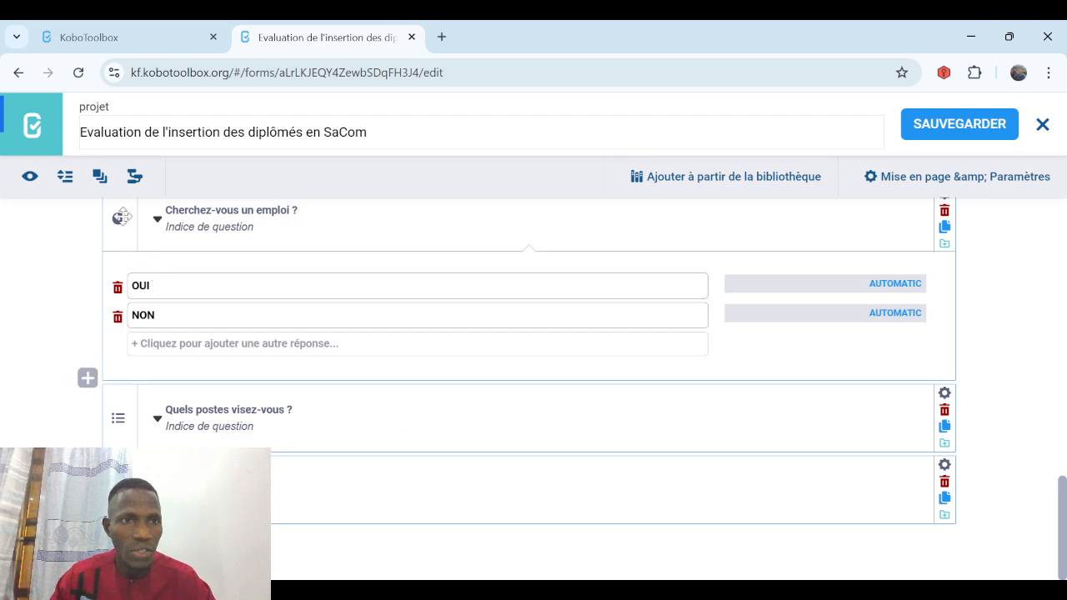
Group the selected questions as 'Partie 2: insertion professionnelle' and save the form.
{"action": "left_click", "coordinate": [100, 179]}
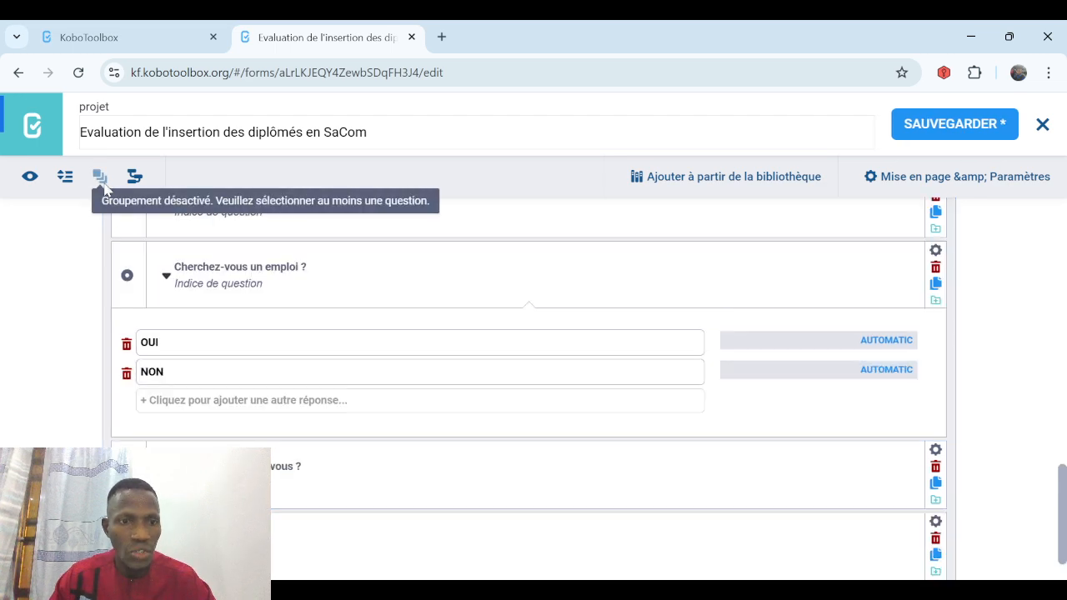
{"action": "left_click", "coordinate": [1062, 325]}
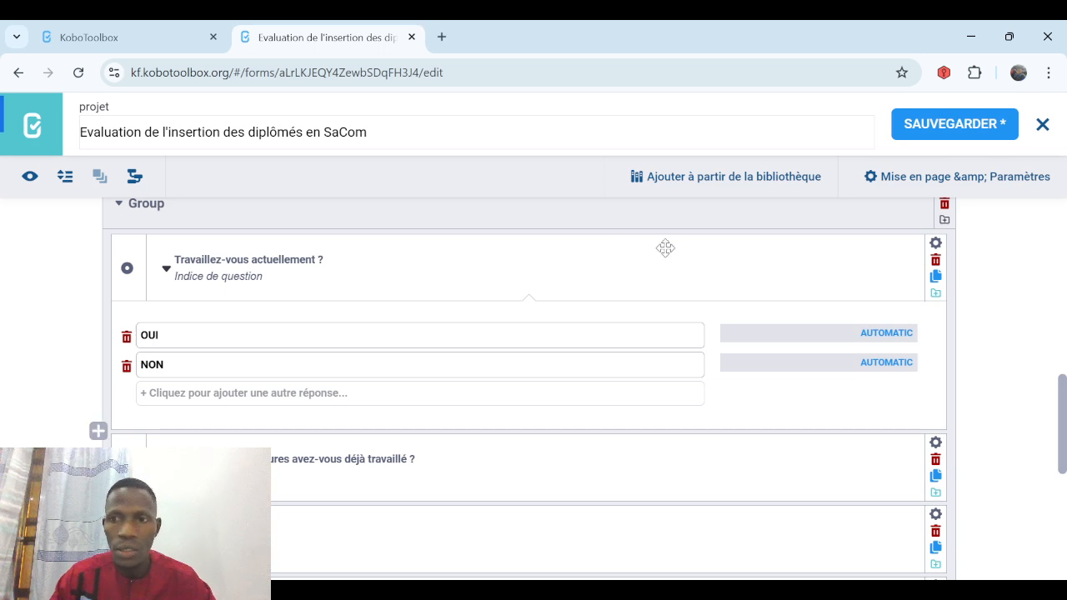
{"action": "scroll", "coordinate": [455, 507], "scroll_direction": "up", "scroll_amount": 4}
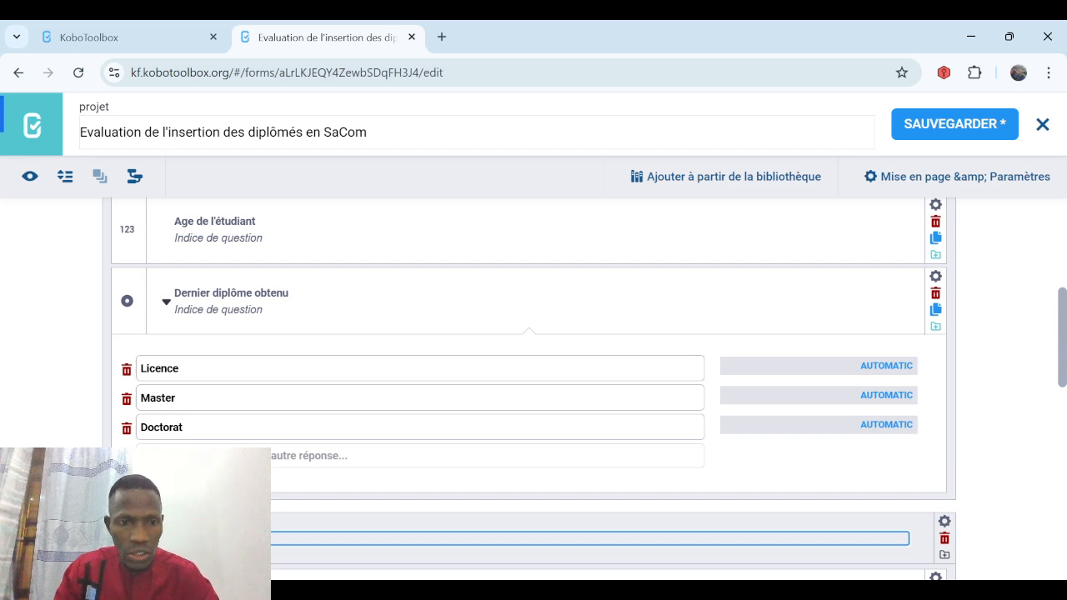
{"action": "type", "text": "ss"}
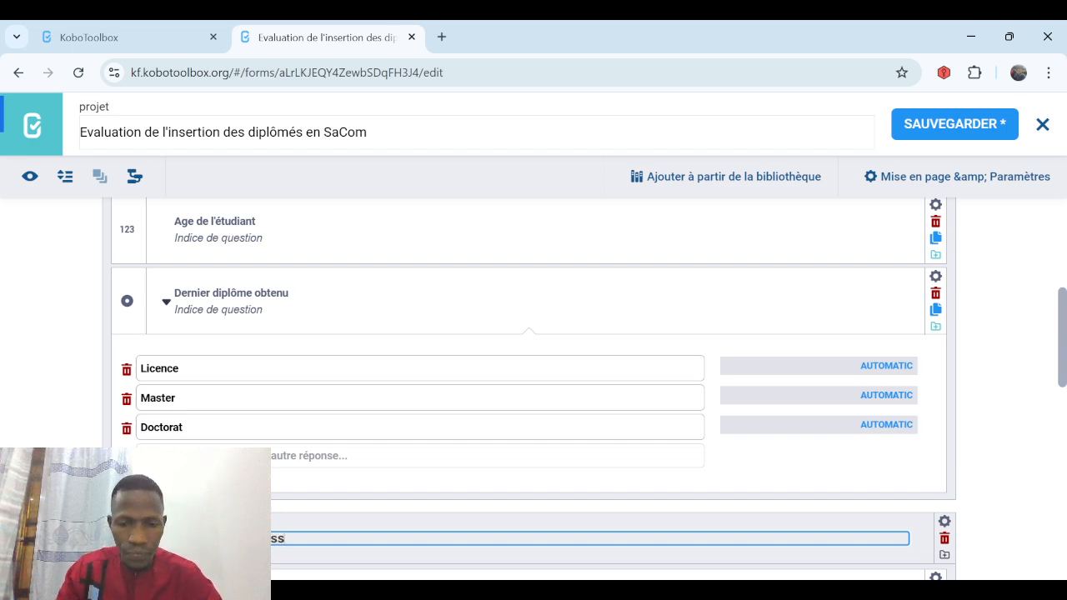
{"action": "type", "text": "ionnelle"}
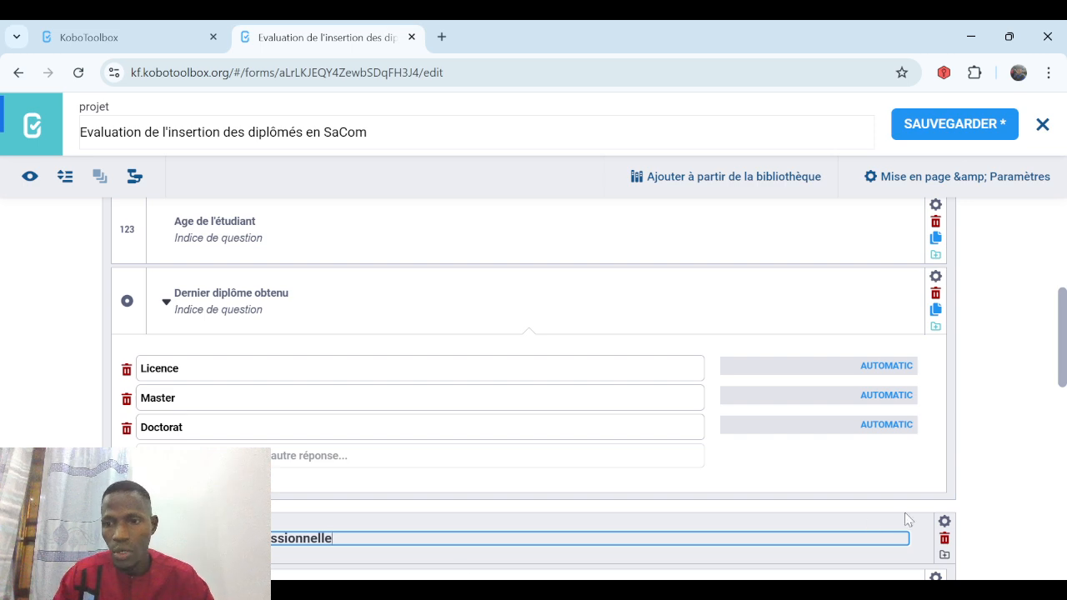
{"action": "left_click", "coordinate": [986, 512]}
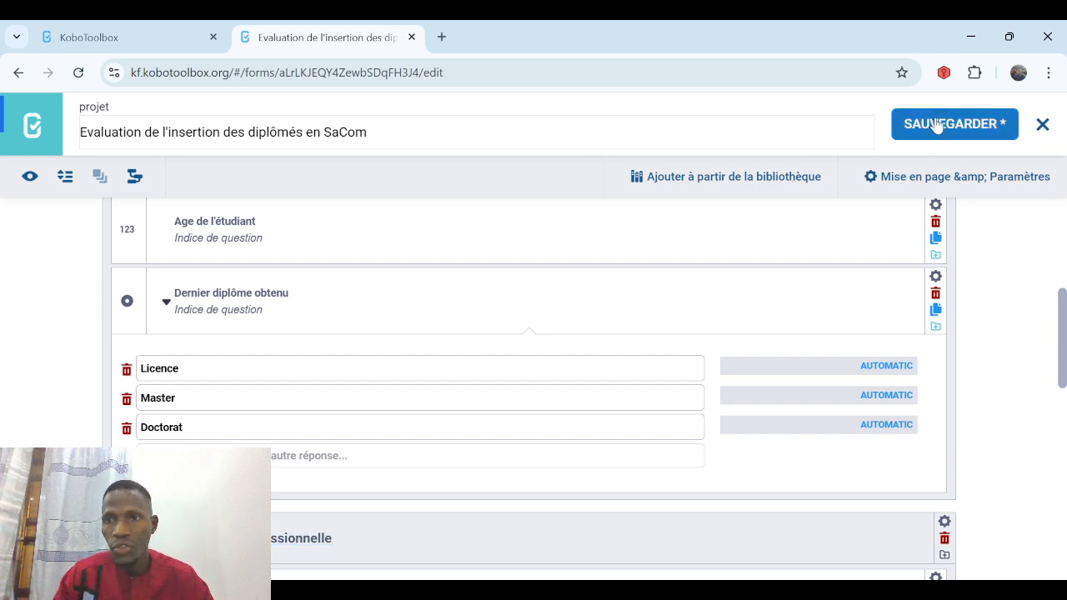
{"action": "left_click", "coordinate": [935, 124]}
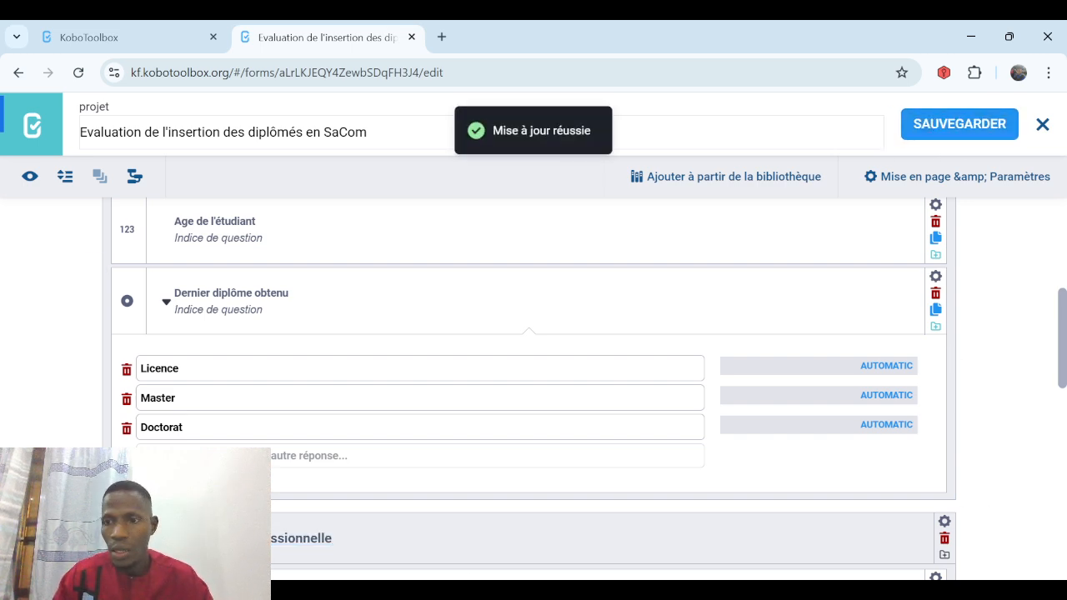
{"action": "scroll", "coordinate": [534, 375], "scroll_direction": "down", "scroll_amount": 4}
{"action": "scroll", "coordinate": [533, 375], "scroll_direction": "down", "scroll_amount": 4}
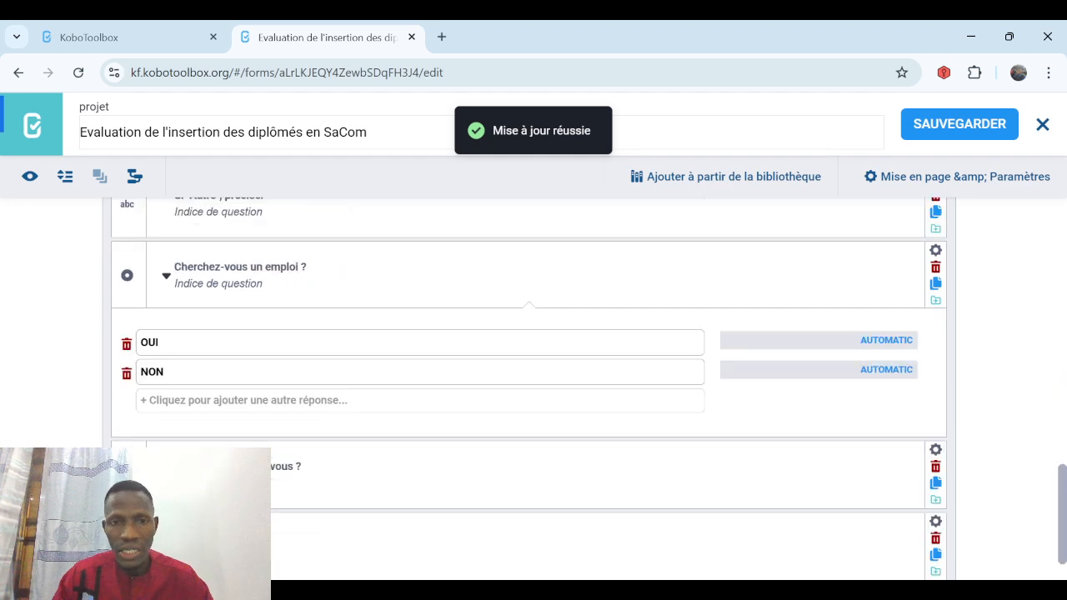
{"action": "scroll", "coordinate": [533, 389], "scroll_direction": "down", "scroll_amount": 1}
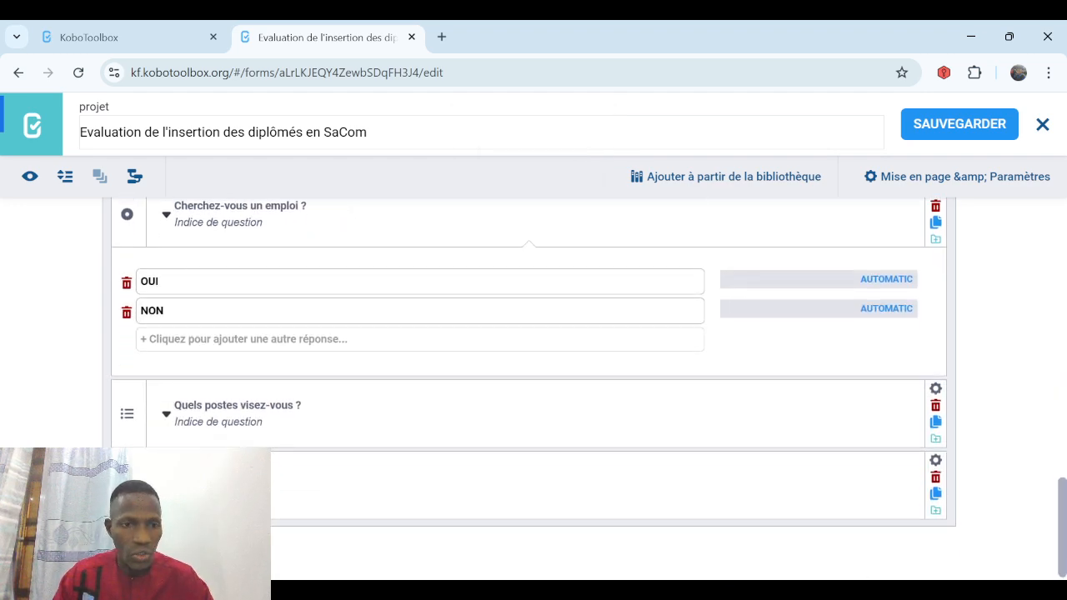
{"action": "scroll", "coordinate": [533, 388], "scroll_direction": "down", "scroll_amount": 1}
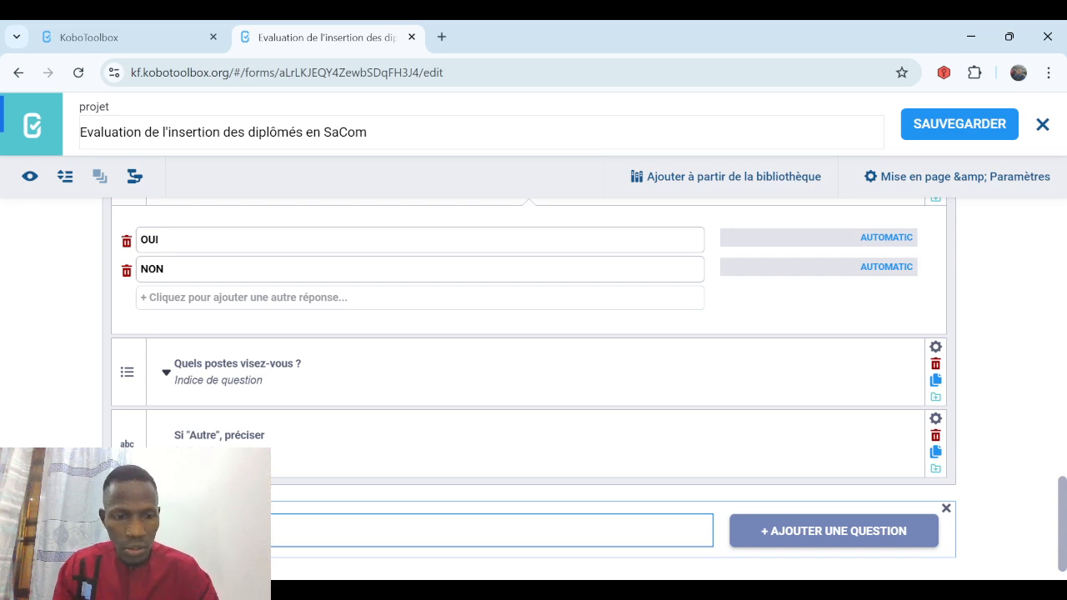
Add a Choix unique question 'Etes-vous membre de l'ANDSCS ?' with answers OUI and NON.
{"action": "type", "text": "OS"}
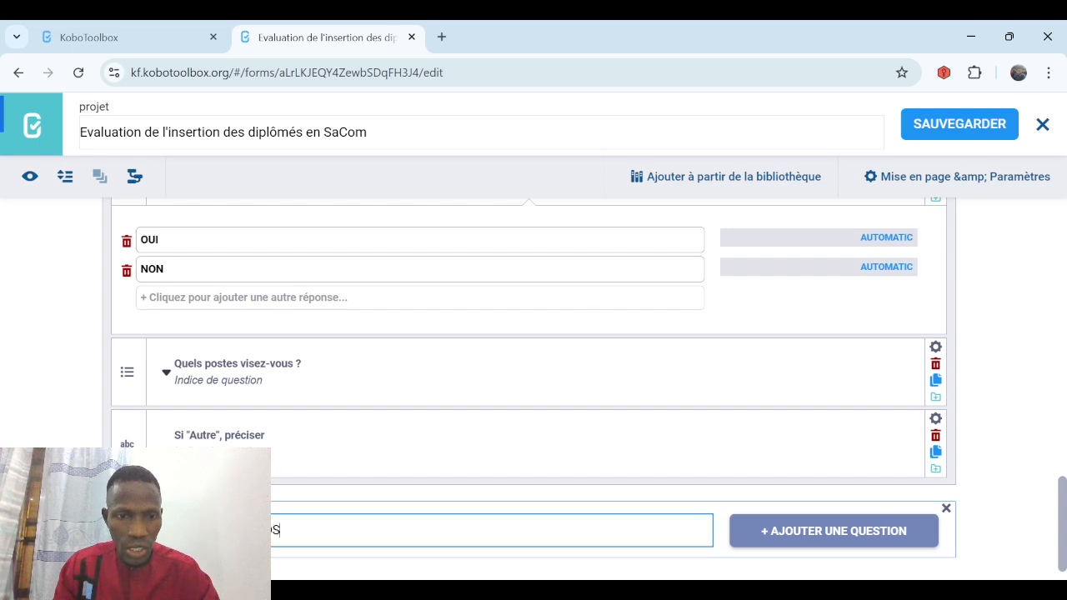
{"action": "type", "text": "CS ?"}
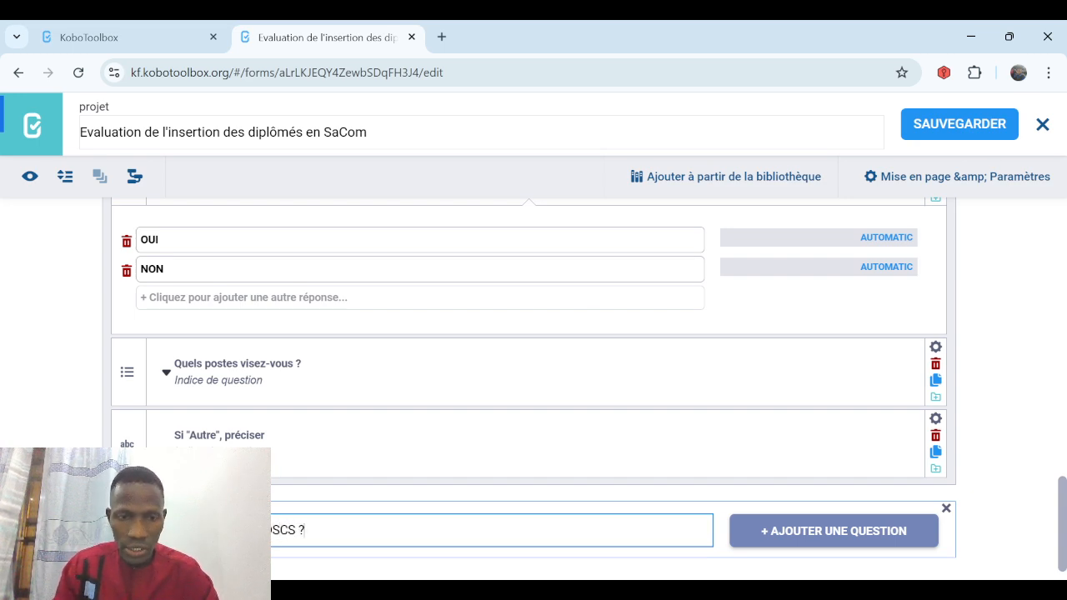
{"action": "left_click", "coordinate": [813, 540]}
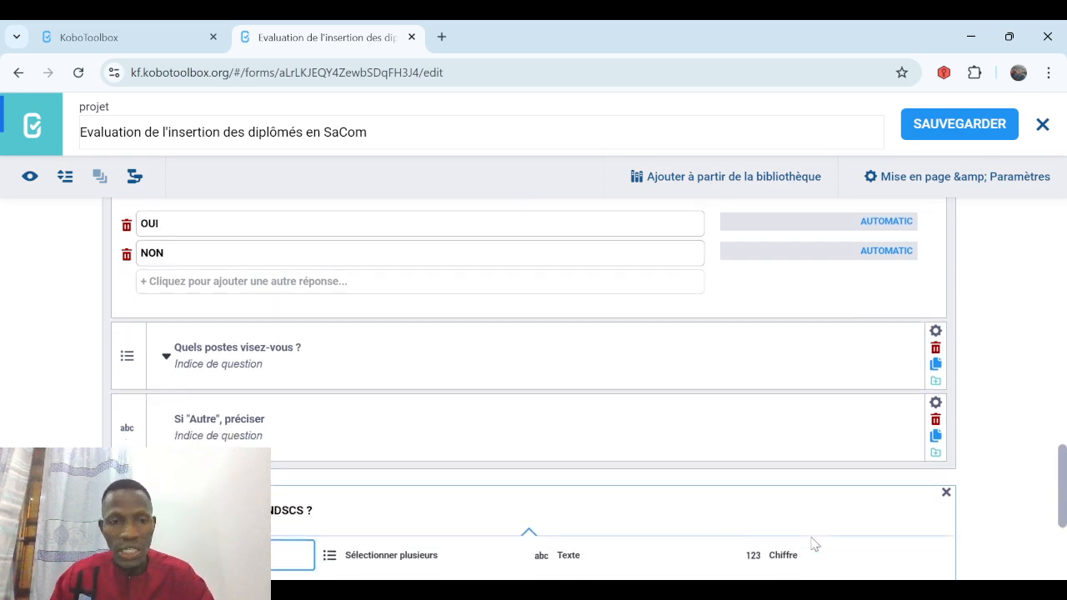
{"action": "left_click", "coordinate": [236, 399]}
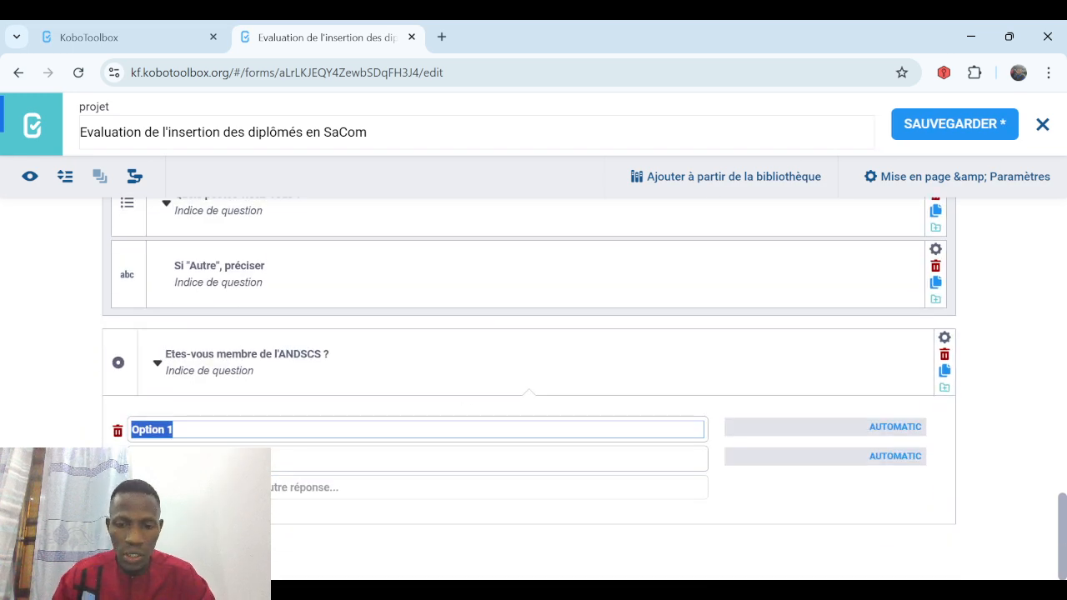
{"action": "type", "text": "ou"}
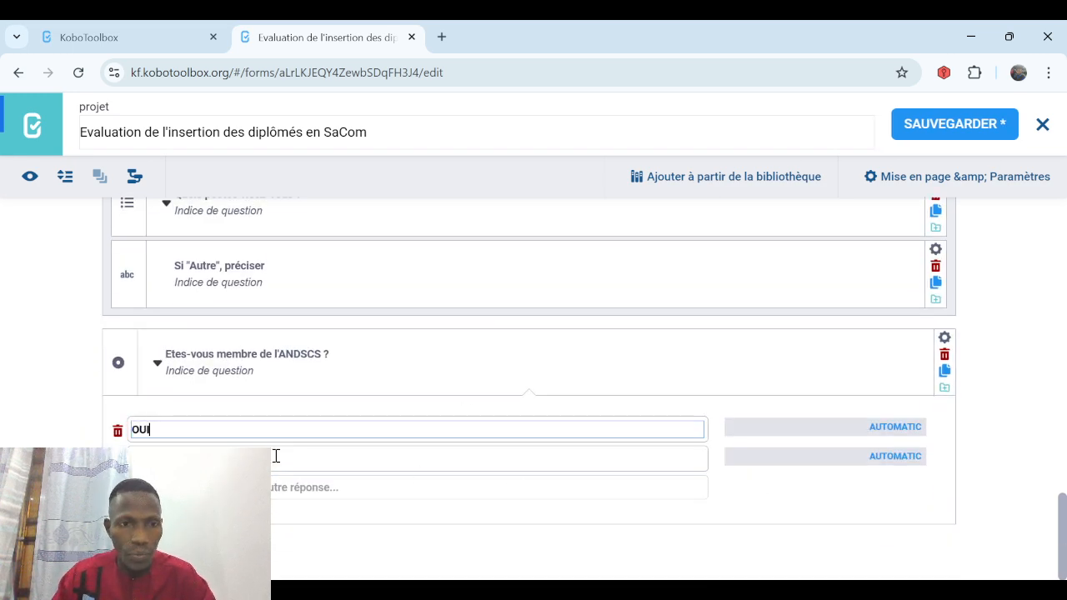
{"action": "key", "text": "Tab"}
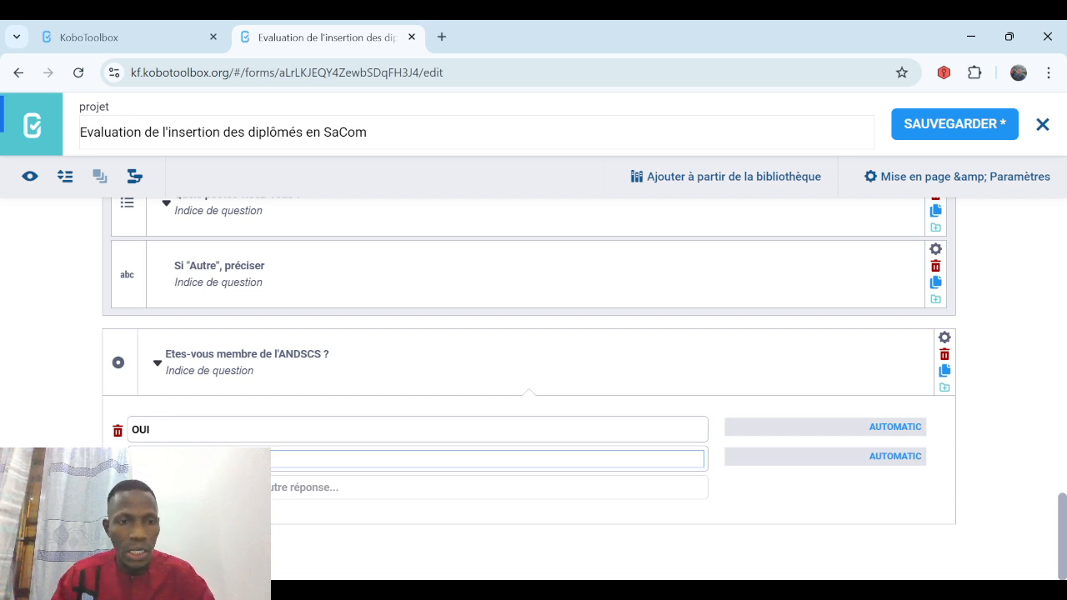
{"action": "type", "text": "NON"}
{"action": "key", "text": "Return"}
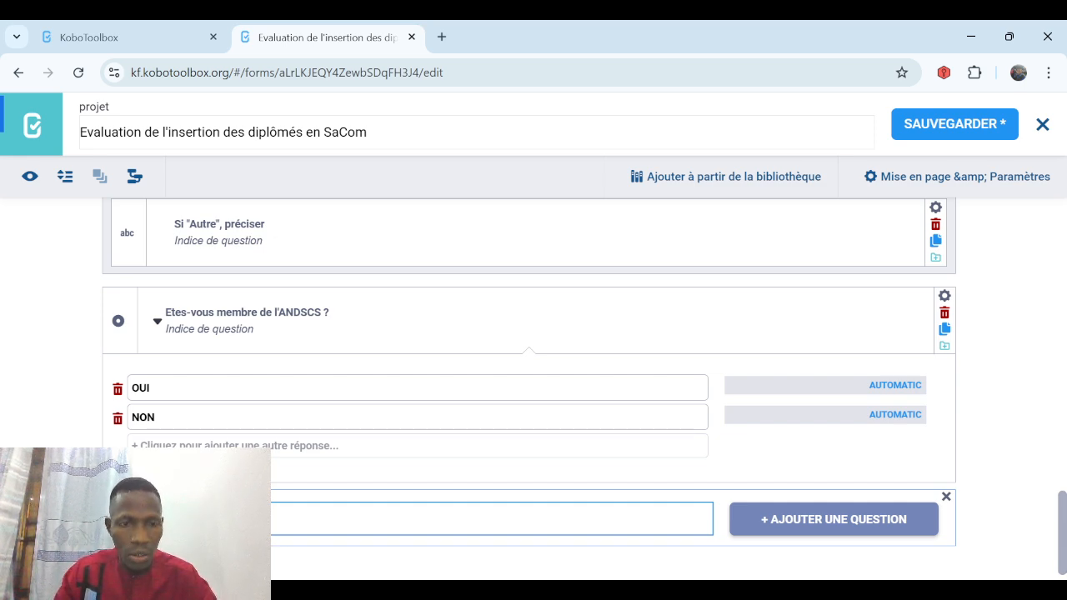
Add a Choix unique question 'Pourquoi vous n'en êtes pas membre ?', first answer 'Manque d'informations', with extra answer rows.
{"action": "type", "text": "s membr"}
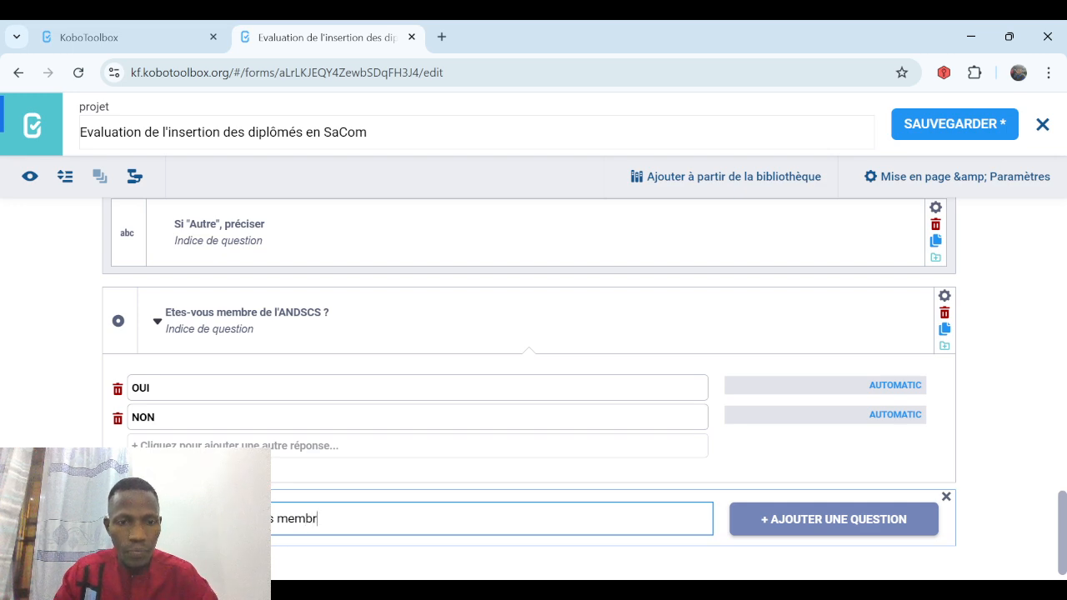
{"action": "type", "text": "e ?"}
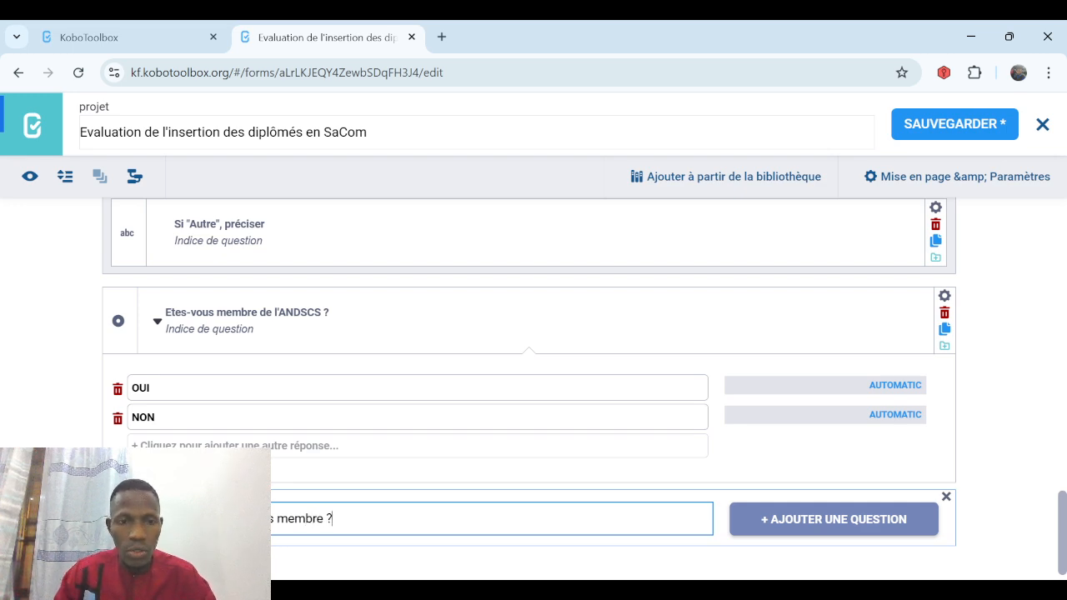
{"action": "left_click", "coordinate": [785, 519]}
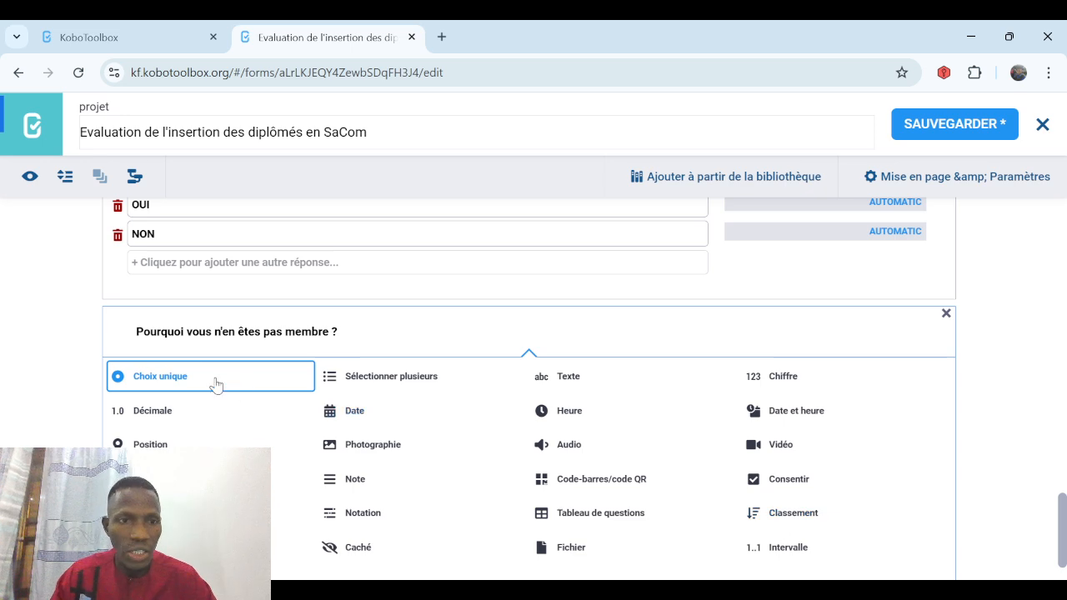
{"action": "left_click", "coordinate": [215, 383]}
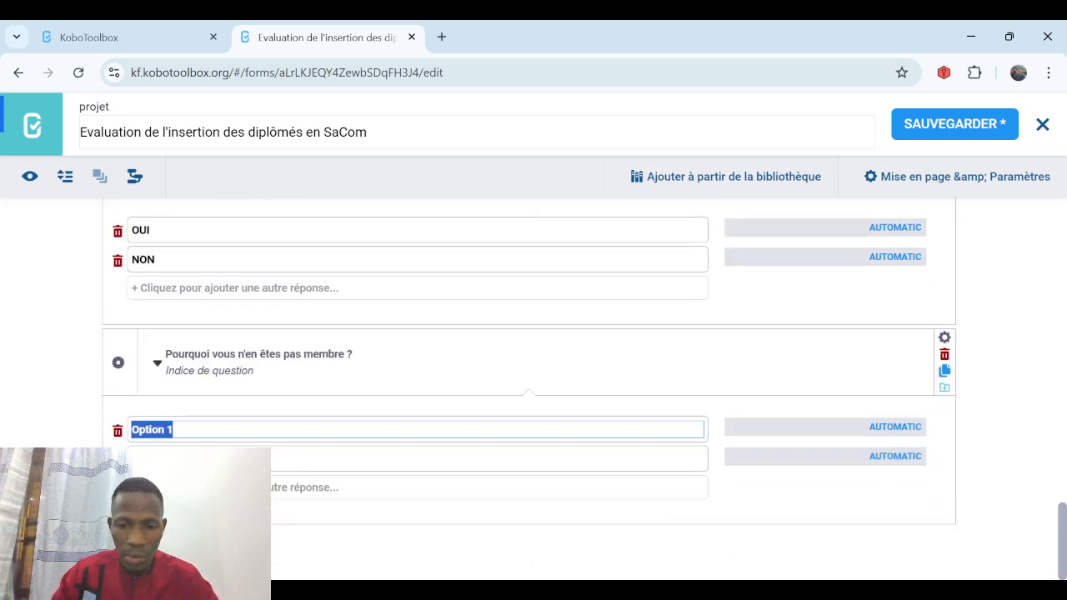
{"action": "type", "text": "Manque d"}
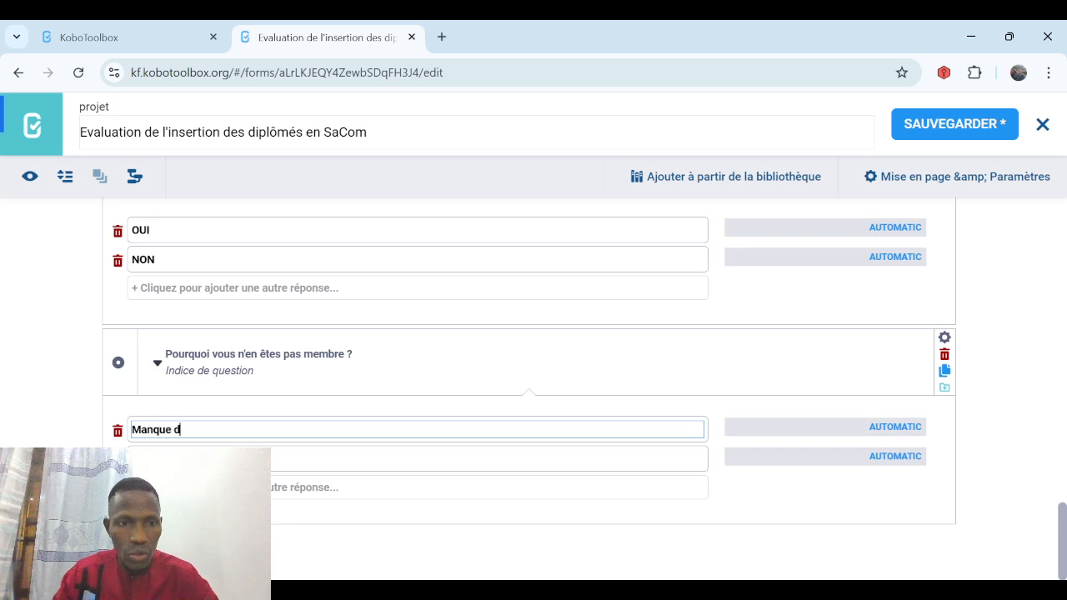
{"action": "type", "text": "'infr"}
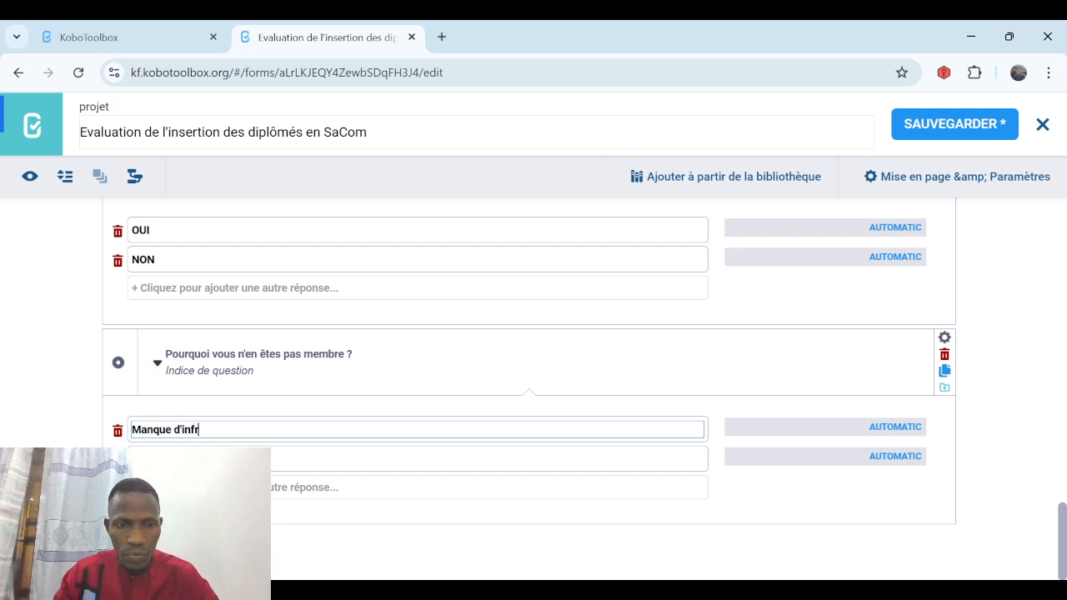
{"action": "key", "text": "BackSpace"}
{"action": "type", "text": "orma"}
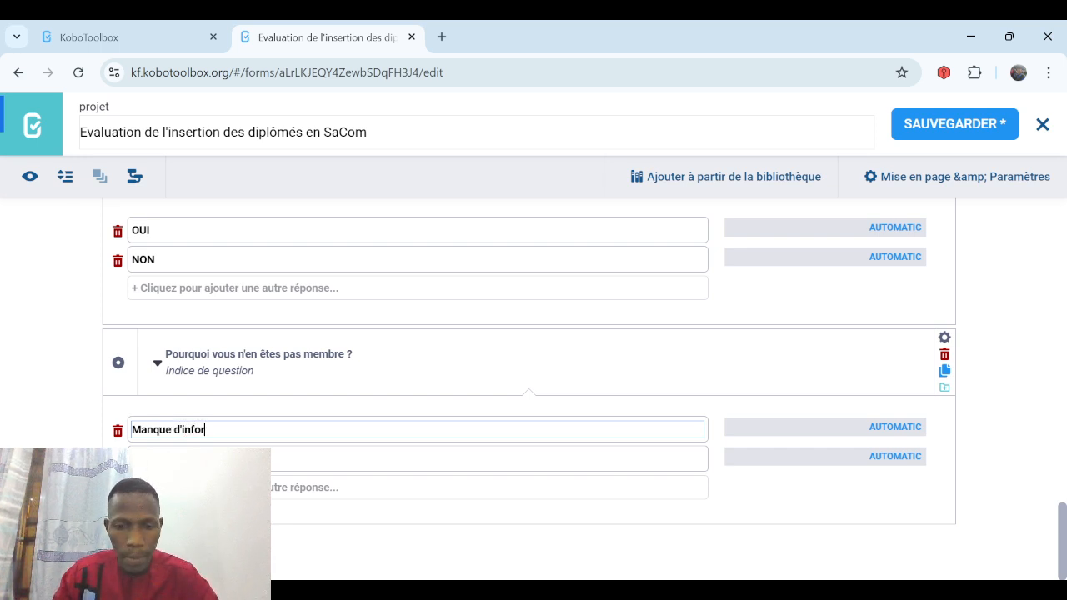
{"action": "type", "text": "tions"}
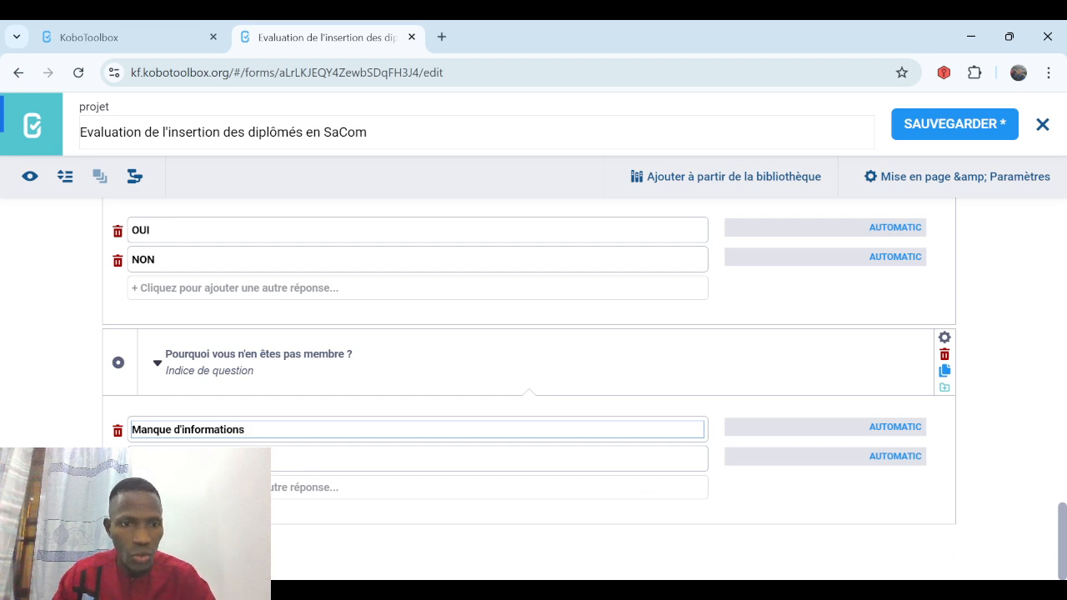
{"action": "left_click", "coordinate": [225, 459]}
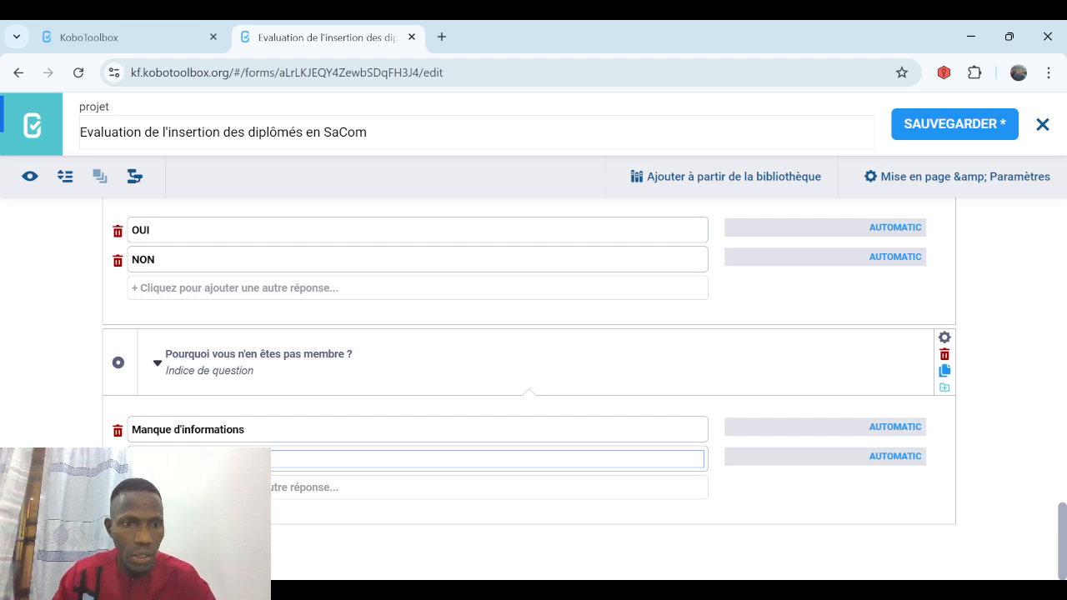
{"action": "key", "text": "Return"}
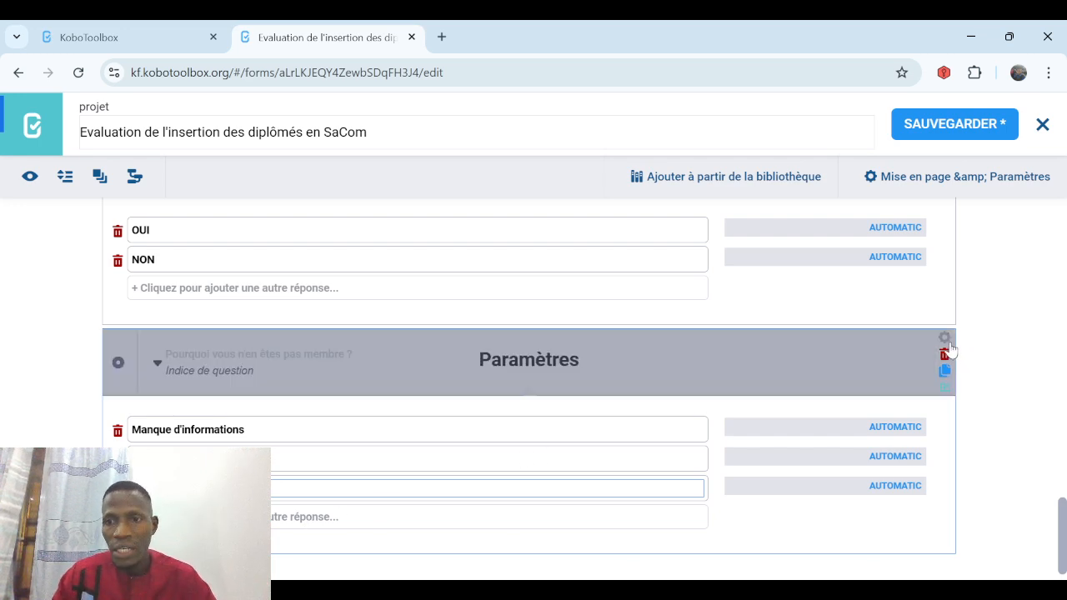
Show the why-not question only when 'Etes-vous membre de l'ANDSCS ?' is NON, save, and begin a new question.
{"action": "left_click", "coordinate": [945, 339]}
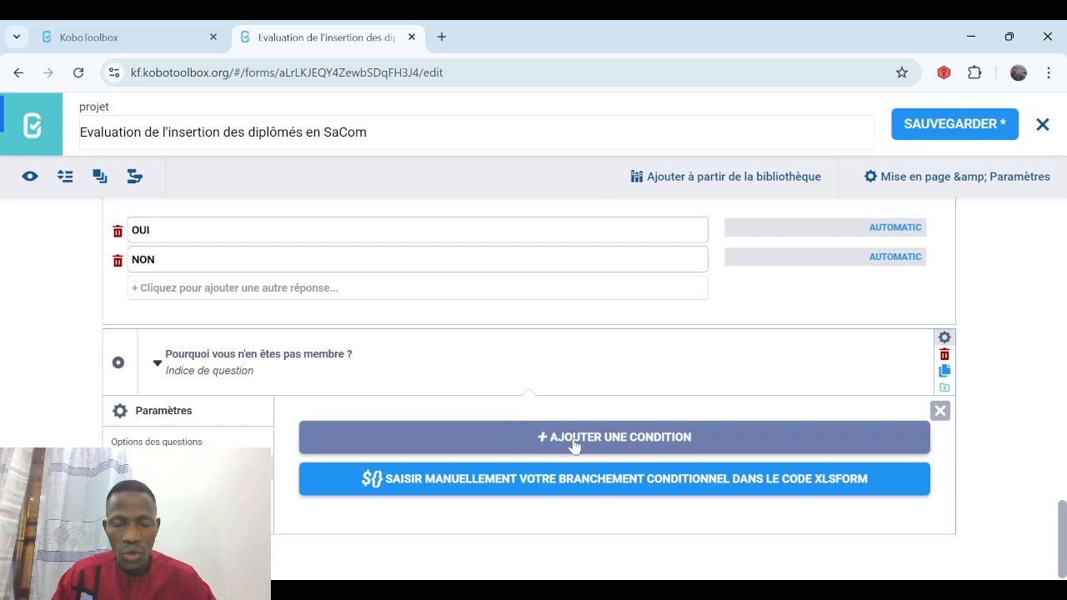
{"action": "left_click", "coordinate": [574, 436]}
{"action": "left_click", "coordinate": [398, 473]}
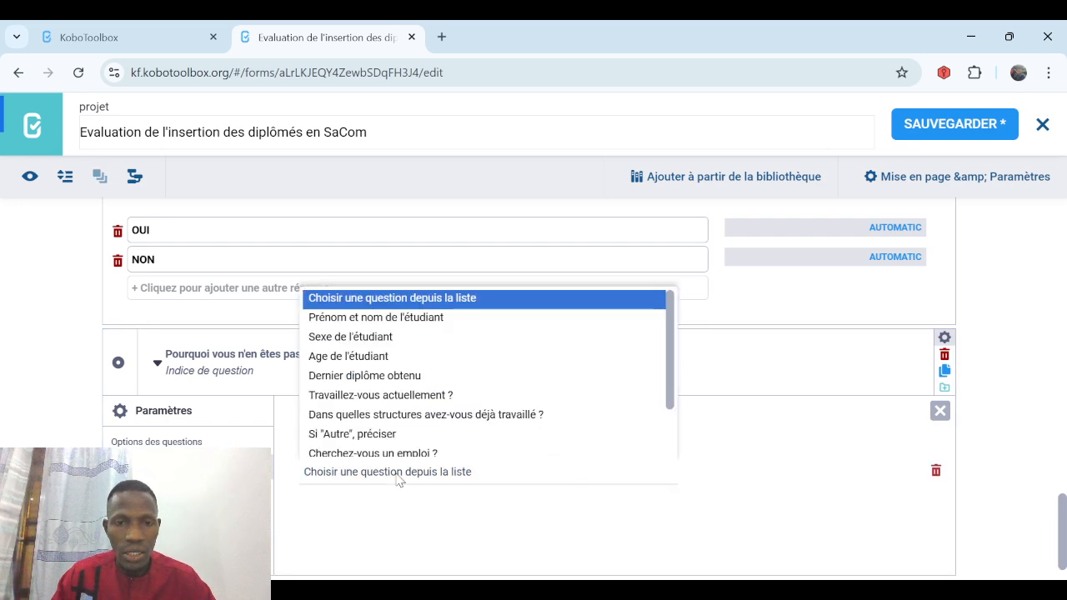
{"action": "scroll", "coordinate": [674, 431], "scroll_direction": "down", "scroll_amount": 2}
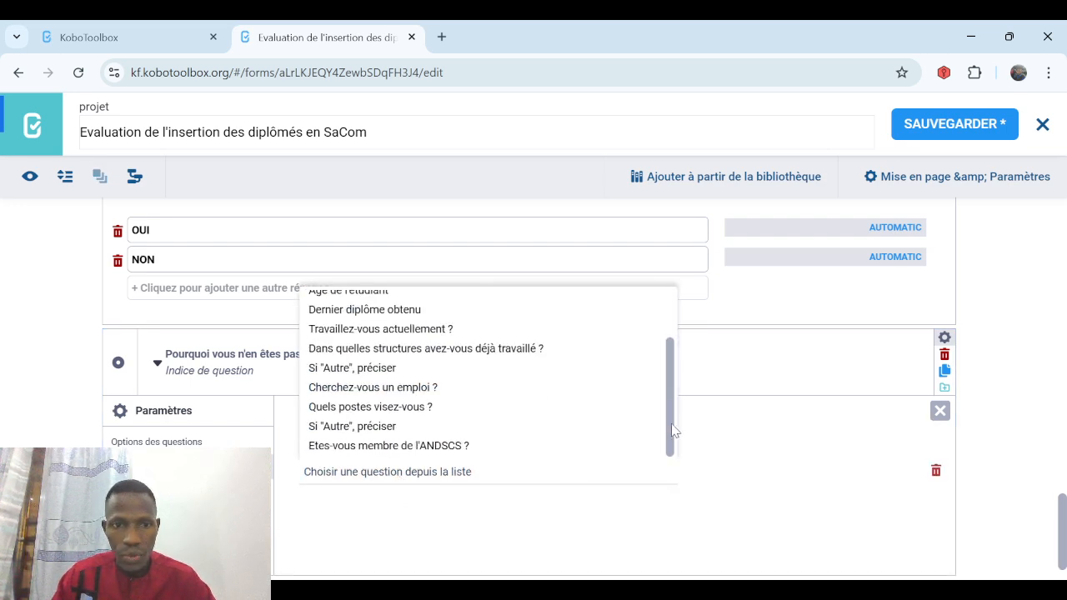
{"action": "left_click", "coordinate": [481, 446]}
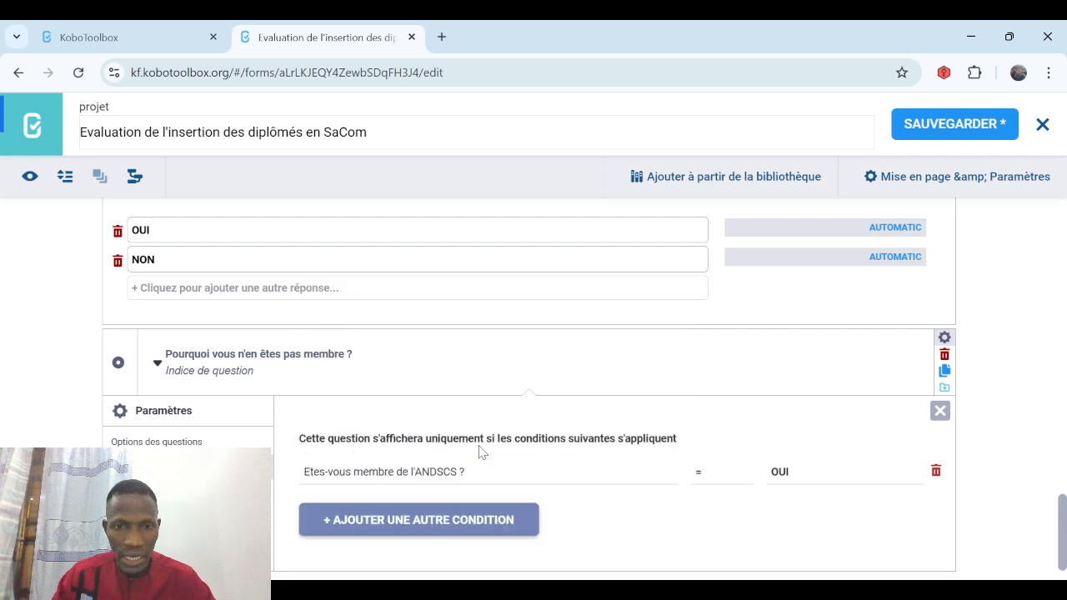
{"action": "left_click", "coordinate": [778, 473]}
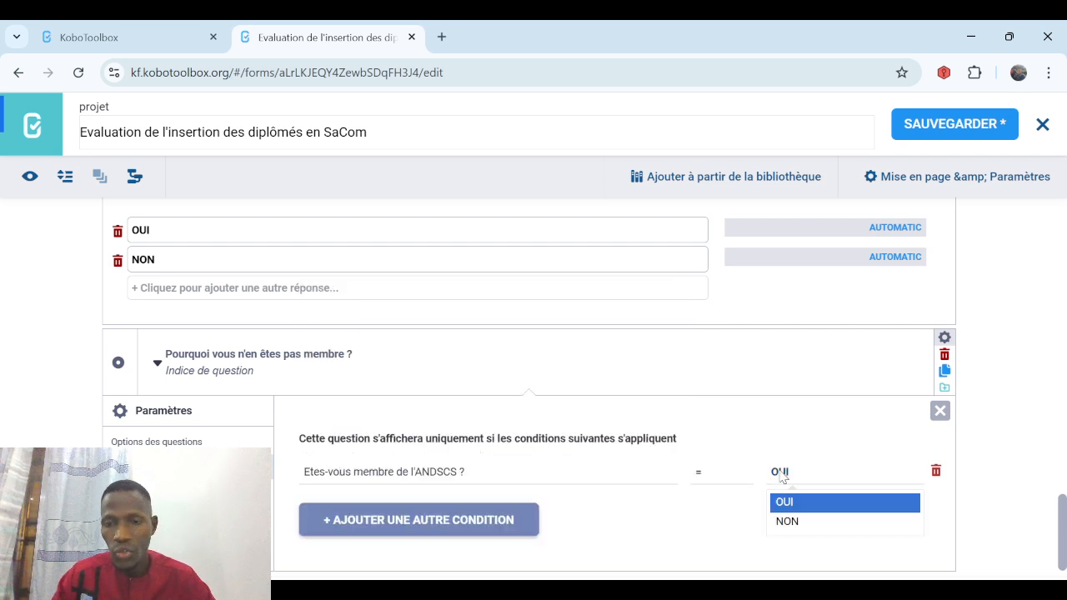
{"action": "left_click", "coordinate": [789, 523]}
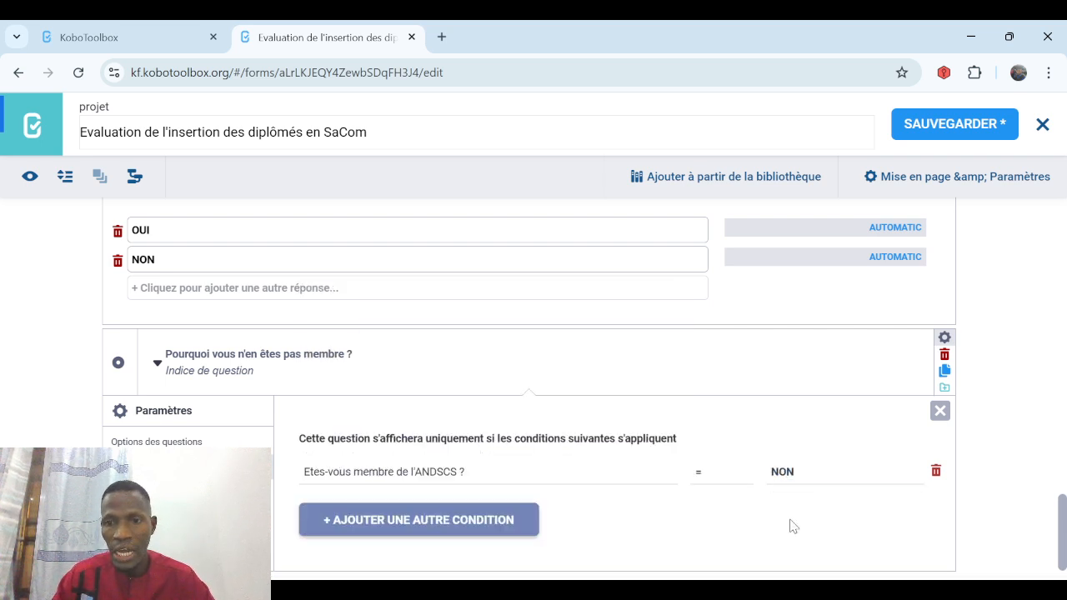
{"action": "left_click", "coordinate": [936, 133]}
{"action": "left_click", "coordinate": [939, 410]}
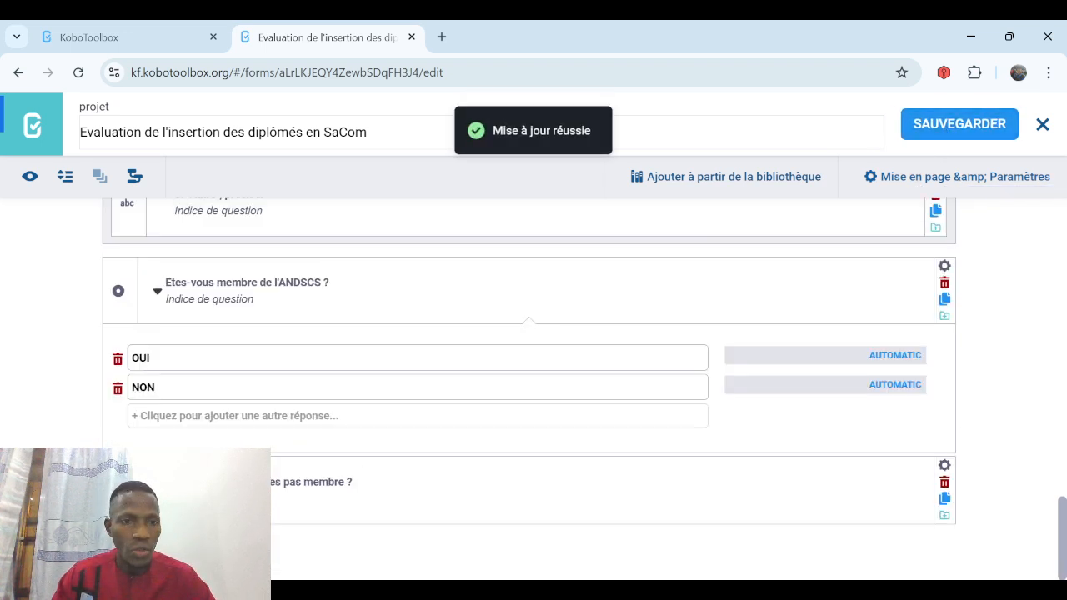
{"action": "left_click", "coordinate": [115, 542]}
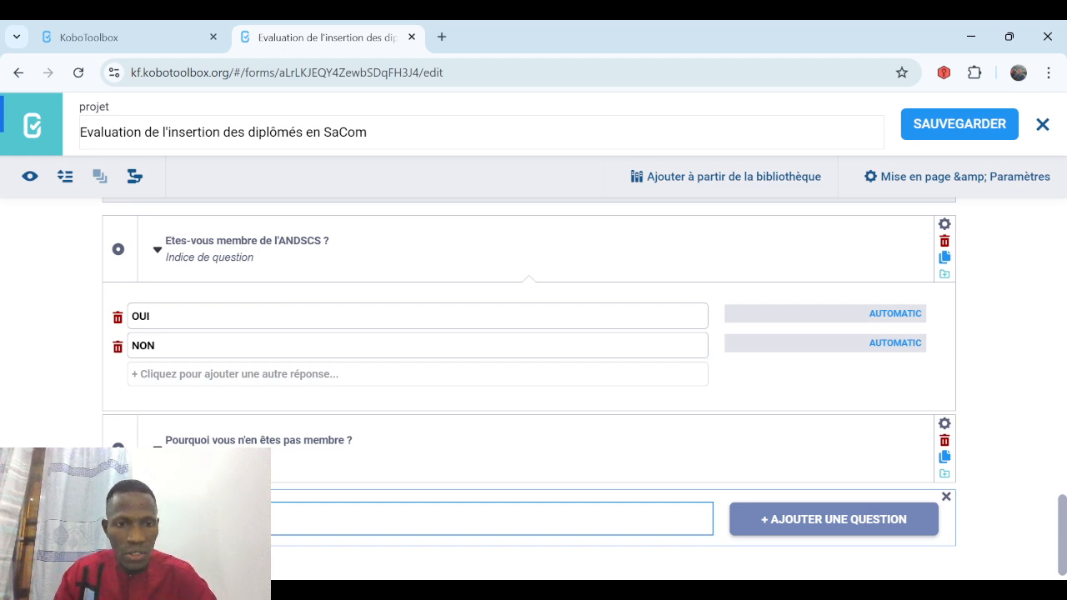
Add a Choix unique question 'Etes-vous satisfait(e) de l'ANDSCS ?', first answer 'Pas du tous satisfait(e)', with more answer rows.
{"action": "type", "text": "N"}
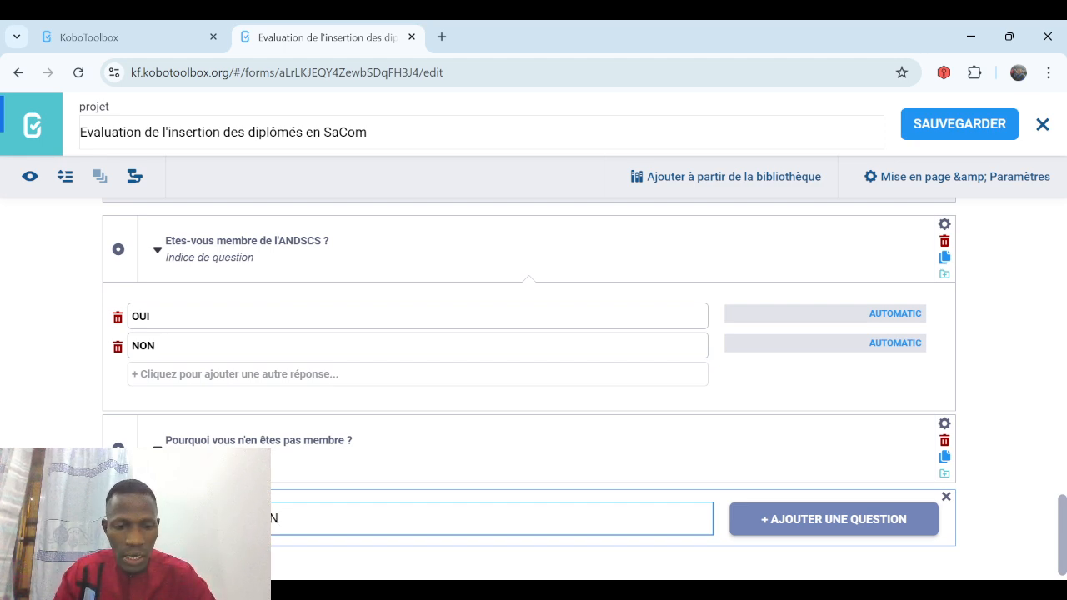
{"action": "type", "text": "DSCS ?"}
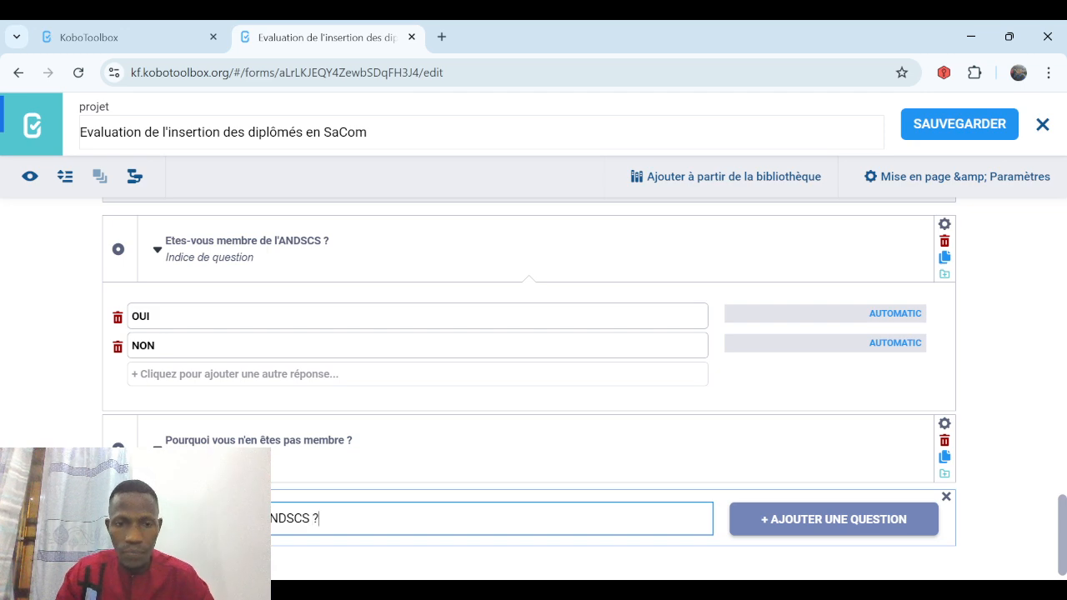
{"action": "left_click", "coordinate": [809, 525]}
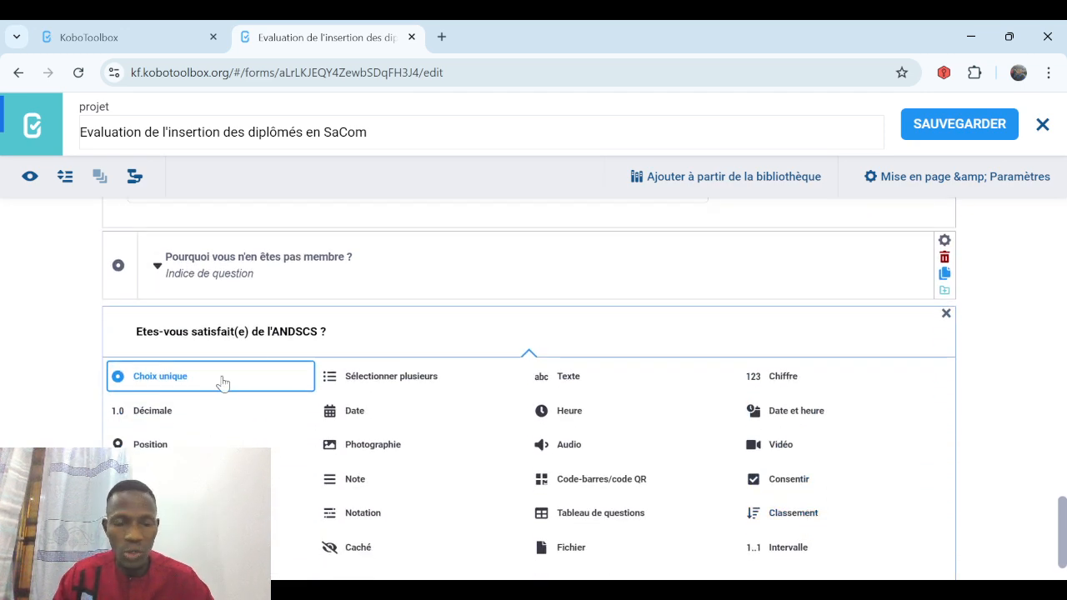
{"action": "left_click", "coordinate": [221, 379]}
{"action": "type", "text": "P"}
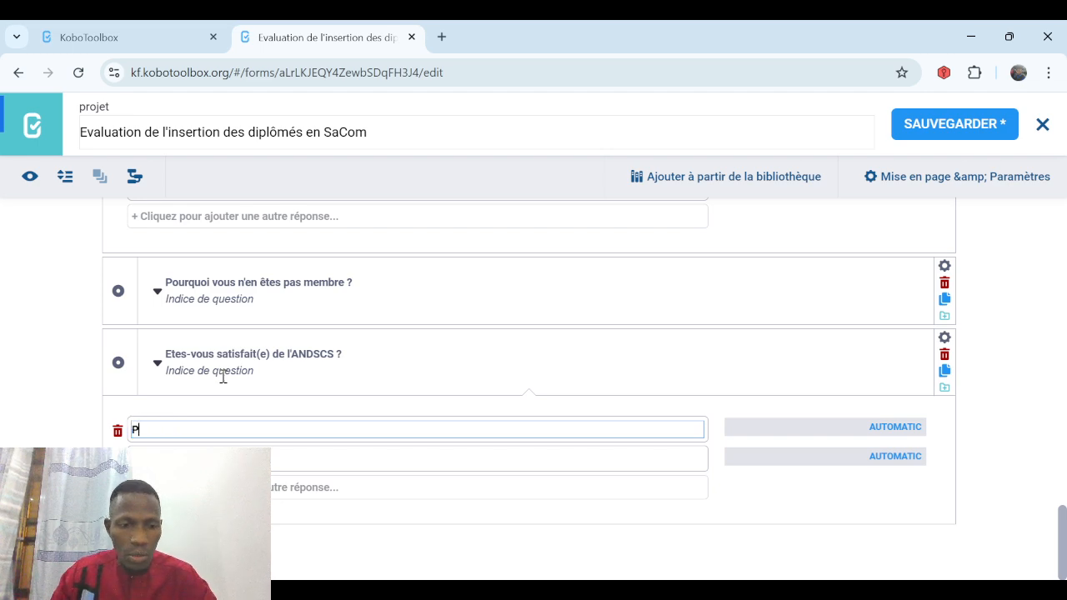
{"action": "type", "text": "as du "}
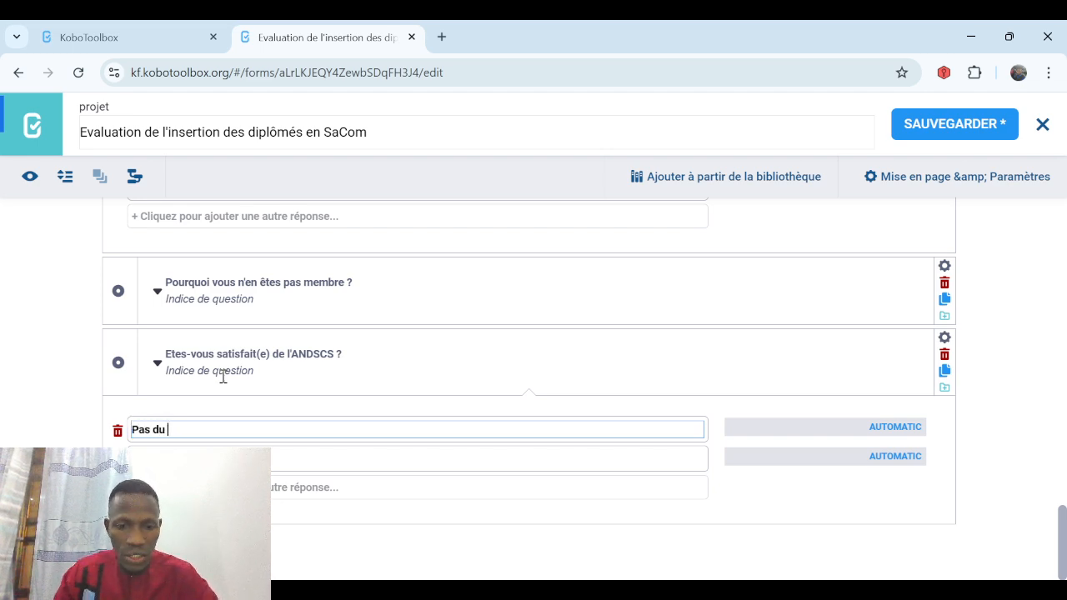
{"action": "type", "text": "tous satis"}
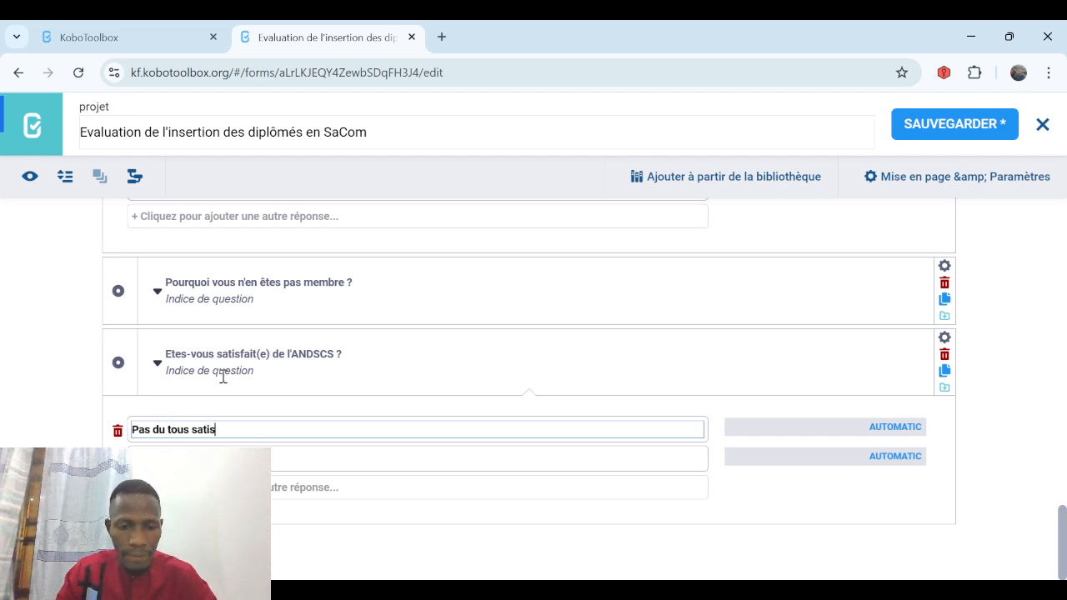
{"action": "type", "text": "fait(eà"}
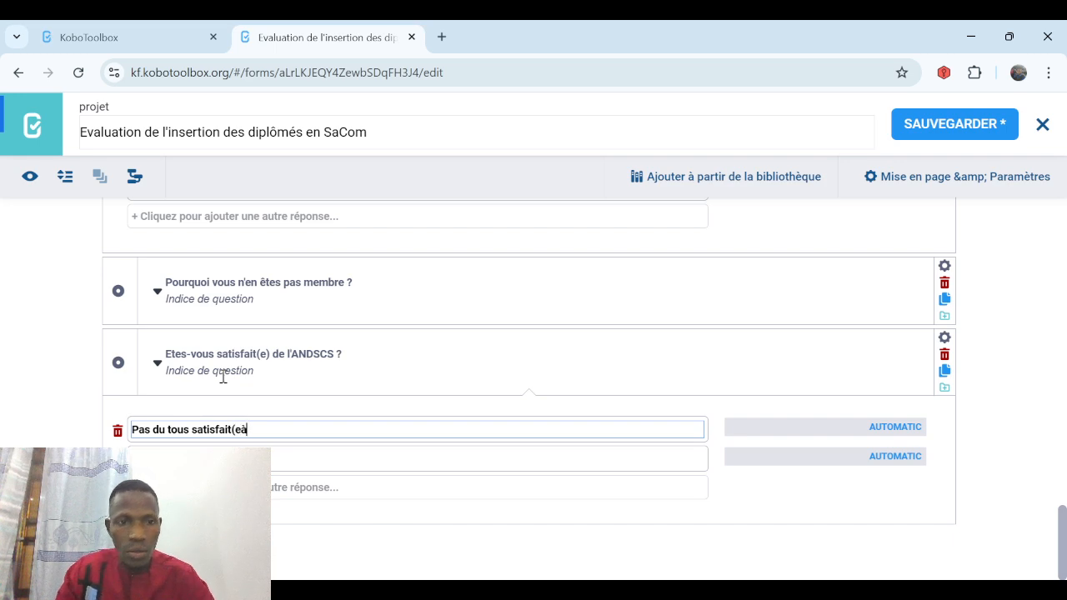
{"action": "key", "text": "BackSpace"}
{"action": "type", "text": ")"}
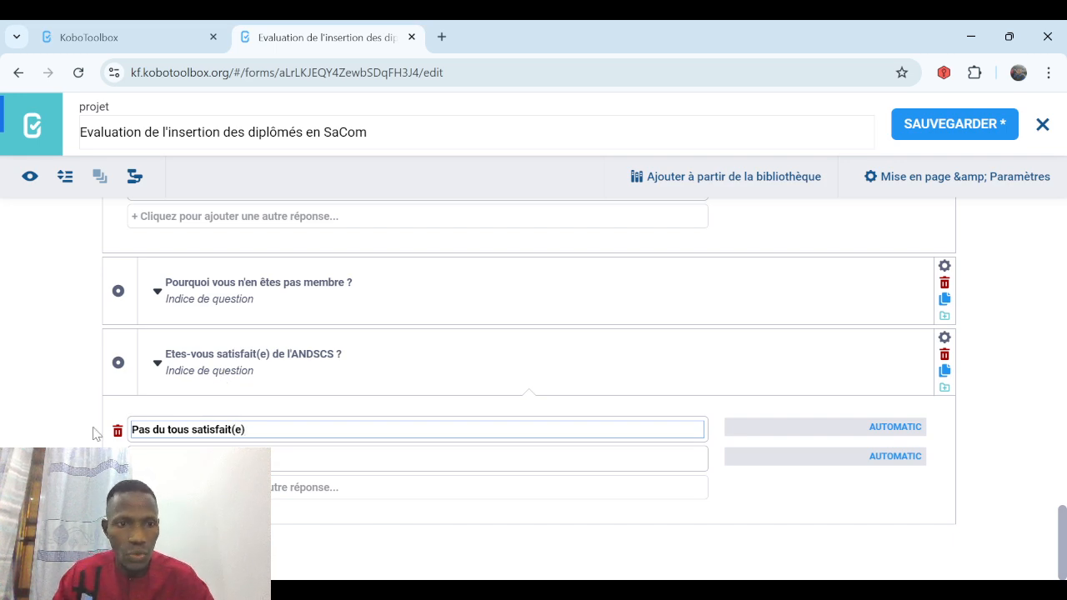
{"action": "left_click", "coordinate": [162, 460]}
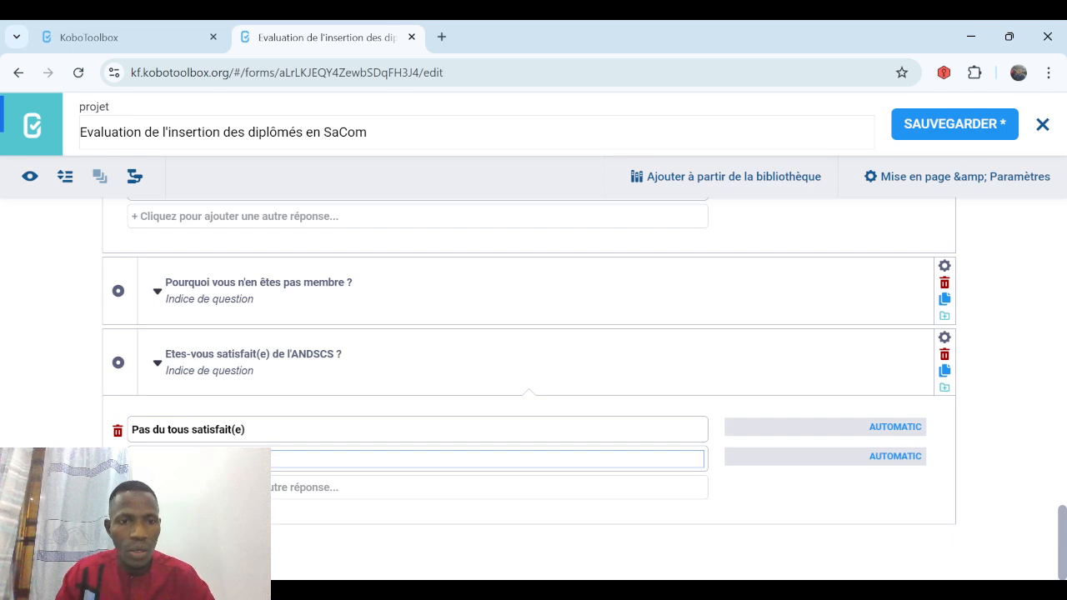
{"action": "key", "text": "Return"}
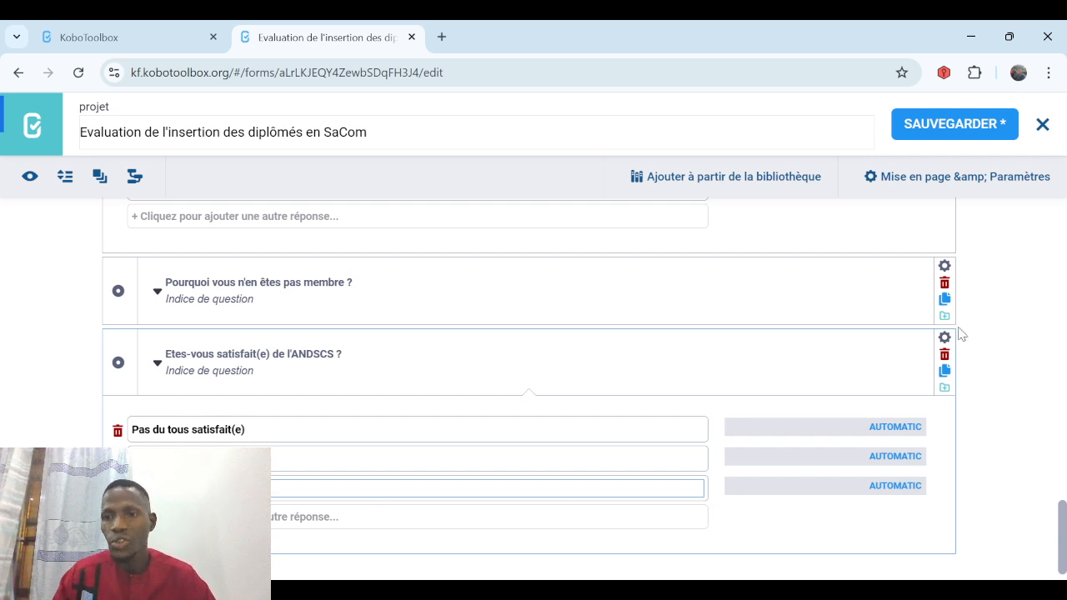
{"action": "left_click", "coordinate": [945, 338]}
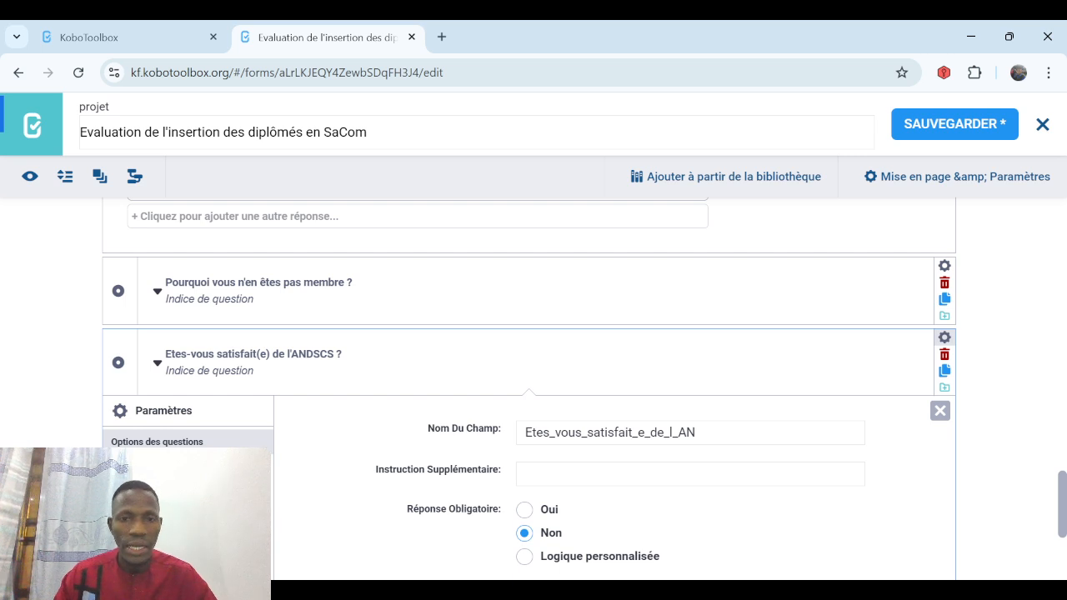
Add a skip-logic condition 'Etes-vous membre de l'ANDSCS ?' = OUI to the satisfaction question and save.
{"action": "left_click", "coordinate": [191, 467]}
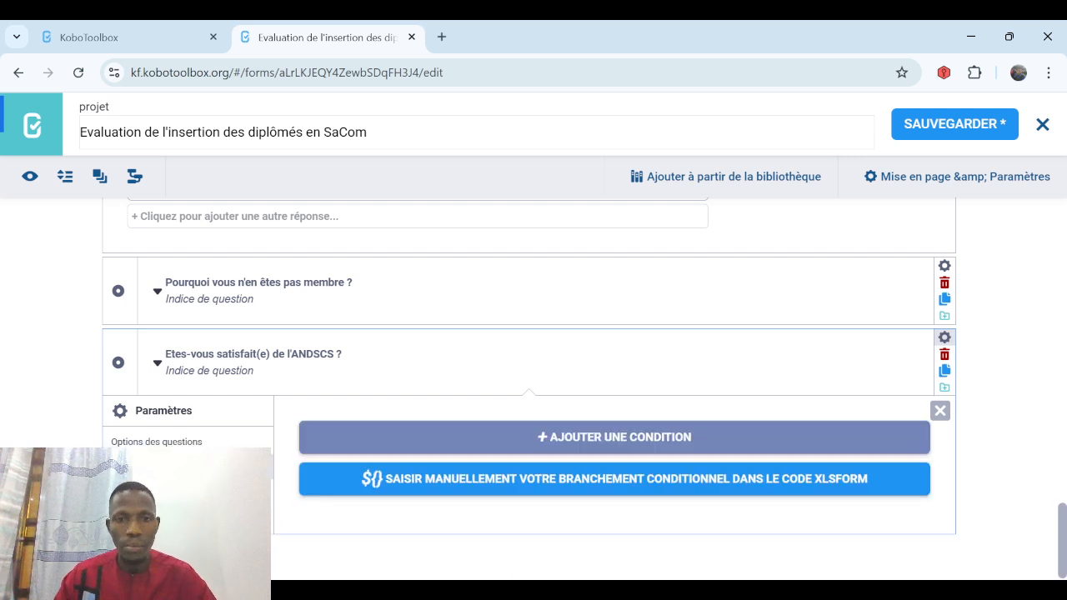
{"action": "left_click", "coordinate": [649, 444]}
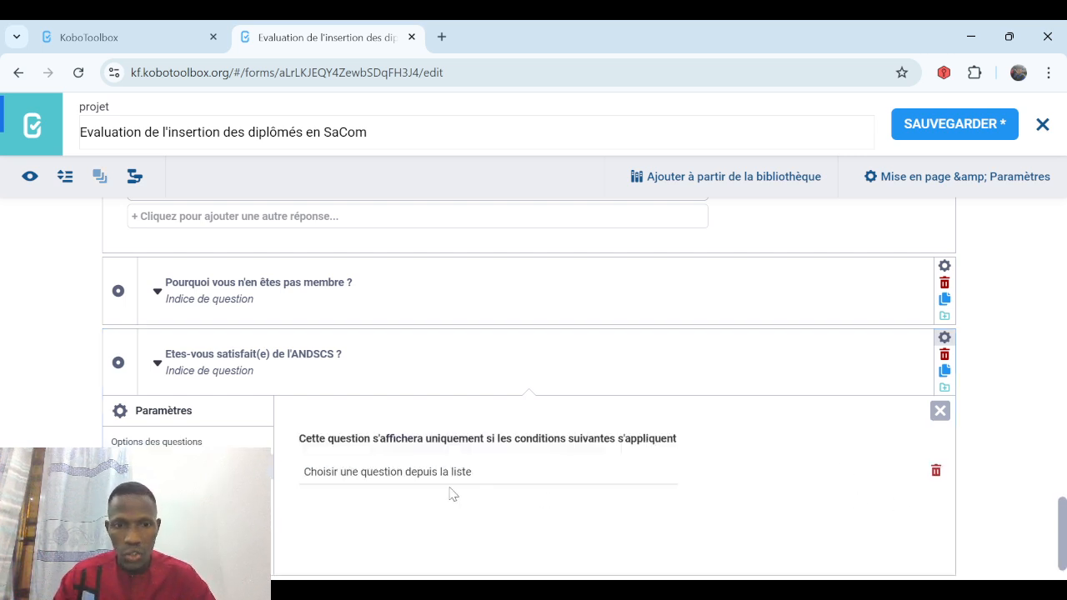
{"action": "left_click", "coordinate": [442, 480]}
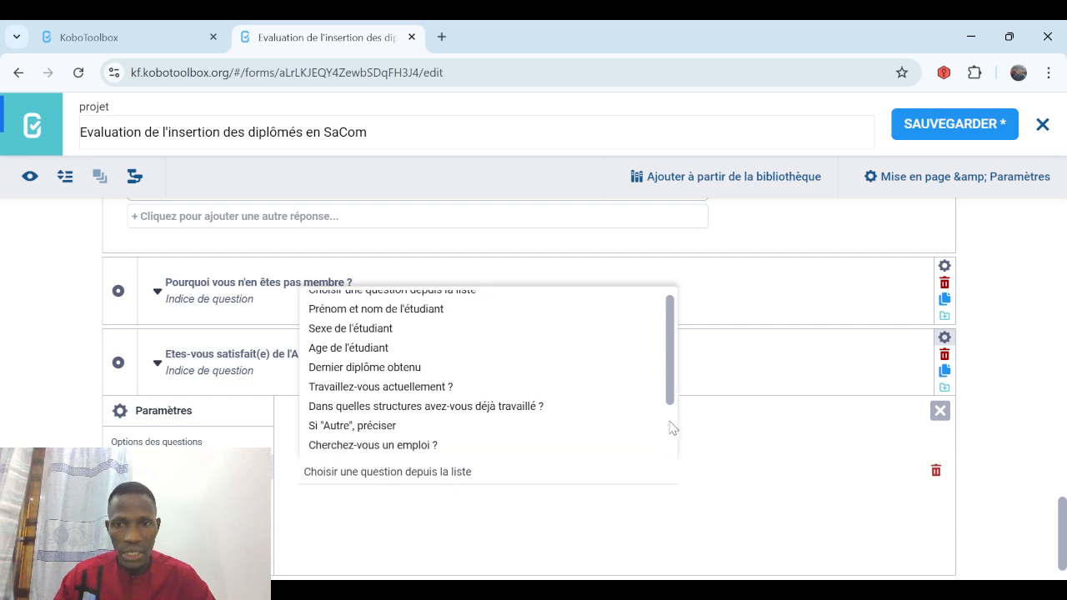
{"action": "scroll", "coordinate": [673, 428], "scroll_direction": "down", "scroll_amount": 2}
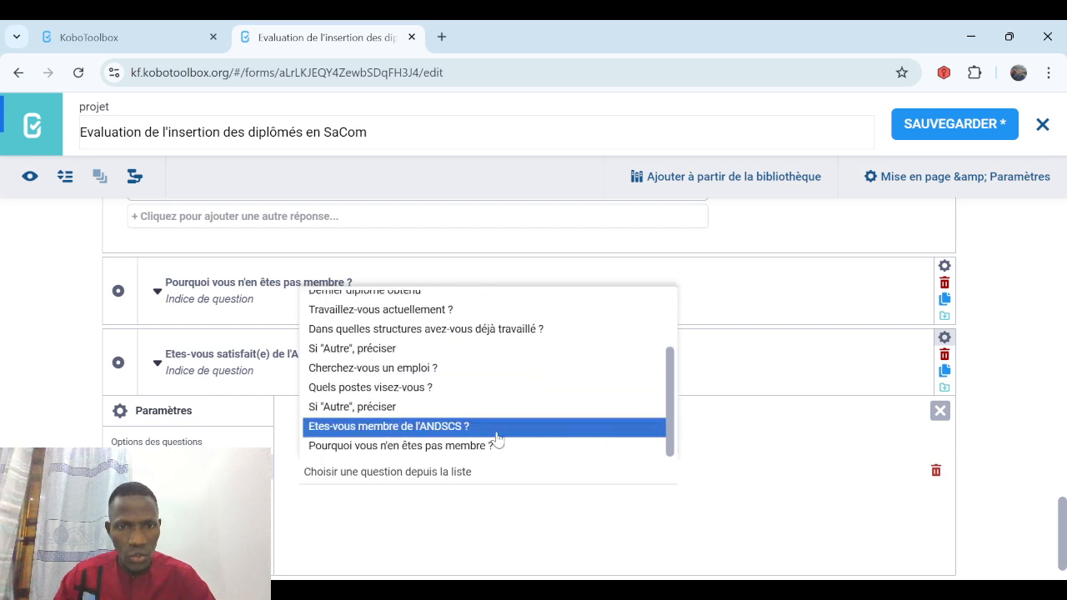
{"action": "left_click", "coordinate": [467, 428]}
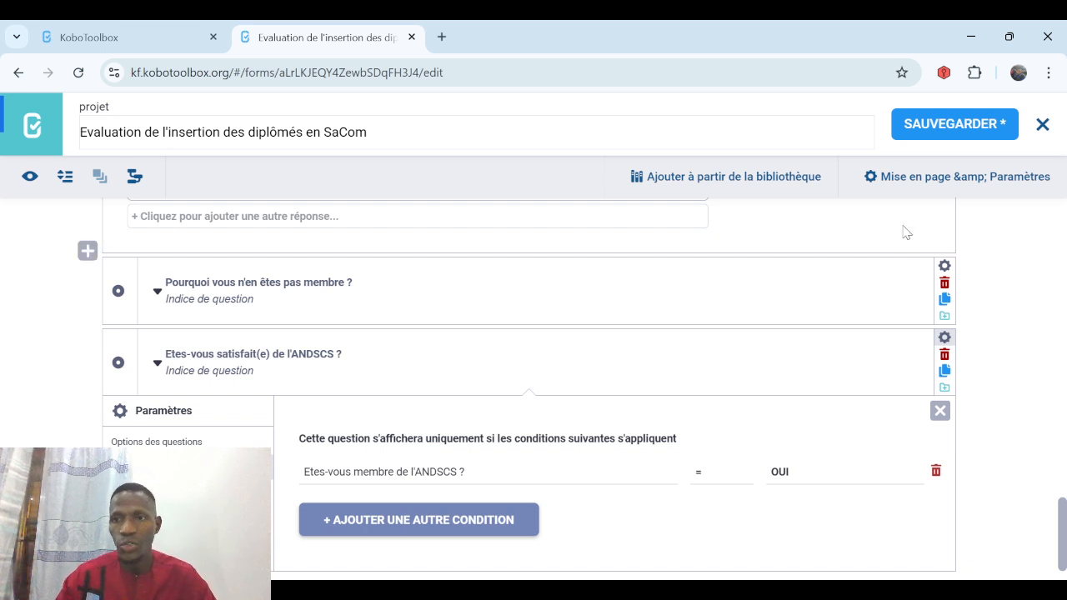
{"action": "left_click", "coordinate": [930, 134]}
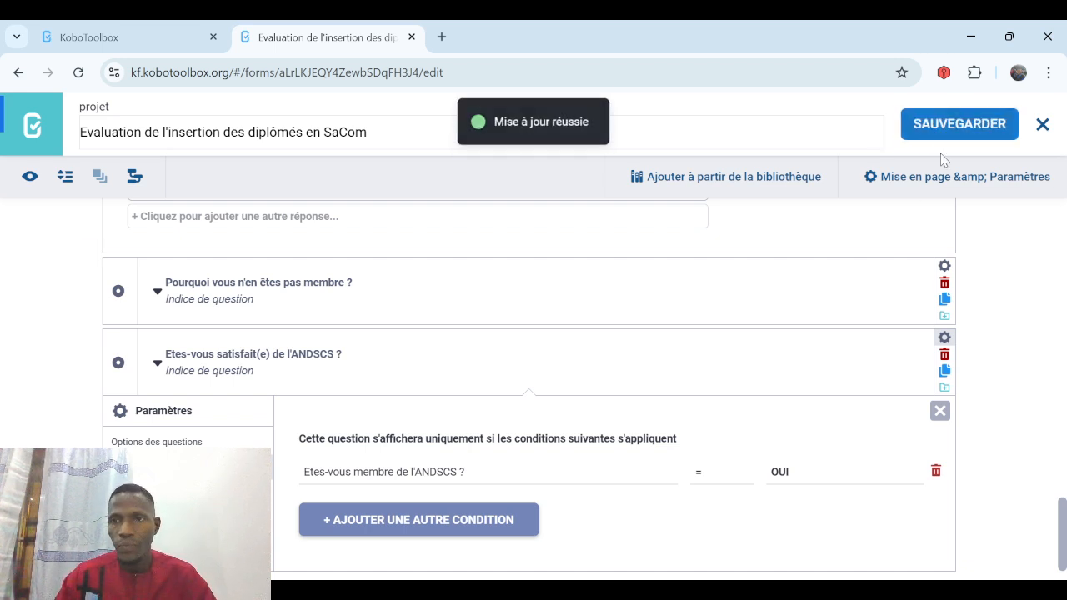
{"action": "left_click", "coordinate": [940, 410]}
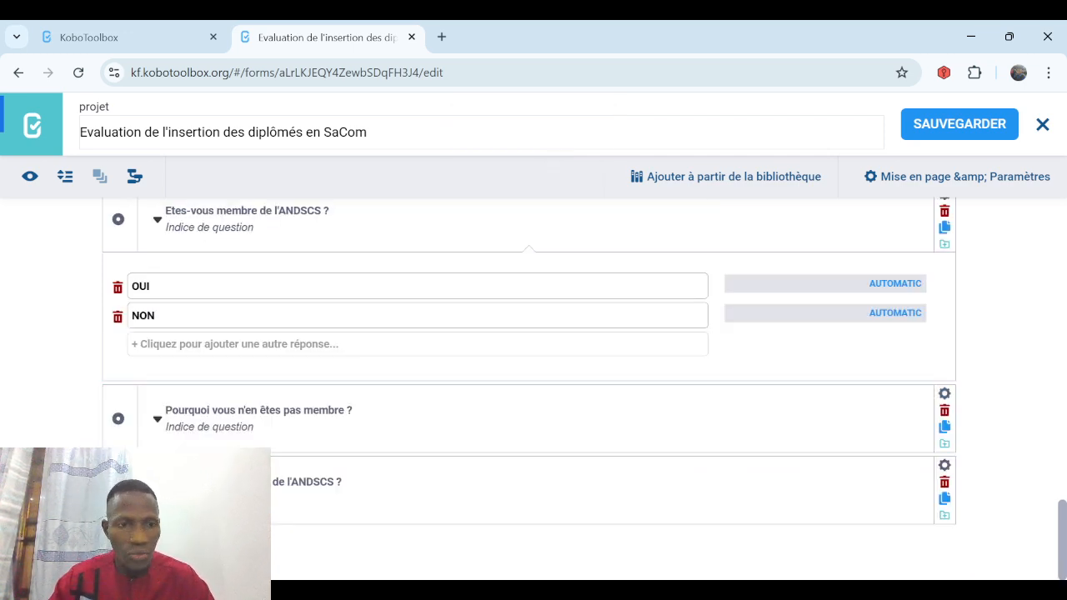
Add a Photographie question 'Prendre l'étudiant en photo' after the satisfaction question.
{"action": "left_click", "coordinate": [119, 543]}
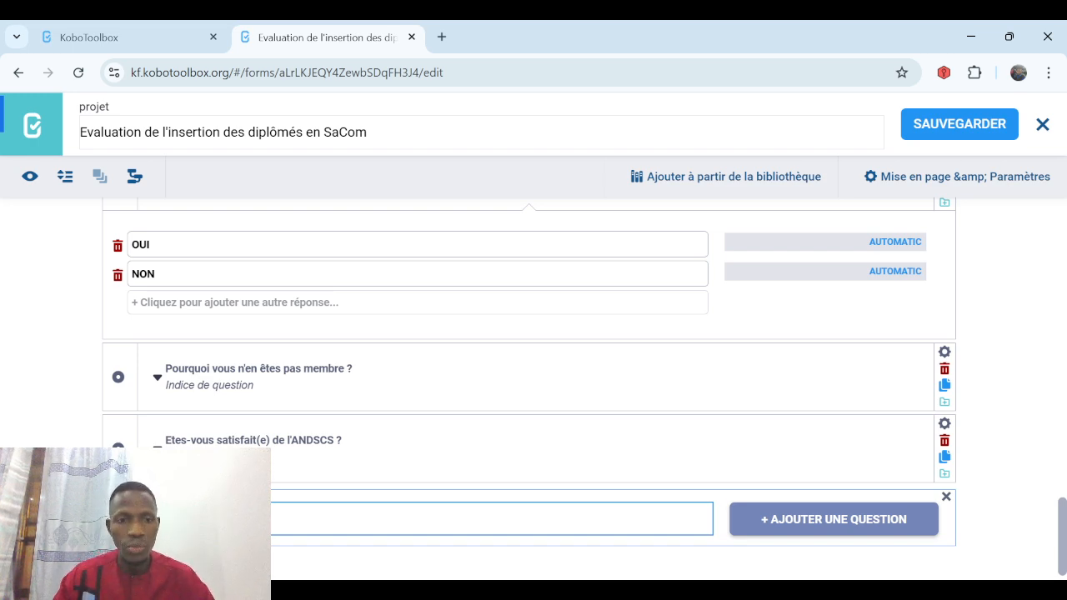
{"action": "left_click", "coordinate": [792, 531]}
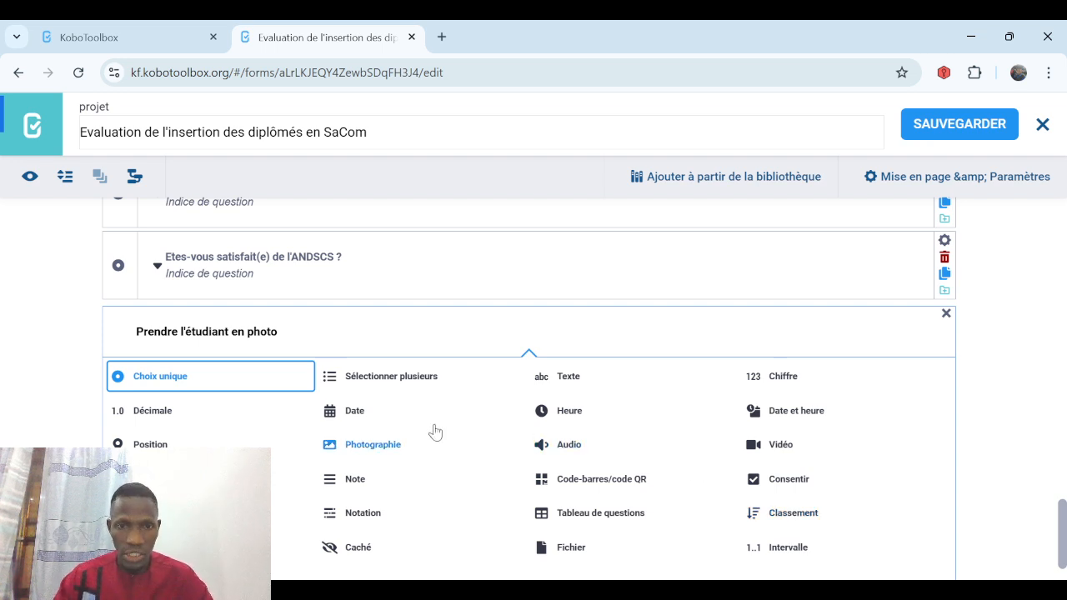
{"action": "left_click", "coordinate": [359, 451]}
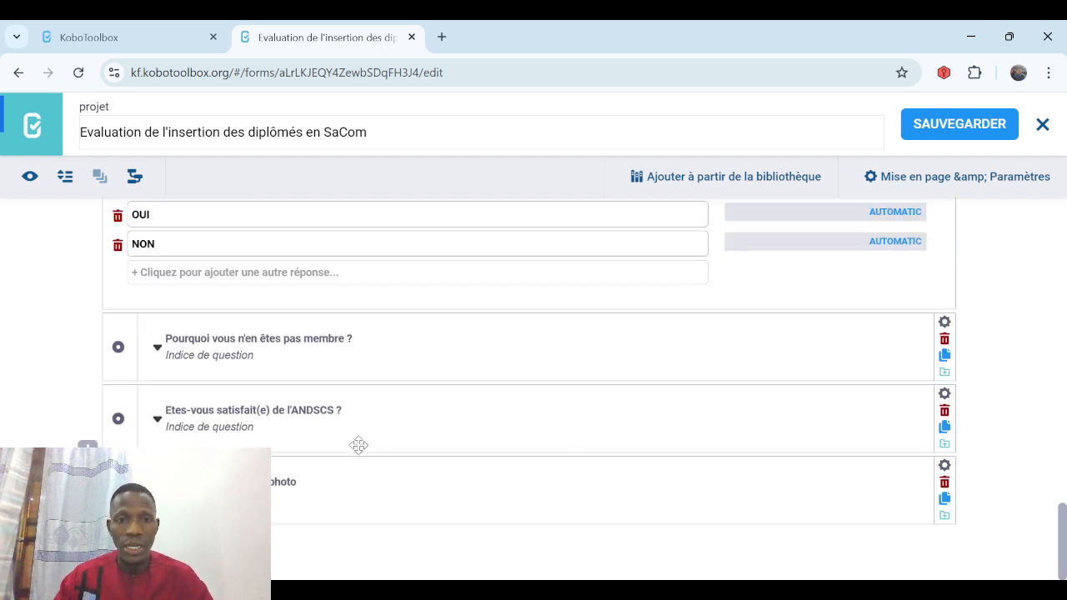
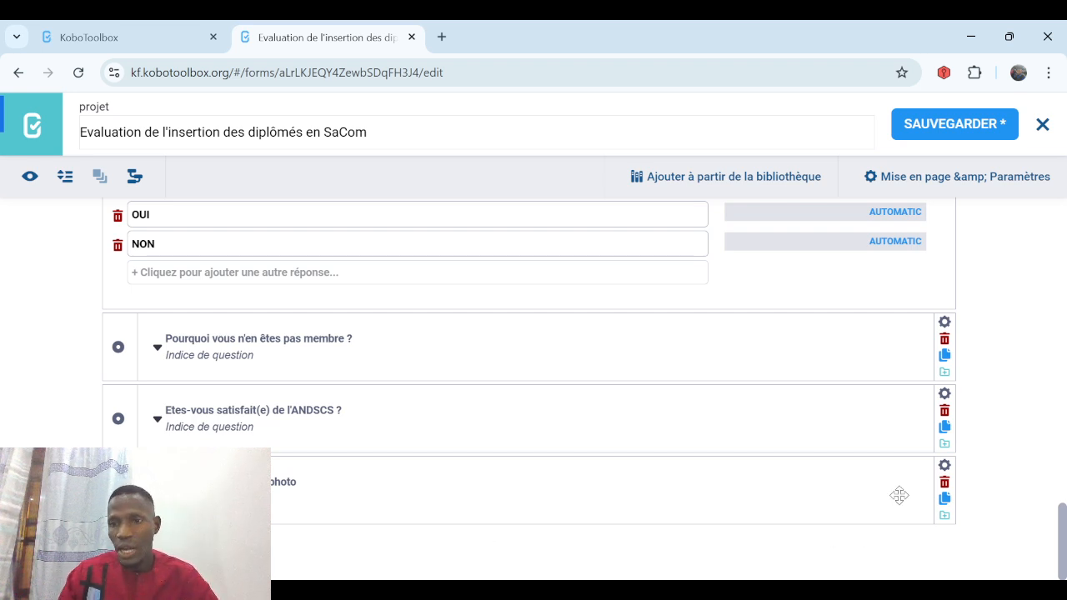
Duplicate the photo question twice, delete one copy, and start a new question at the end.
{"action": "left_click", "coordinate": [945, 500]}
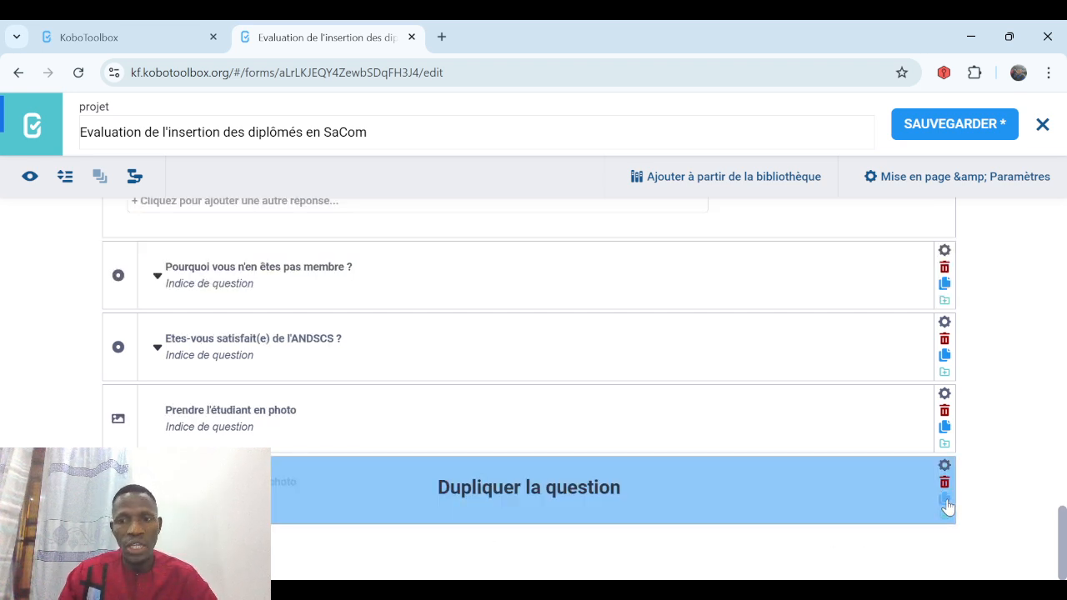
{"action": "left_click", "coordinate": [945, 500]}
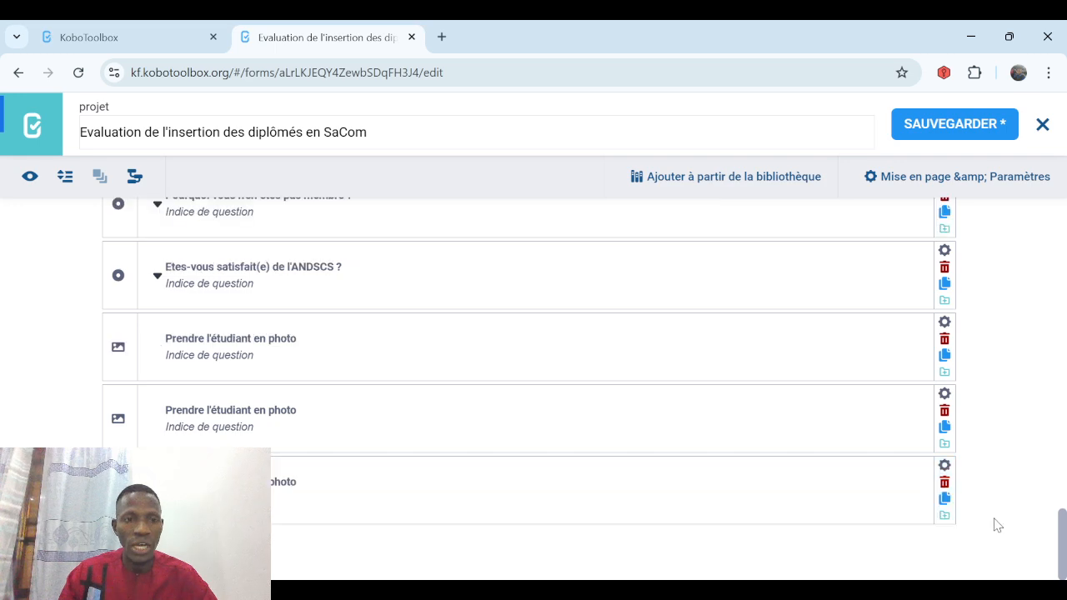
{"action": "left_click", "coordinate": [945, 483]}
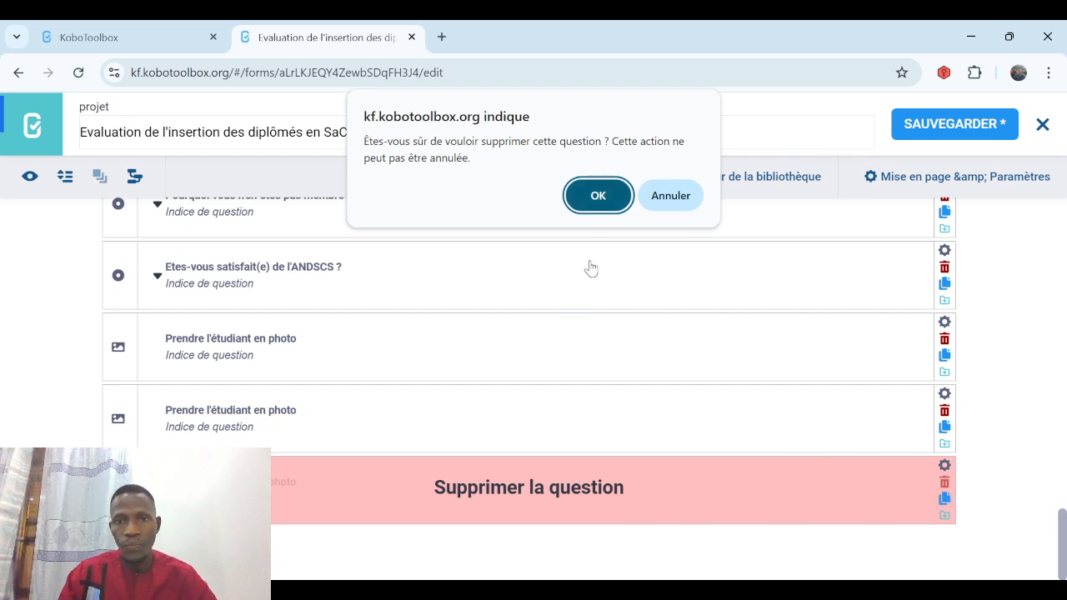
{"action": "left_click", "coordinate": [605, 196]}
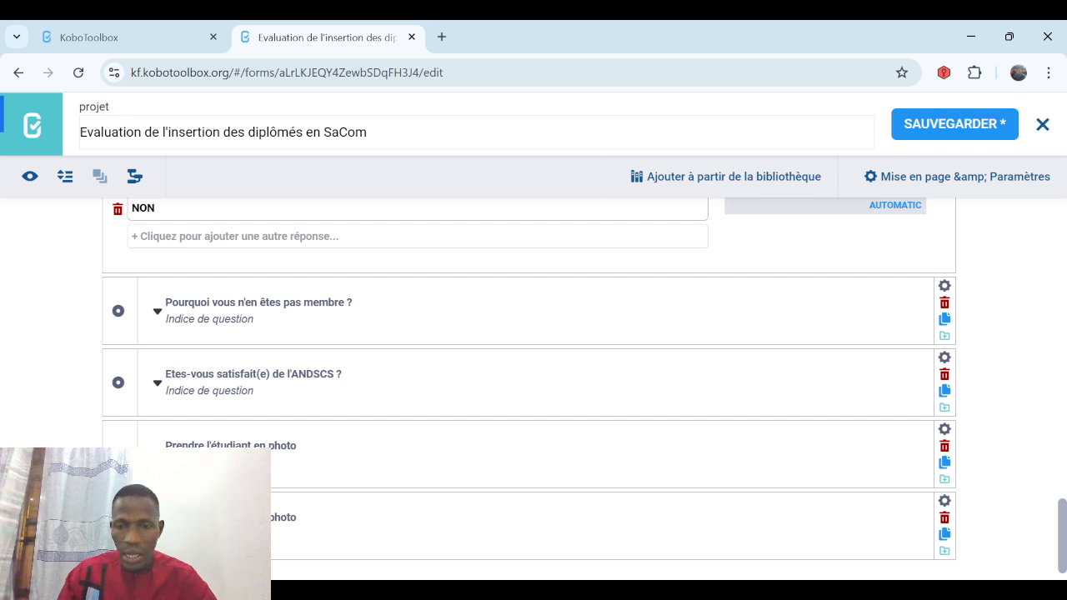
{"action": "left_click", "coordinate": [117, 573]}
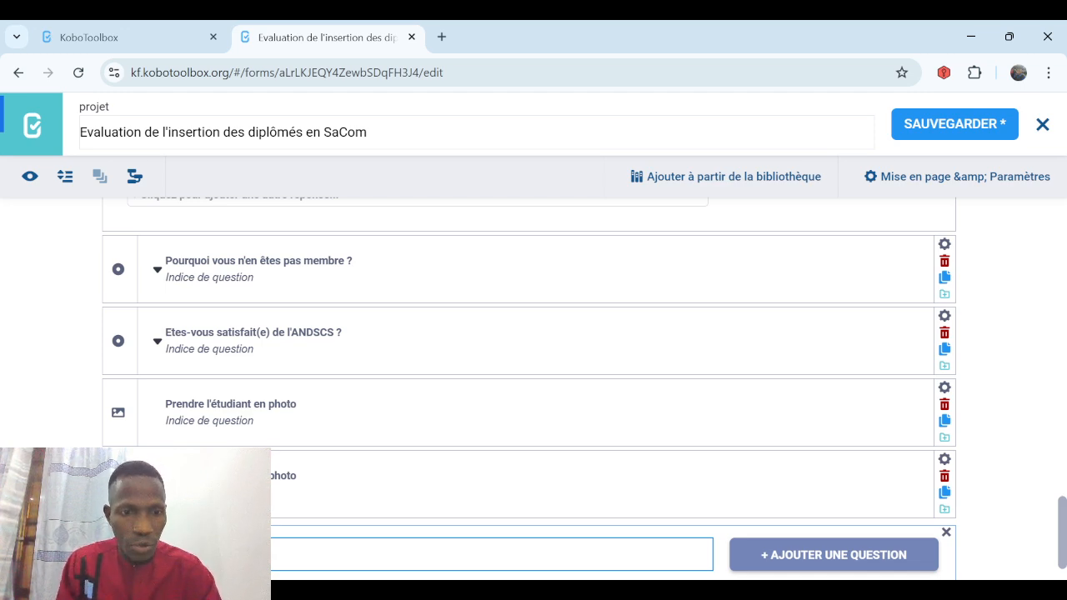
Add 'Que suggérez-vous pour améliorer l'insertion des diplômés en SaCom ?' as an Audio question, then start another.
{"action": "type", "text": "mélior"}
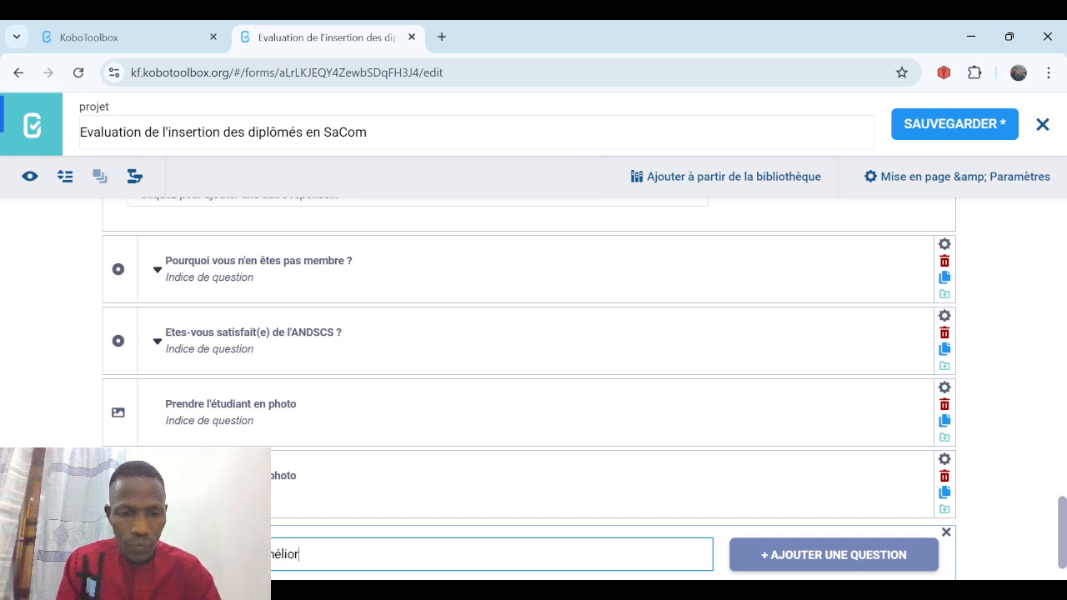
{"action": "type", "text": "er l'insert"}
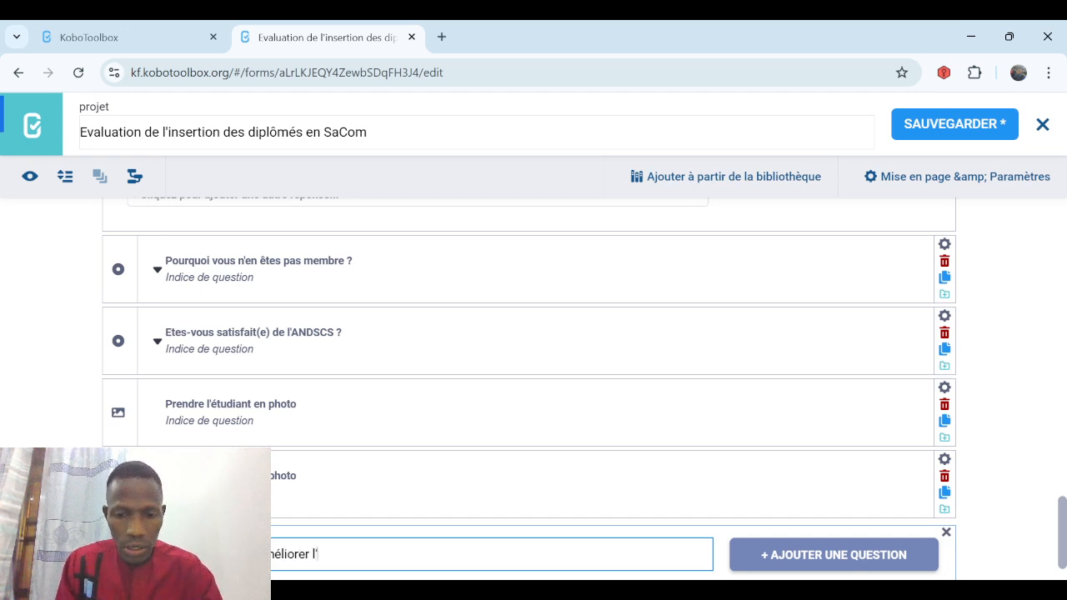
{"action": "type", "text": "i"}
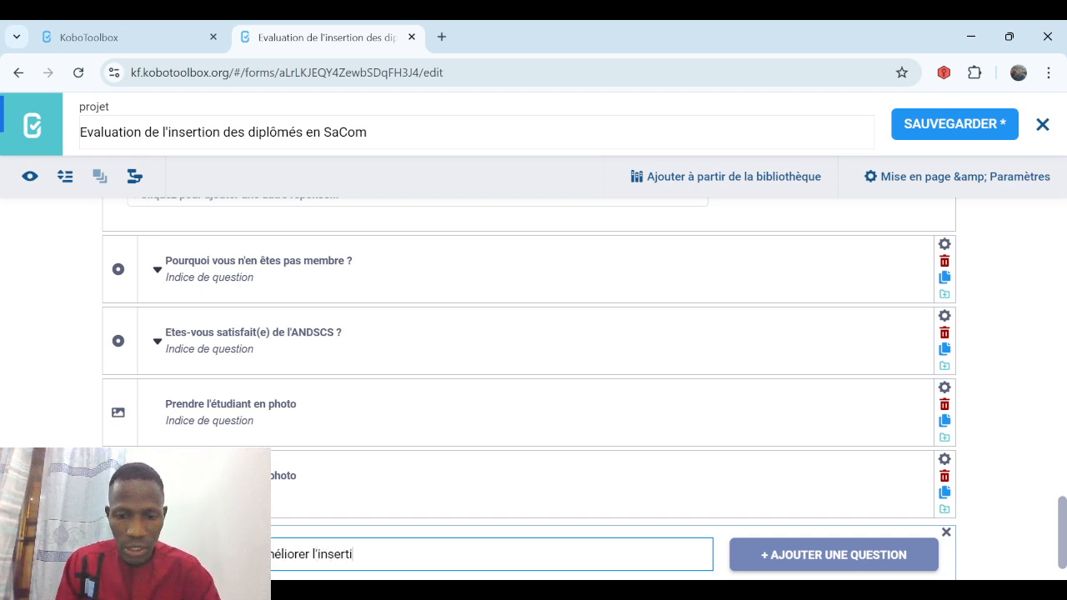
{"action": "type", "text": "on des d"}
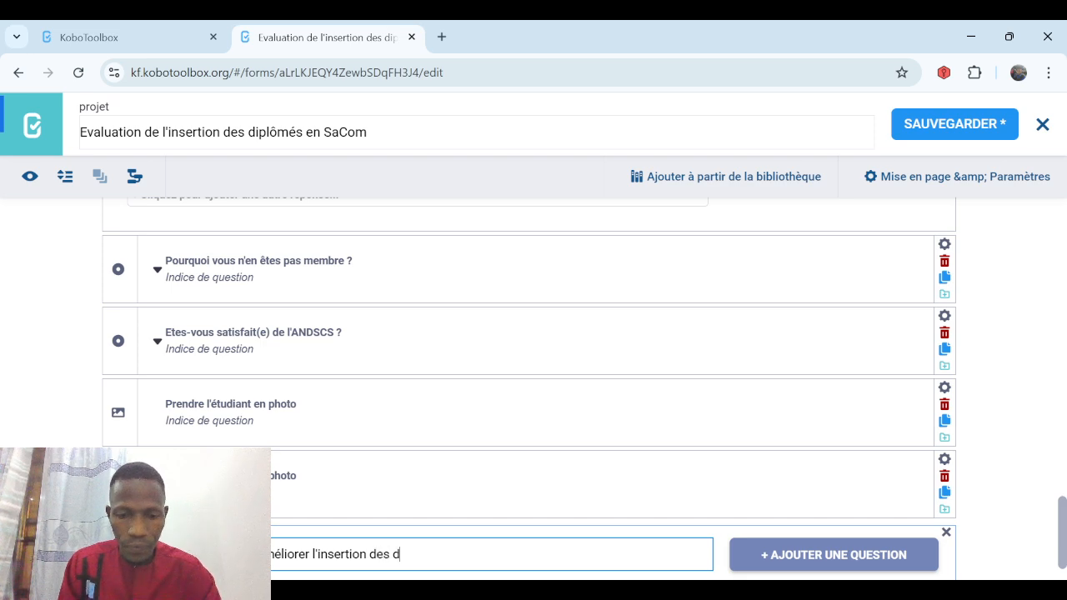
{"action": "type", "text": "iplômés en S"}
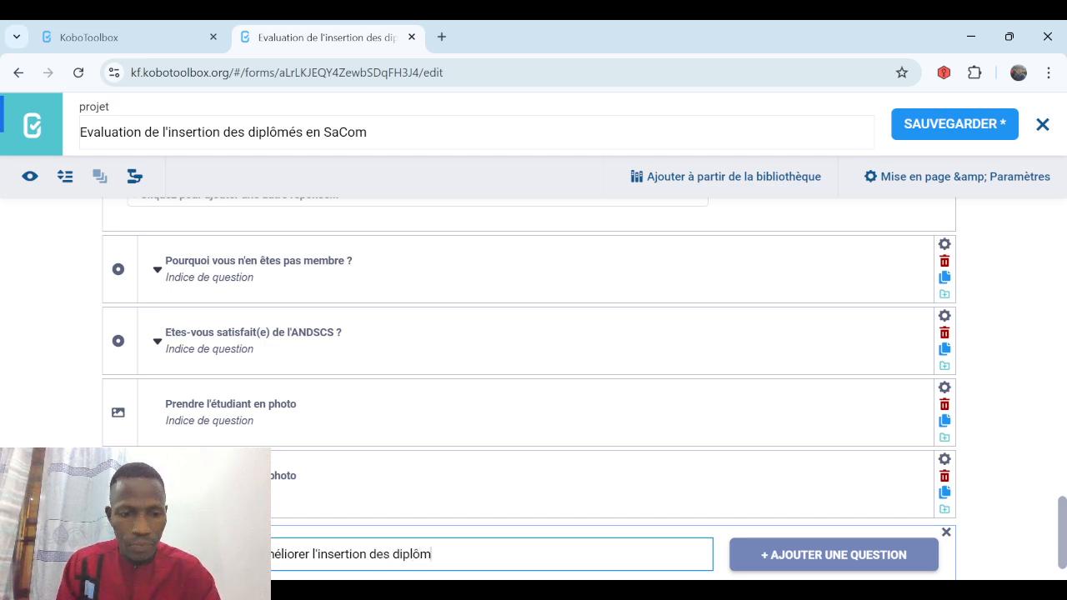
{"action": "type", "text": "a"}
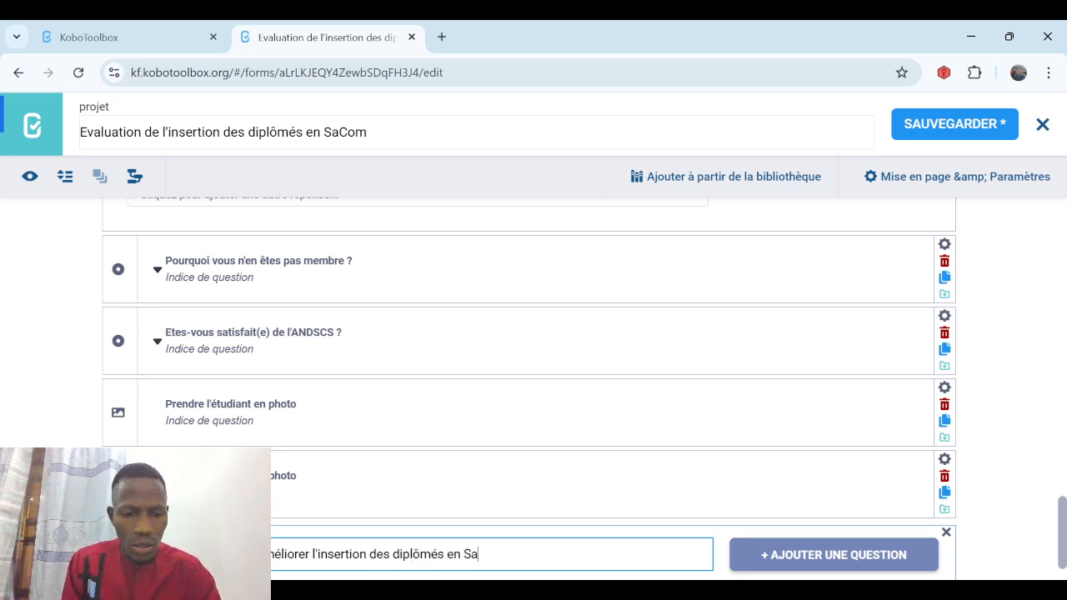
{"action": "type", "text": "Com ?"}
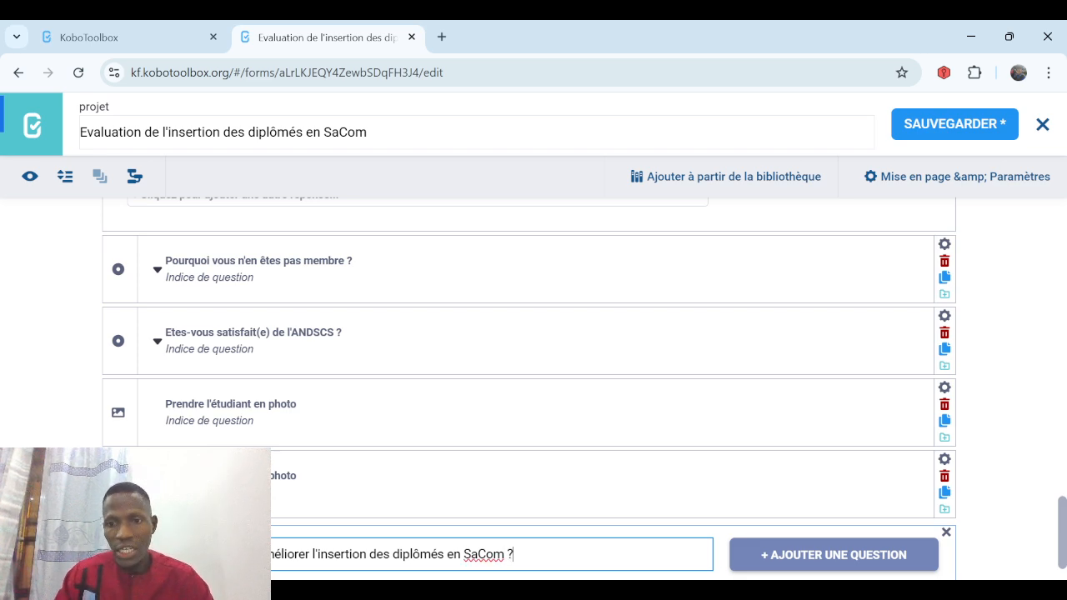
{"action": "left_click", "coordinate": [805, 561]}
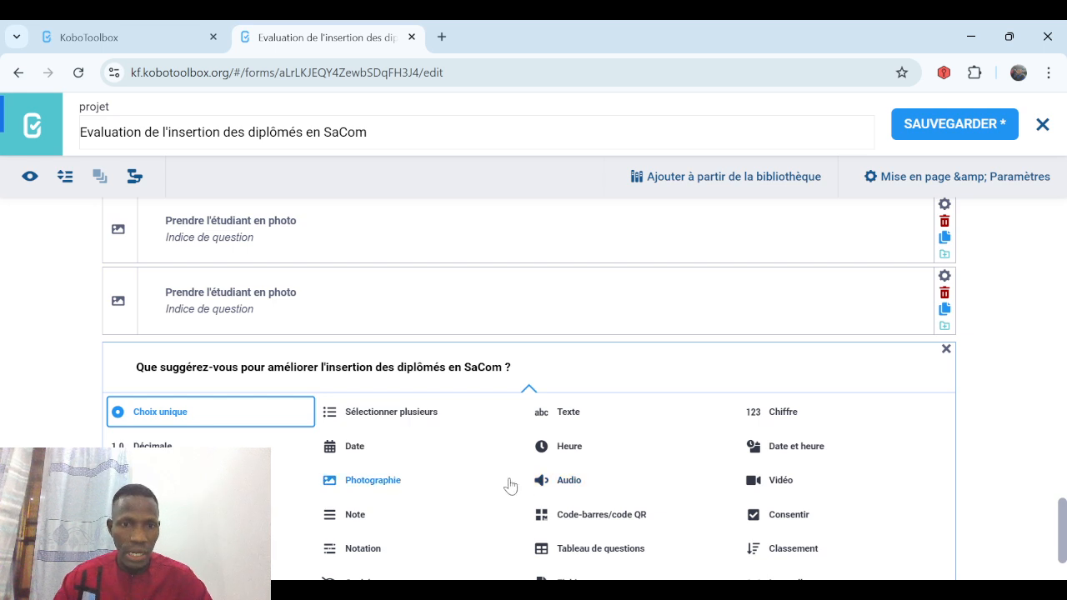
{"action": "left_click", "coordinate": [573, 484]}
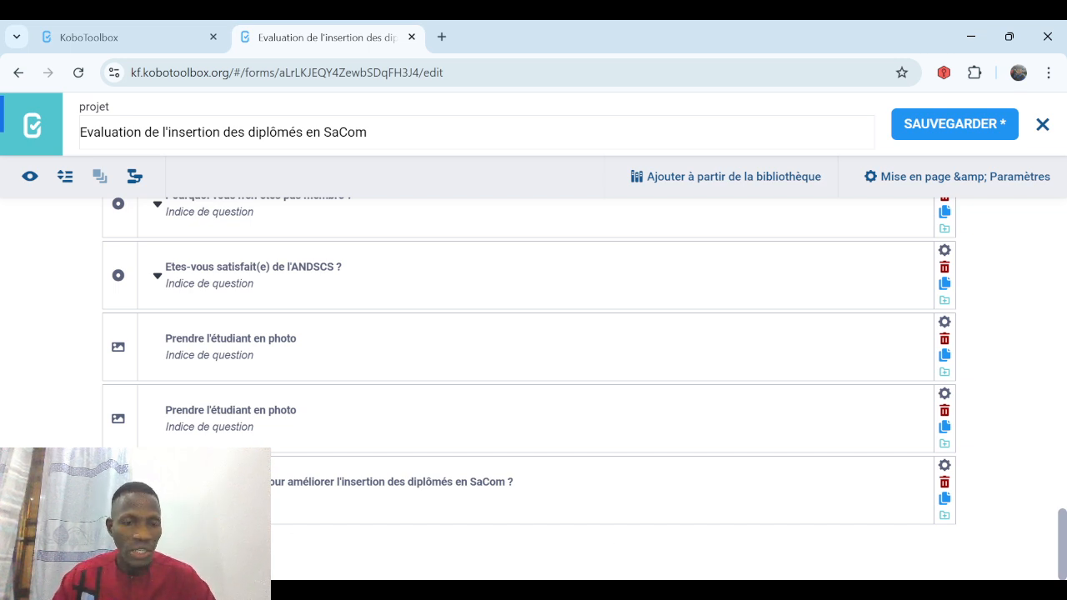
{"action": "left_click", "coordinate": [117, 543]}
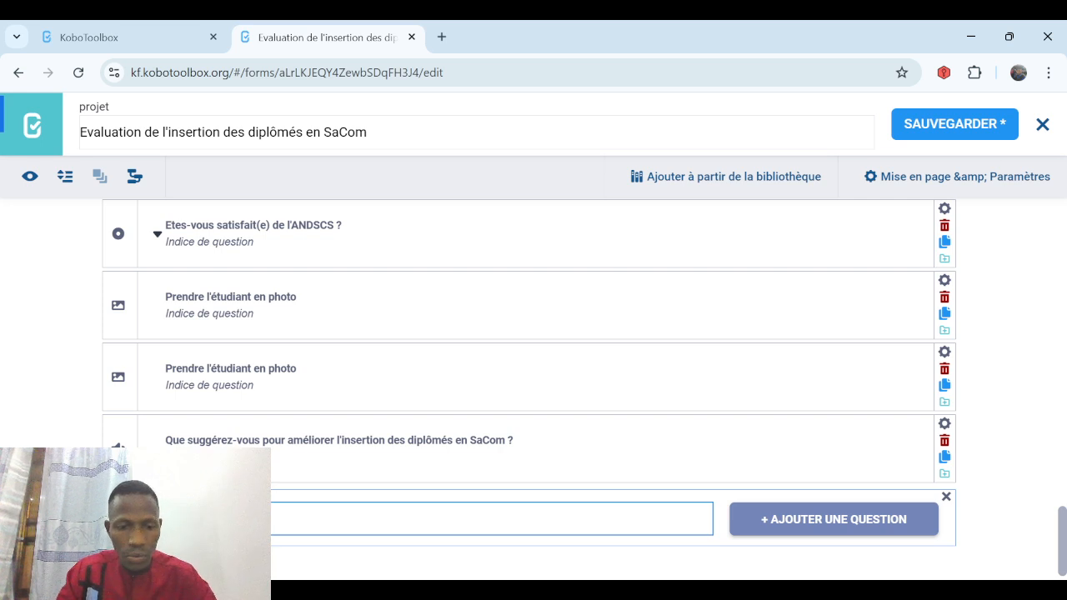
Add a Position question 'Enregistrez la localisation de l'étudiant' after the audio suggestion question.
{"action": "type", "text": "e "}
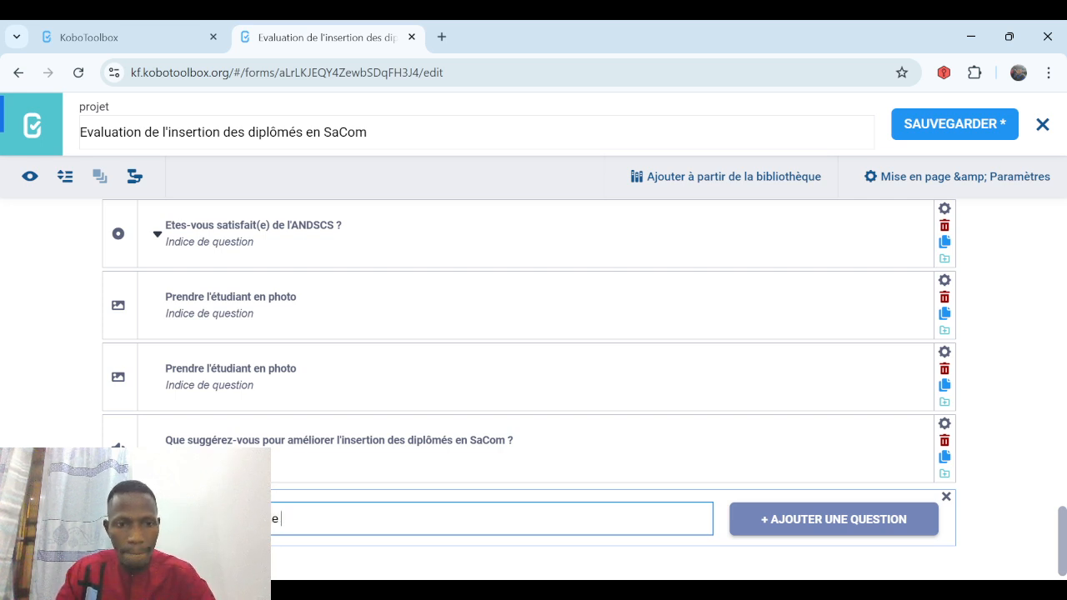
{"action": "type", "text": "l'étudiant"}
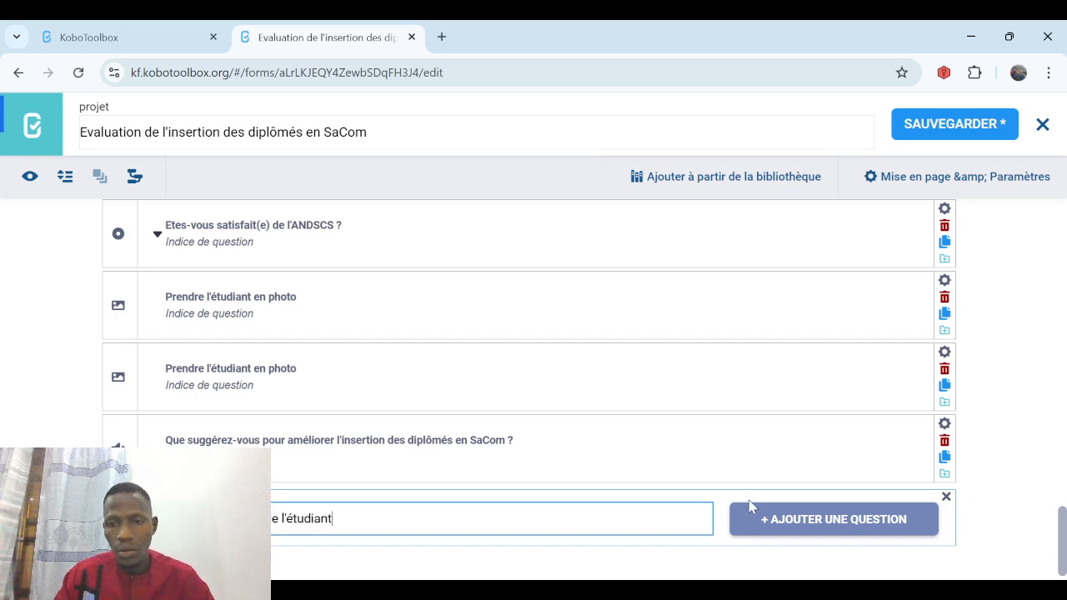
{"action": "left_click", "coordinate": [786, 520]}
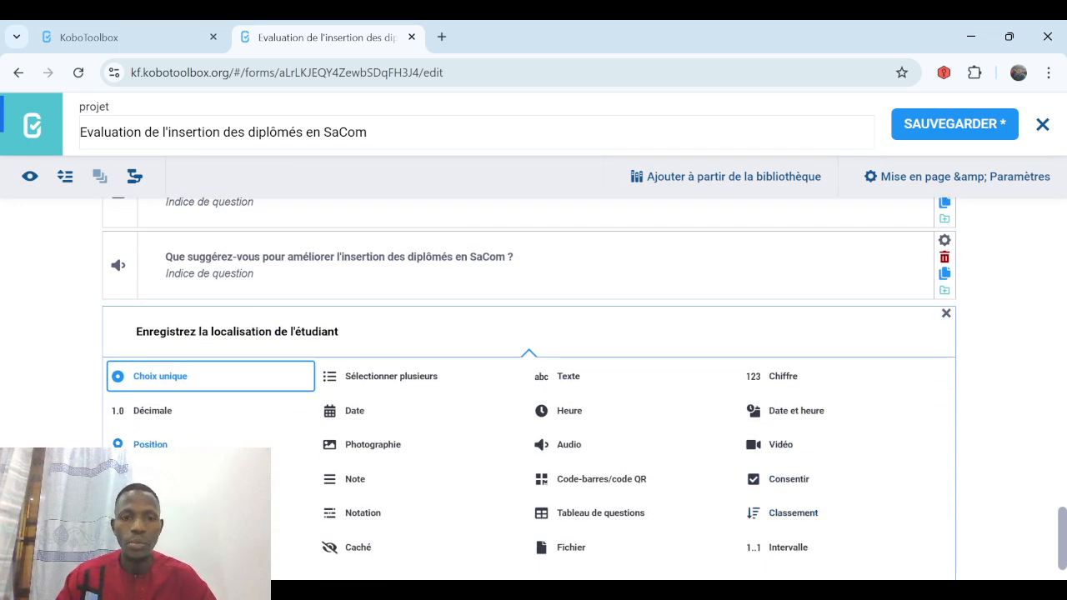
{"action": "left_click", "coordinate": [150, 444]}
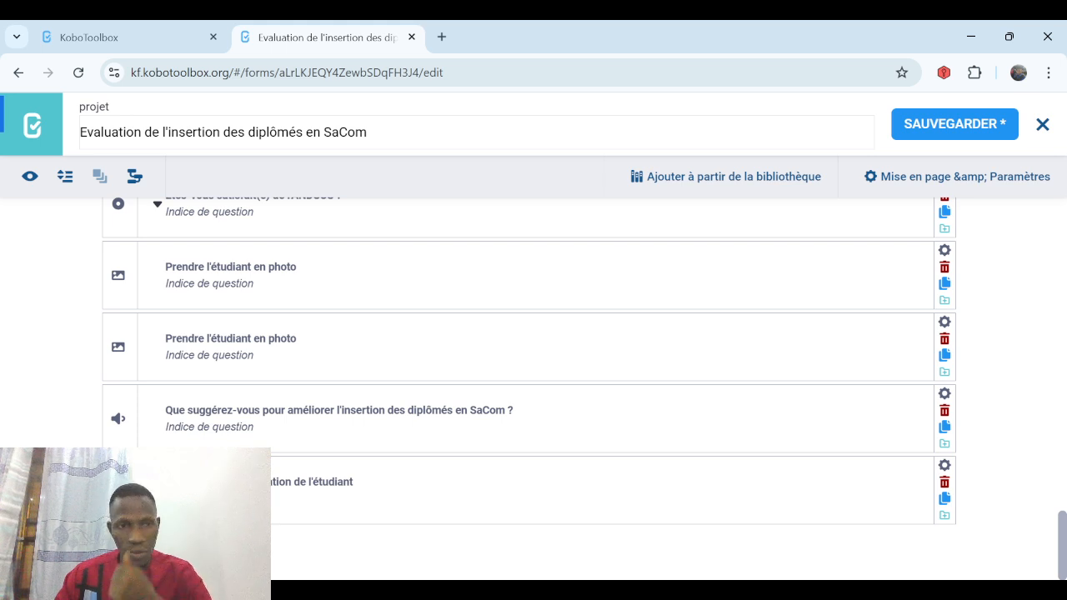
{"action": "scroll", "coordinate": [534, 383], "scroll_direction": "up", "scroll_amount": 5}
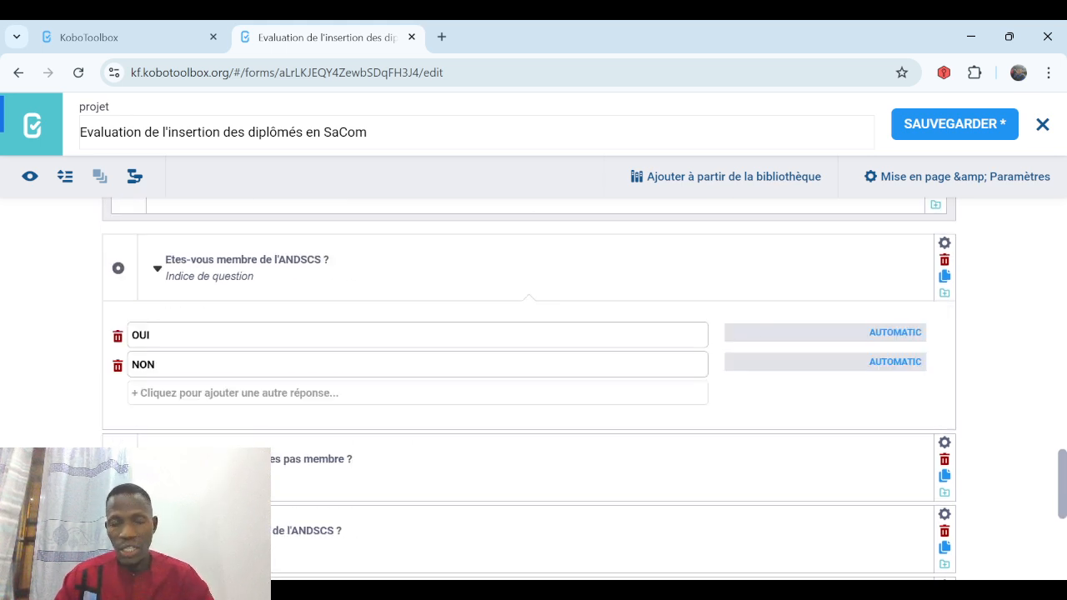
Group 'Etes-vous membre de l'ANDSCS ?' through the last question as 'Partie 3: service à la communauté' and save.
{"action": "left_click", "coordinate": [405, 239]}
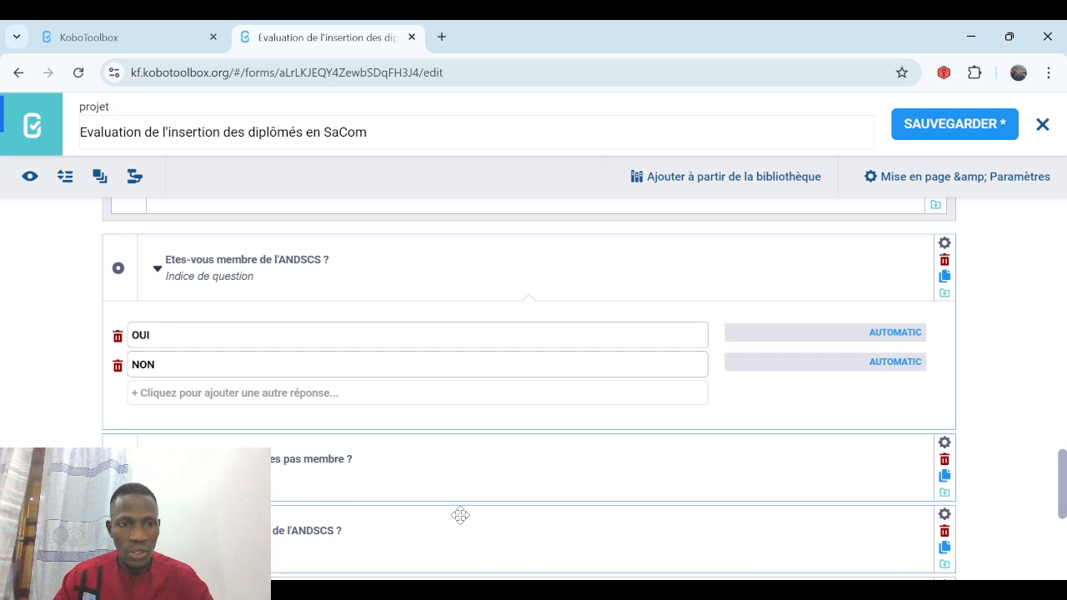
{"action": "scroll", "coordinate": [624, 361], "scroll_direction": "down", "scroll_amount": 4}
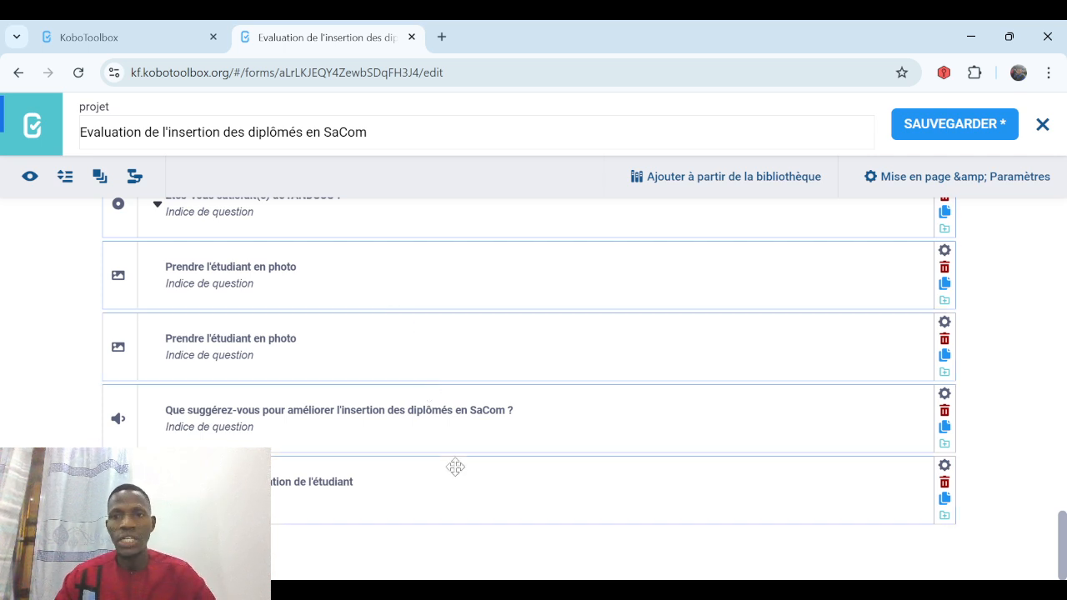
{"action": "left_click", "coordinate": [99, 177]}
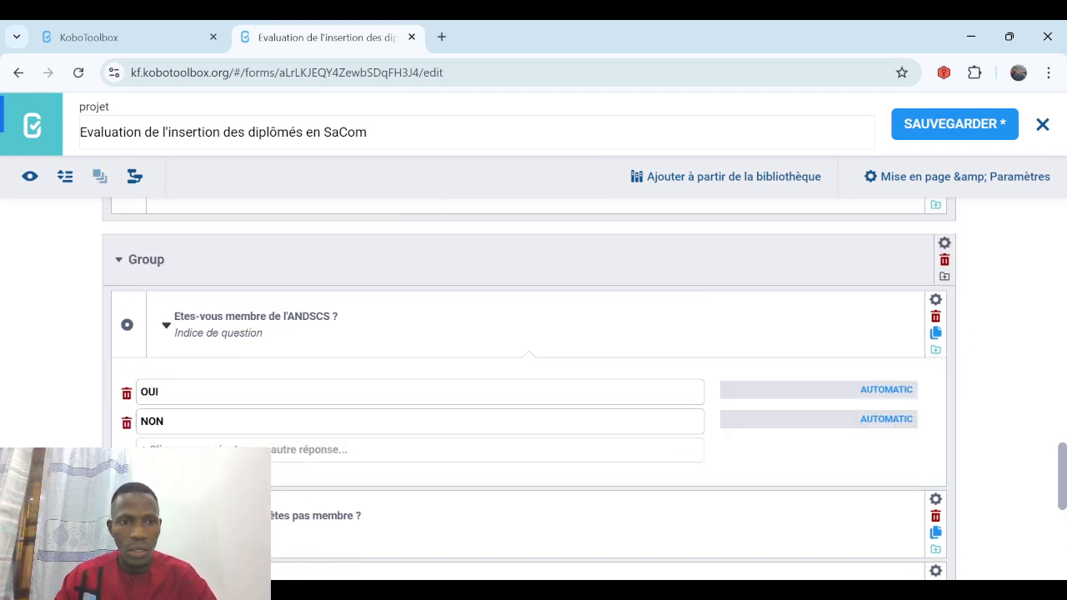
{"action": "left_click", "coordinate": [172, 261]}
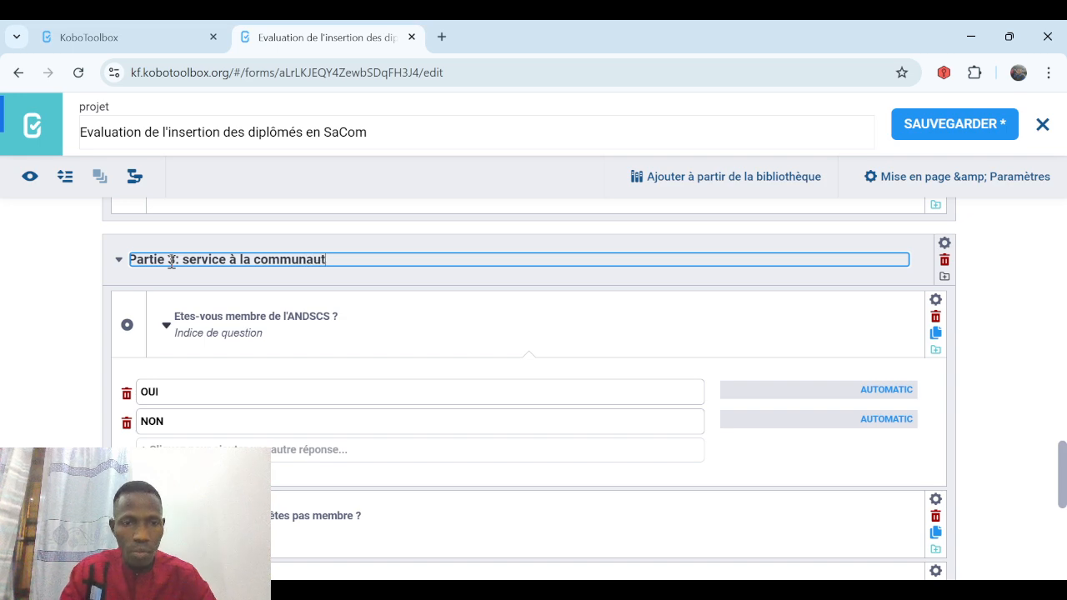
{"action": "left_click", "coordinate": [1002, 326]}
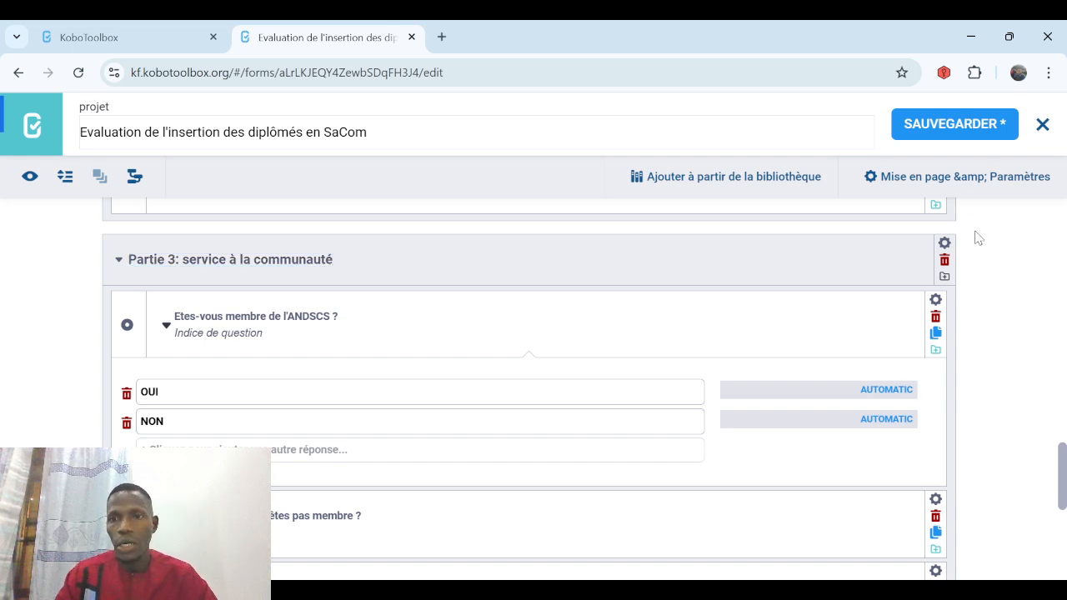
{"action": "left_click", "coordinate": [942, 125]}
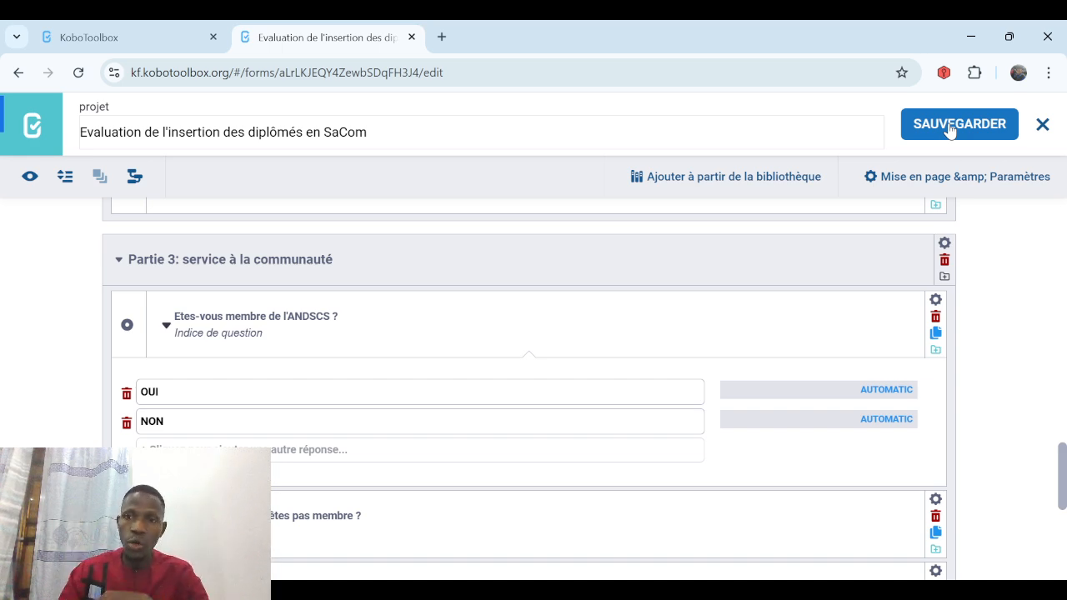
Save, close the builder, and preview the 17-question v1 draft.
{"action": "left_click", "coordinate": [949, 127]}
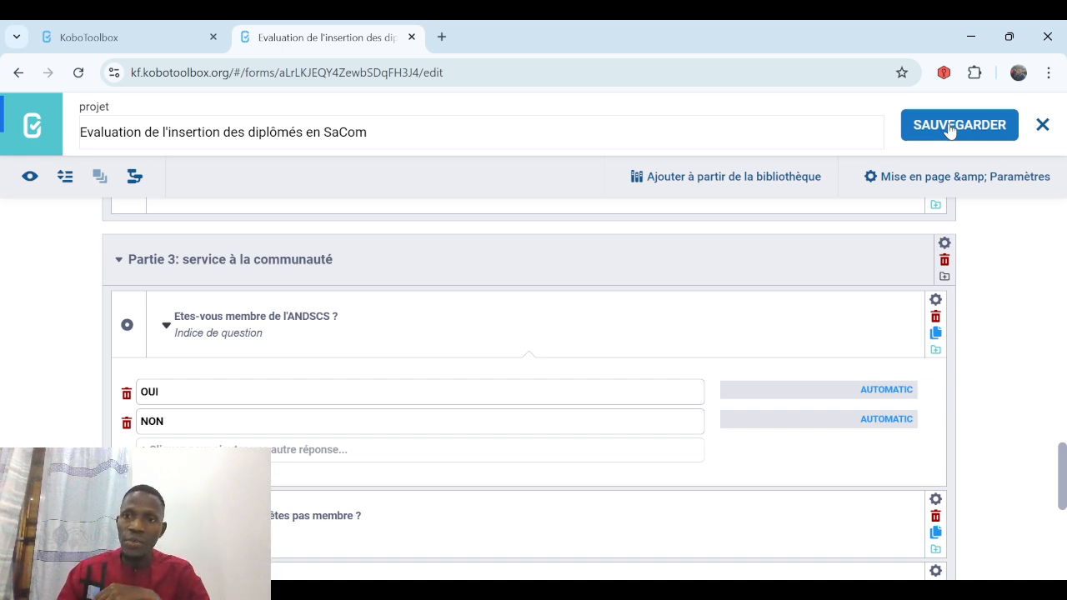
{"action": "left_click", "coordinate": [1041, 127]}
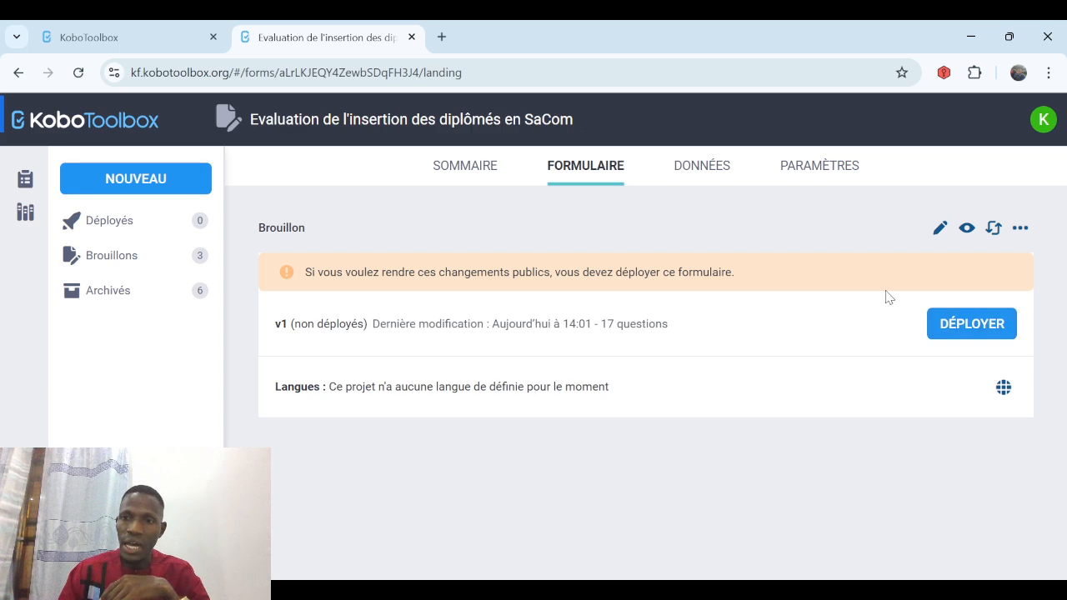
{"action": "left_click", "coordinate": [967, 230]}
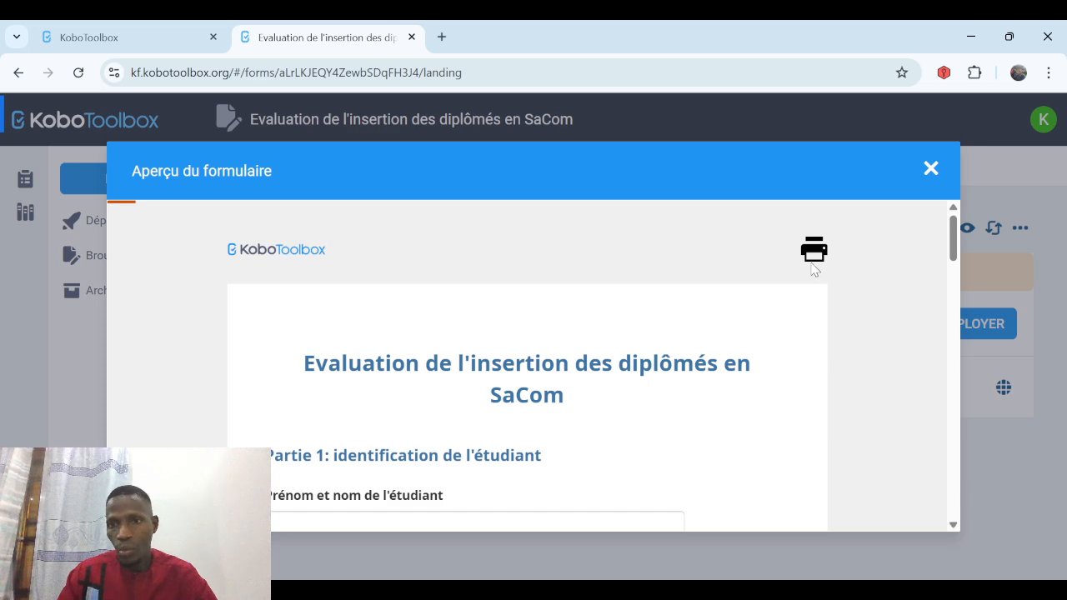
Answer Femme for sex and enter age 15 to trigger the age range check.
{"action": "left_click", "coordinate": [952, 527]}
{"action": "left_click", "coordinate": [953, 527]}
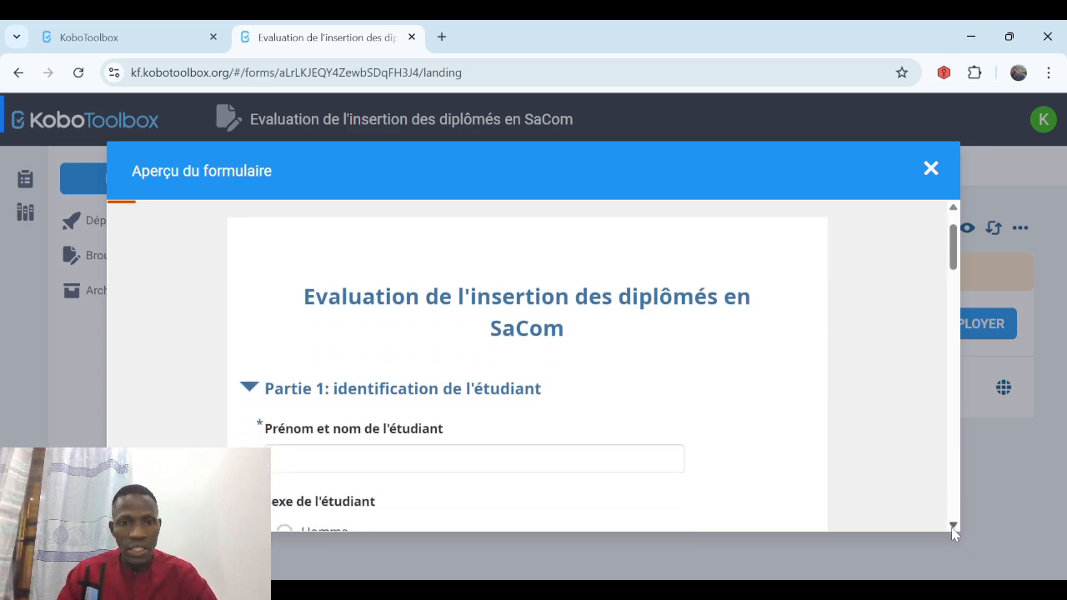
{"action": "left_click", "coordinate": [953, 527]}
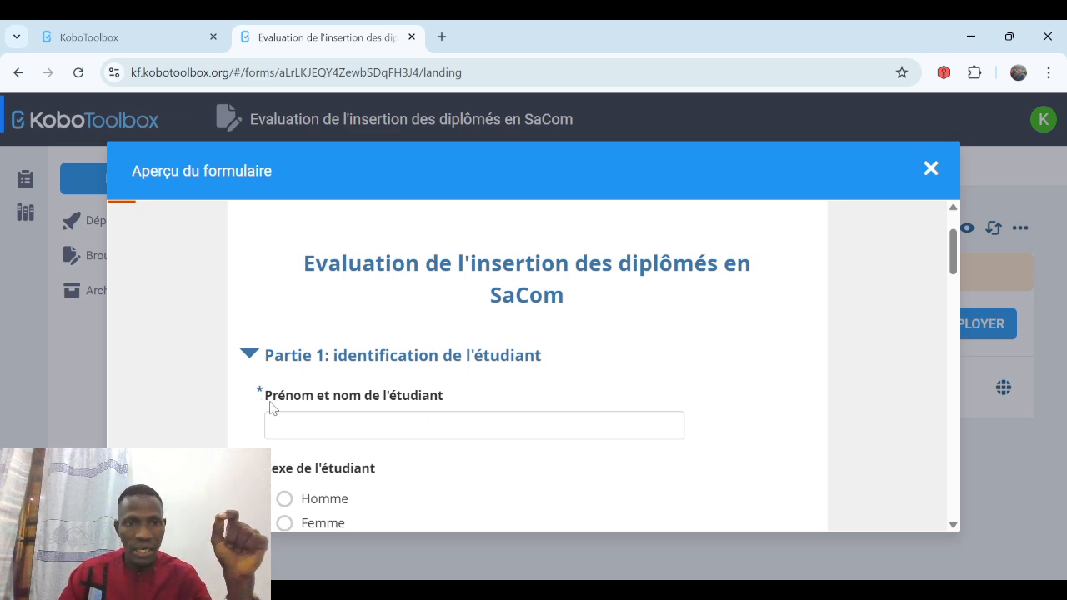
{"action": "left_click", "coordinate": [953, 526]}
{"action": "left_click", "coordinate": [953, 526]}
{"action": "left_click", "coordinate": [954, 525]}
{"action": "left_click", "coordinate": [953, 526]}
{"action": "left_click", "coordinate": [953, 526]}
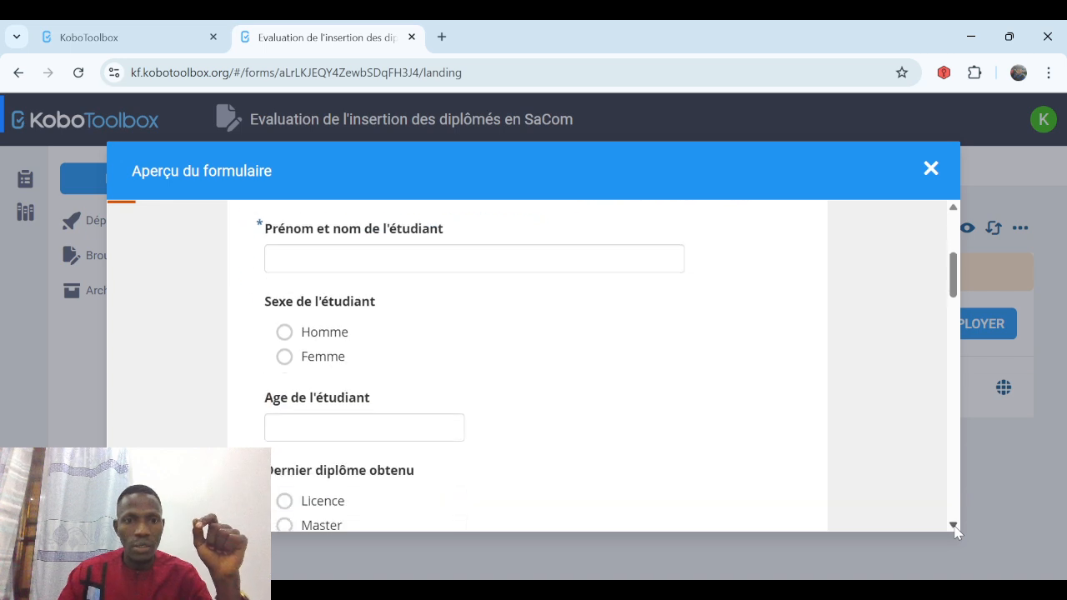
{"action": "left_click", "coordinate": [285, 331]}
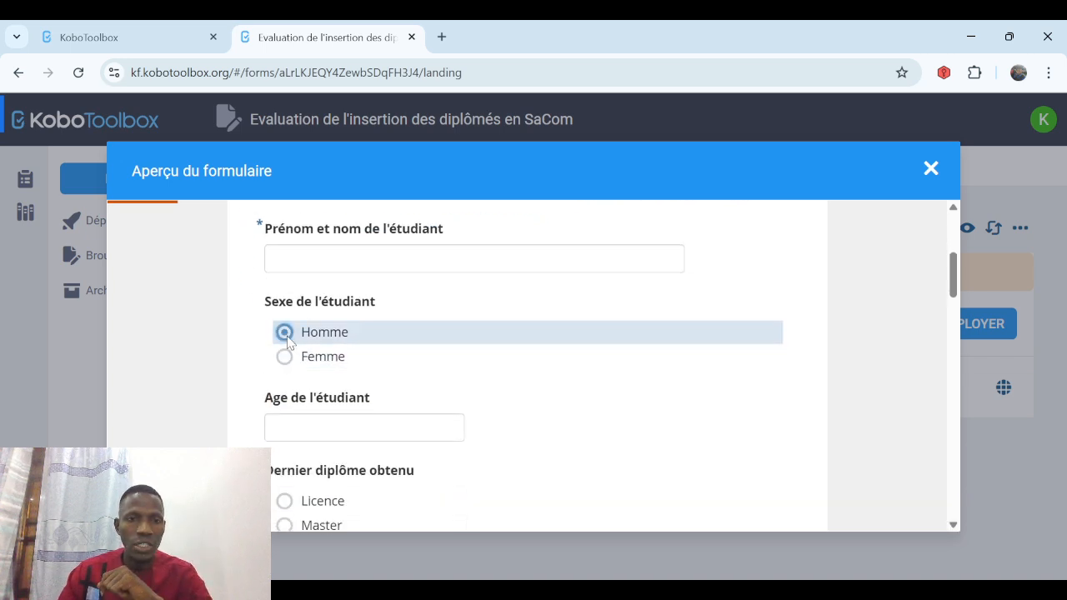
{"action": "left_click", "coordinate": [284, 358]}
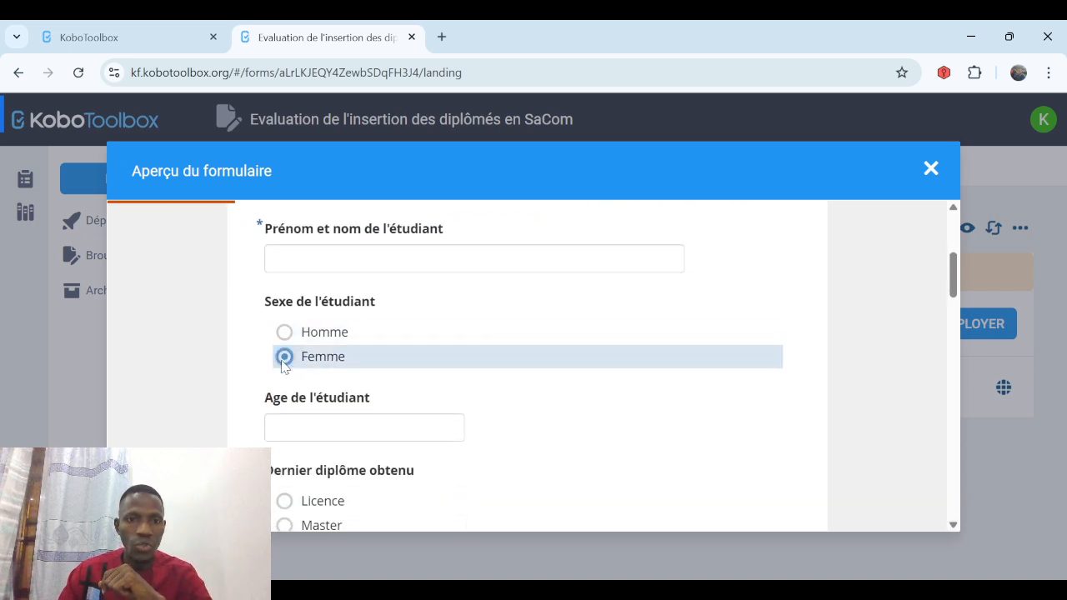
{"action": "left_click", "coordinate": [319, 423]}
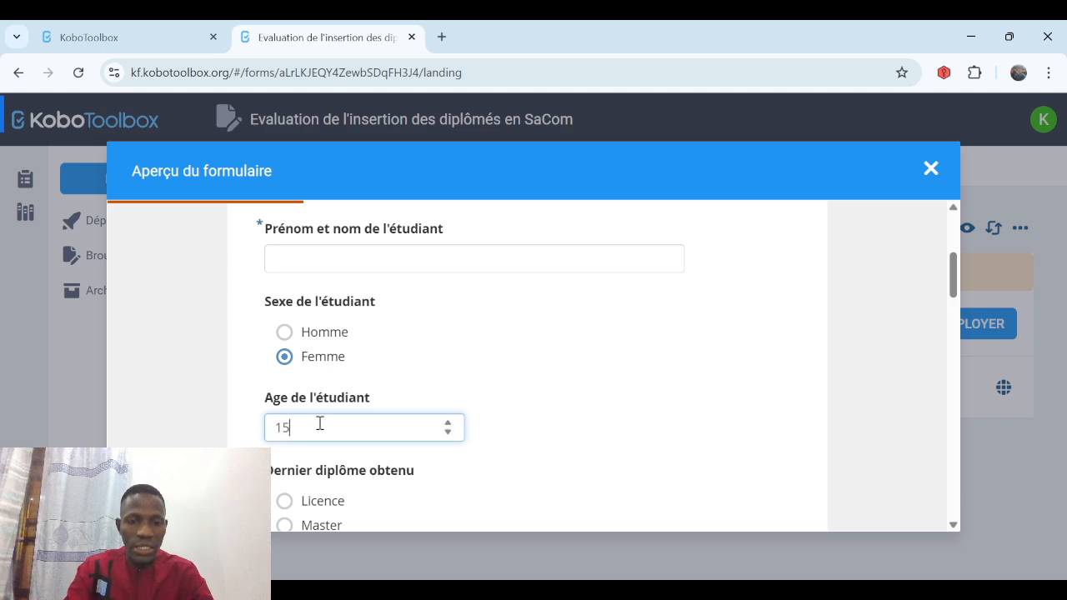
{"action": "left_click", "coordinate": [575, 474]}
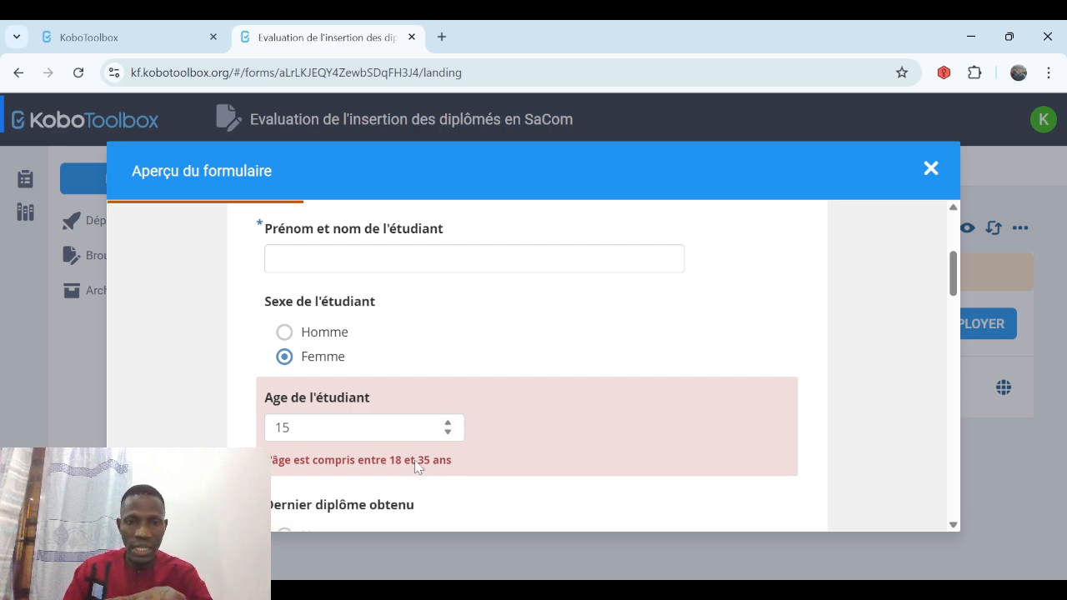
Correct the age, move ahead, and tick then untick Autre to see its préciser field.
{"action": "left_click", "coordinate": [297, 430]}
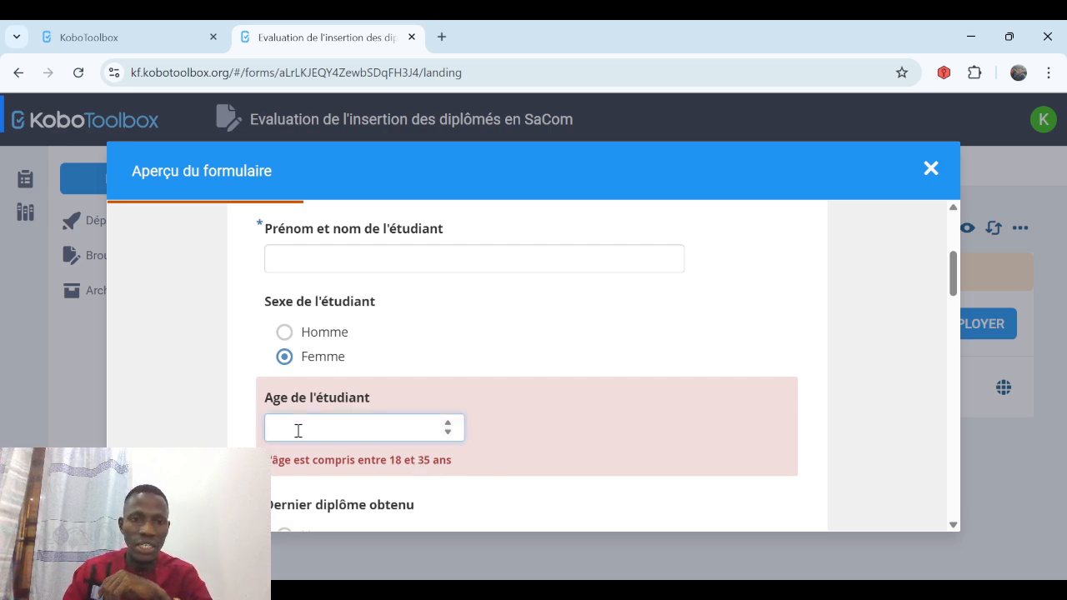
{"action": "left_click", "coordinate": [953, 525]}
{"action": "left_click", "coordinate": [954, 527]}
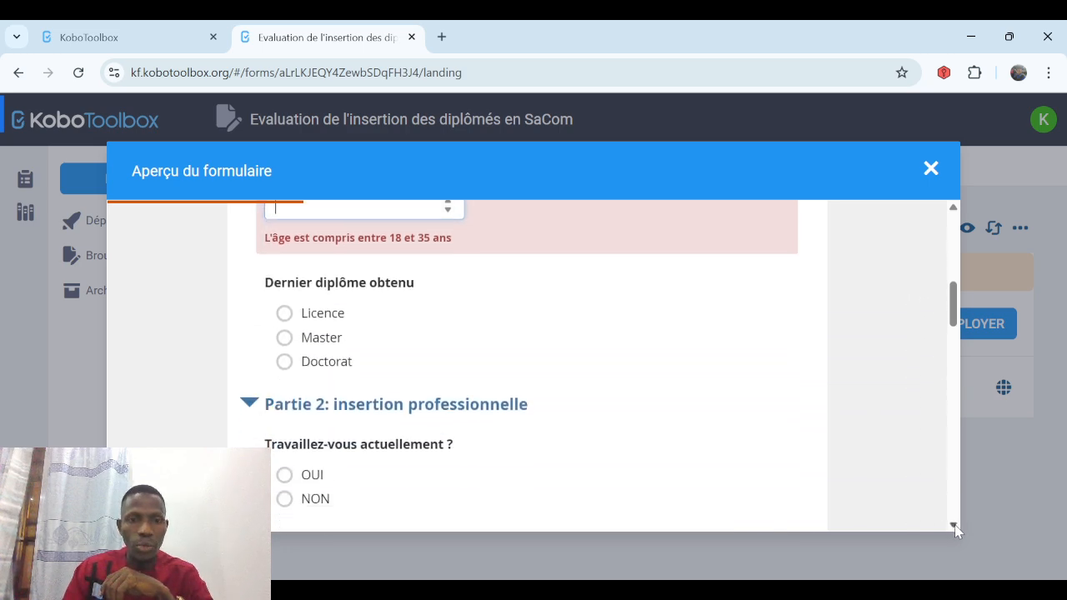
{"action": "left_click", "coordinate": [954, 526]}
{"action": "left_click", "coordinate": [955, 527]}
{"action": "left_click", "coordinate": [954, 527]}
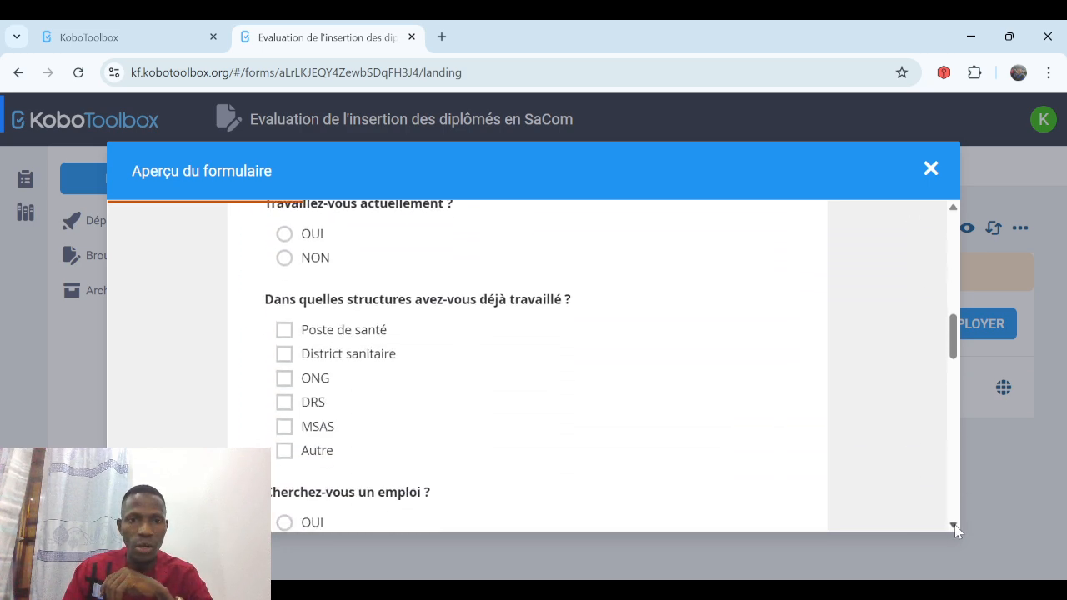
{"action": "left_click", "coordinate": [954, 526]}
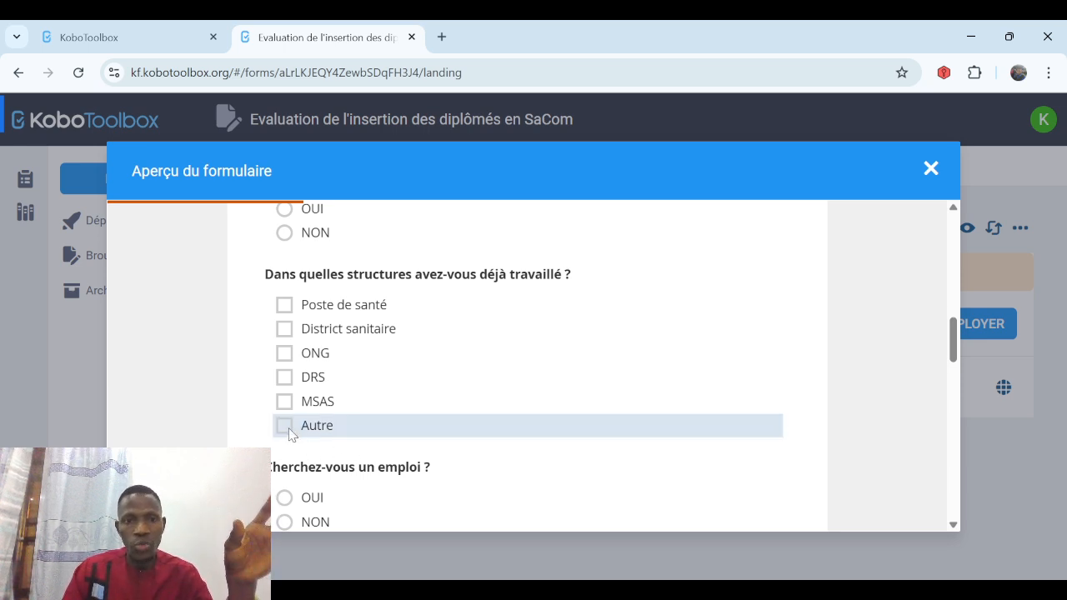
{"action": "left_click", "coordinate": [285, 426]}
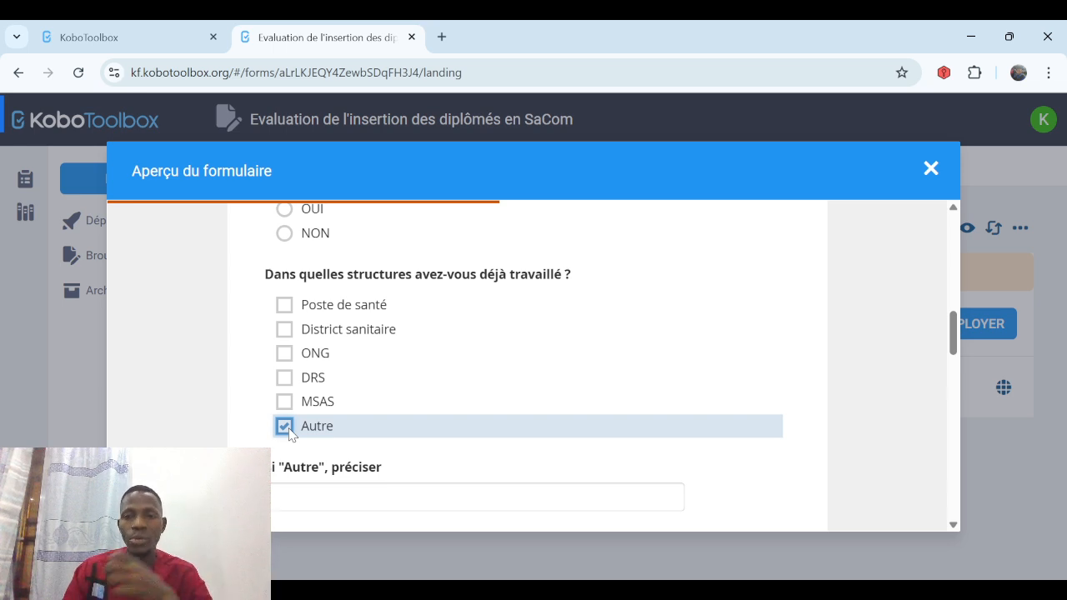
{"action": "left_click", "coordinate": [286, 428]}
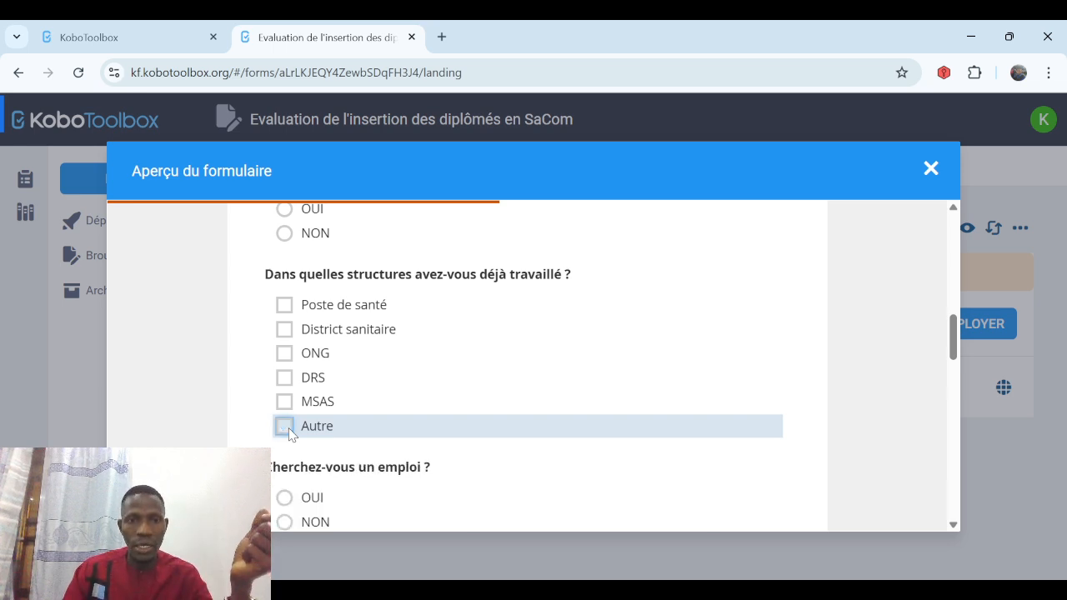
Tick Poste de santé, District sanitaire, ONG and DRS to hit the three-answer limit, then untick all.
{"action": "left_click", "coordinate": [285, 330]}
{"action": "left_click", "coordinate": [284, 305]}
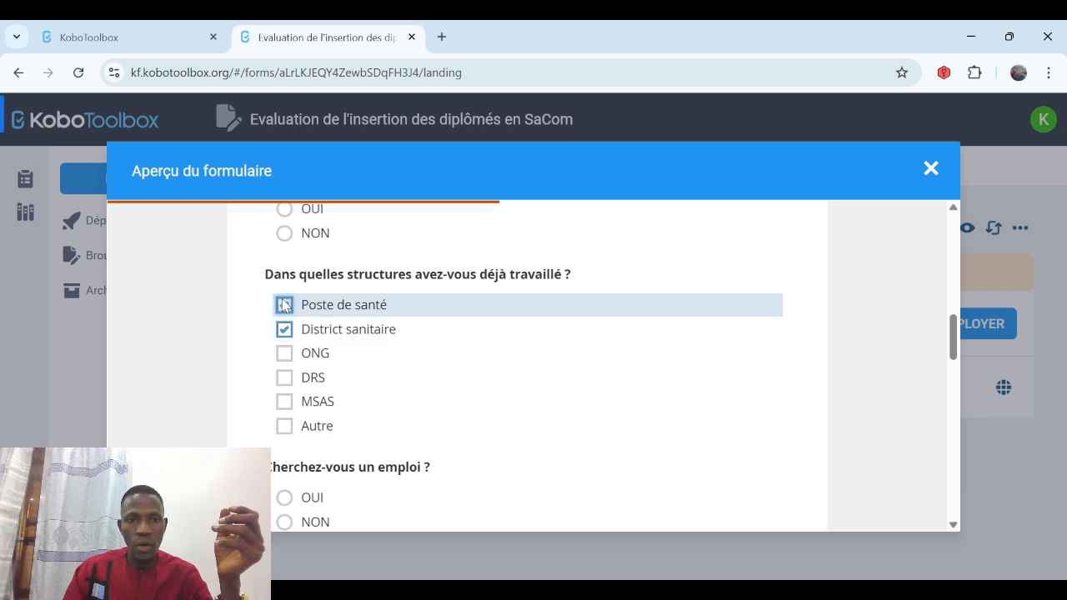
{"action": "left_click", "coordinate": [285, 354]}
{"action": "left_click", "coordinate": [285, 378]}
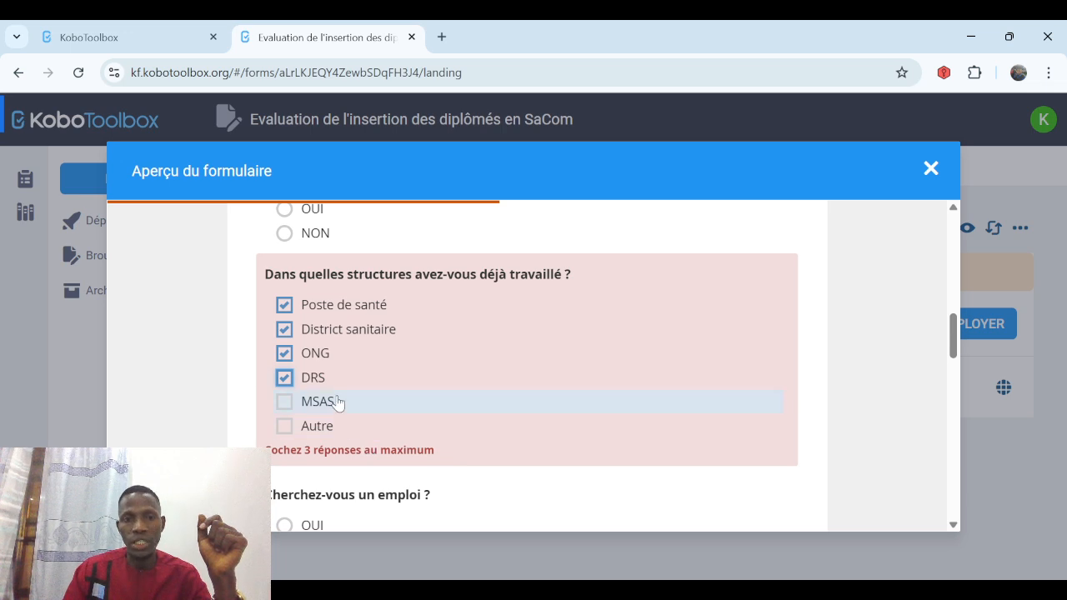
{"action": "left_click", "coordinate": [284, 353]}
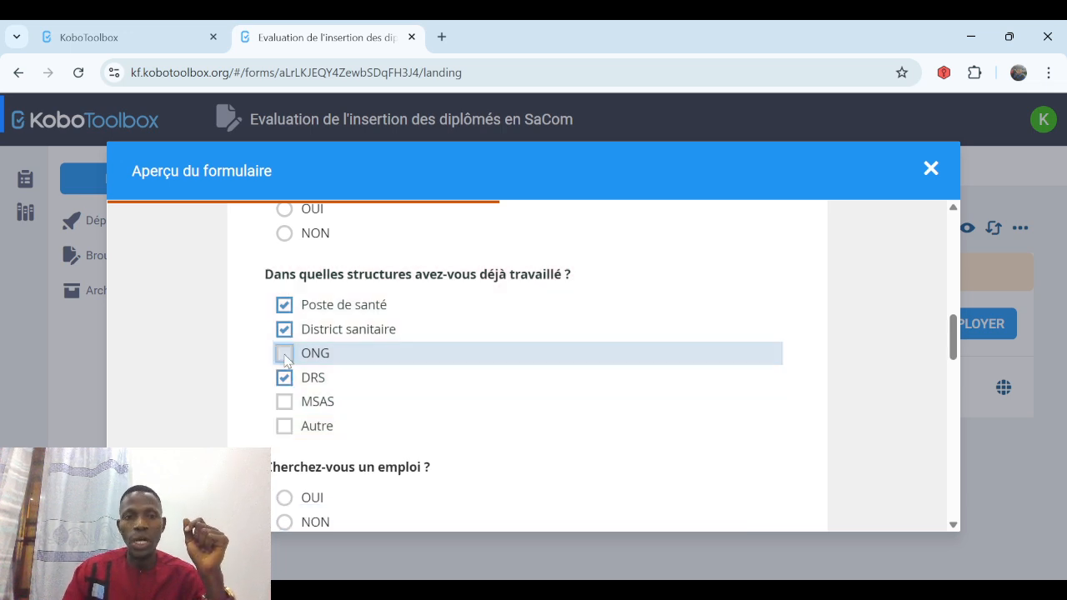
{"action": "left_click", "coordinate": [284, 377]}
{"action": "left_click", "coordinate": [285, 329]}
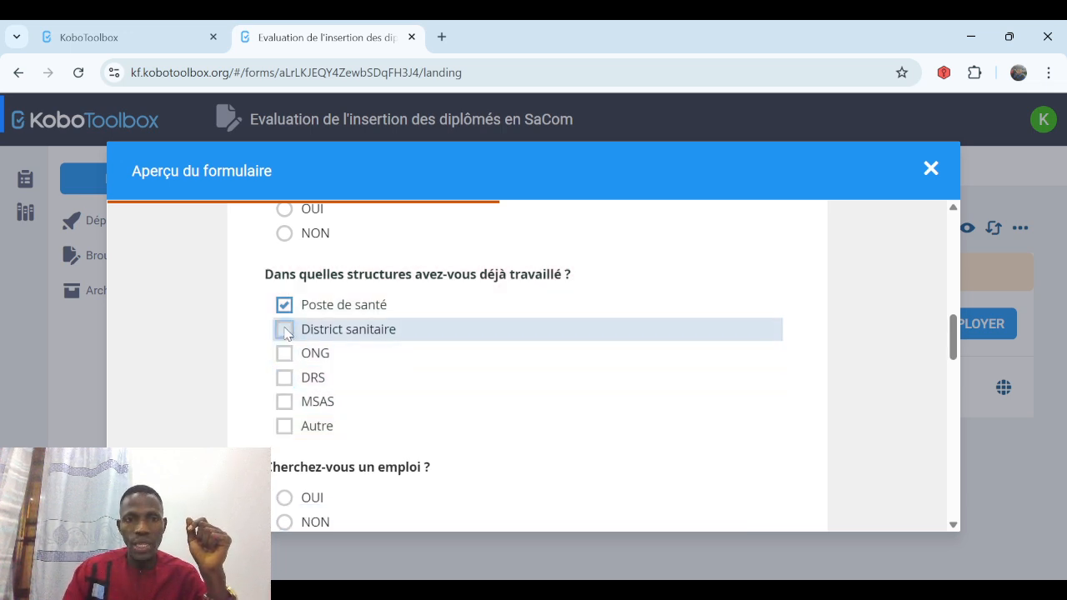
{"action": "left_click", "coordinate": [284, 305]}
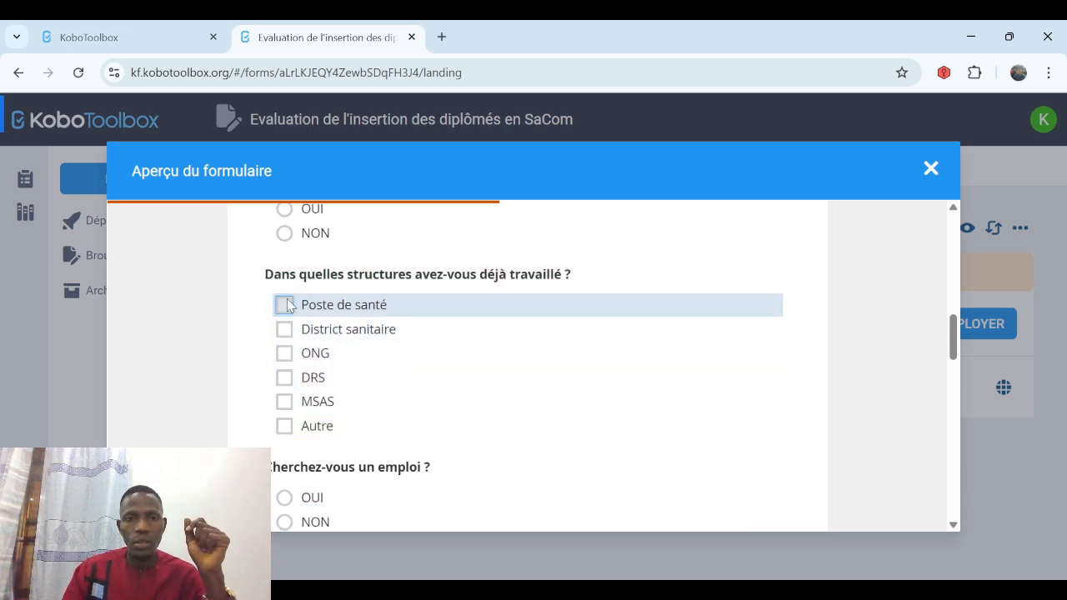
Answer NON to job searching, then tick TSSC, CSC and CSE and untick CSC to satisfy the two-post limit.
{"action": "left_click", "coordinate": [950, 525]}
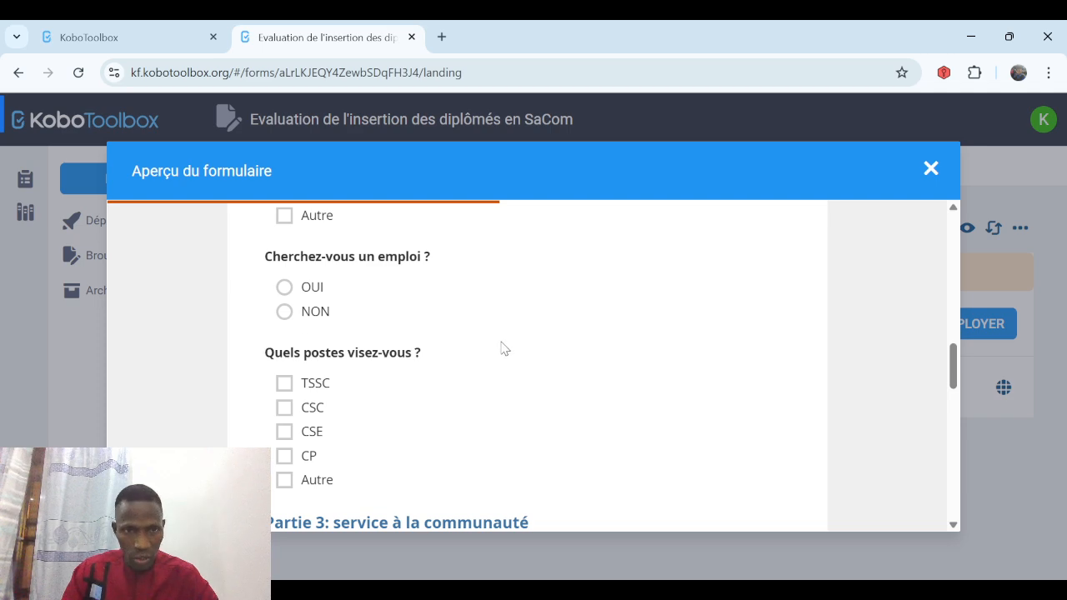
{"action": "left_click", "coordinate": [285, 289]}
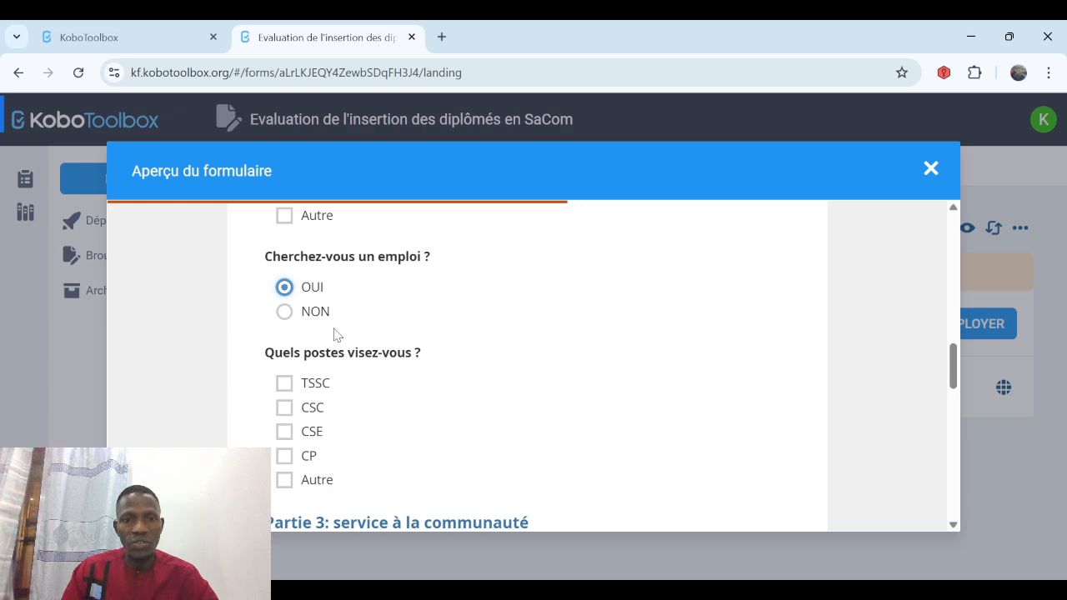
{"action": "left_click", "coordinate": [285, 313]}
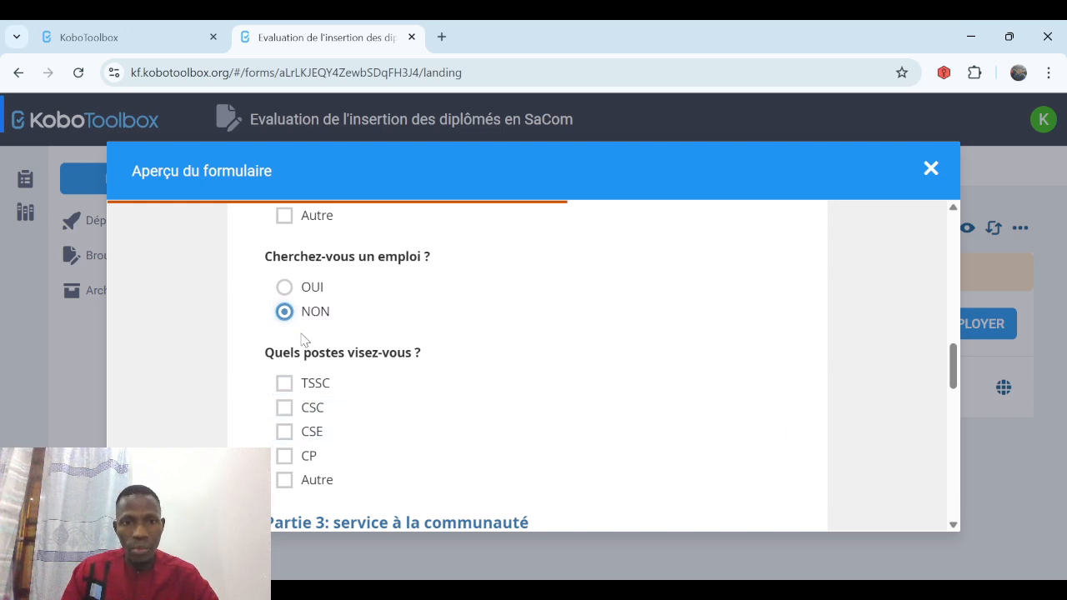
{"action": "left_click", "coordinate": [284, 385]}
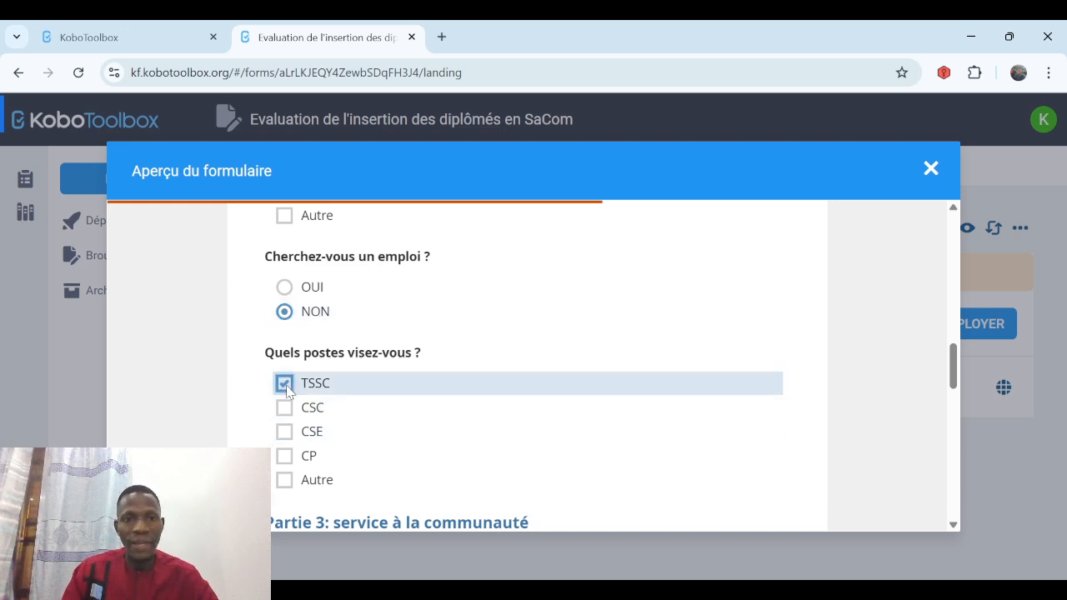
{"action": "left_click", "coordinate": [284, 408]}
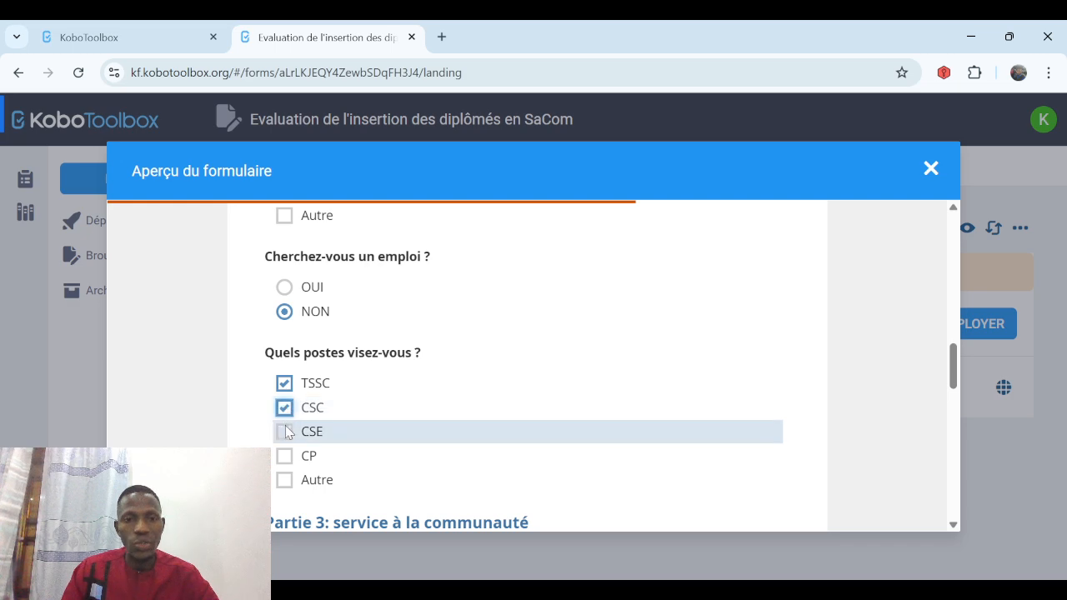
{"action": "left_click", "coordinate": [285, 431]}
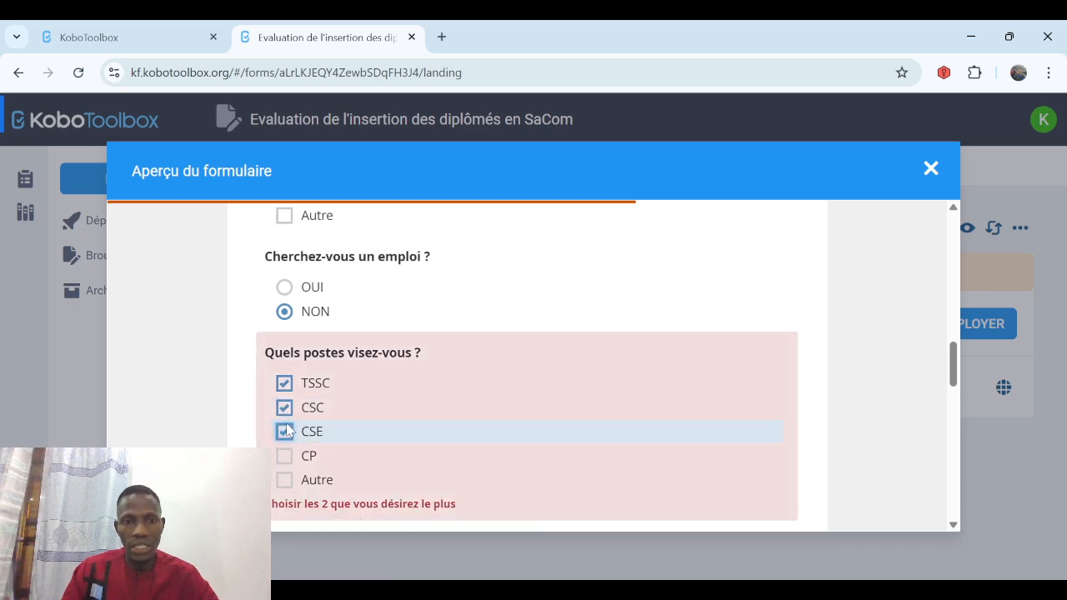
{"action": "left_click", "coordinate": [284, 408]}
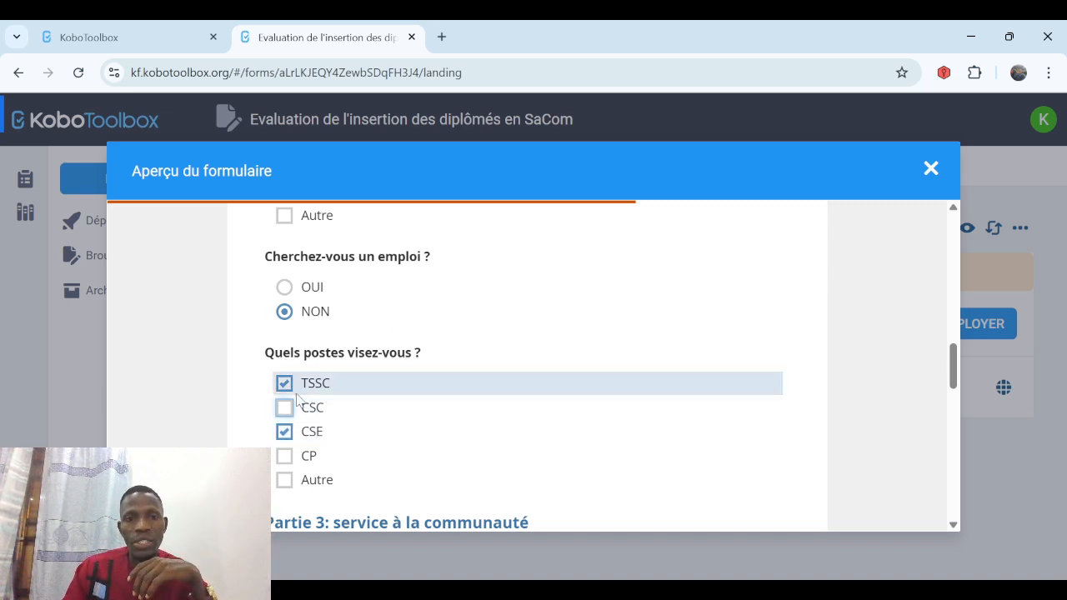
{"action": "left_click", "coordinate": [954, 527]}
{"action": "scroll", "coordinate": [954, 528], "scroll_direction": "down", "scroll_amount": 2}
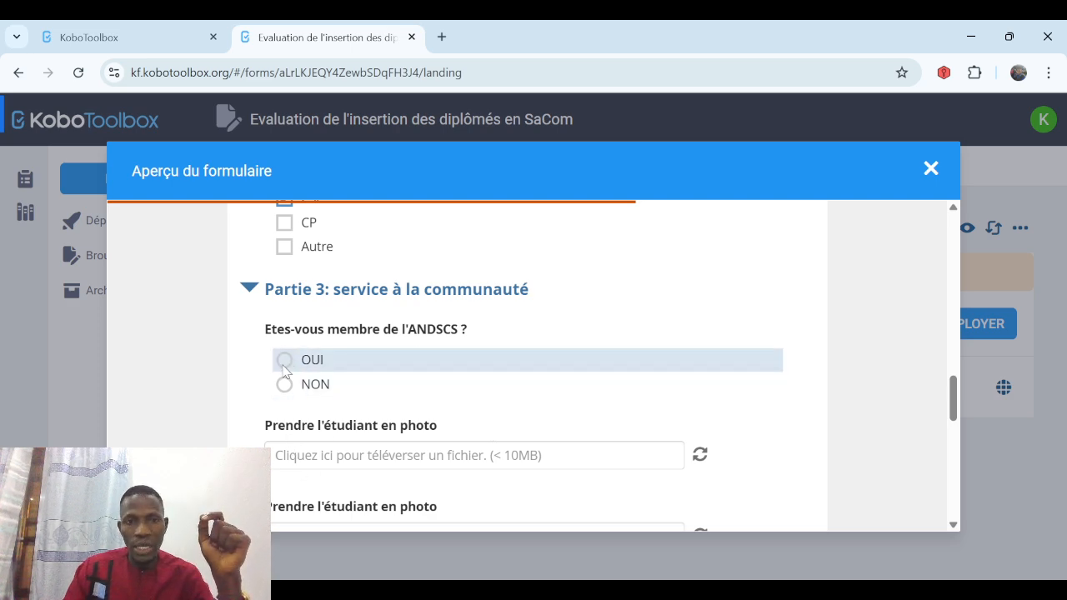
{"action": "left_click", "coordinate": [283, 359]}
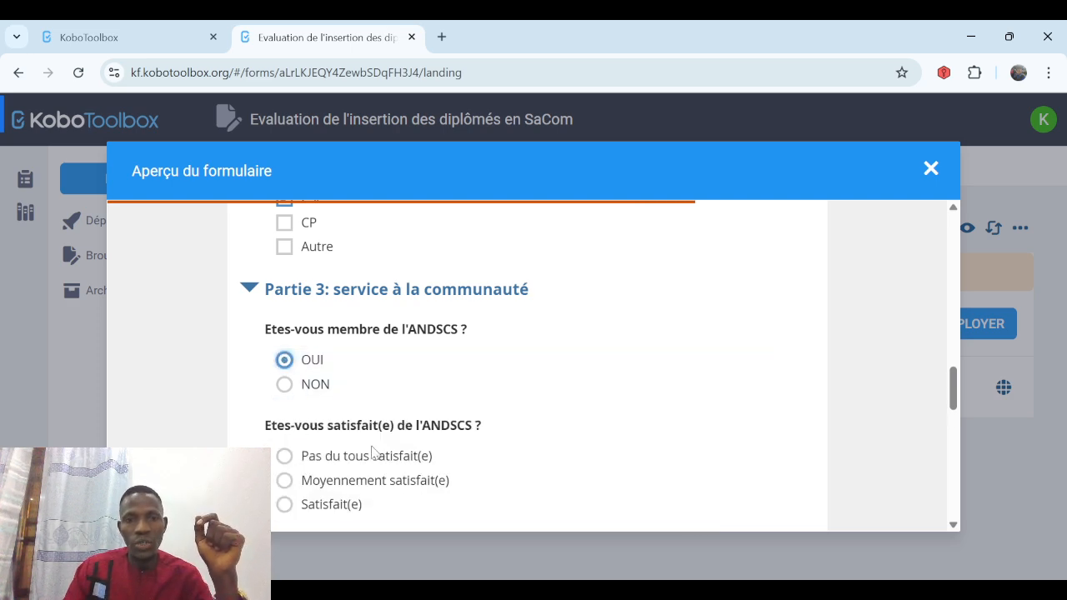
{"action": "left_click", "coordinate": [288, 387]}
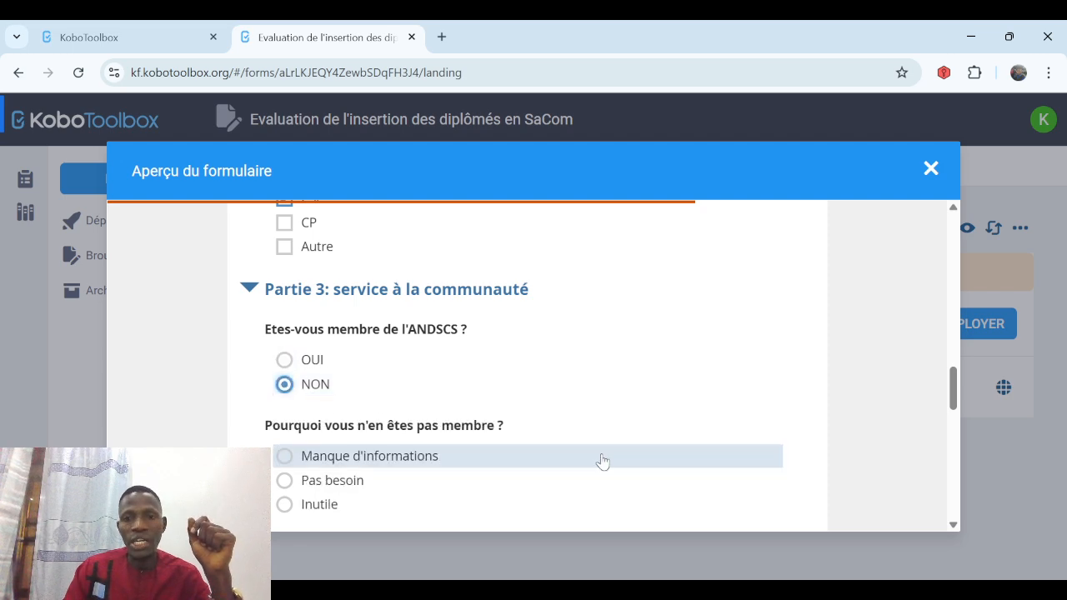
{"action": "scroll", "coordinate": [955, 529], "scroll_direction": "down", "scroll_amount": 3}
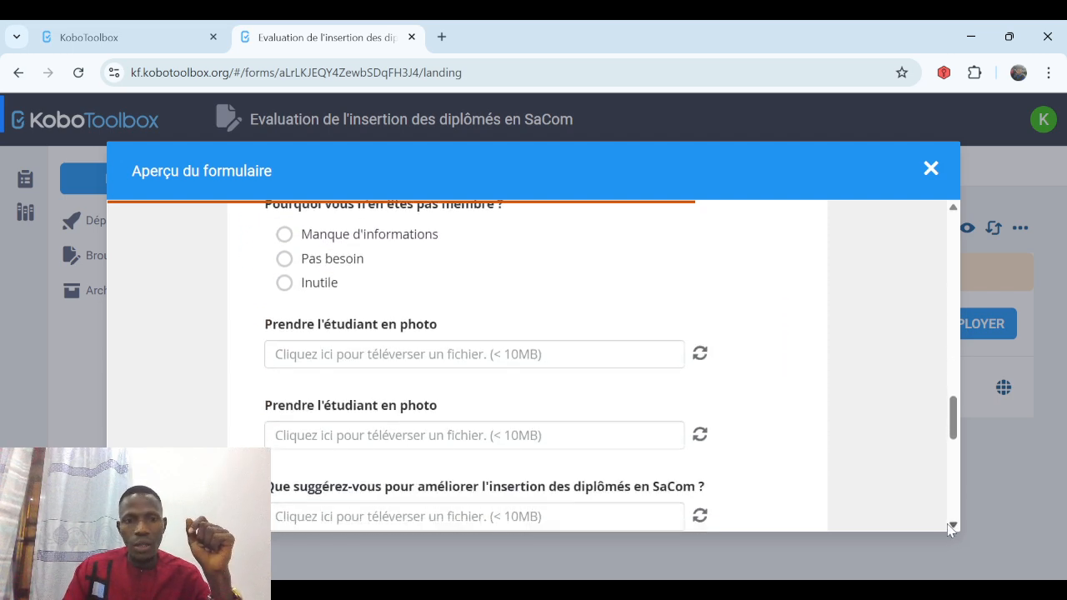
{"action": "scroll", "coordinate": [952, 529], "scroll_direction": "down", "scroll_amount": 5}
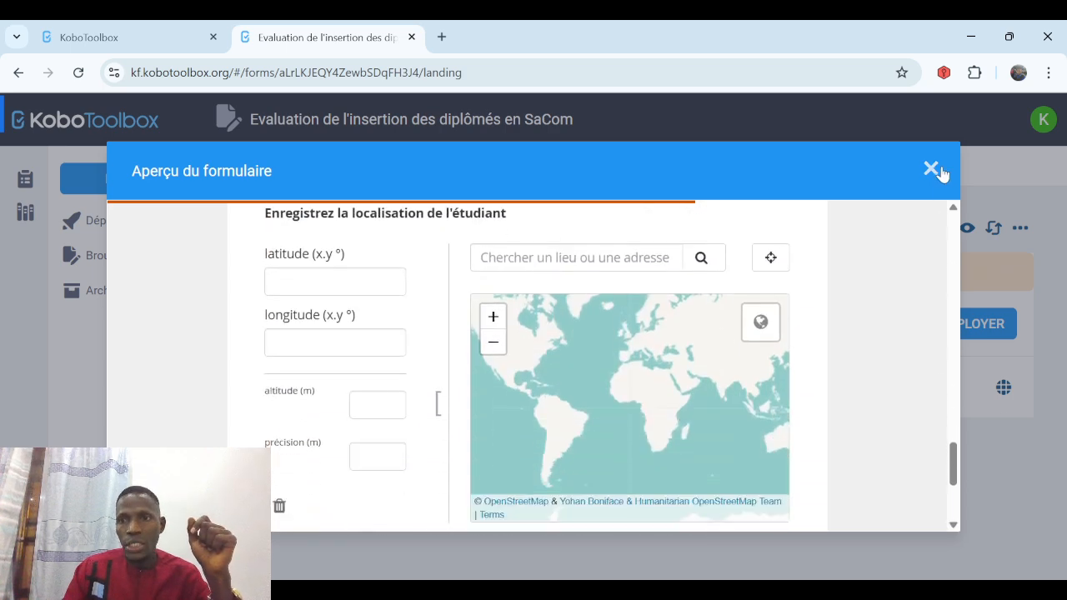
Close the preview, reopen the form in the builder, and scroll to 'Quels postes visez-vous ?'.
{"action": "left_click", "coordinate": [931, 169]}
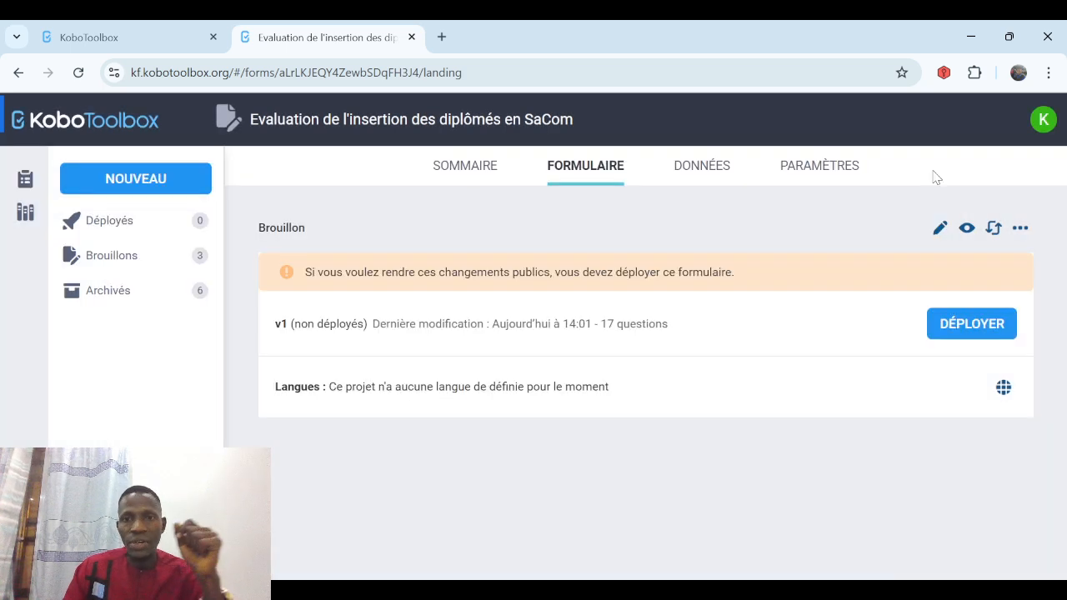
{"action": "left_click", "coordinate": [940, 229]}
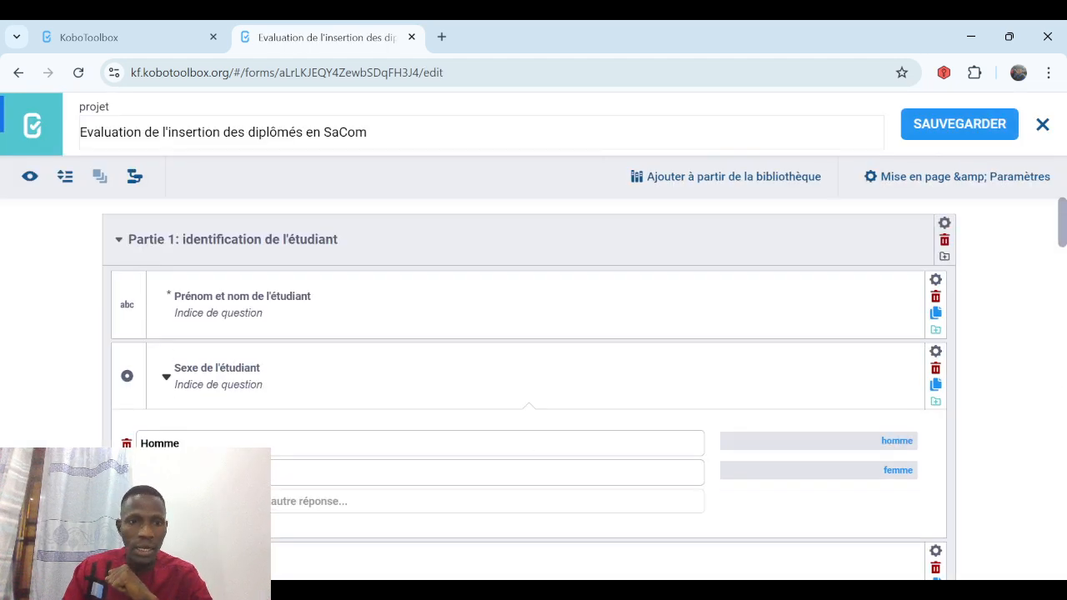
{"action": "scroll", "coordinate": [1051, 375], "scroll_direction": "down", "scroll_amount": 4}
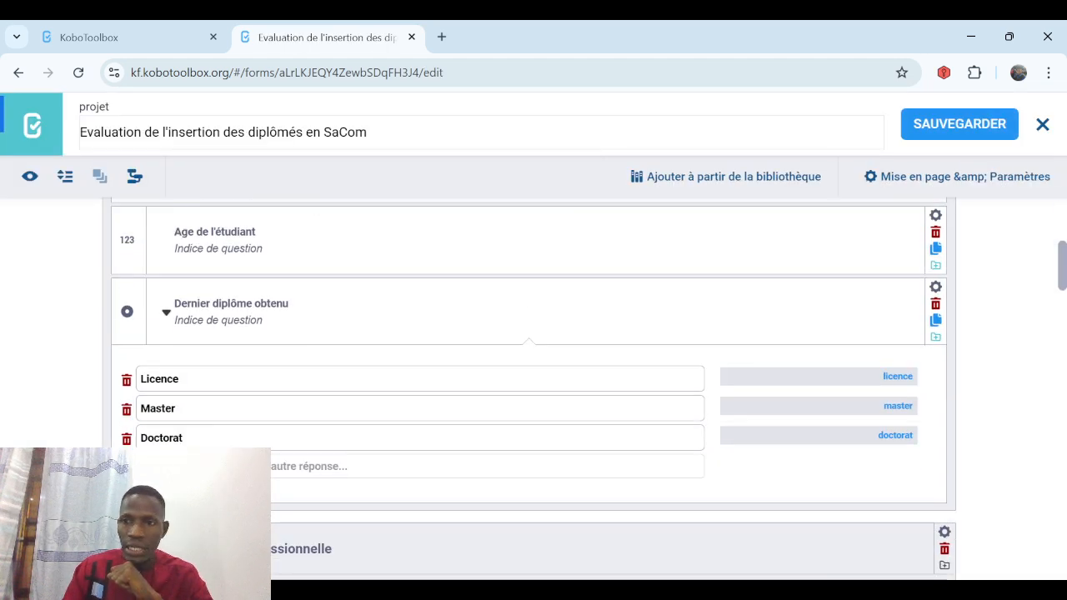
{"action": "scroll", "coordinate": [533, 375], "scroll_direction": "down", "scroll_amount": 4}
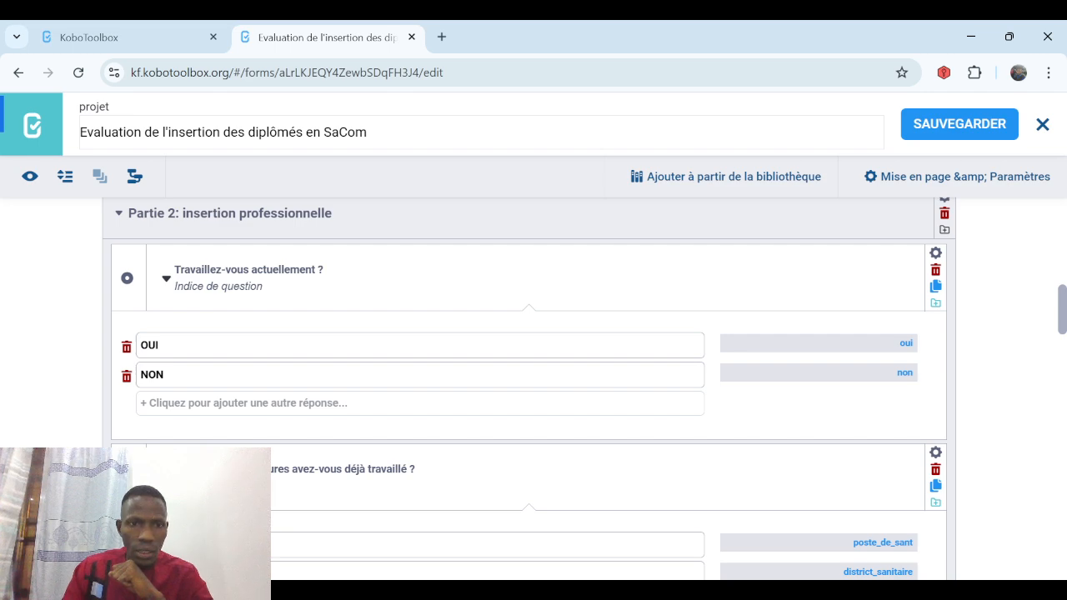
{"action": "scroll", "coordinate": [533, 375], "scroll_direction": "down", "scroll_amount": 4}
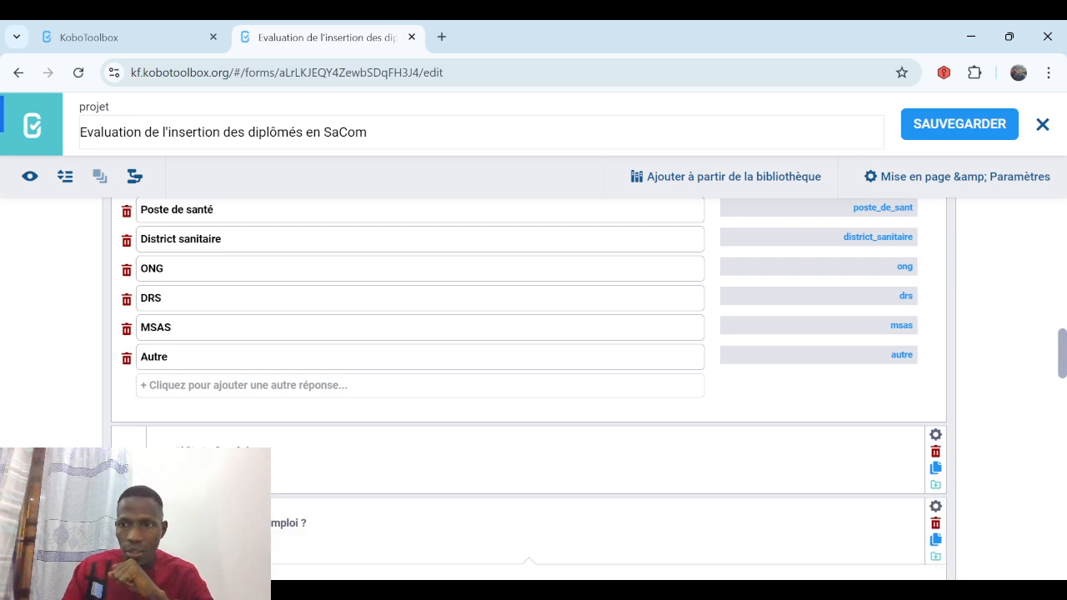
{"action": "scroll", "coordinate": [1058, 400], "scroll_direction": "down", "scroll_amount": 4}
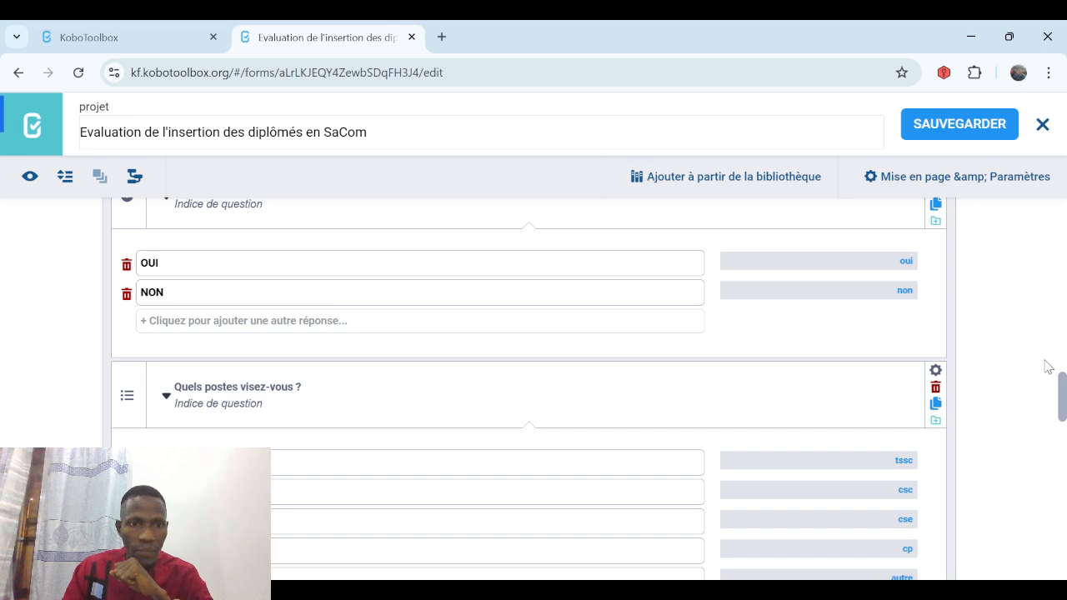
Add skip logic 'Cherchez-vous un emploi ?' = OUI to 'Quels postes visez-vous ?' and save.
{"action": "left_click", "coordinate": [933, 377]}
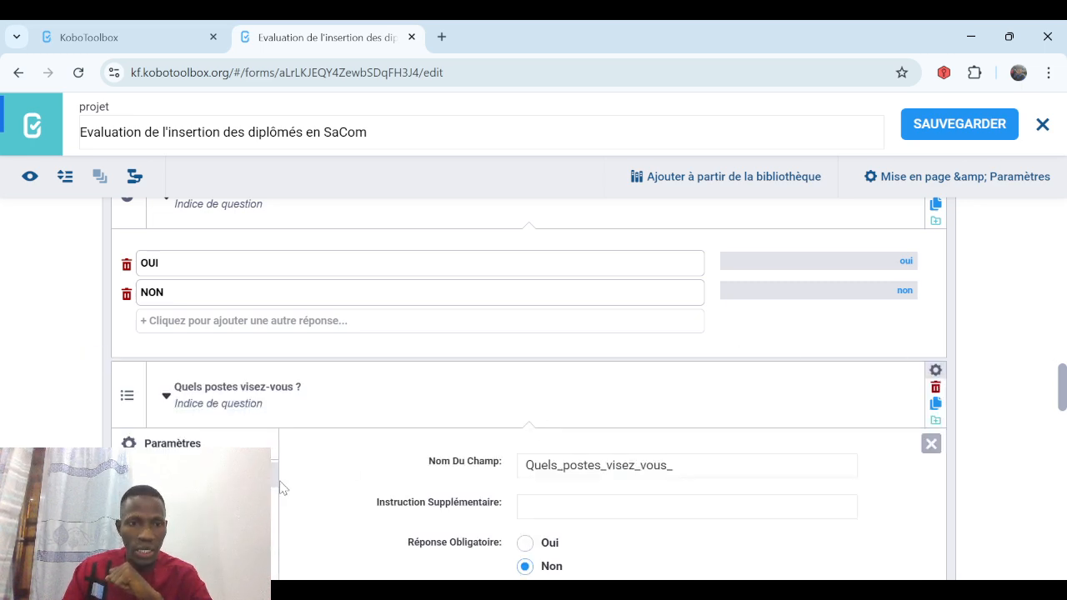
{"action": "left_click", "coordinate": [191, 499]}
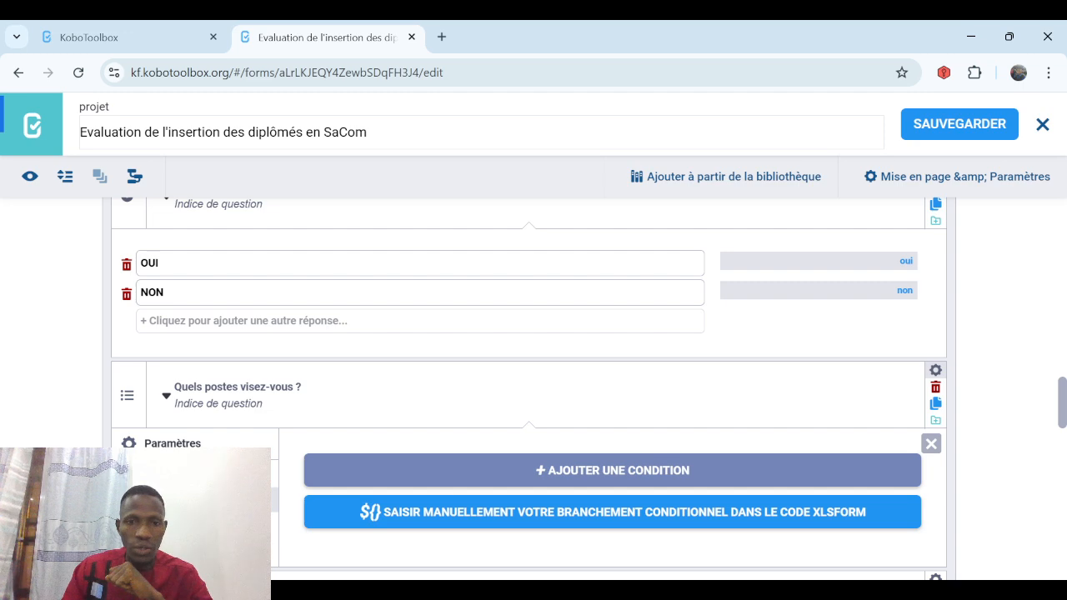
{"action": "left_click", "coordinate": [578, 474]}
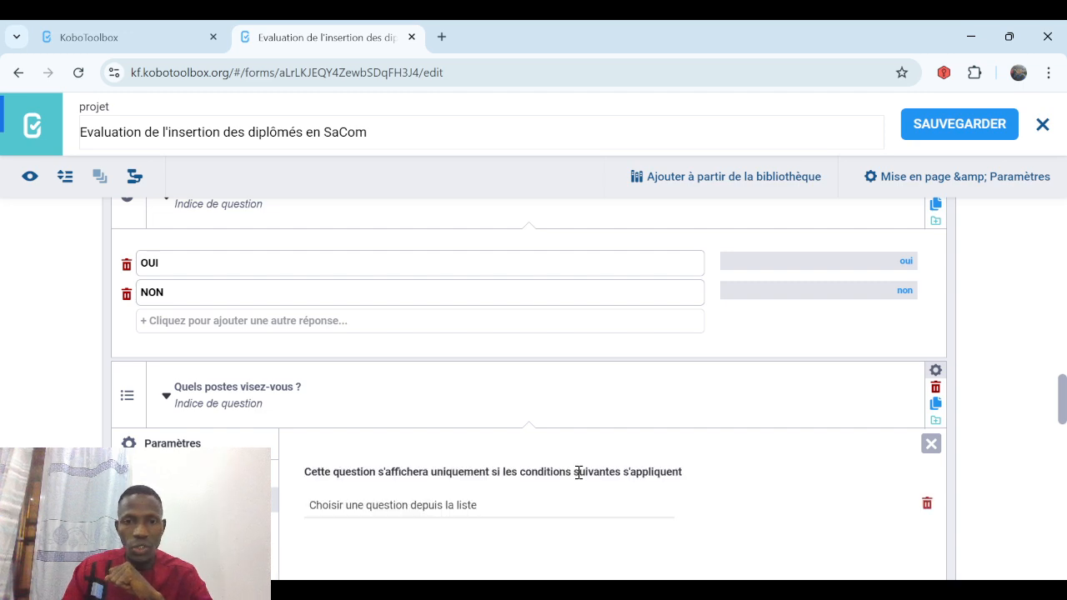
{"action": "left_click", "coordinate": [413, 510]}
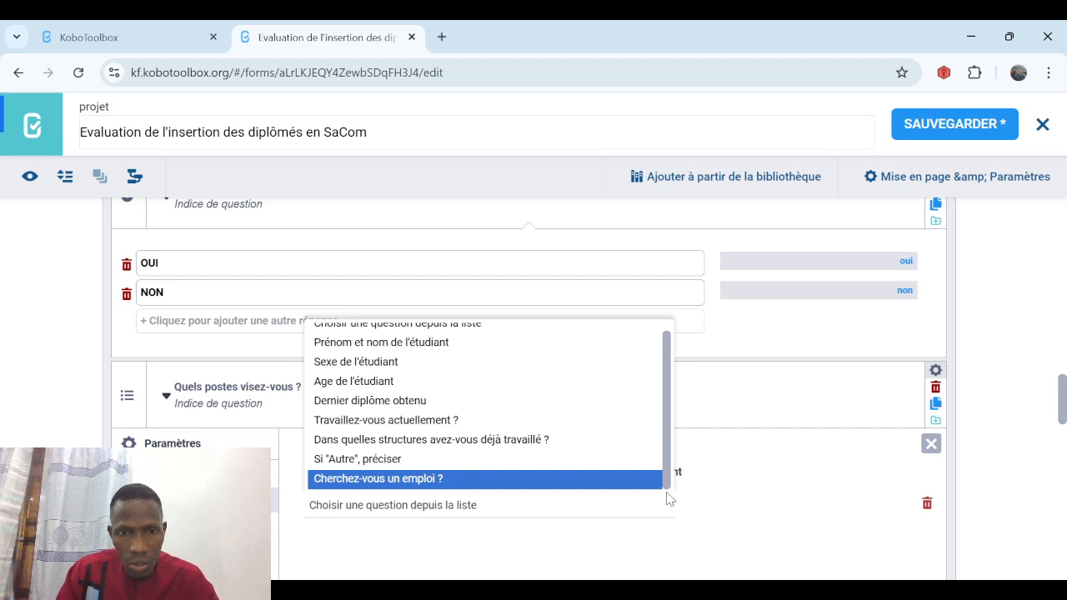
{"action": "left_click", "coordinate": [501, 482]}
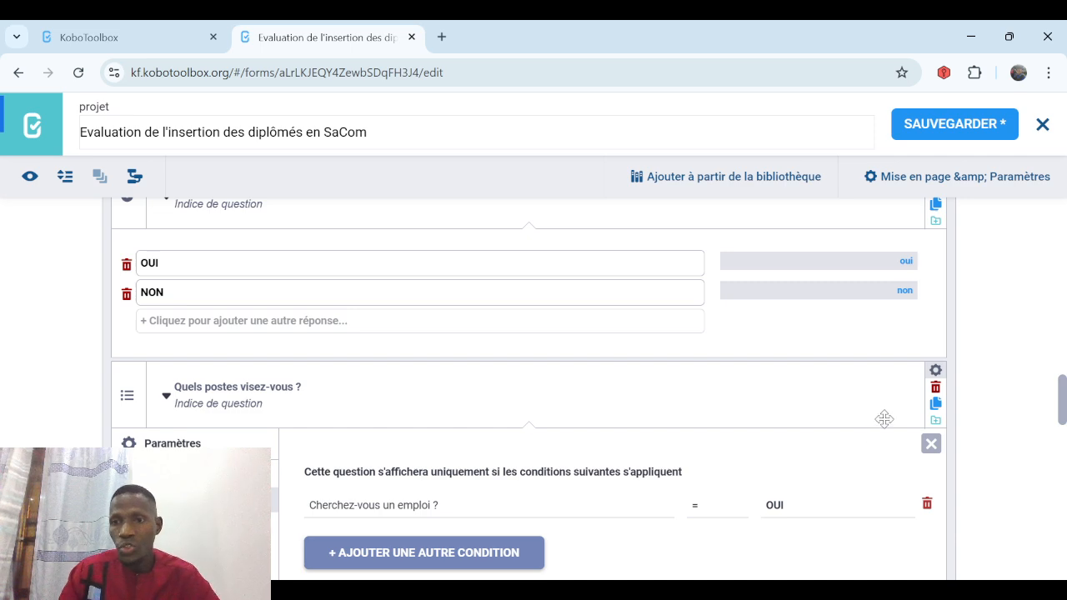
{"action": "left_click", "coordinate": [958, 123]}
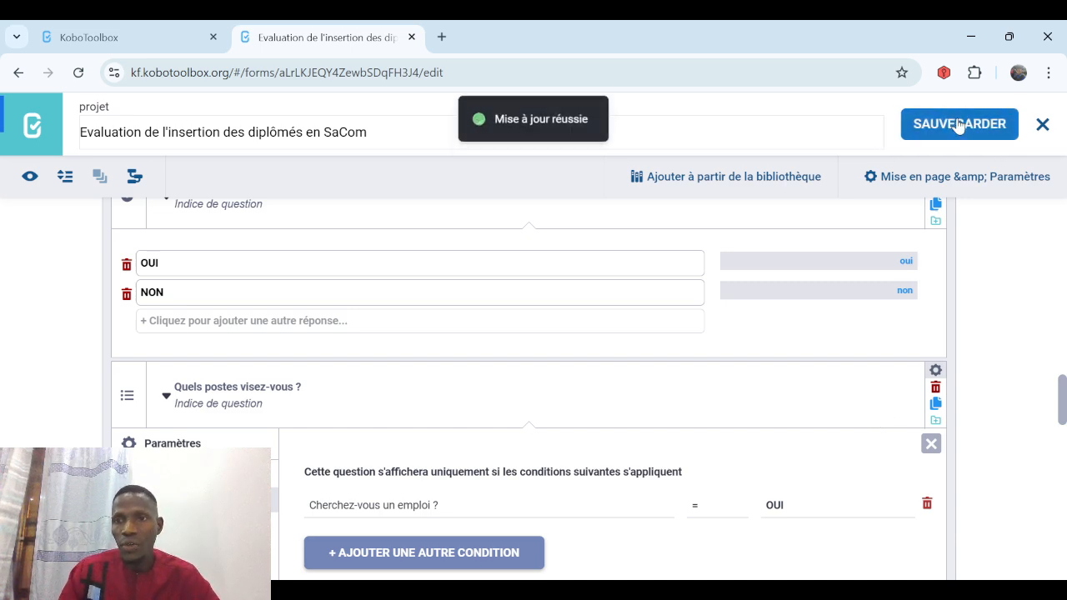
Close the builder and open the form preview, advancing to the job-search page.
{"action": "left_click", "coordinate": [1042, 125]}
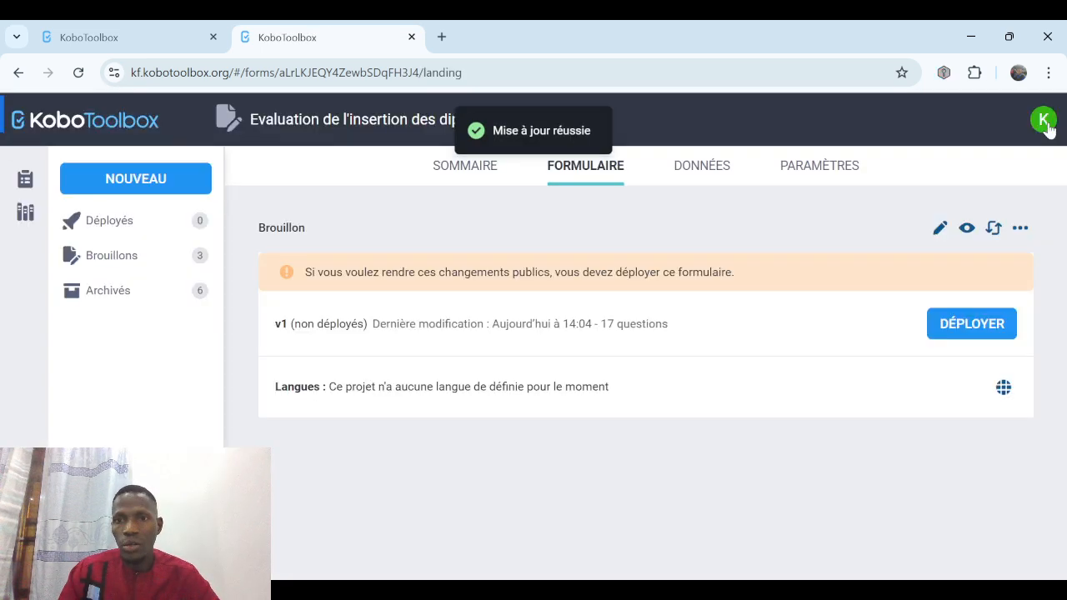
{"action": "left_click", "coordinate": [965, 230]}
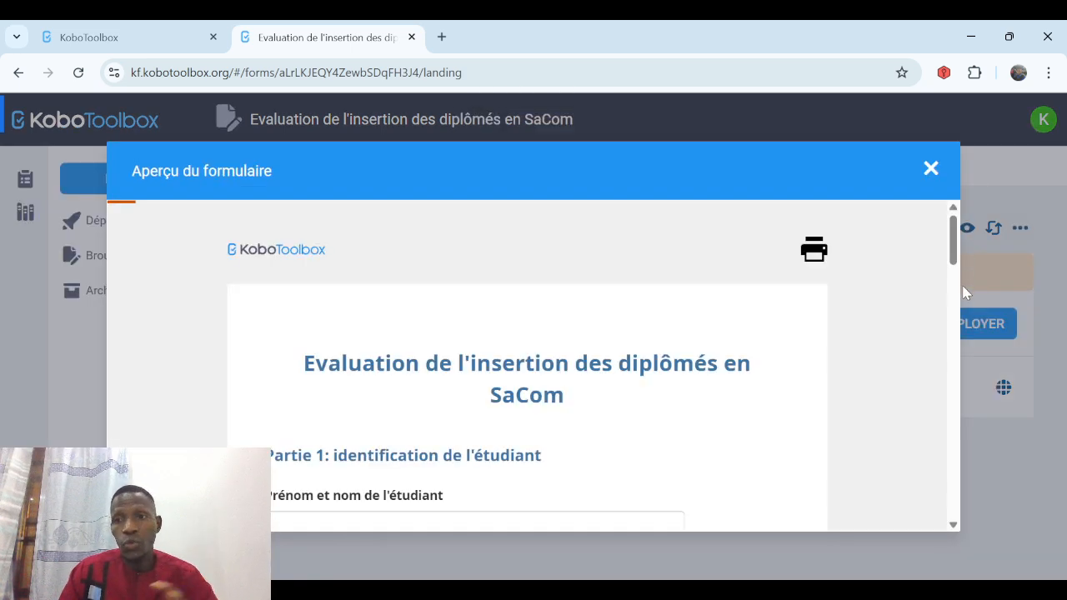
{"action": "left_click", "coordinate": [954, 327]}
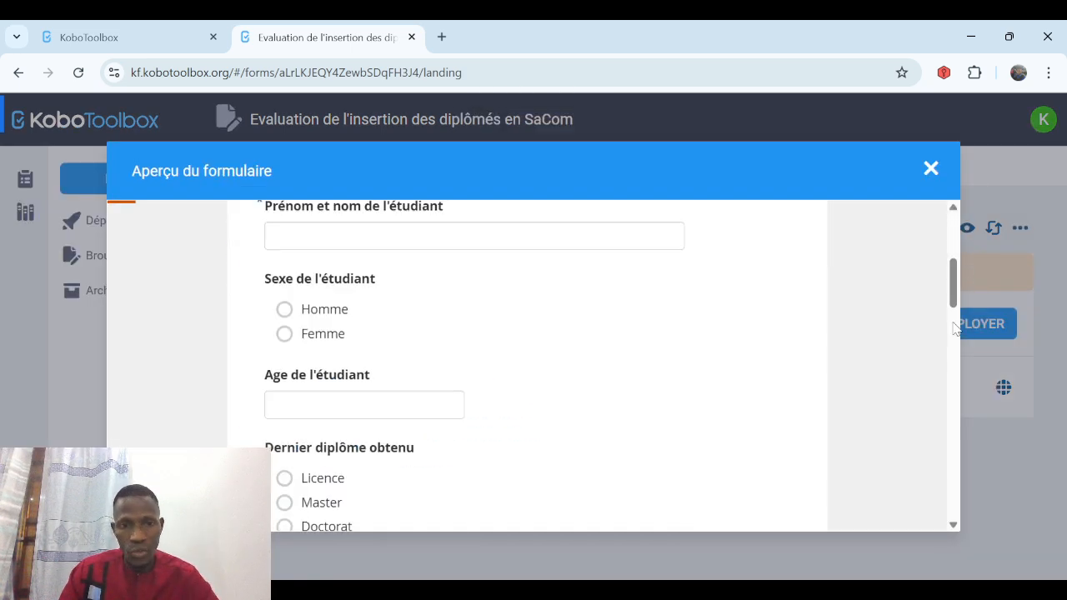
{"action": "left_click", "coordinate": [954, 367]}
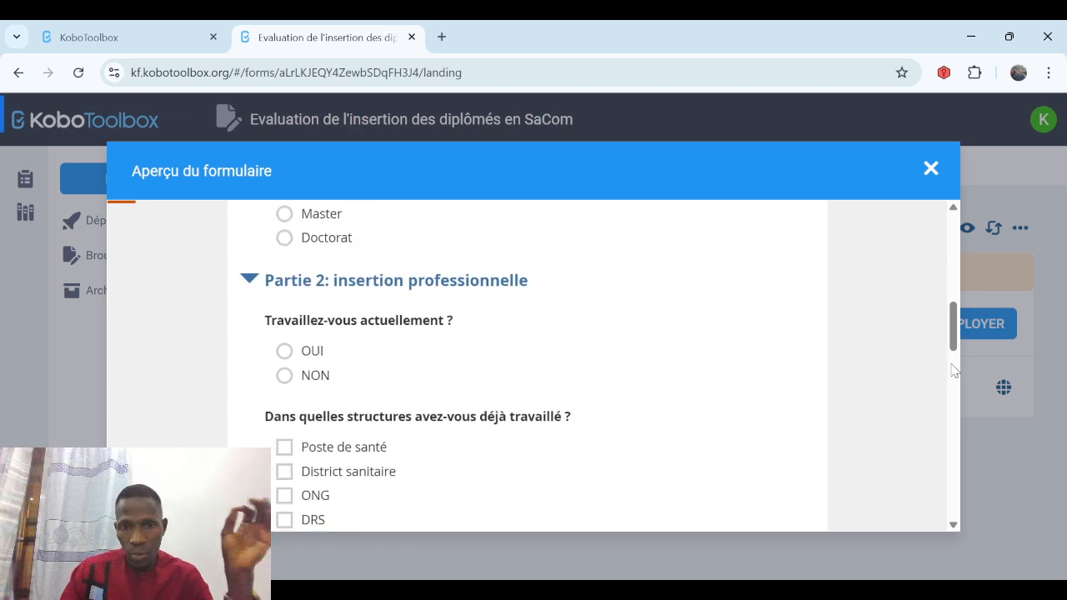
{"action": "left_click", "coordinate": [954, 527]}
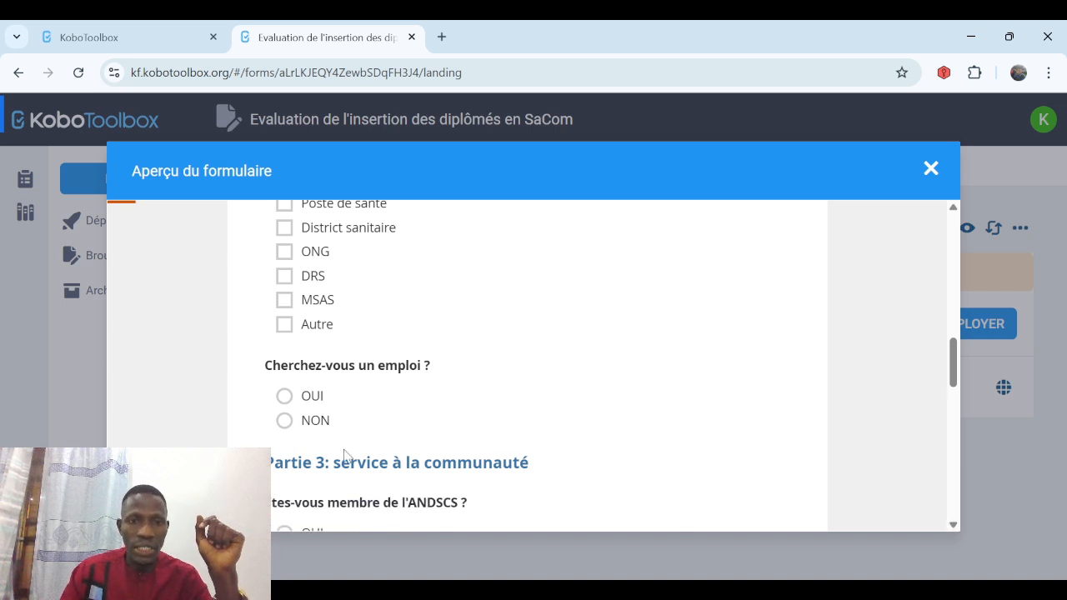
Answer OUI then NON to confirm 'Quels postes visez-vous ?' shows and hides, then close the preview.
{"action": "left_click", "coordinate": [285, 398]}
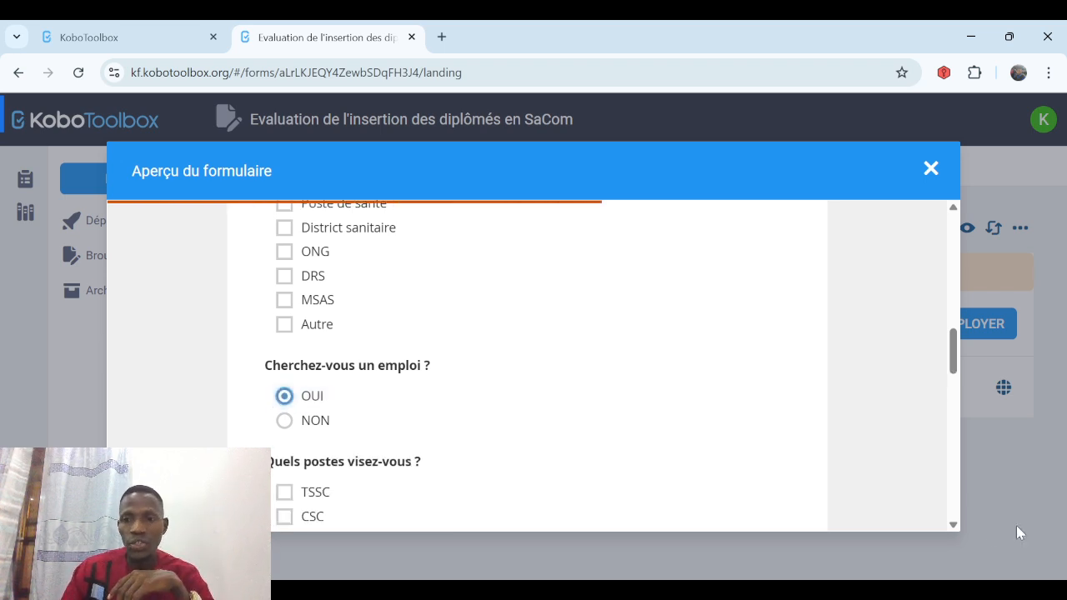
{"action": "scroll", "coordinate": [366, 294], "scroll_direction": "down", "scroll_amount": 3}
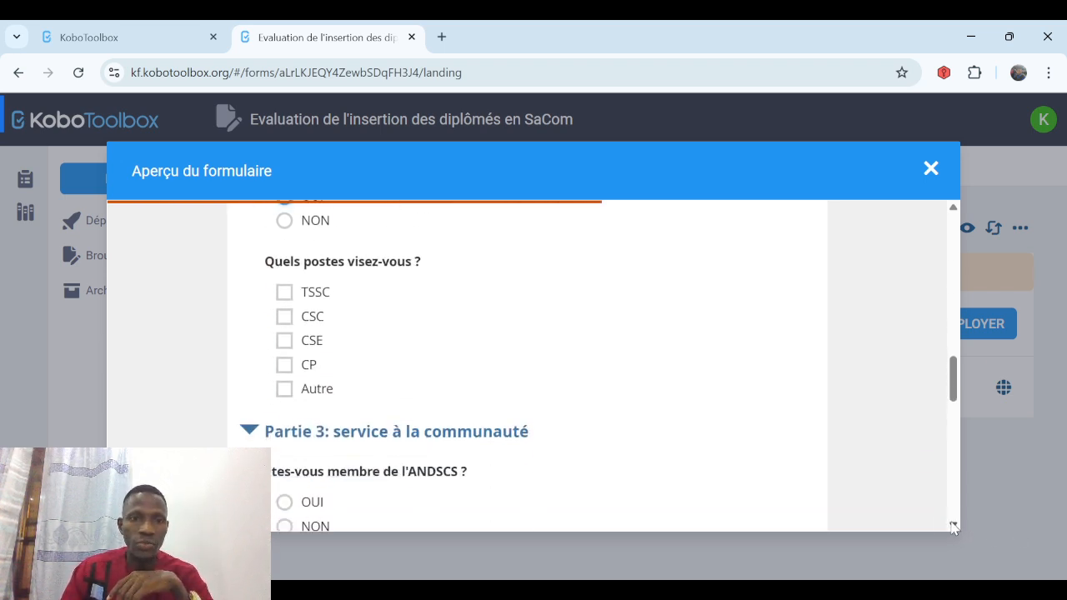
{"action": "left_click", "coordinate": [285, 222]}
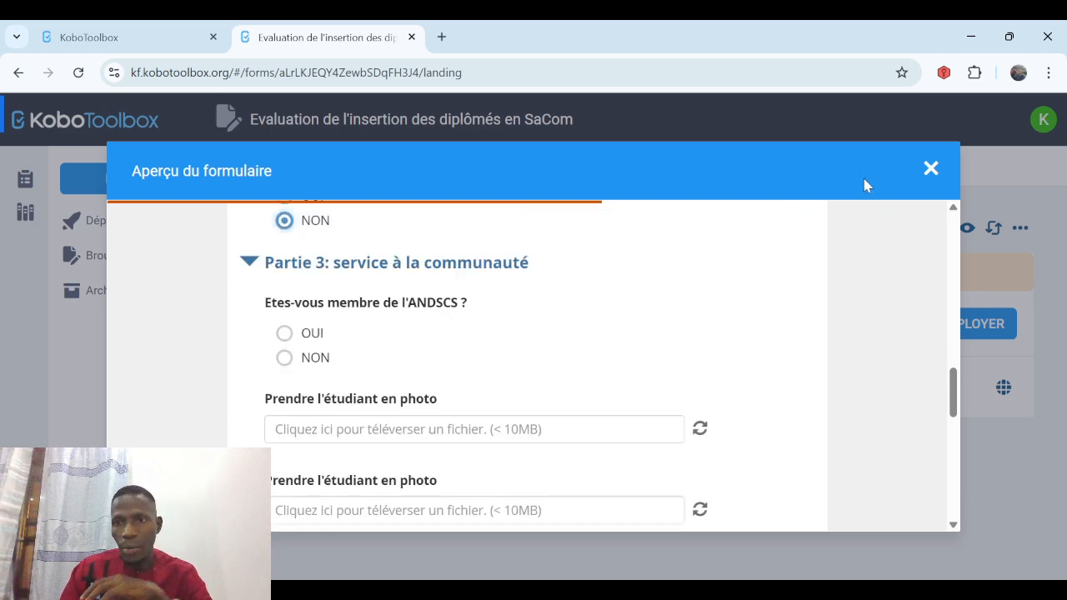
{"action": "left_click", "coordinate": [931, 170]}
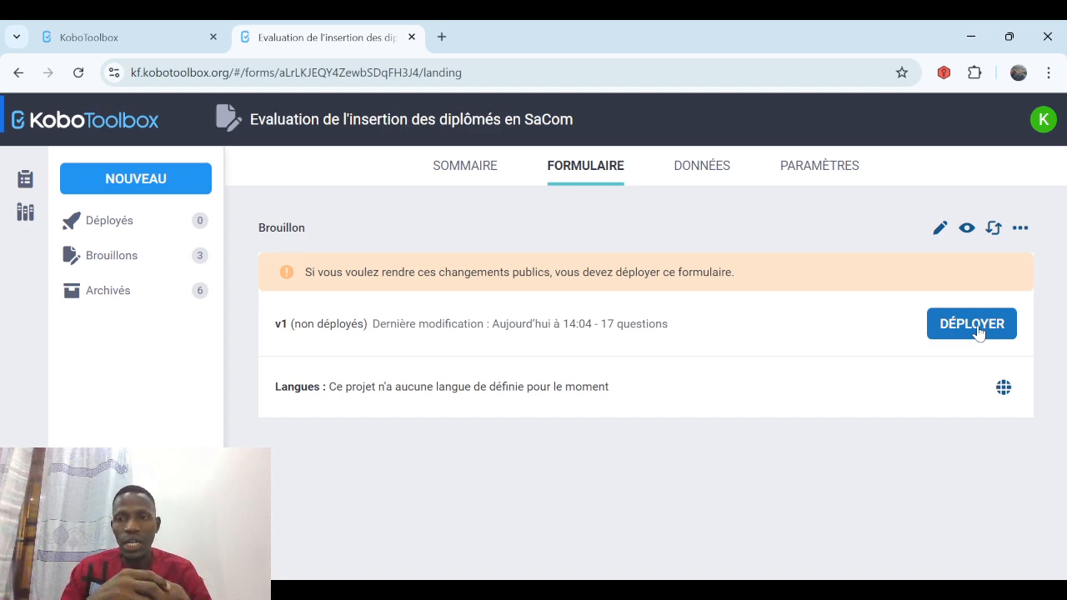
Deploy the form and enable 'Autoriser les soumissions sans nom d'utilisateur ni mot de passe'.
{"action": "left_click", "coordinate": [977, 328]}
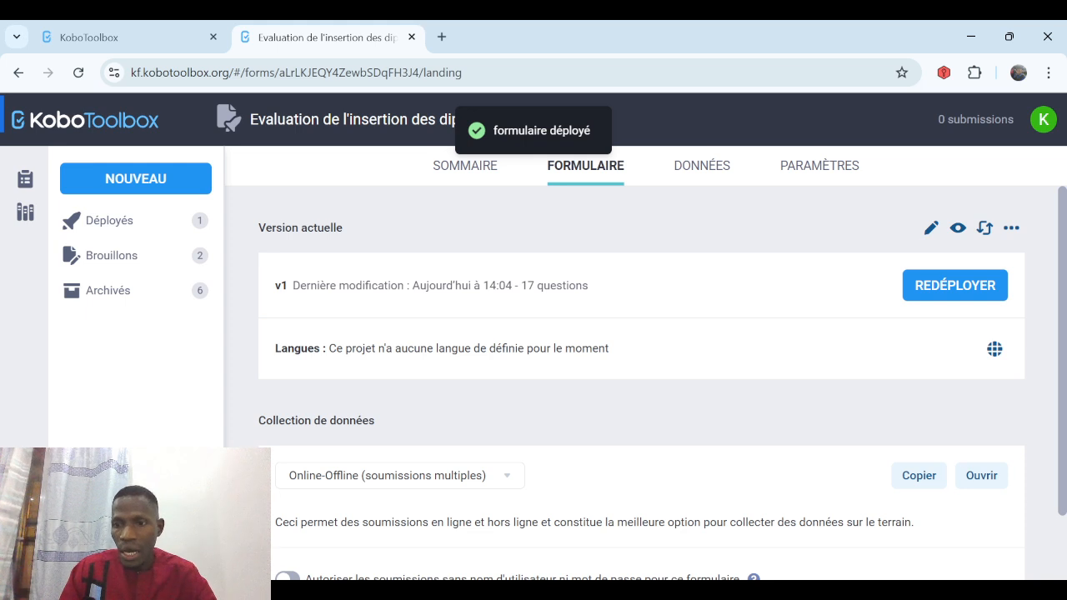
{"action": "scroll", "coordinate": [619, 462], "scroll_direction": "down", "scroll_amount": 2}
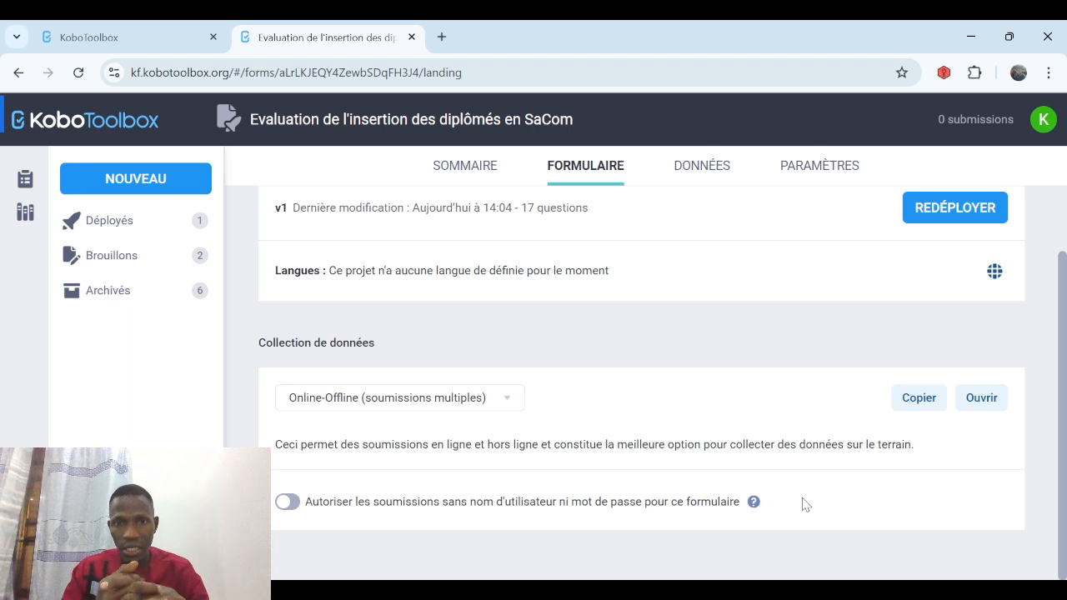
{"action": "left_click", "coordinate": [288, 502]}
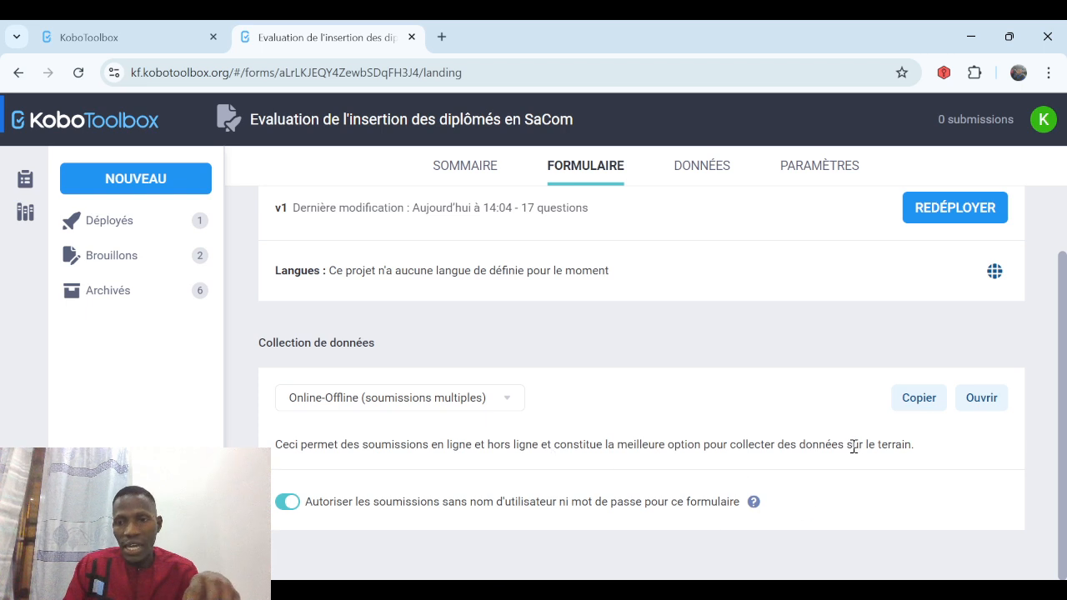
{"action": "left_click", "coordinate": [915, 402]}
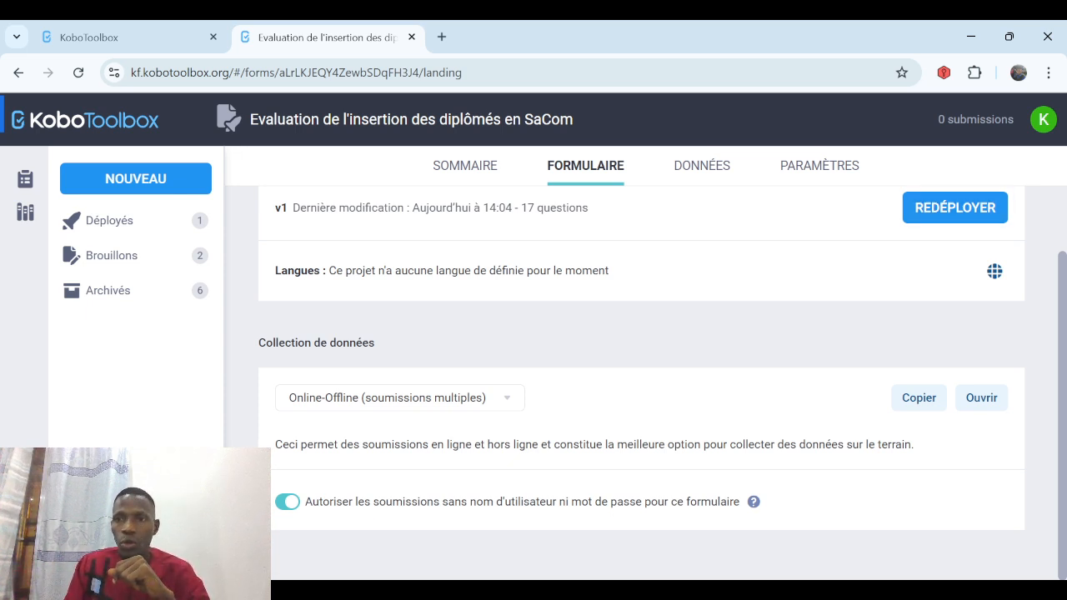
{"action": "scroll", "coordinate": [960, 230], "scroll_direction": "up", "scroll_amount": 1}
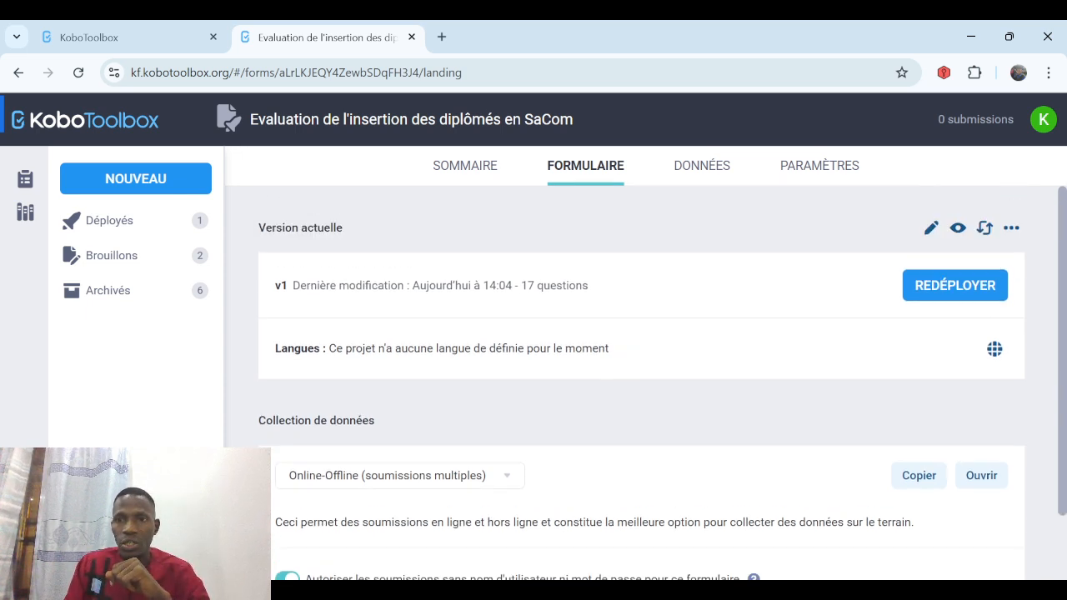
Reopen the form in the builder, rename 'Sexe de l'étudiant' to 'Sexe', and save.
{"action": "left_click", "coordinate": [930, 229]}
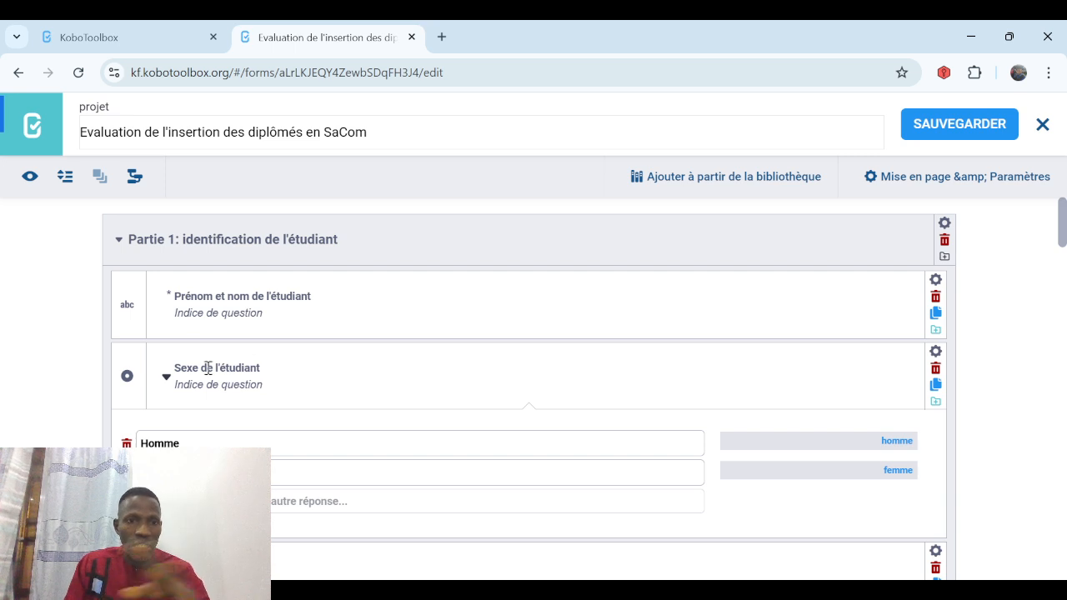
{"action": "left_click", "coordinate": [263, 367]}
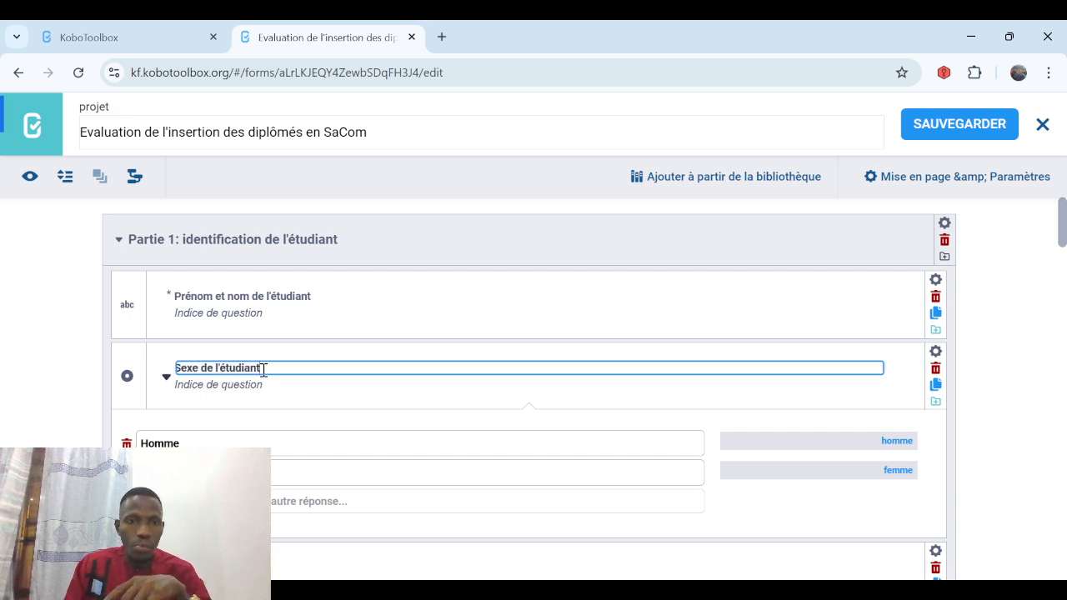
{"action": "key", "text": "BackSpace"}
{"action": "key", "text": "BackSpace"}
{"action": "key", "text": "BackSpace"}
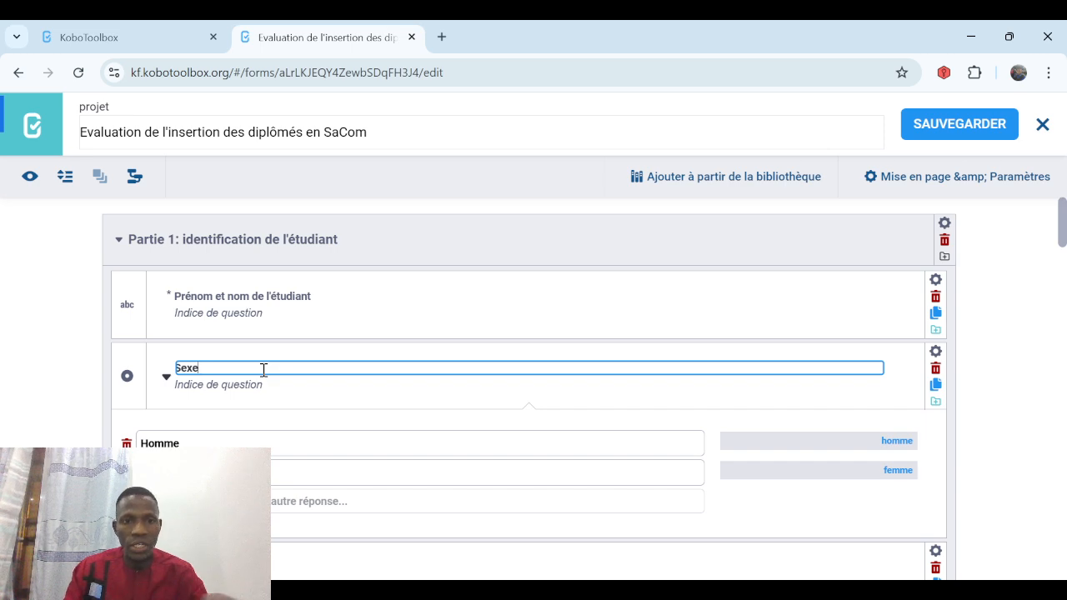
{"action": "left_click", "coordinate": [1010, 394]}
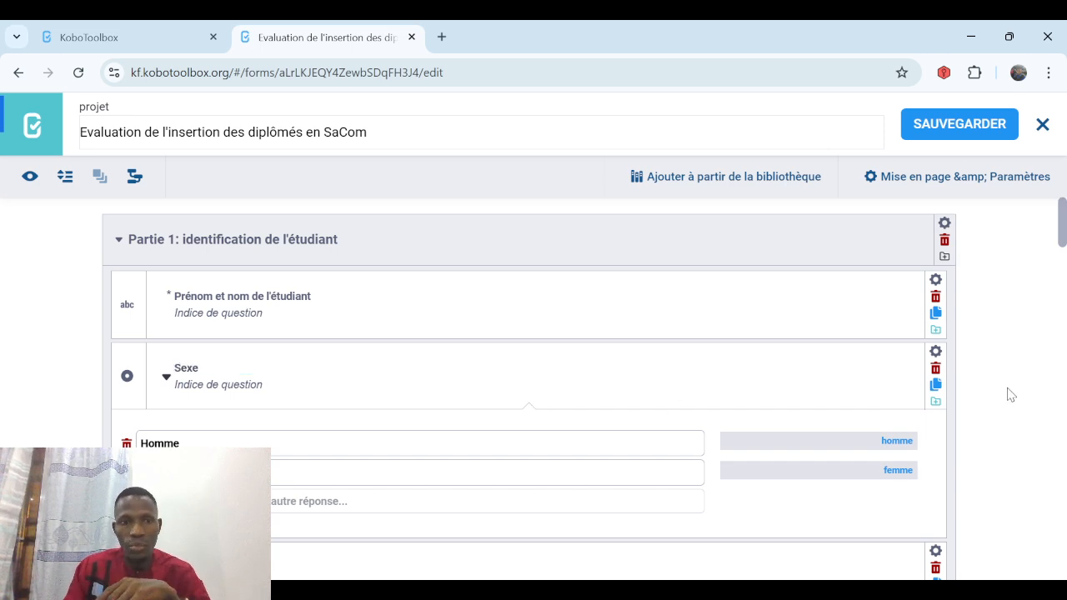
{"action": "left_click", "coordinate": [937, 126]}
{"action": "scroll", "coordinate": [533, 375], "scroll_direction": "down", "scroll_amount": 4}
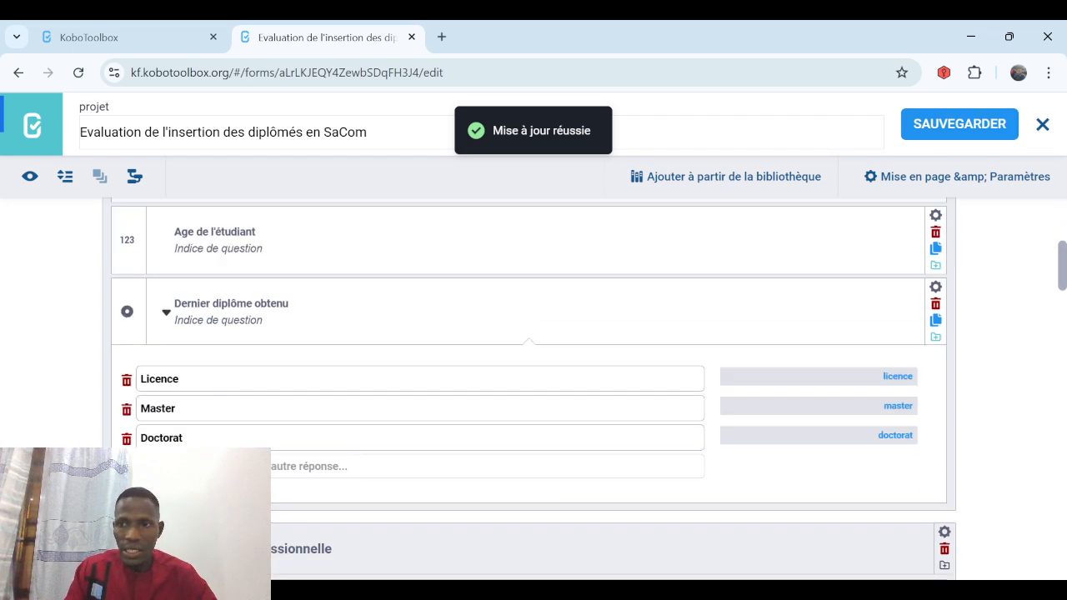
{"action": "scroll", "coordinate": [534, 375], "scroll_direction": "down", "scroll_amount": 4}
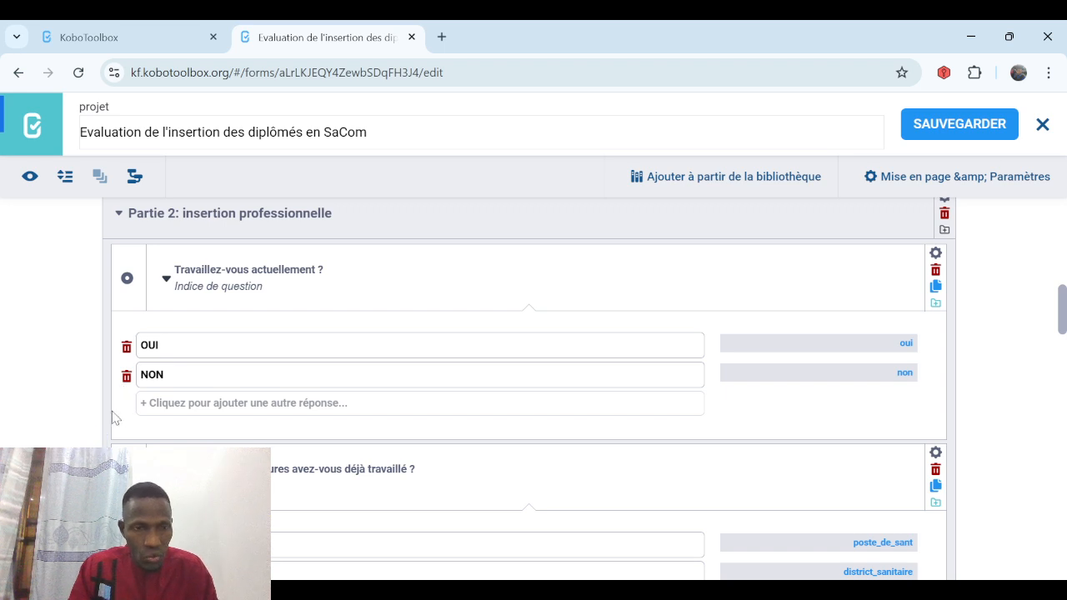
Insert a Texte question 'Quel poste occupez-vous ?' right after 'Travaillez-vous actuellement ?'.
{"action": "mouse_move", "coordinate": [112, 423]}
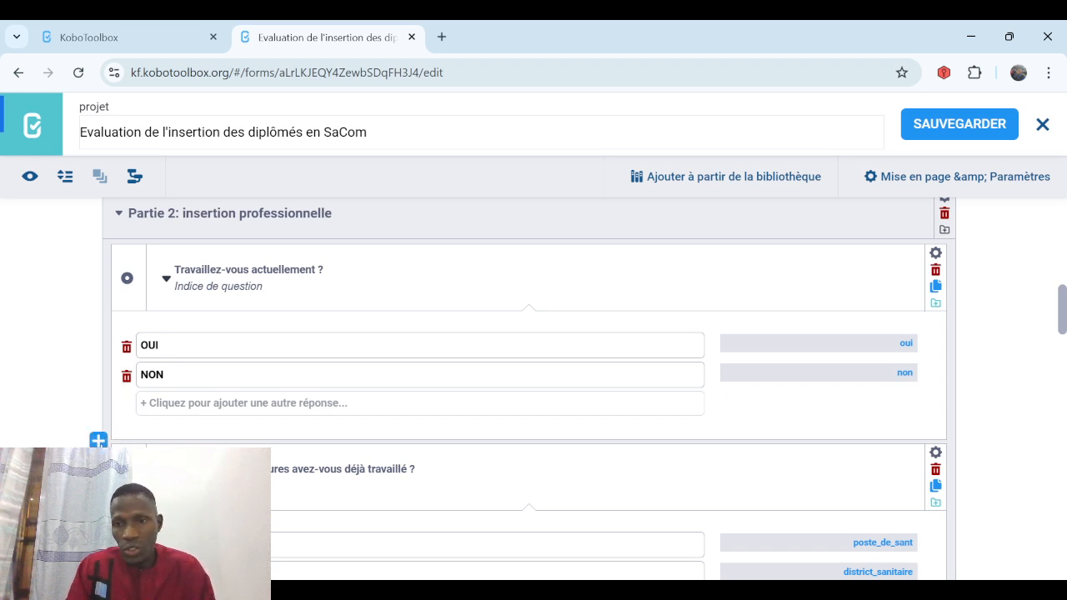
{"action": "left_click", "coordinate": [98, 440]}
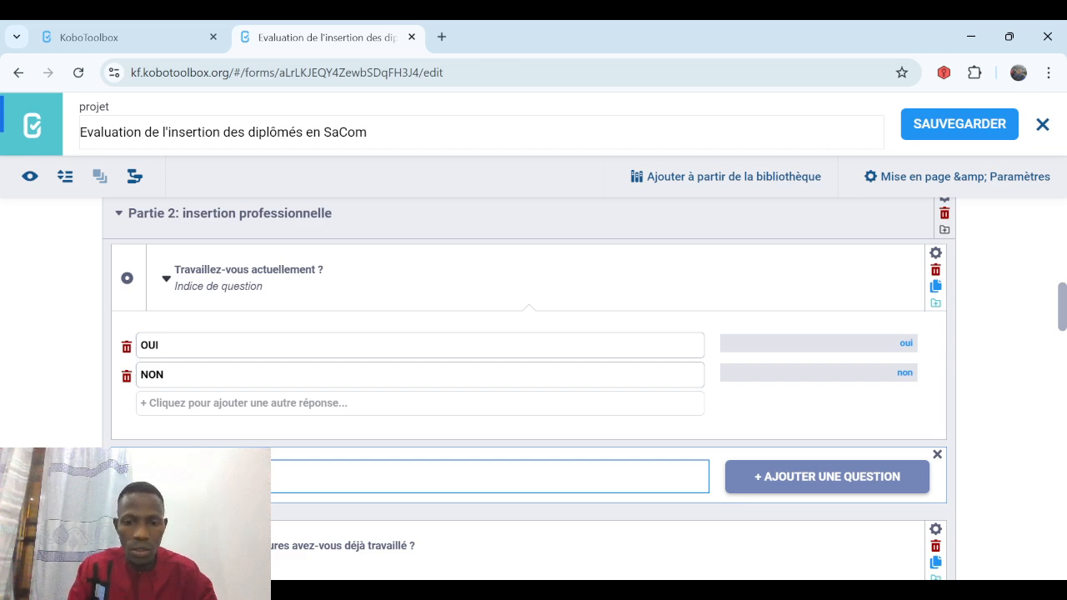
{"action": "type", "text": "?"}
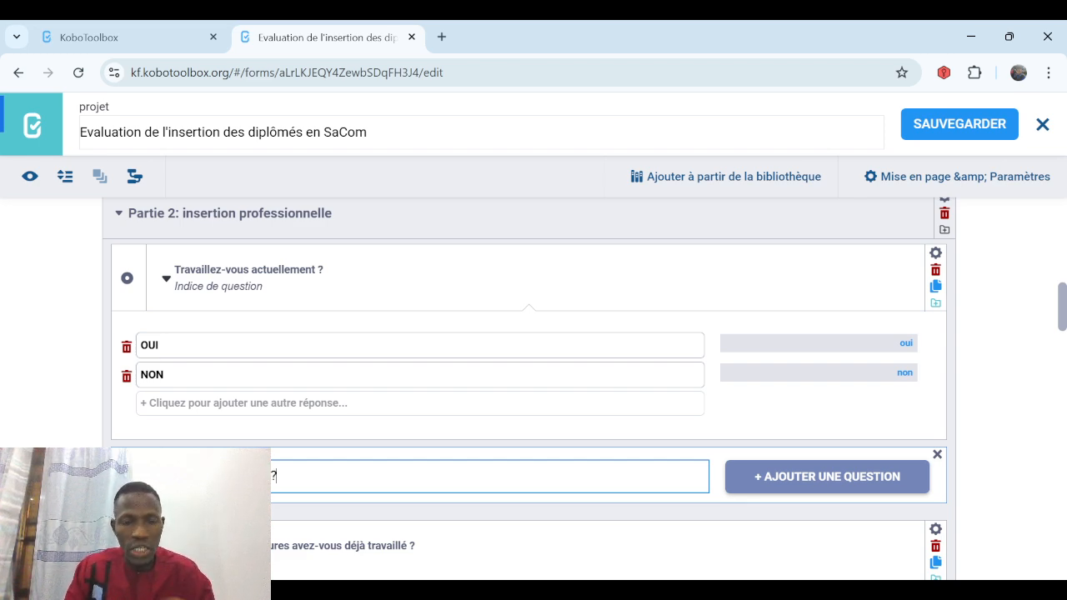
{"action": "left_click", "coordinate": [779, 482]}
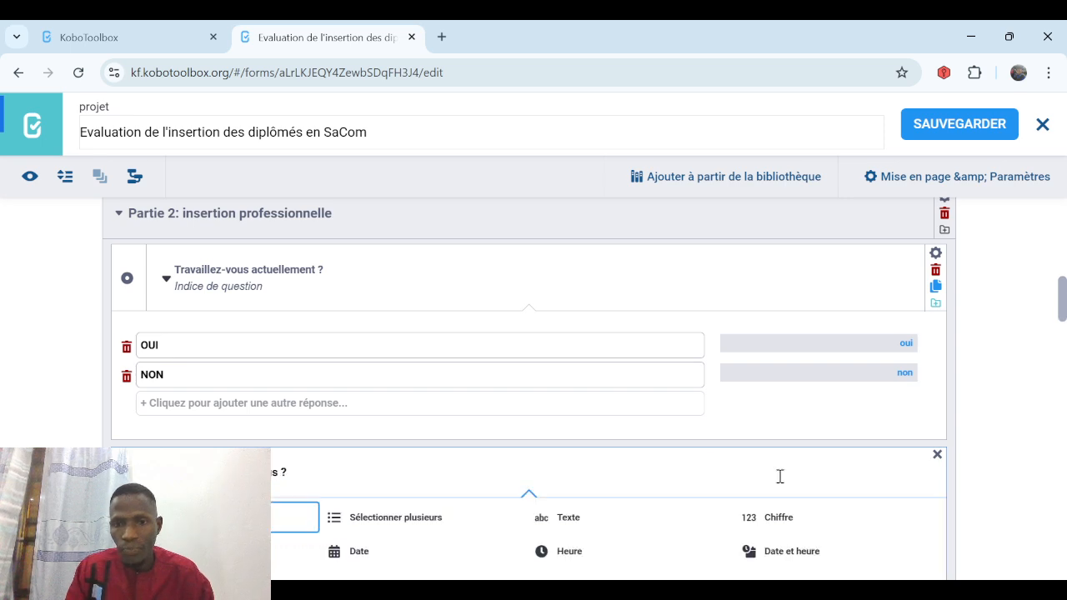
{"action": "left_click", "coordinate": [570, 527]}
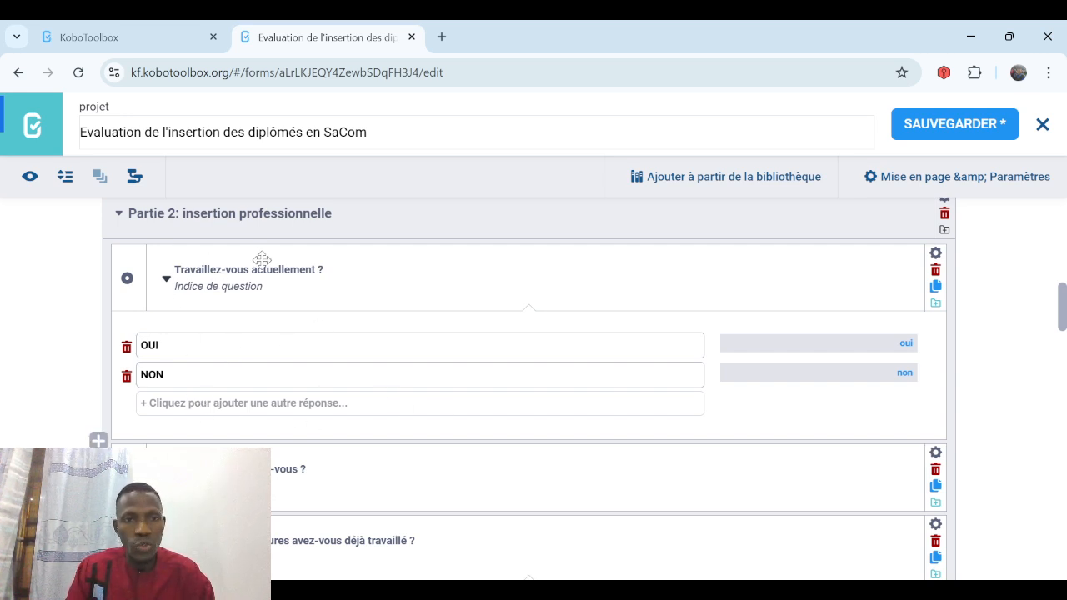
Add a branching condition 'Travaillez-vous actuellement ?' = OUI to the position question and save.
{"action": "left_click", "coordinate": [935, 455]}
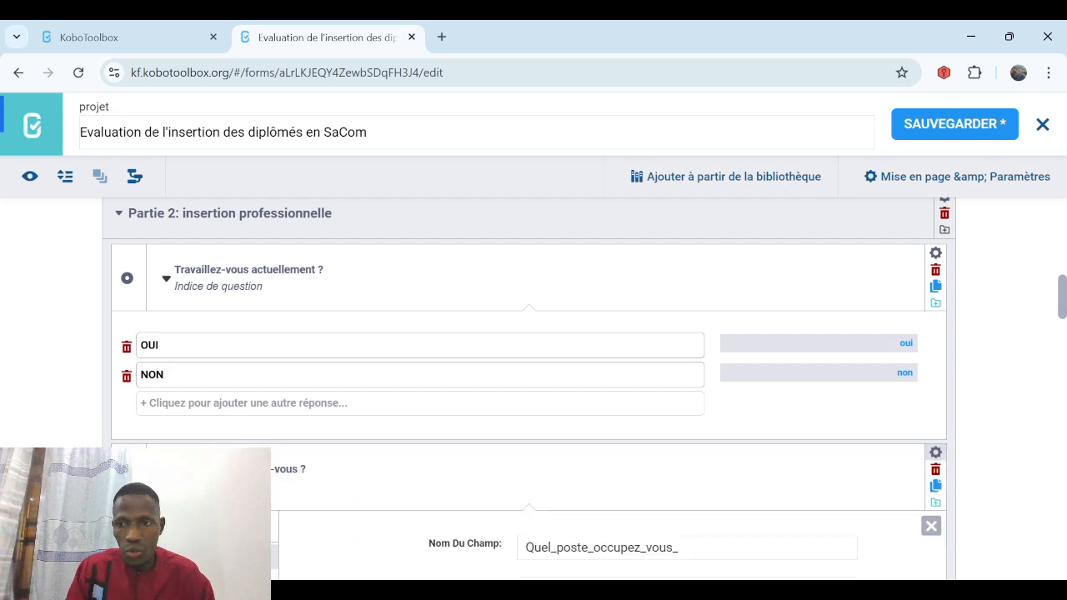
{"action": "scroll", "coordinate": [856, 325], "scroll_direction": "down", "scroll_amount": 4}
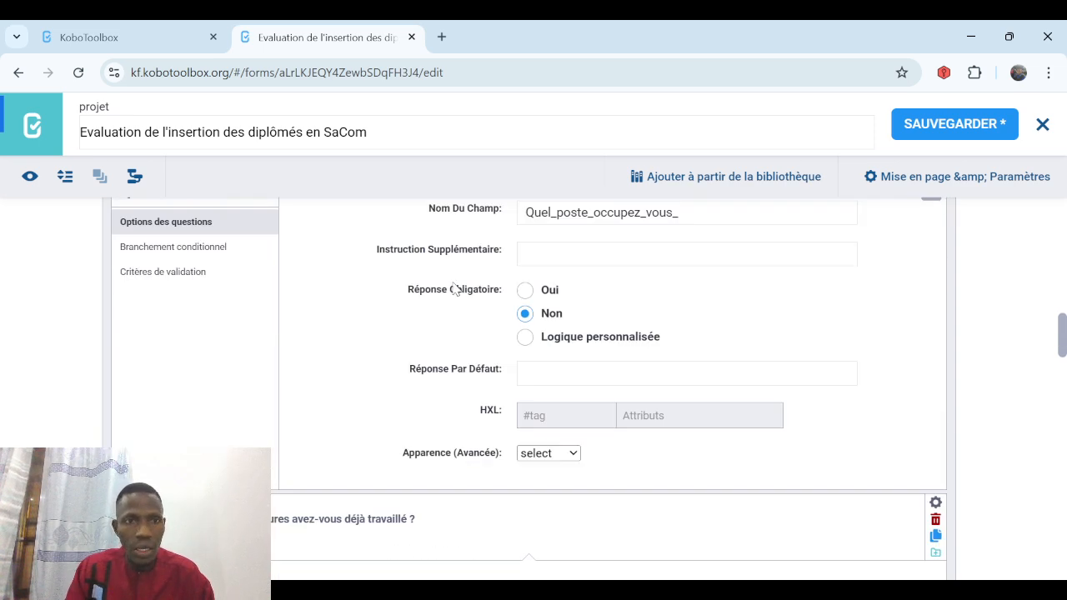
{"action": "left_click", "coordinate": [206, 250]}
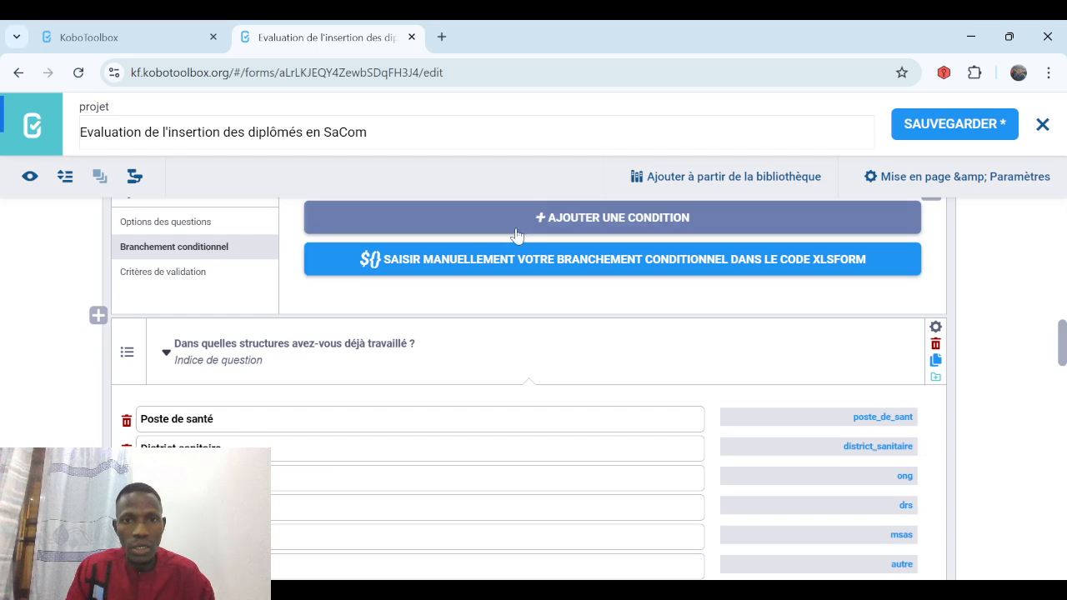
{"action": "left_click", "coordinate": [553, 218]}
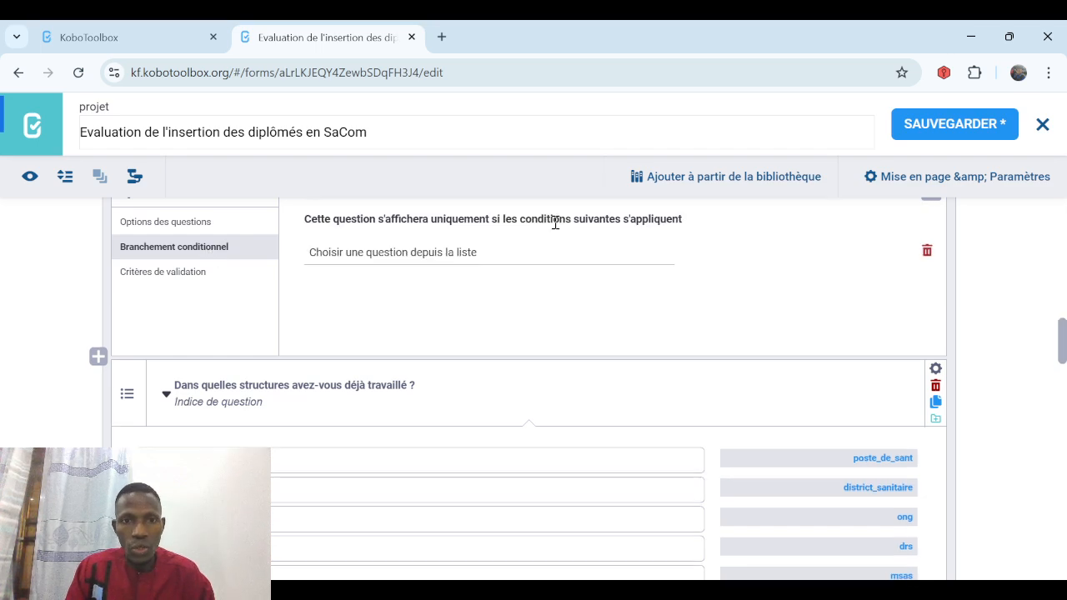
{"action": "left_click", "coordinate": [441, 258]}
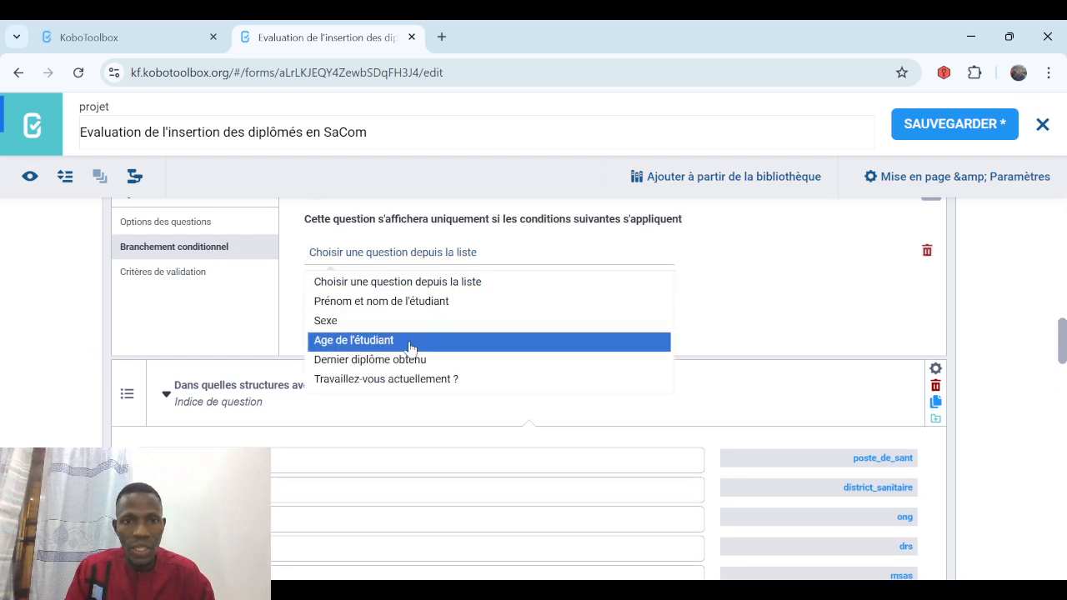
{"action": "left_click", "coordinate": [405, 382]}
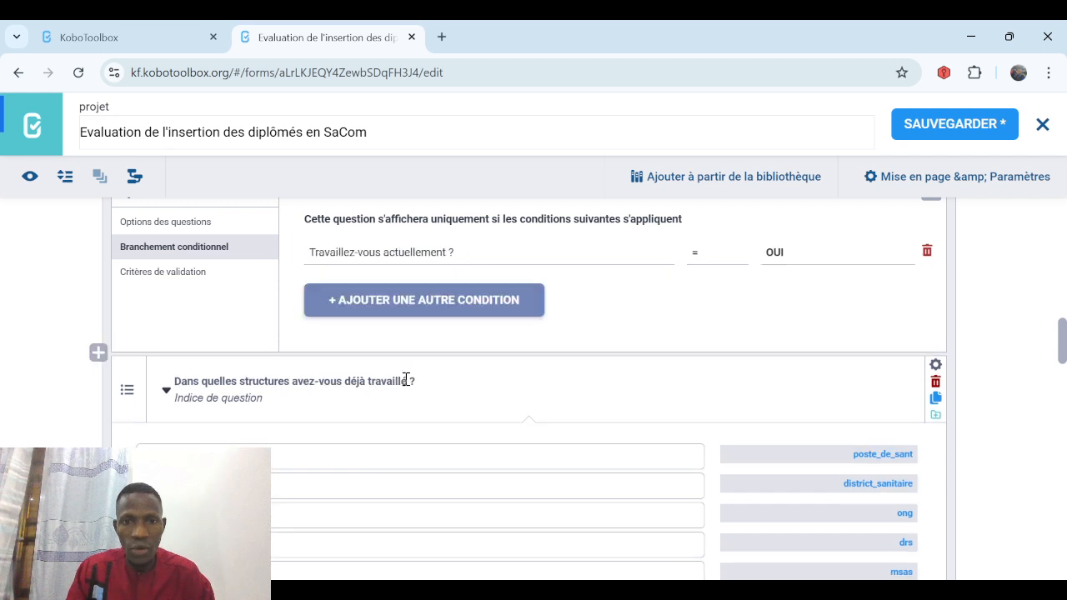
{"action": "left_click", "coordinate": [948, 125]}
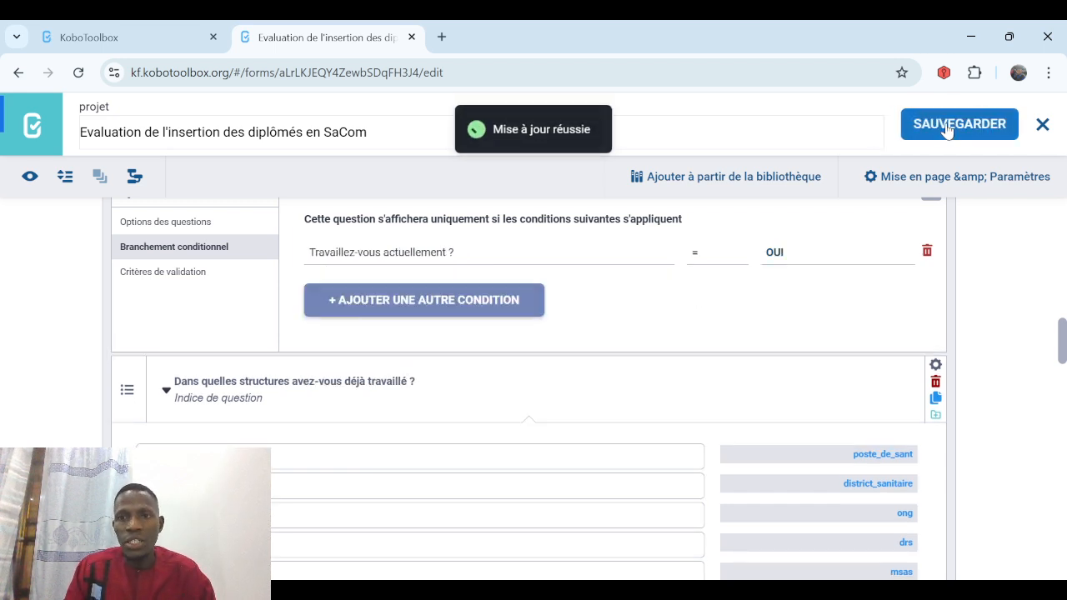
Close the editor and preview the form, checking that OUI in Partie 2 reveals 'Quel poste occupez-vous ?'.
{"action": "left_click", "coordinate": [1042, 125]}
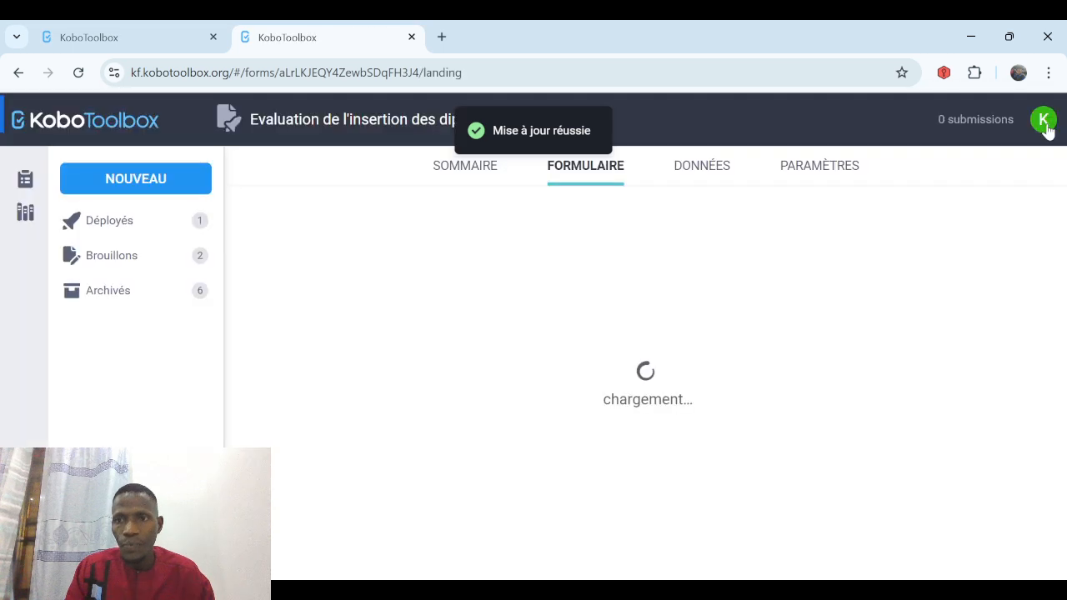
{"action": "left_click", "coordinate": [958, 229]}
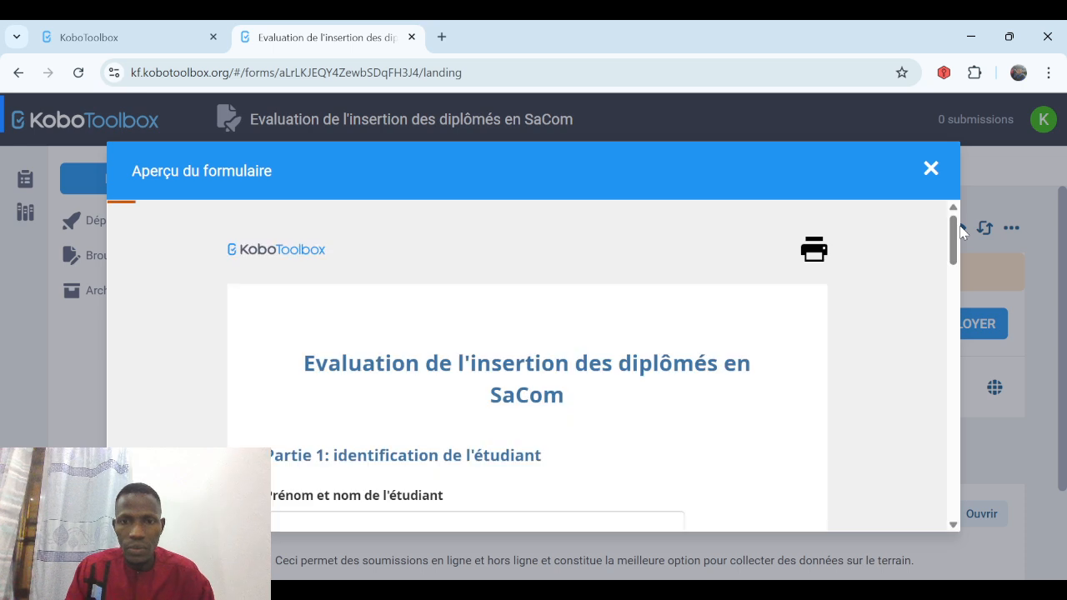
{"action": "left_click", "coordinate": [954, 524]}
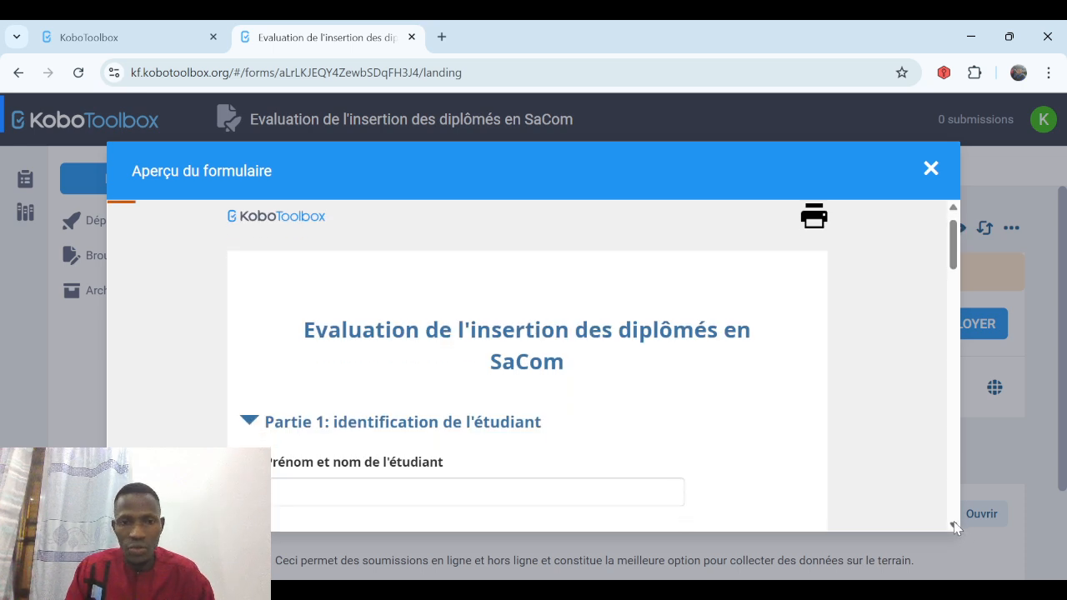
{"action": "scroll", "coordinate": [951, 517], "scroll_direction": "down", "scroll_amount": 3}
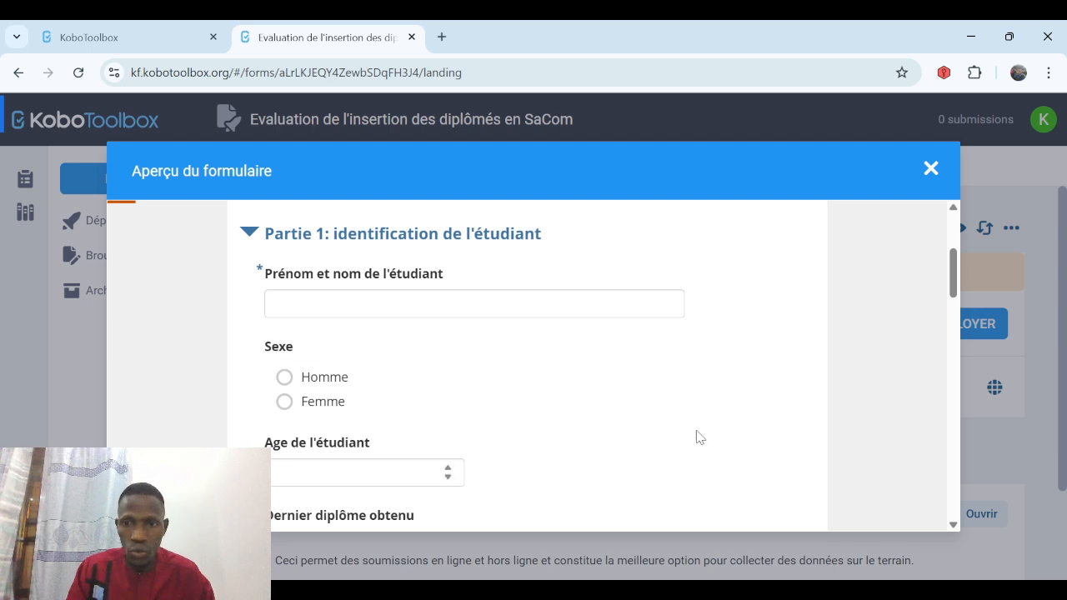
{"action": "scroll", "coordinate": [955, 527], "scroll_direction": "down", "scroll_amount": 3}
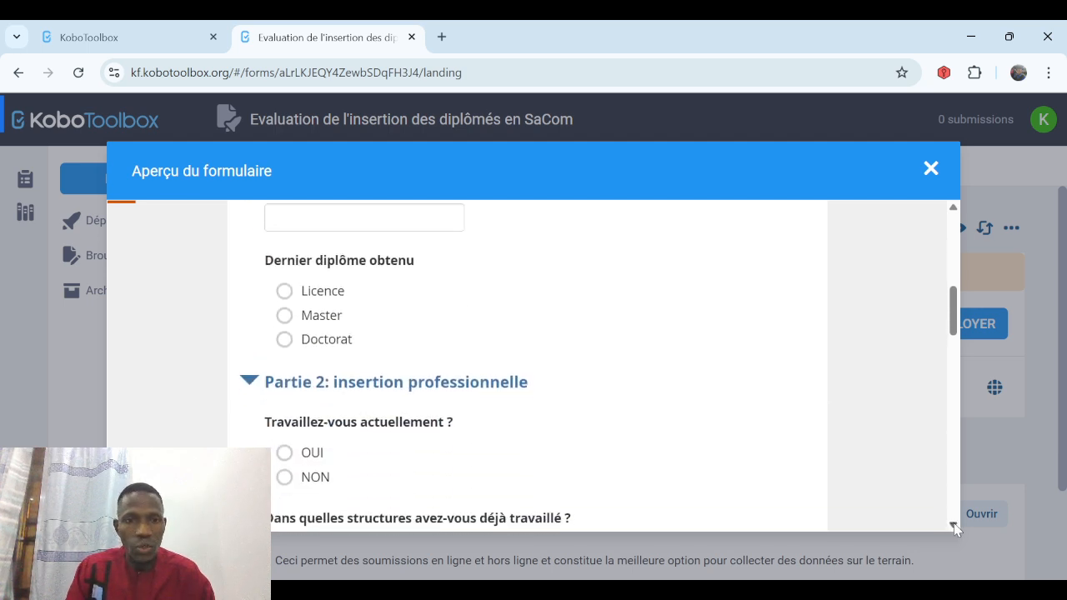
{"action": "scroll", "coordinate": [955, 527], "scroll_direction": "down", "scroll_amount": 3}
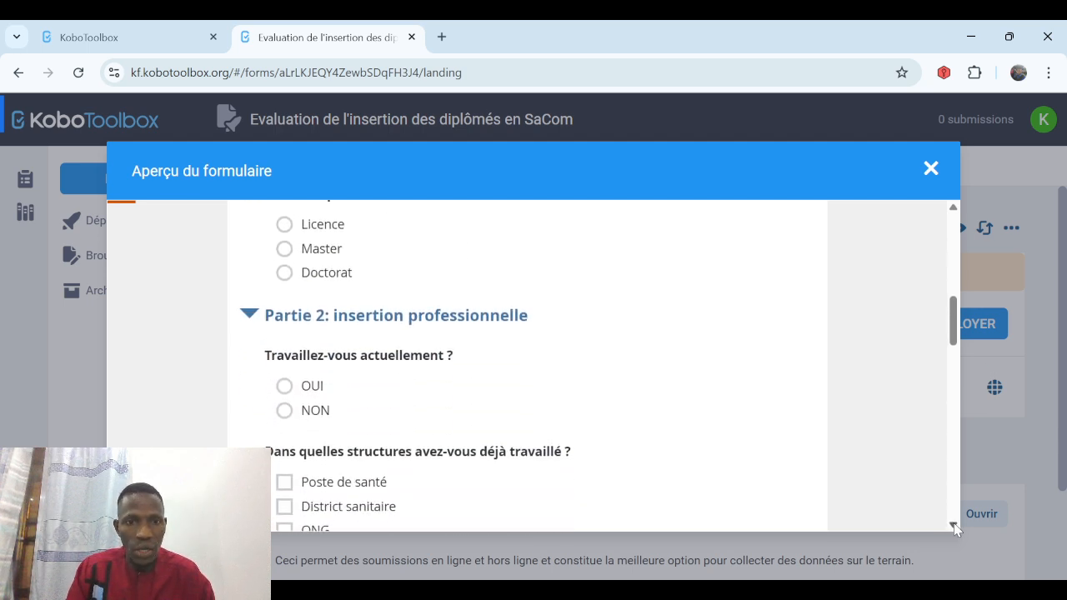
{"action": "left_click", "coordinate": [954, 526]}
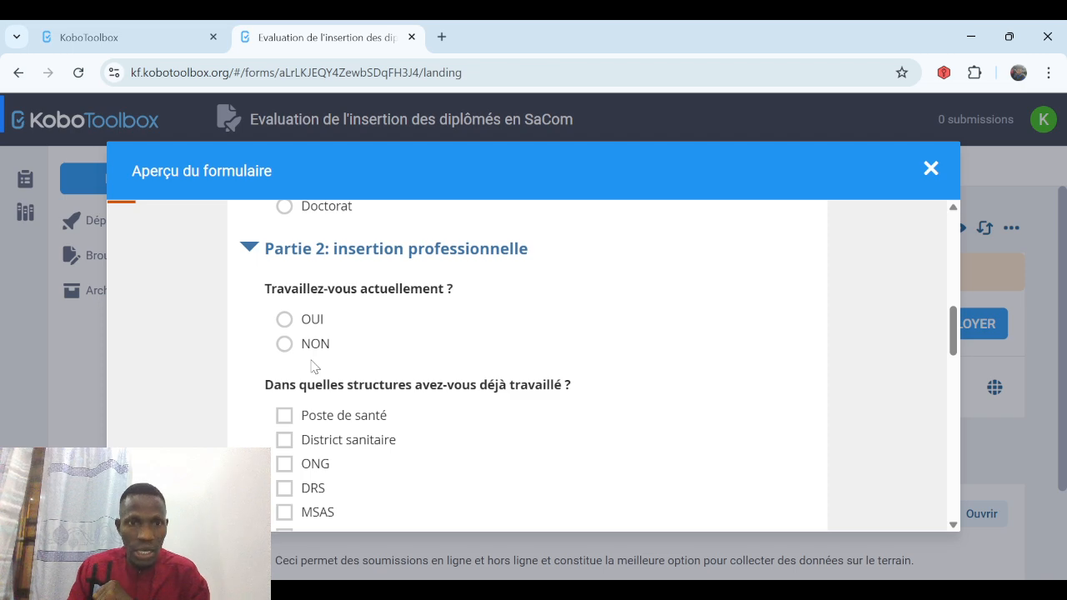
{"action": "left_click", "coordinate": [284, 322]}
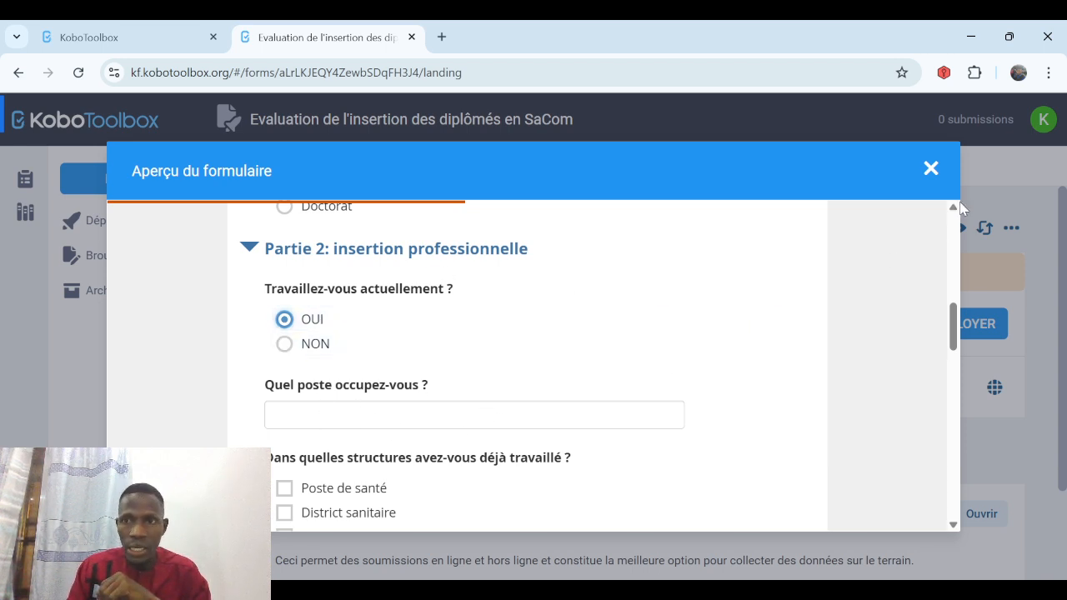
{"action": "left_click", "coordinate": [930, 170]}
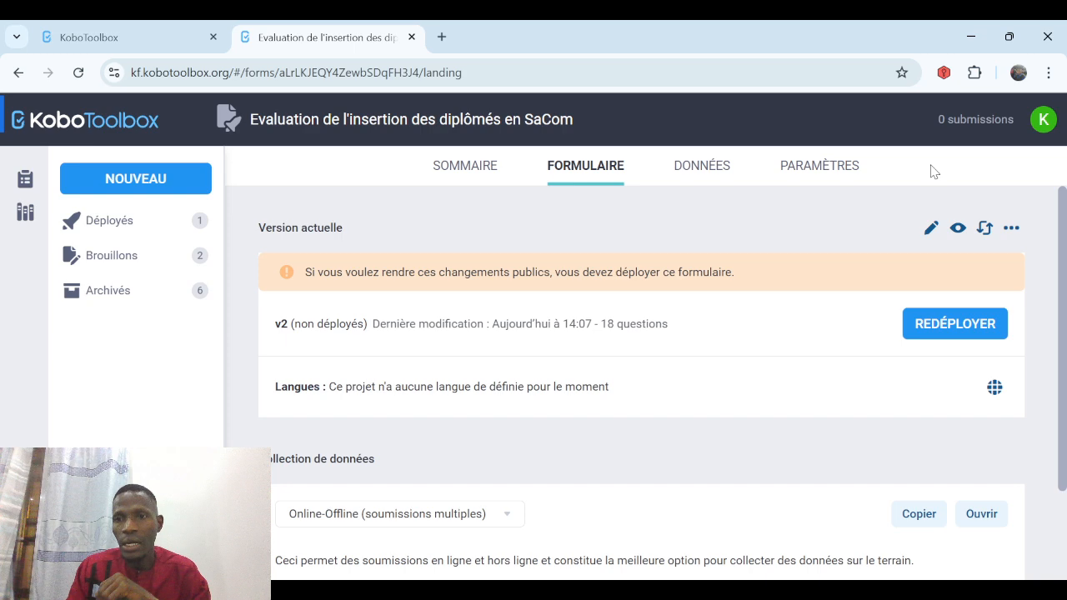
Redeploy the form as v2 and confirm replacing the existing deployment.
{"action": "left_click", "coordinate": [951, 325]}
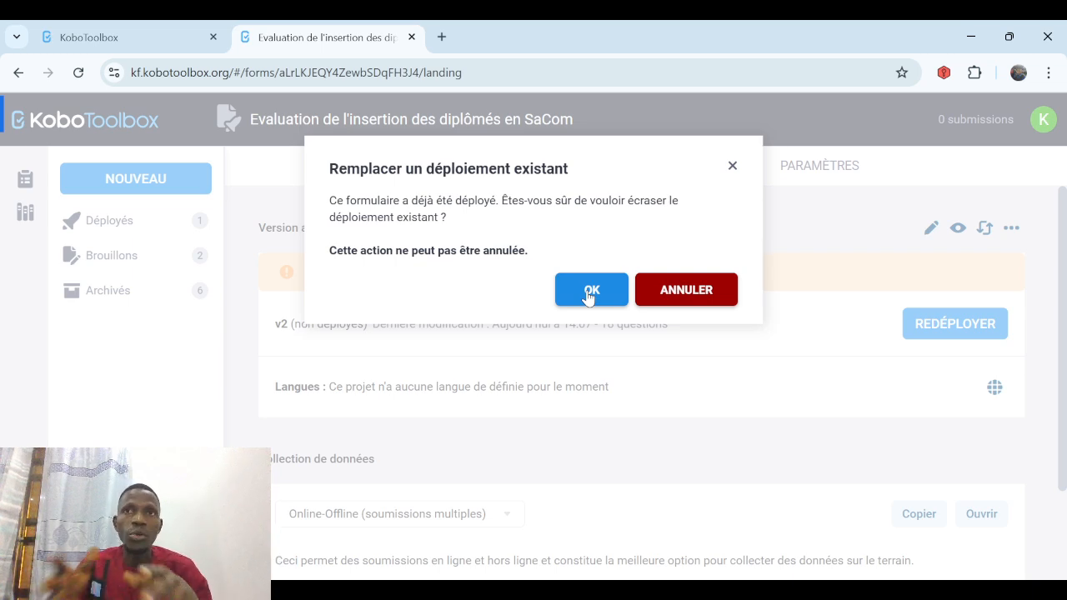
{"action": "left_click", "coordinate": [589, 292]}
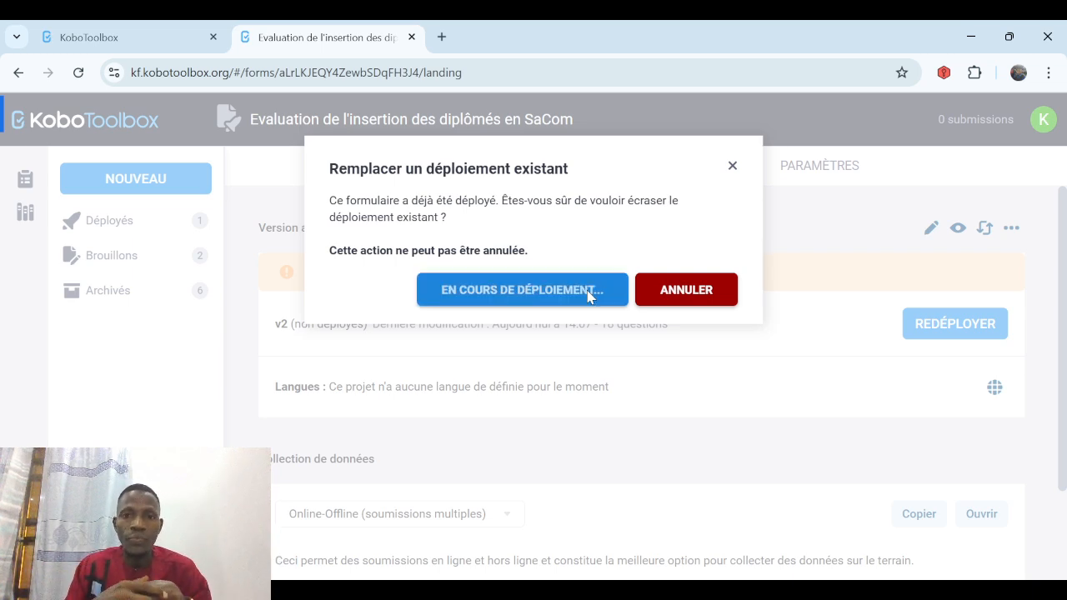